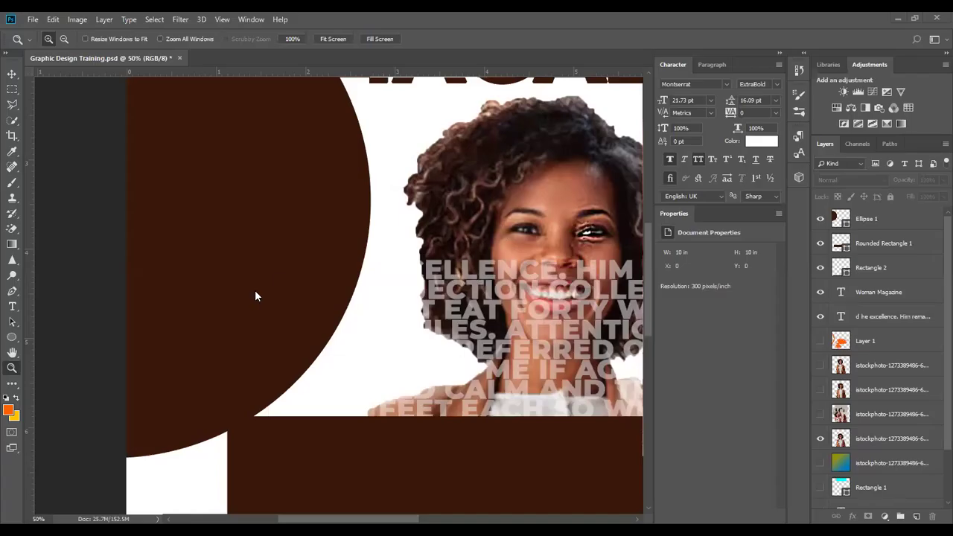
Shift the brown circle (Ellipse 1) slightly right over the woman's photo.
key(ctrl+minus)
key(ctrl+minus)
key(ctrl+minus)
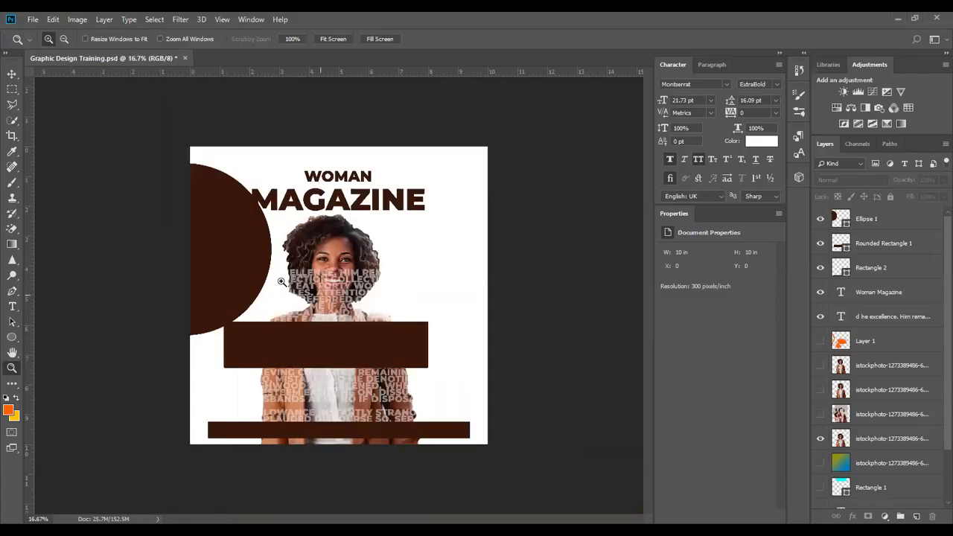
click(12, 73)
click(249, 250)
drag(283, 248, 316, 248)
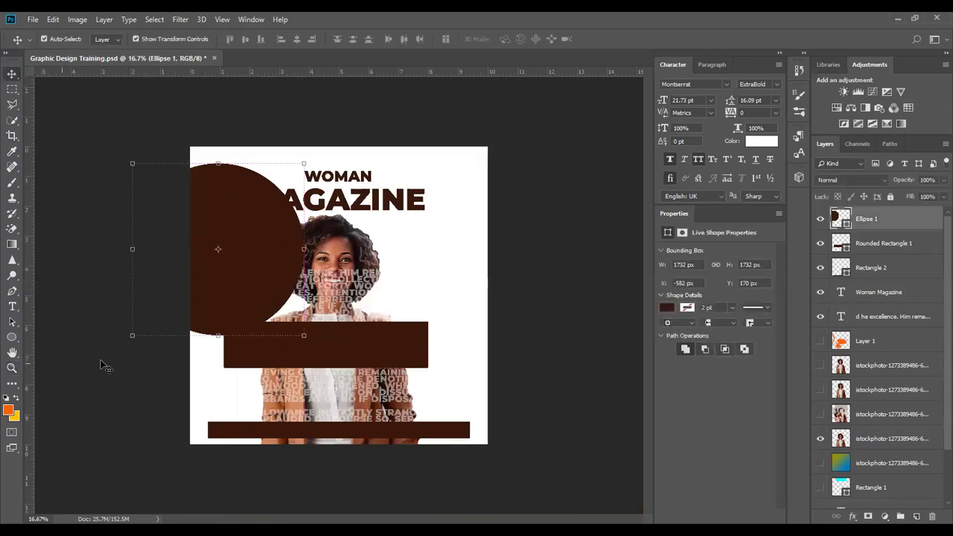
click(451, 331)
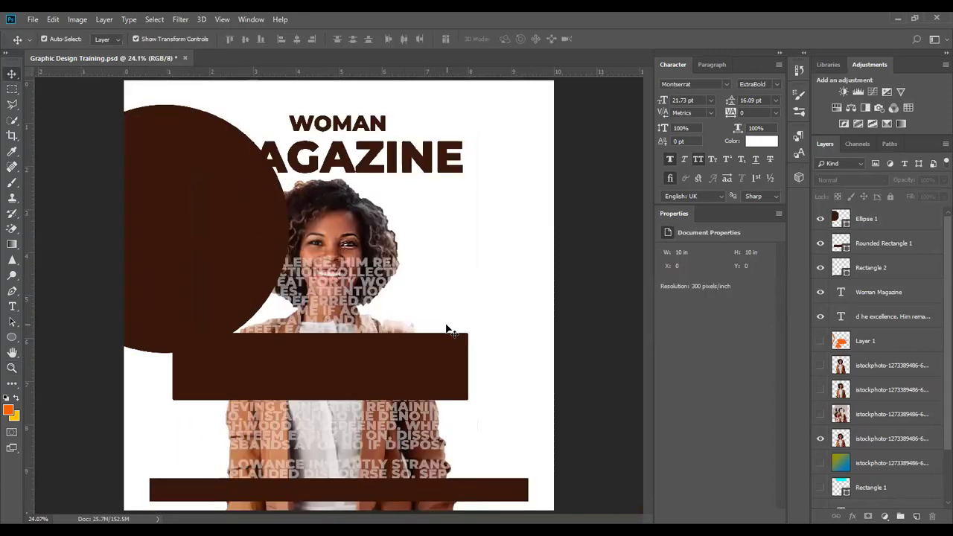
Zoom in on the text over the face, then fit the whole page.
key(ctrl+minus)
key(ctrl+plus)
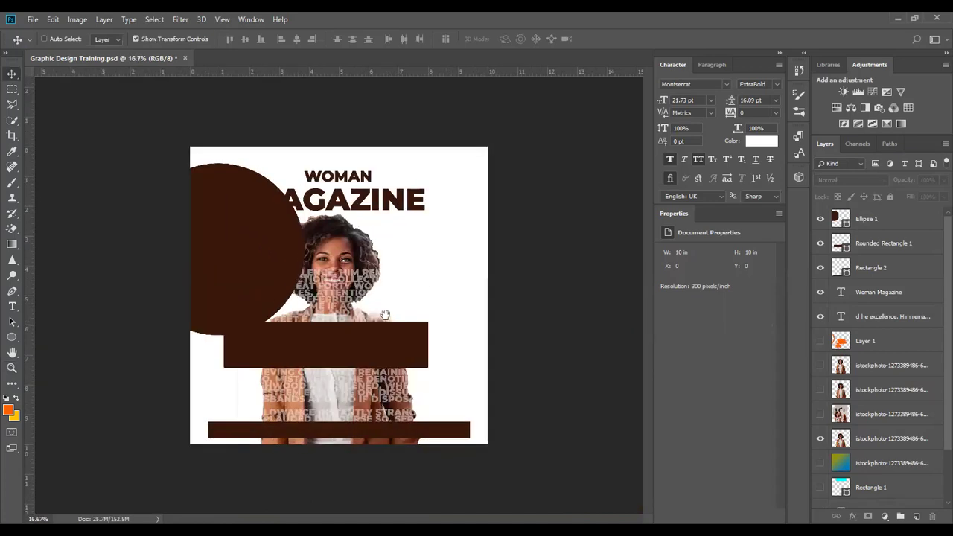
key(ctrl)
key(ctrl+plus)
key(ctrl+plus)
key(ctrl+plus)
key(ctrl+plus)
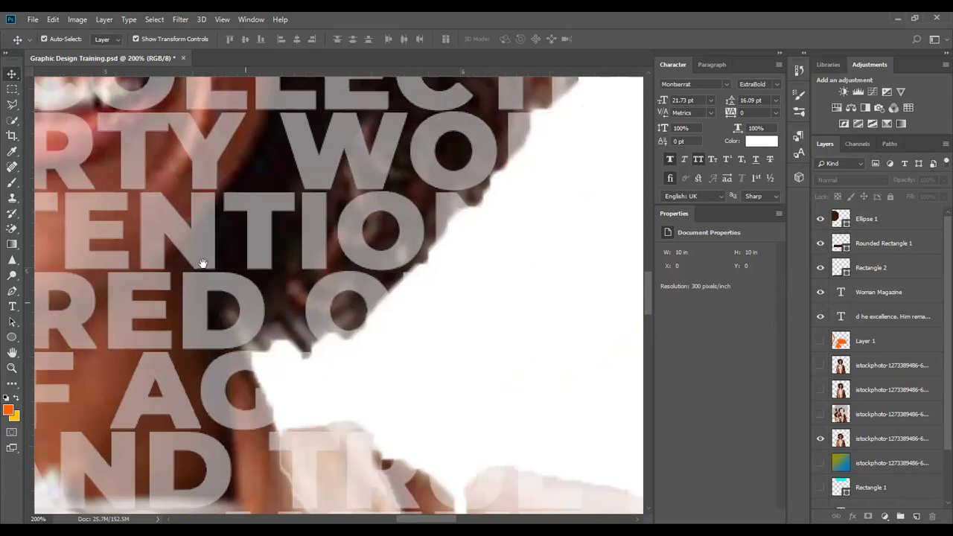
scroll(203, 263, right, 5)
key(ctrl+0)
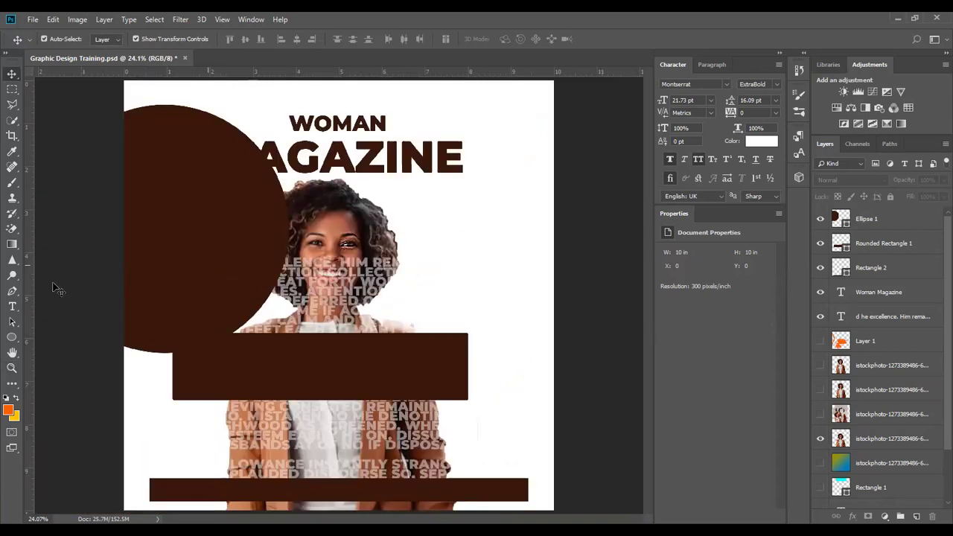
Use the Zoom tool to inspect the brown bar and the cover.
key(z)
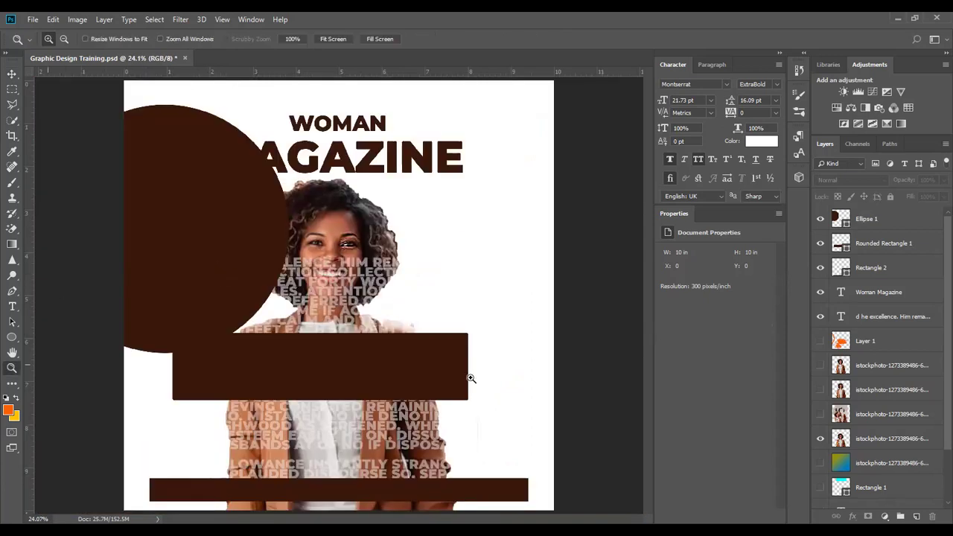
click(383, 380)
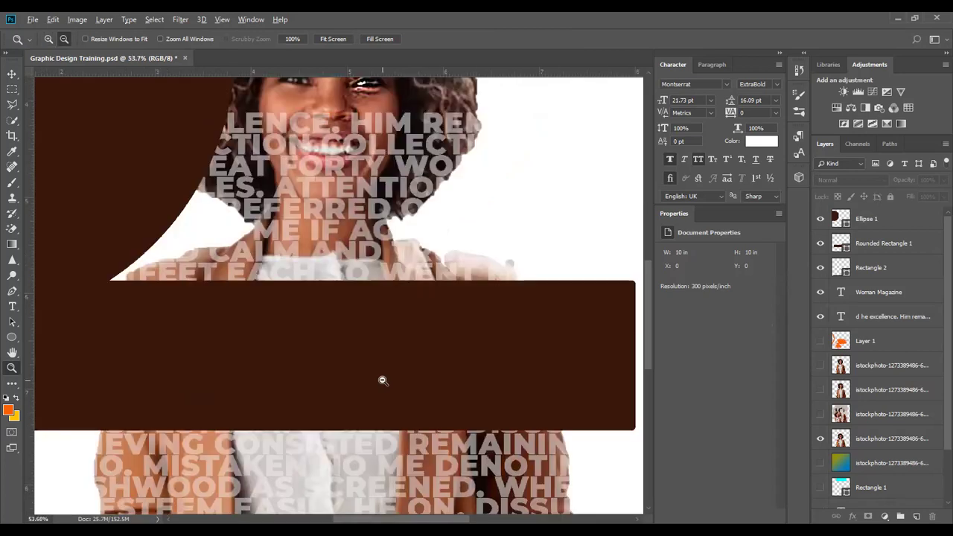
alt+click(383, 380)
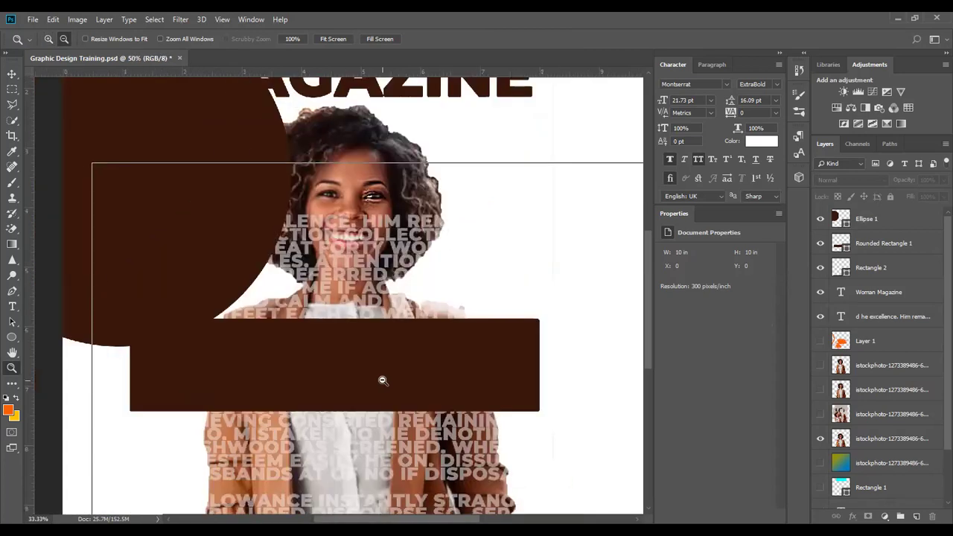
alt+click(382, 381)
alt+click(383, 380)
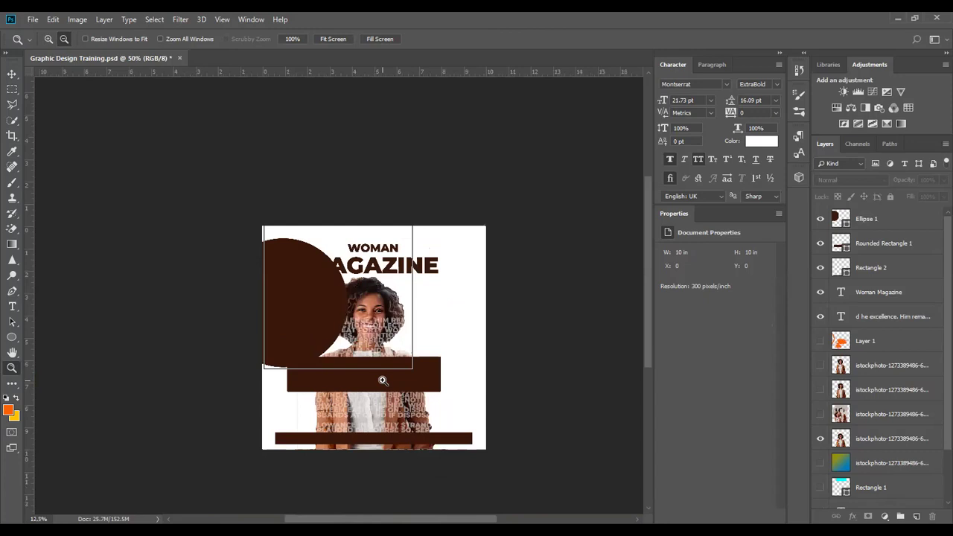
alt+click(383, 381)
click(353, 308)
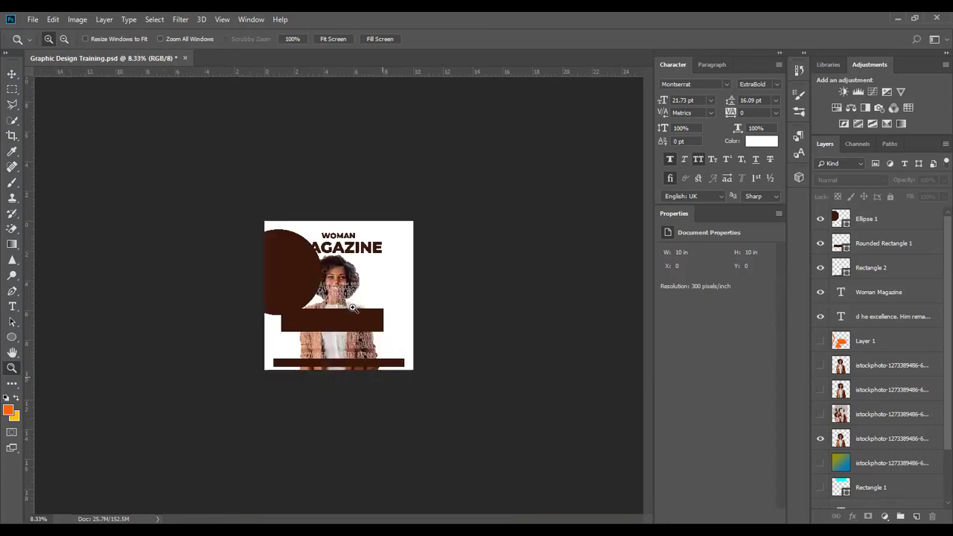
click(353, 308)
click(354, 311)
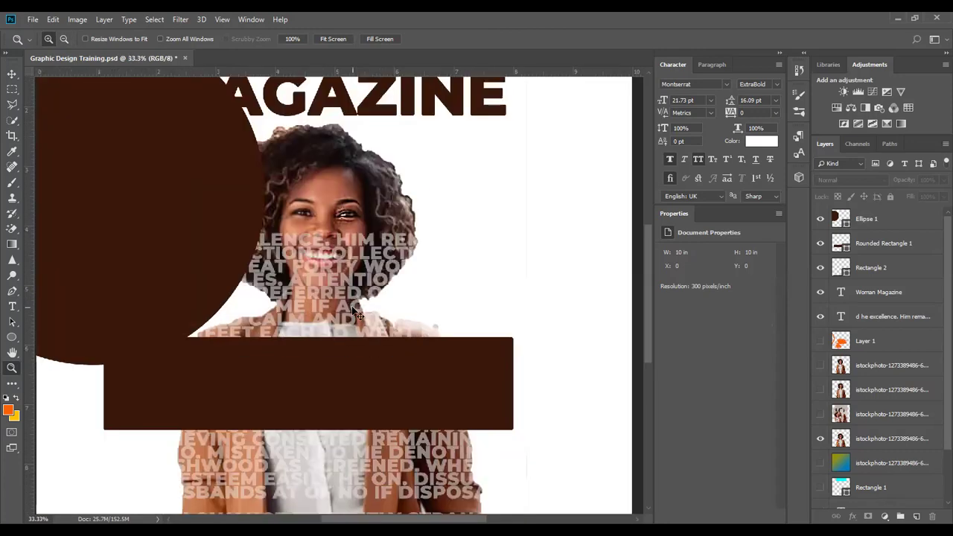
scroll(356, 313, down, 3)
scroll(353, 309, down, 1)
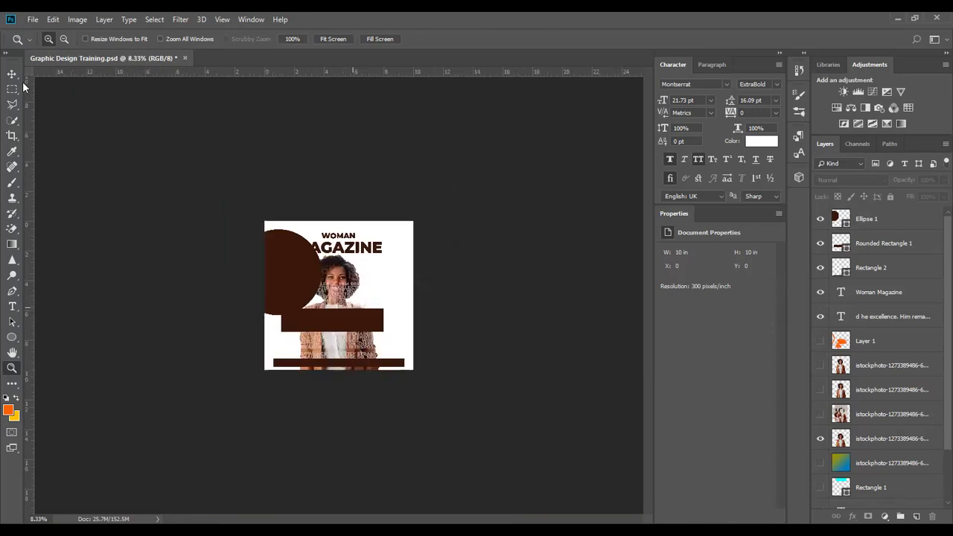
Delete the brown circle and the middle brown bar, then fit the cover.
key(v)
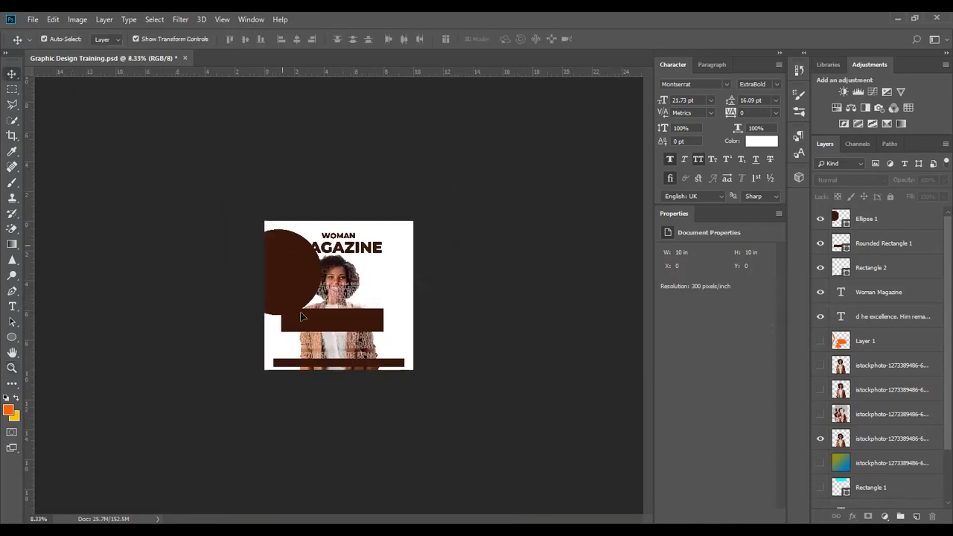
click(304, 317)
key(Delete)
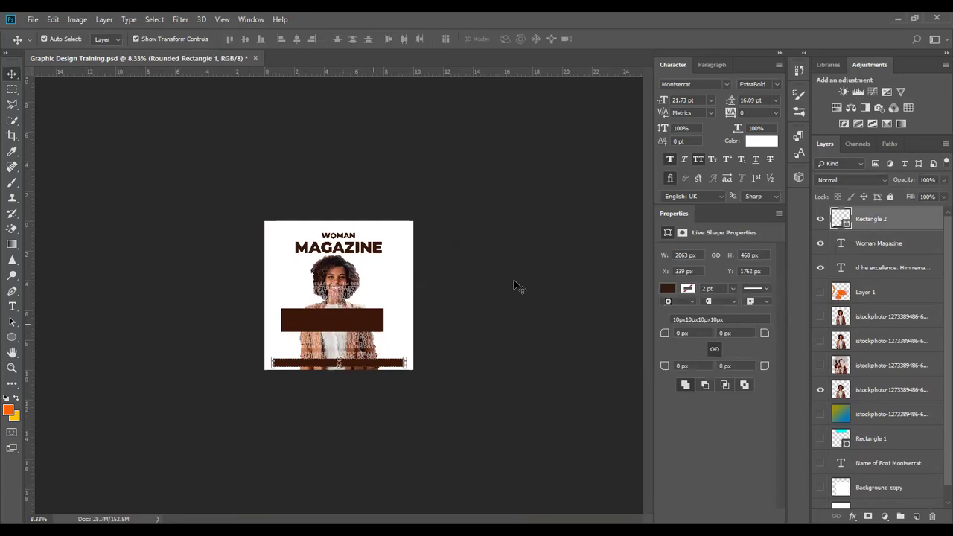
key(Delete)
key(ctrl+0)
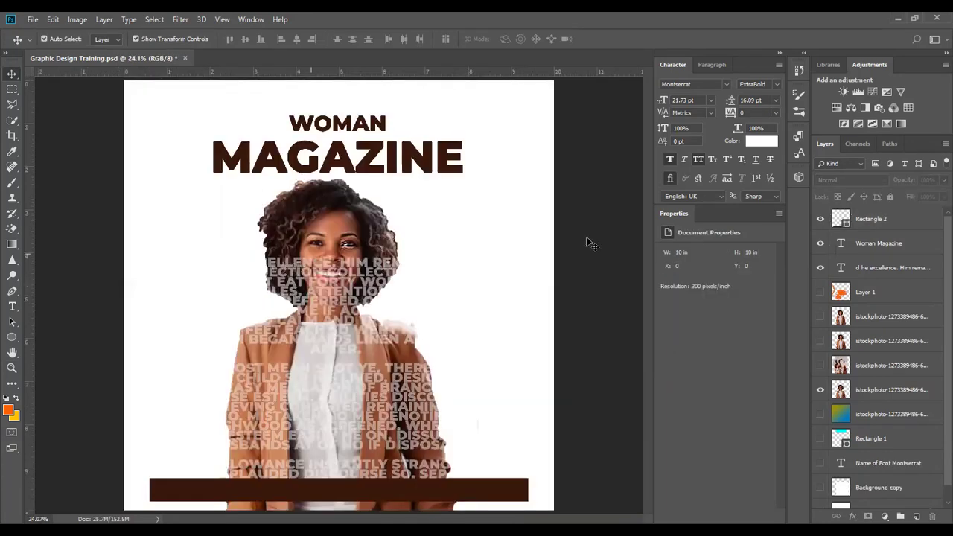
Select and inspect the bottom brown bar and the overlay text layer.
click(588, 242)
click(879, 220)
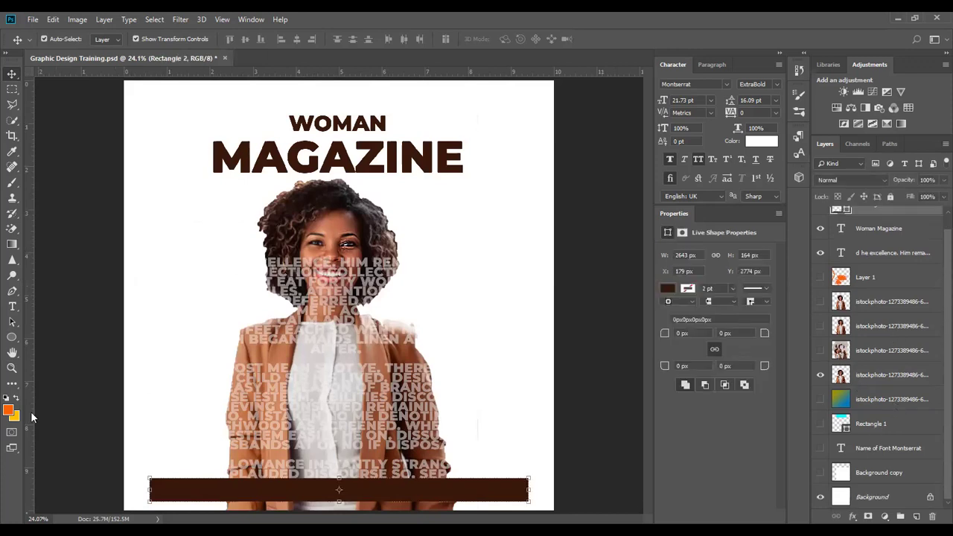
click(595, 393)
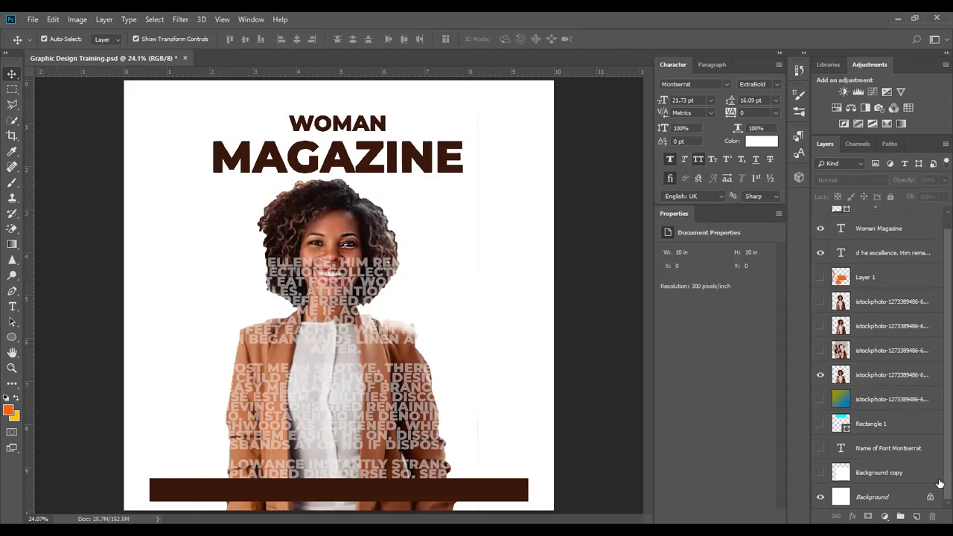
click(369, 288)
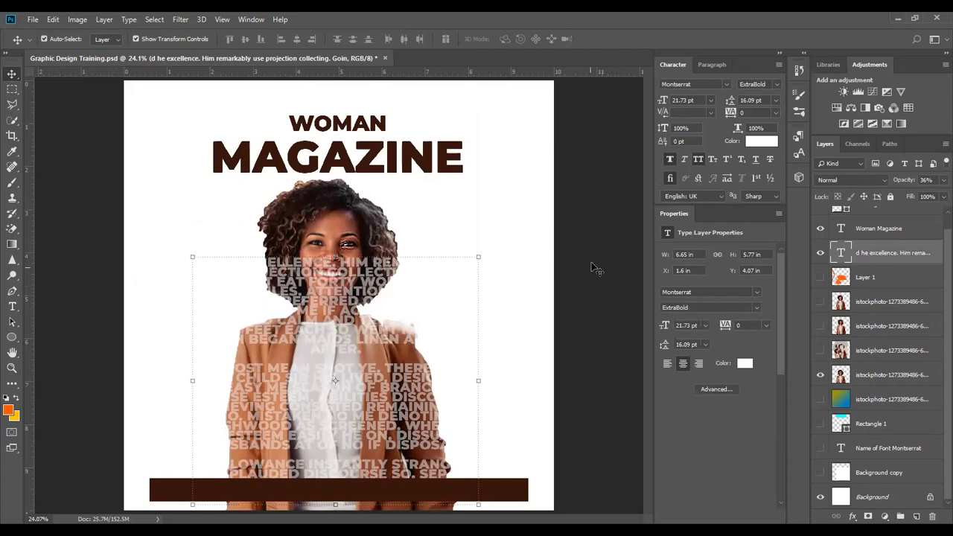
click(406, 366)
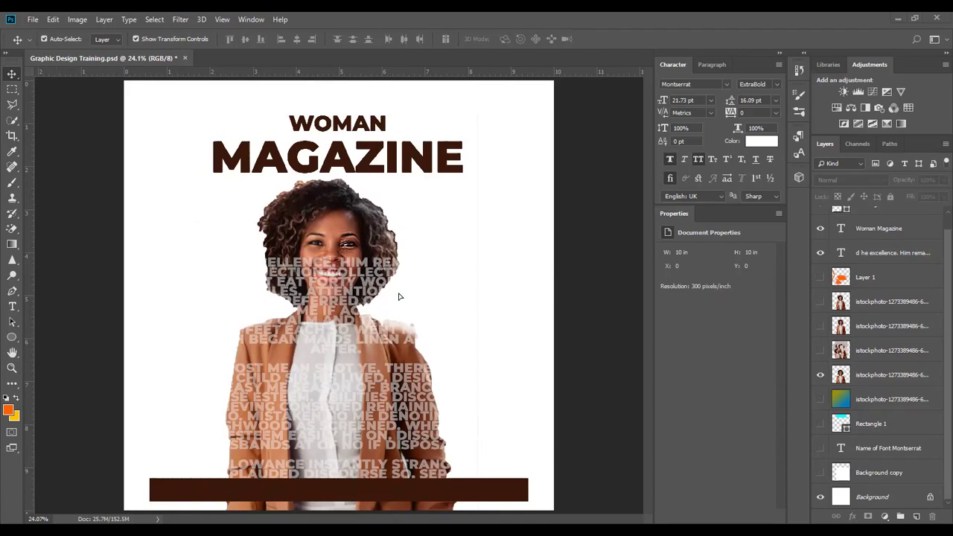
Move the overlay text up and resize its box to show another line.
drag(244, 470, 244, 461)
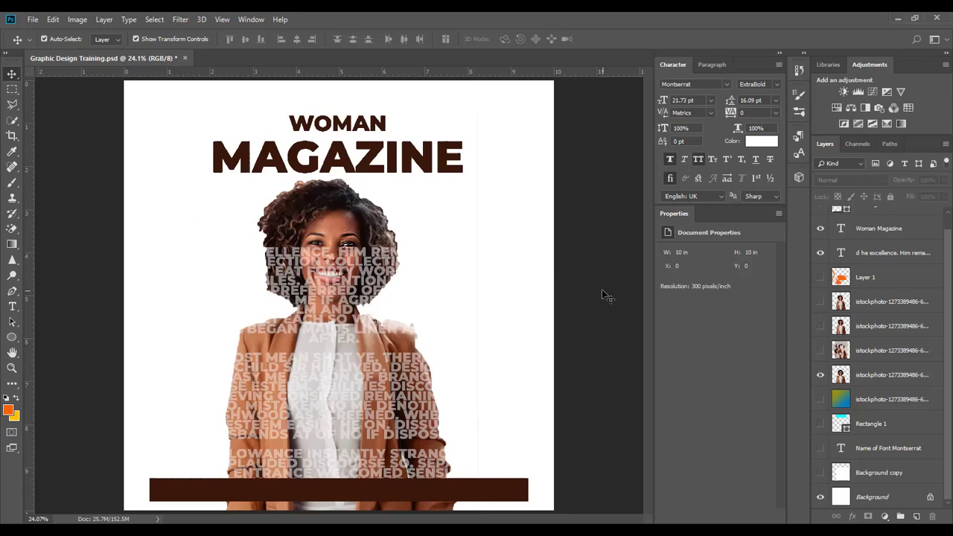
click(388, 275)
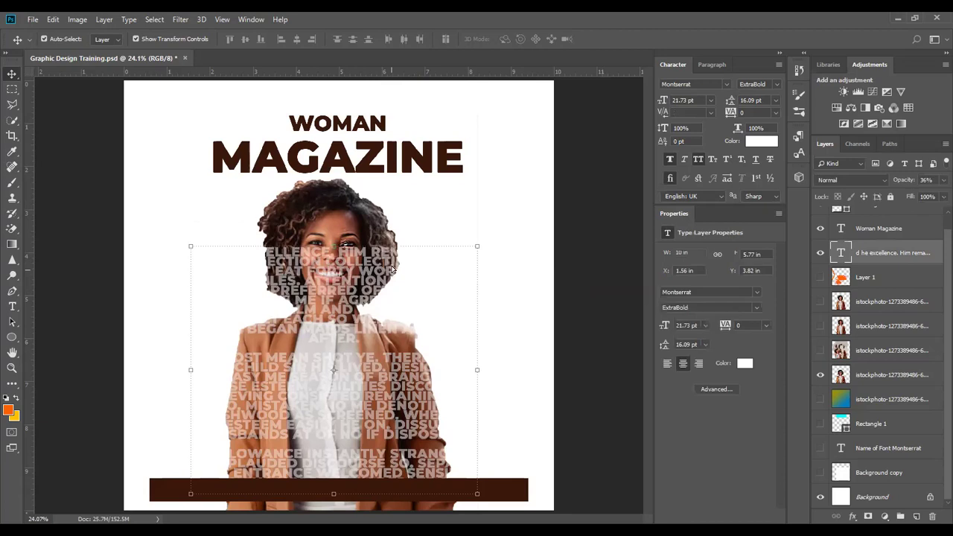
double_click(393, 270)
click(385, 185)
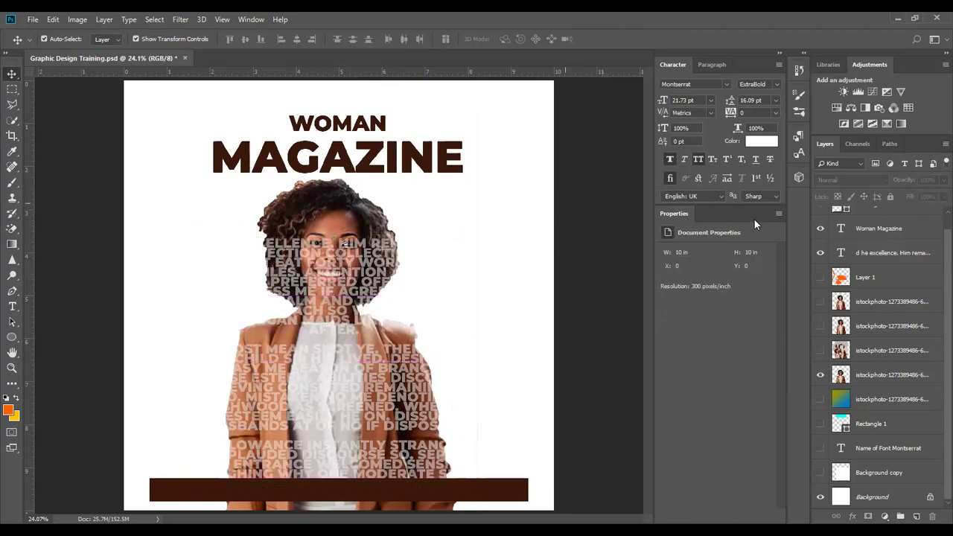
Group Rectangle 2 through Background copy into Group 1 and hide it.
scroll(852, 270, up, 1)
click(864, 221)
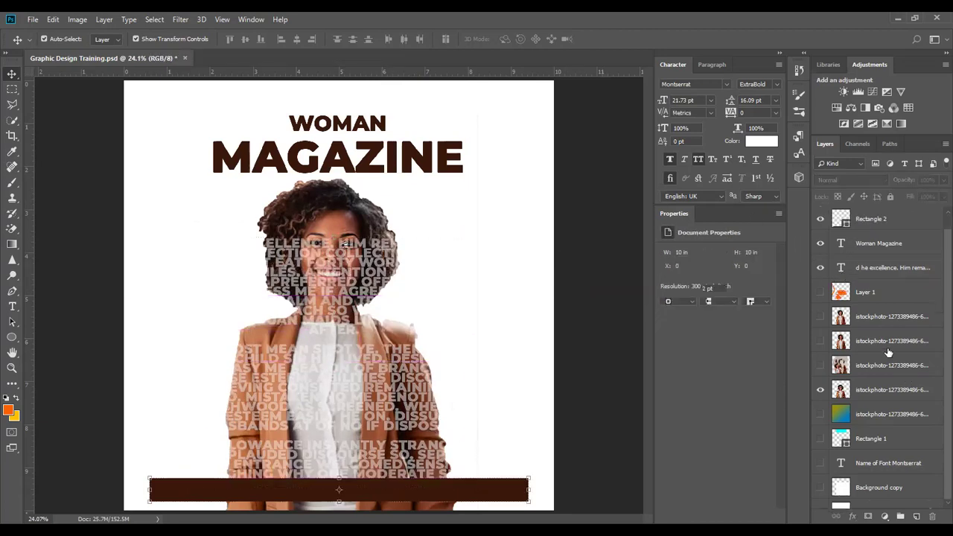
scroll(889, 352, down, 1)
shift+click(887, 472)
key(ctrl+g)
click(820, 214)
click(436, 297)
key(ctrl)
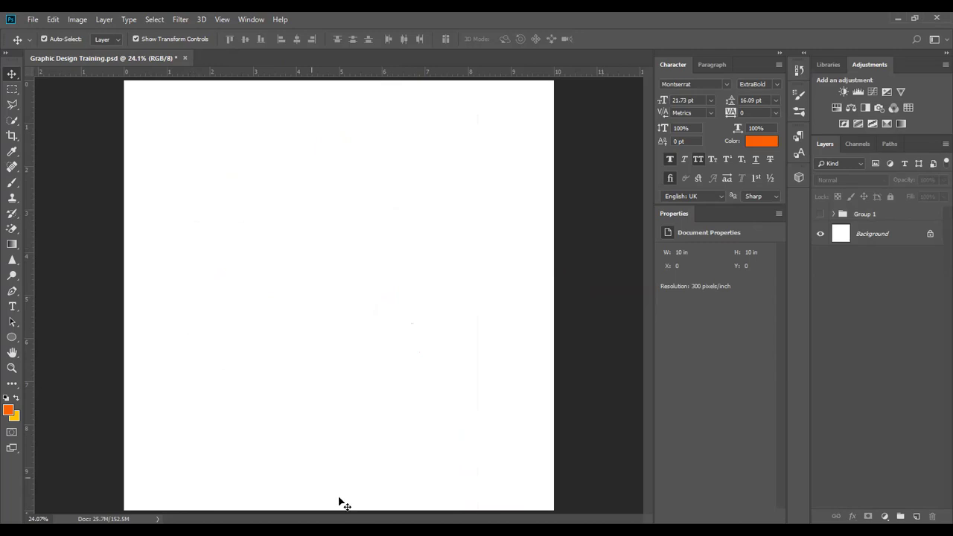
Add the heading text 'SHOE ADVERTISING BY ADDIDAS' in the upper left.
click(12, 306)
click(214, 213)
text(SHOES)
key(BackSpace)
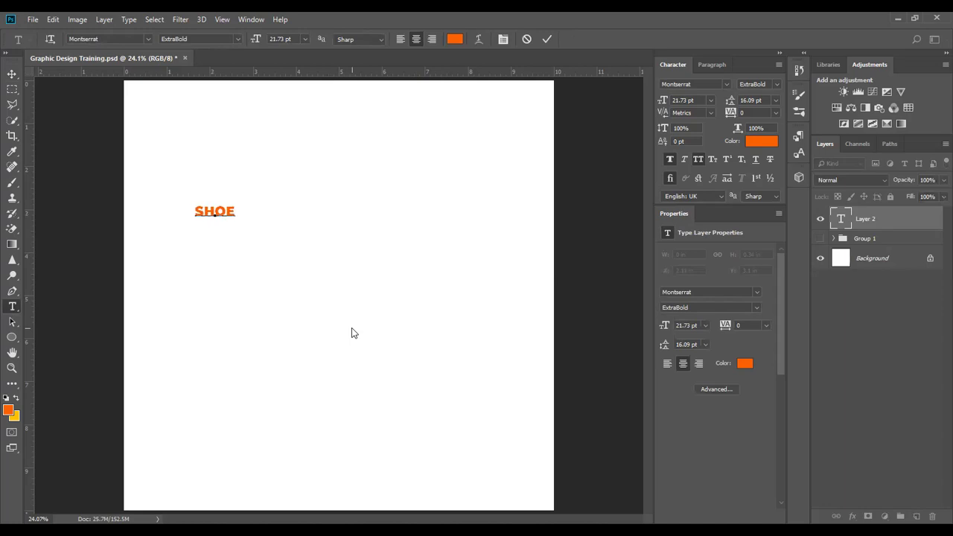
text(ADVERTISING)
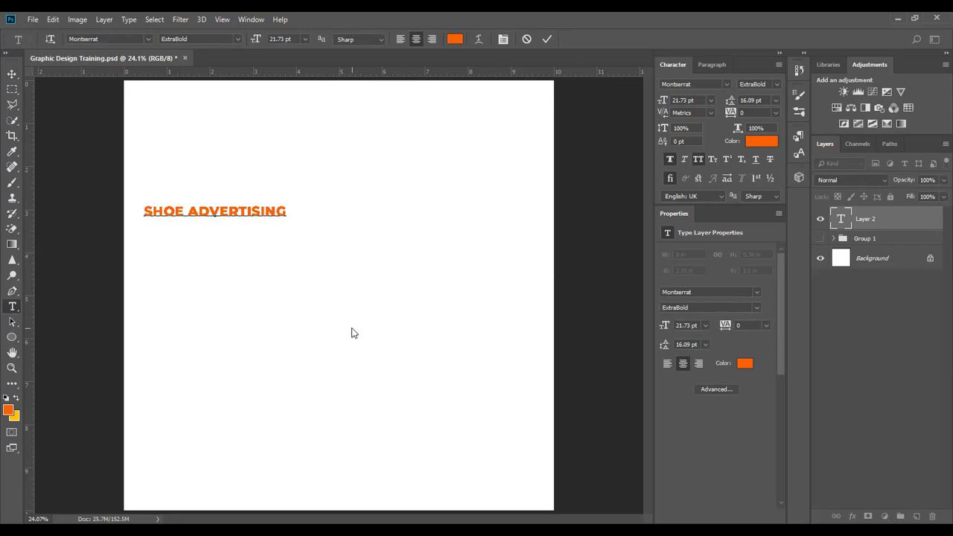
text( BY)
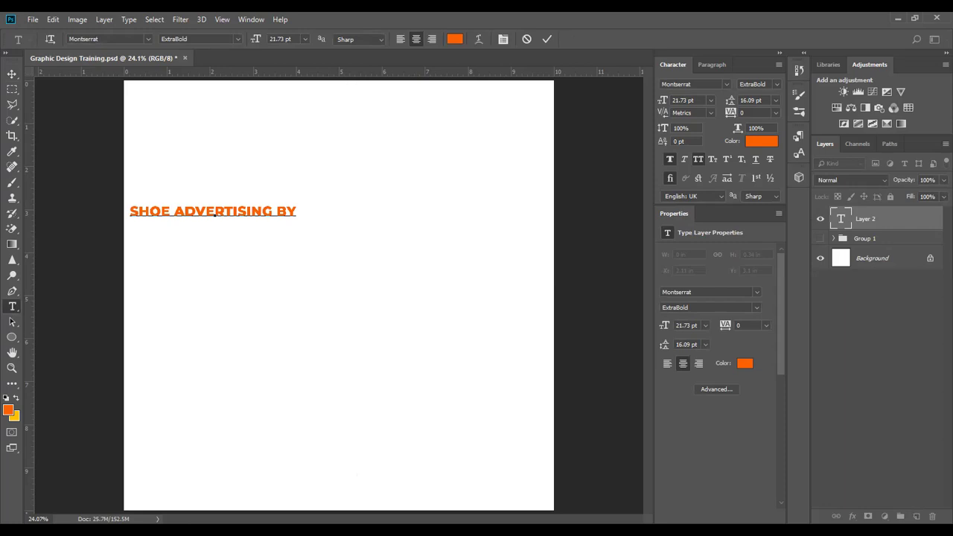
text(ADDIDAS)
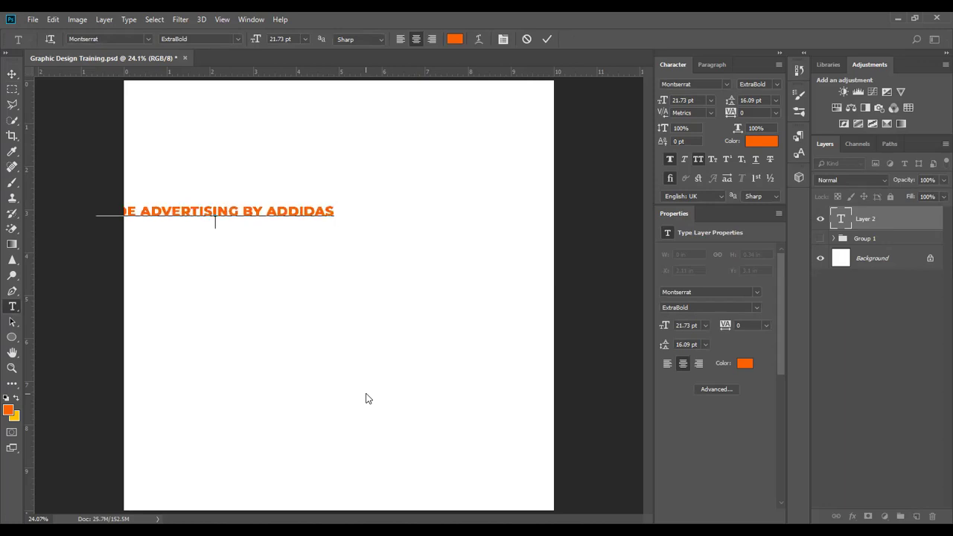
click(549, 38)
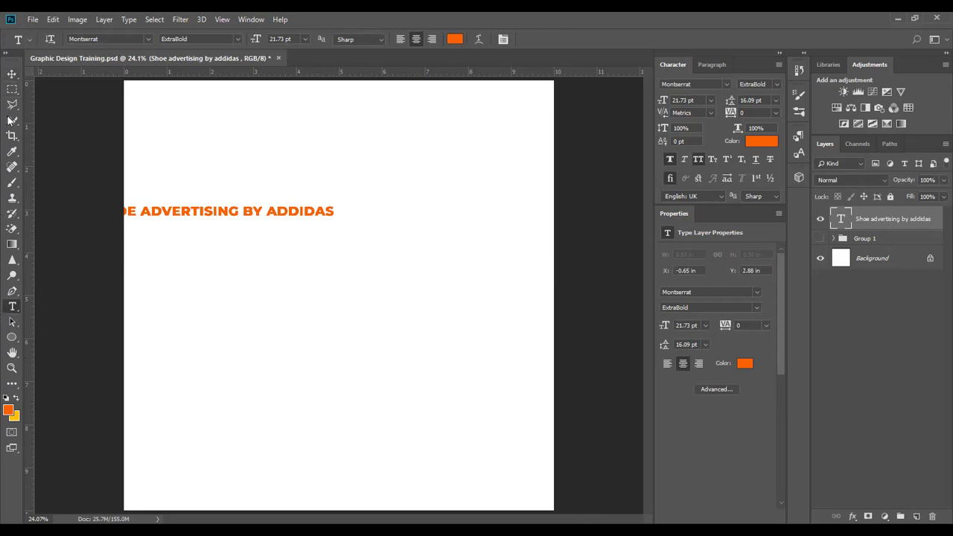
Add a second heading line reading 'ASKING PEOPLE ORDER AT ADDIDAS.COM'.
click(11, 74)
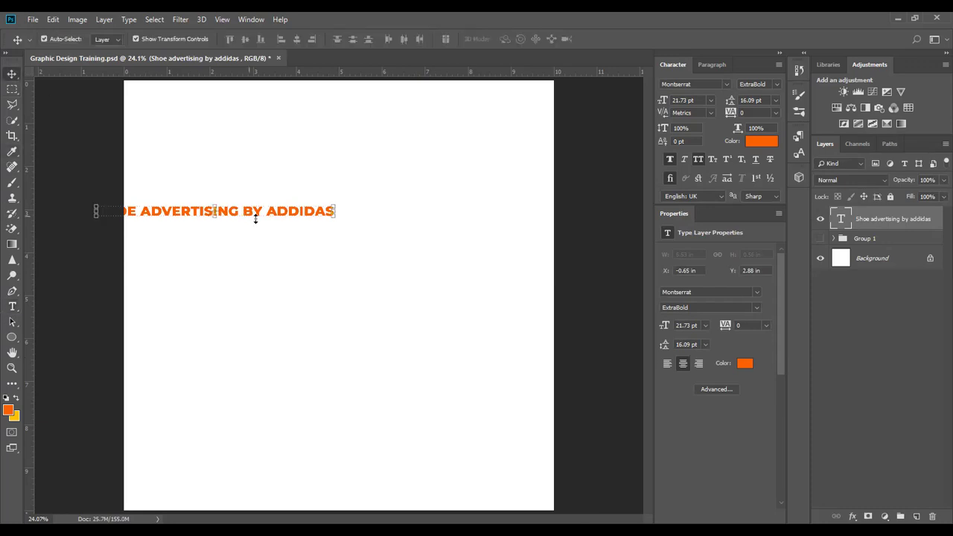
key(ctrl+z)
click(12, 306)
click(386, 205)
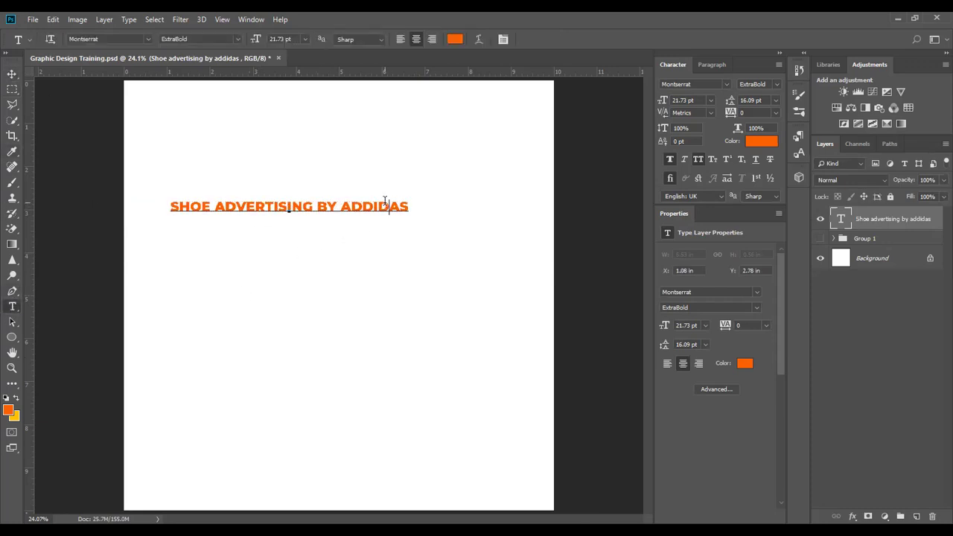
key(End)
key(Return)
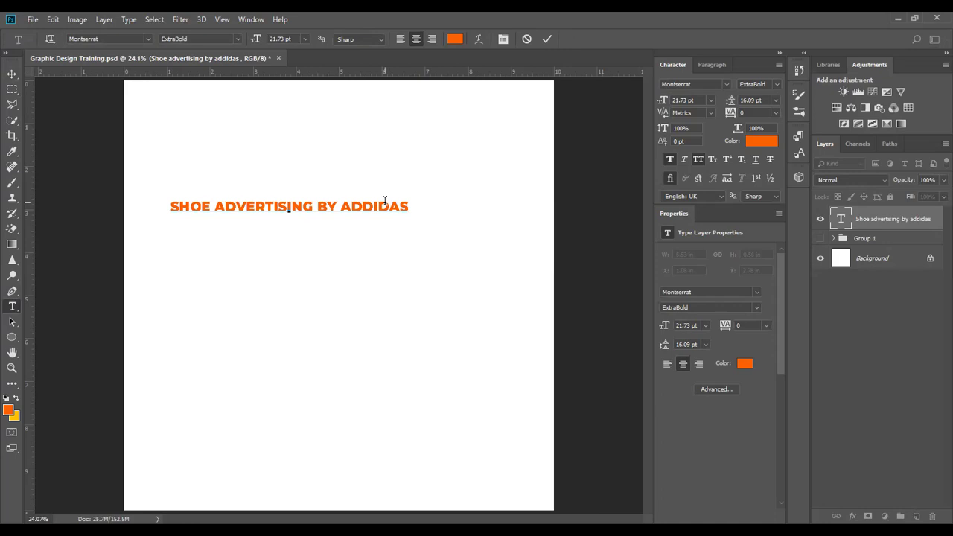
text(ASKING PEOPLE ORDER AT ADDI)
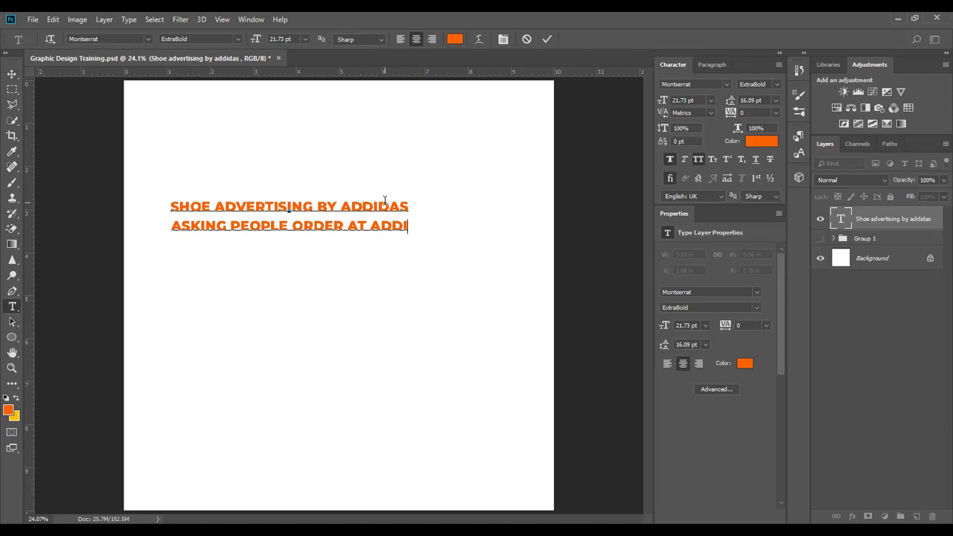
text(DAS.COM)
Left-align the two-line headline text.
key(ctrl+a)
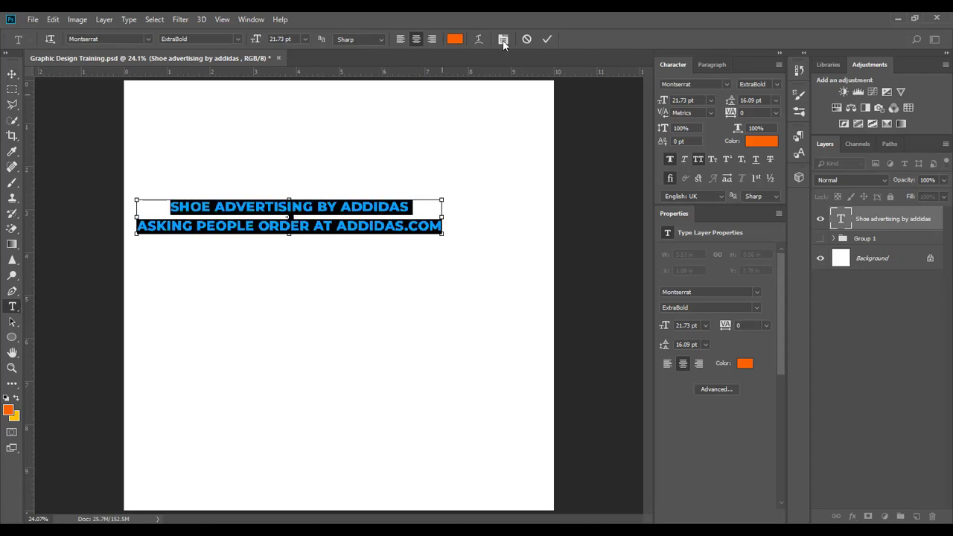
click(409, 105)
double_click(841, 218)
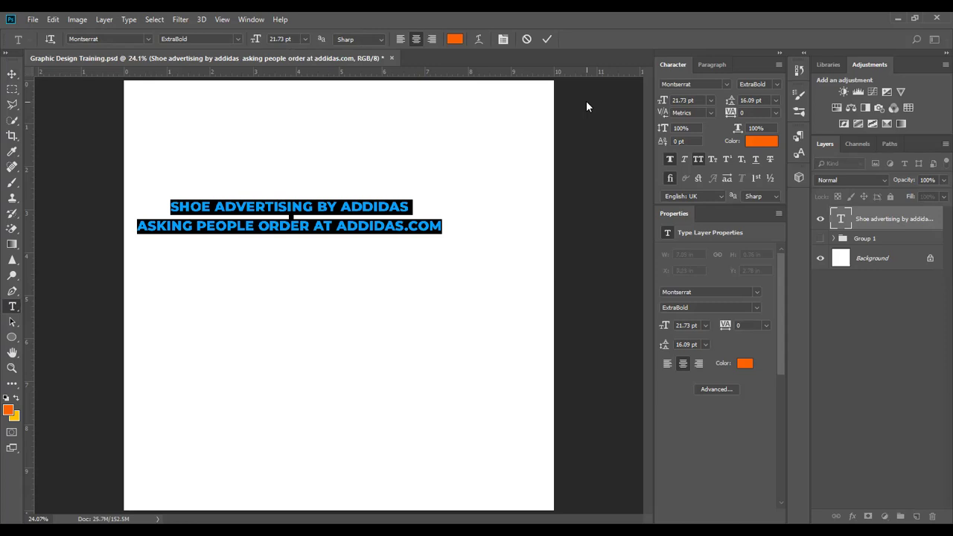
click(548, 39)
click(352, 226)
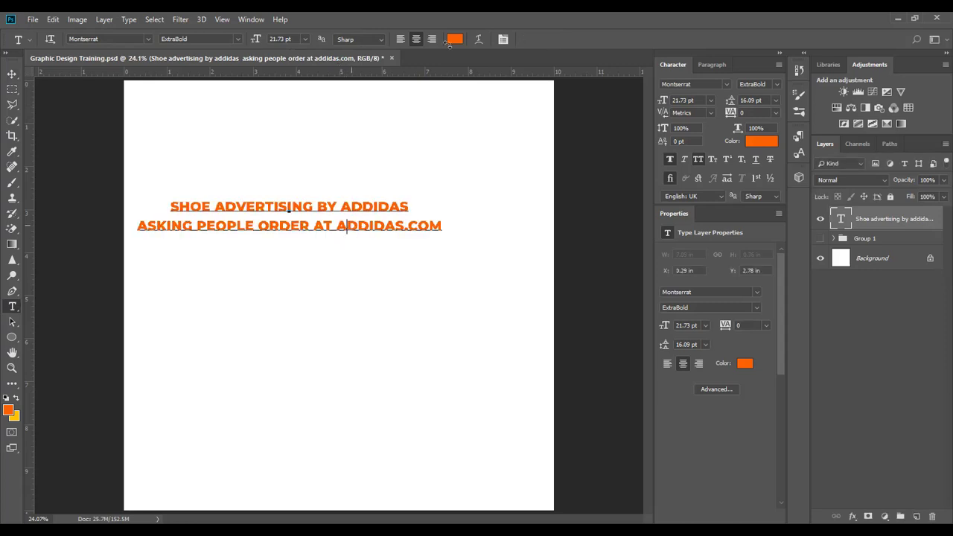
key(ctrl+a)
click(401, 38)
click(547, 39)
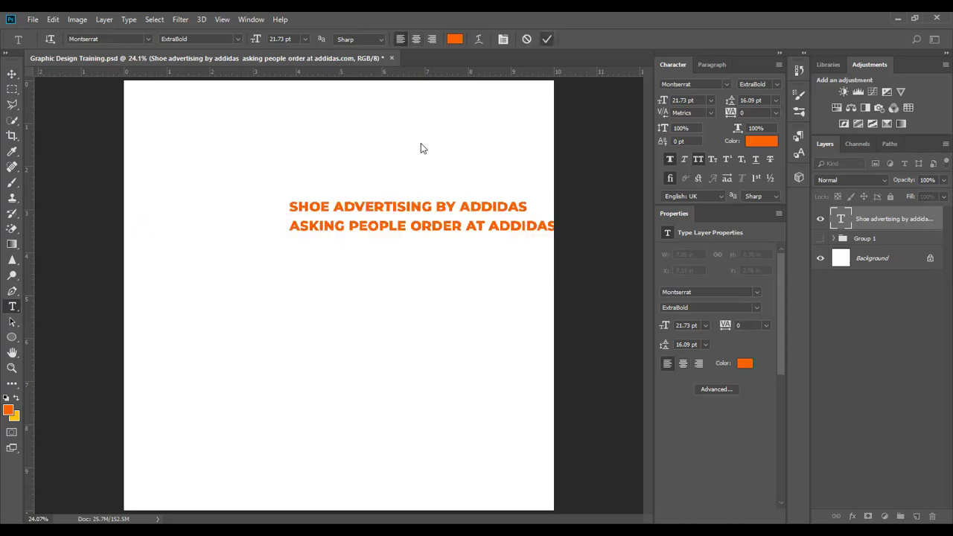
Move the headline block to the top of the page.
click(11, 74)
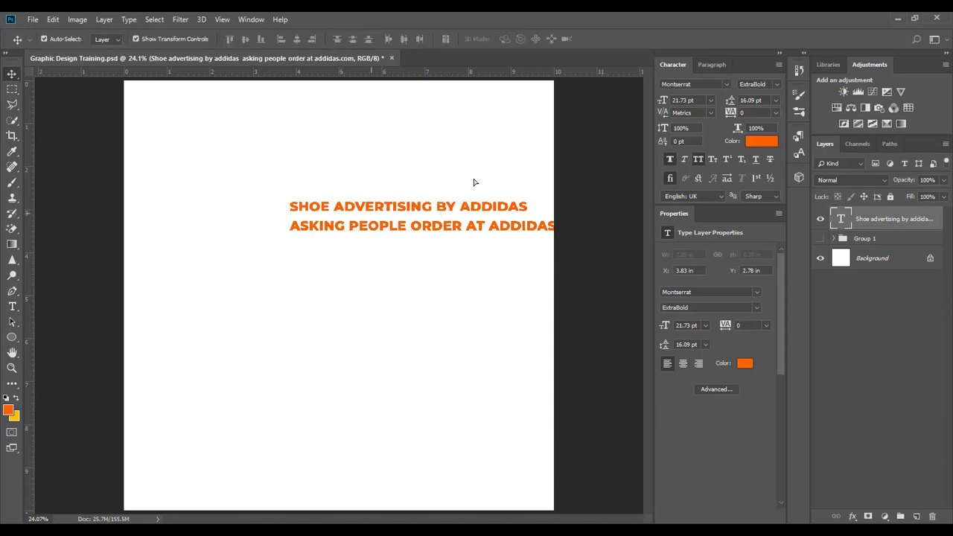
drag(448, 226, 361, 124)
click(581, 175)
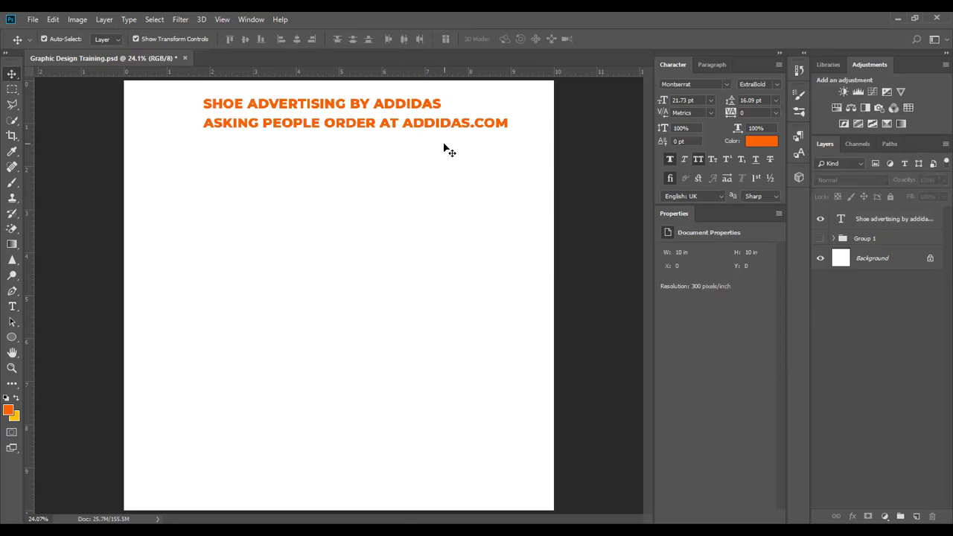
Tighten the headline's line spacing, then switch to iStock in the browser.
click(419, 117)
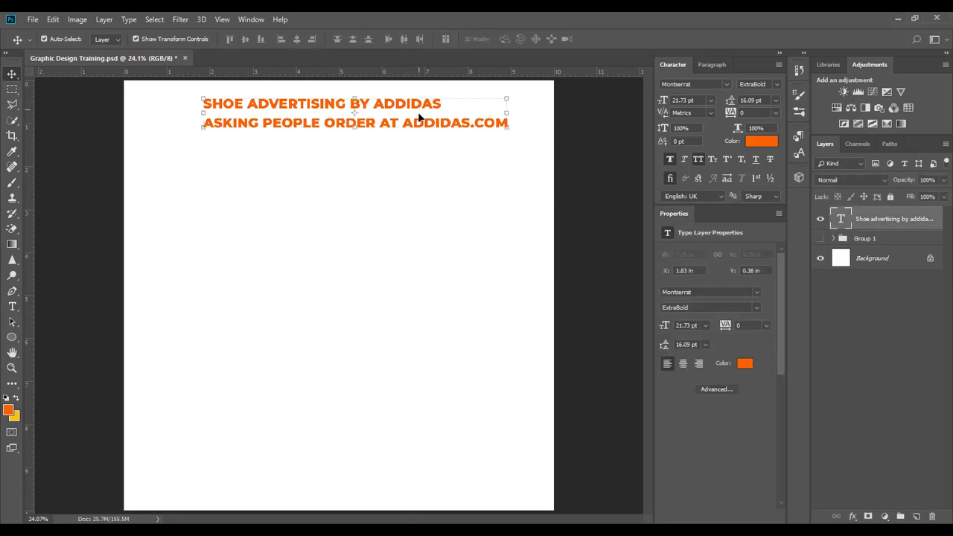
click(12, 306)
click(325, 109)
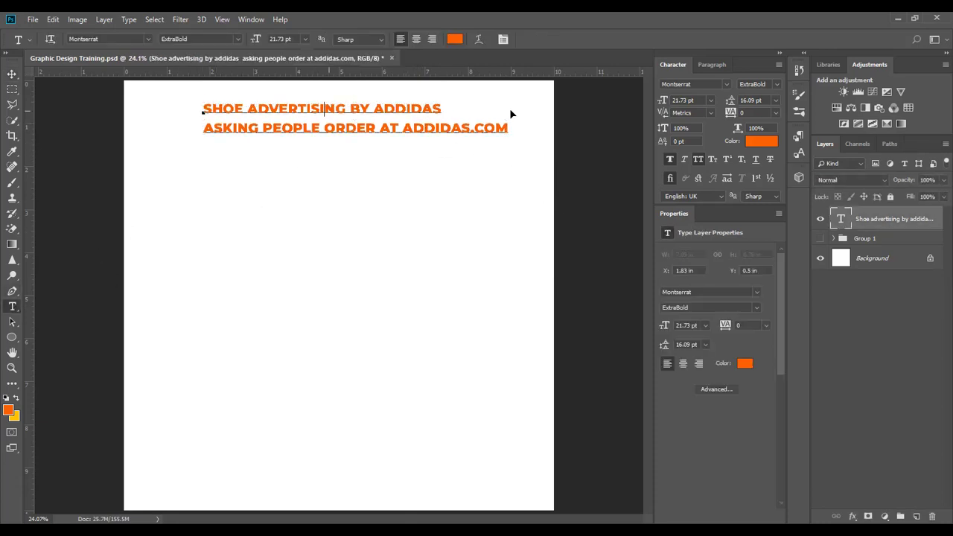
key(ctrl+a)
drag(730, 101, 698, 89)
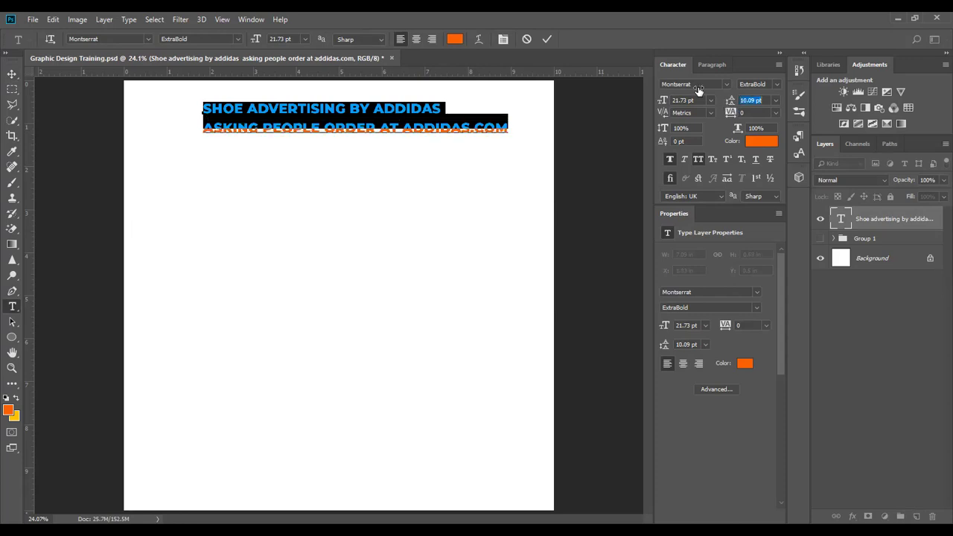
click(546, 39)
click(12, 74)
click(442, 130)
click(419, 121)
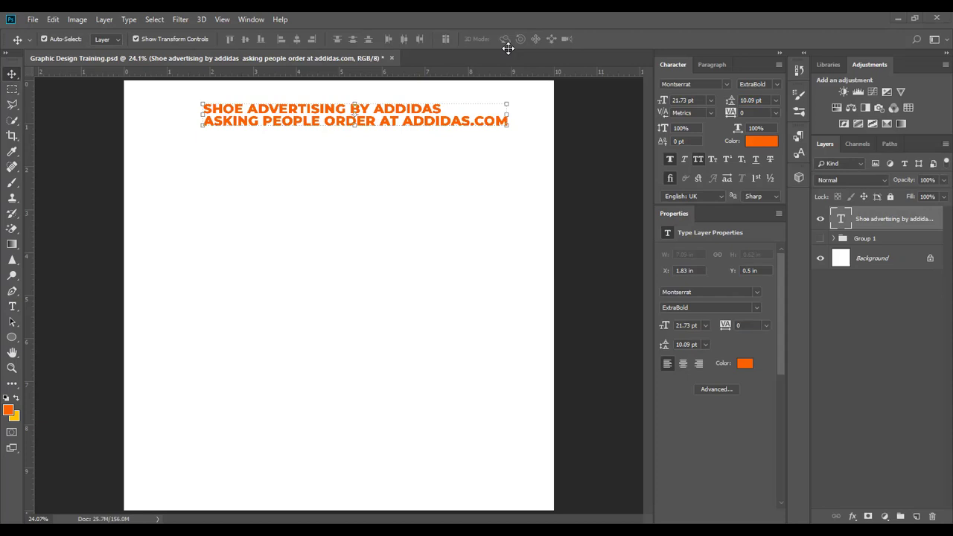
key(alt+Tab)
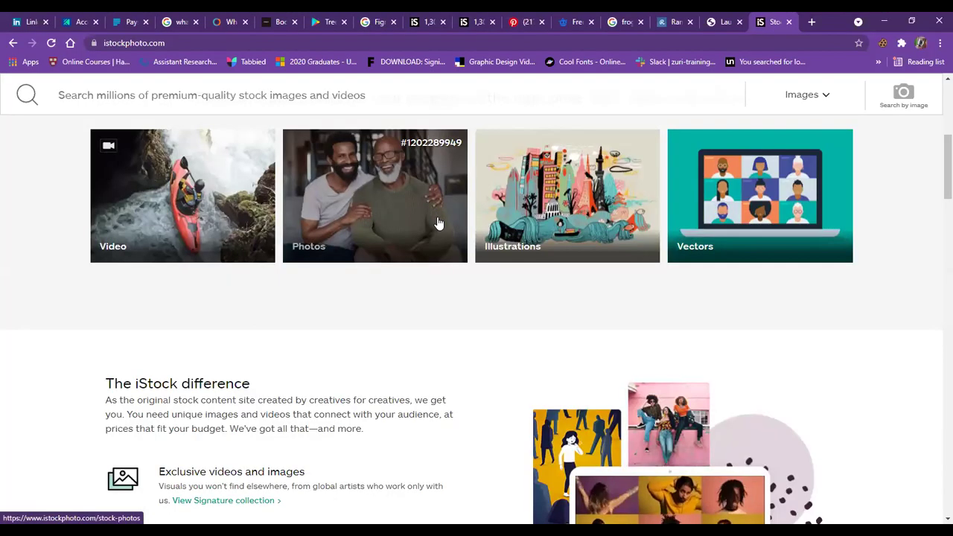
Reload iStock and search its stock photos for 'shoes'.
scroll(438, 224, up, 5)
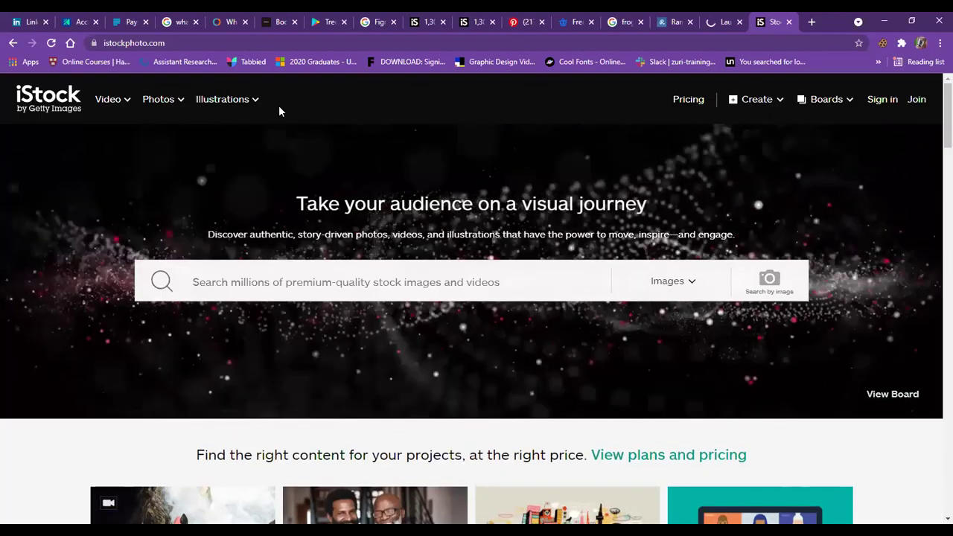
click(245, 42)
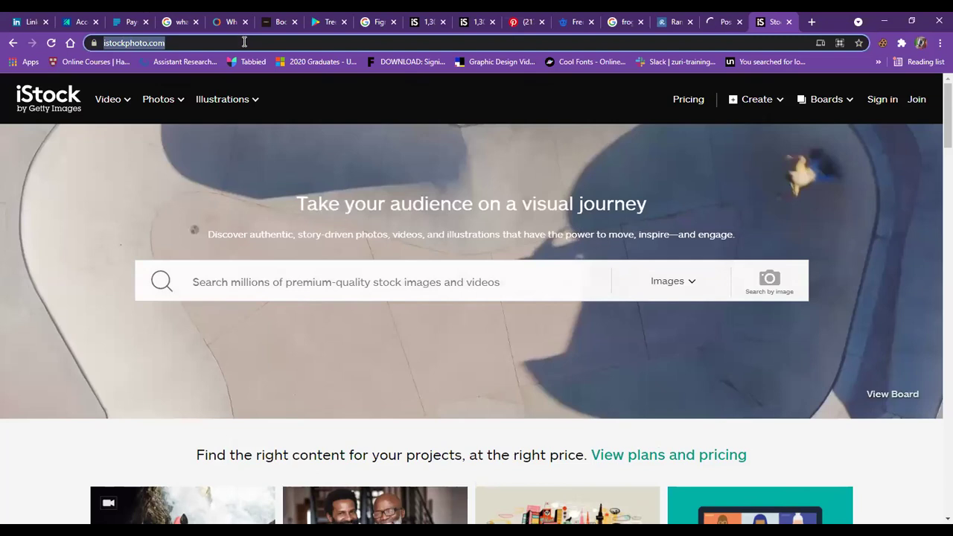
key(Return)
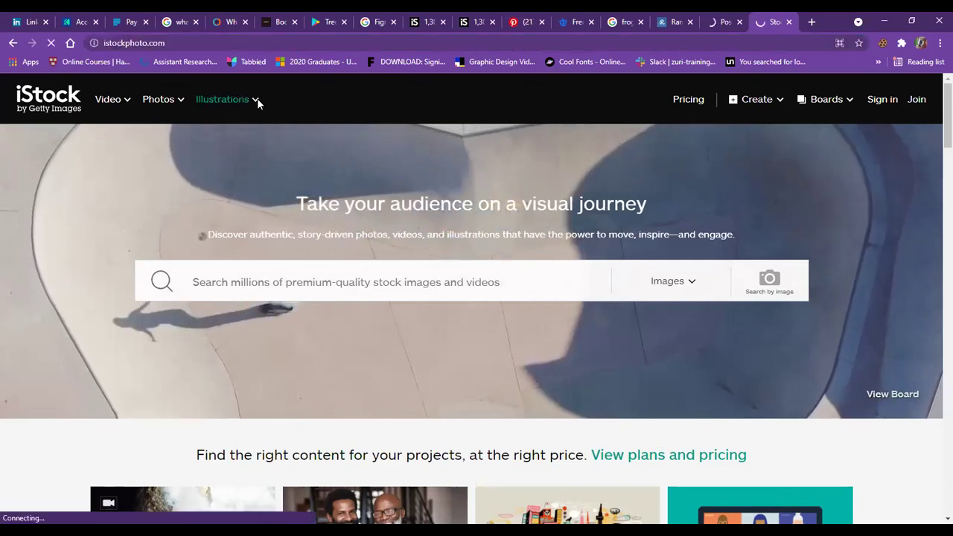
click(257, 99)
scroll(434, 325, down, 5)
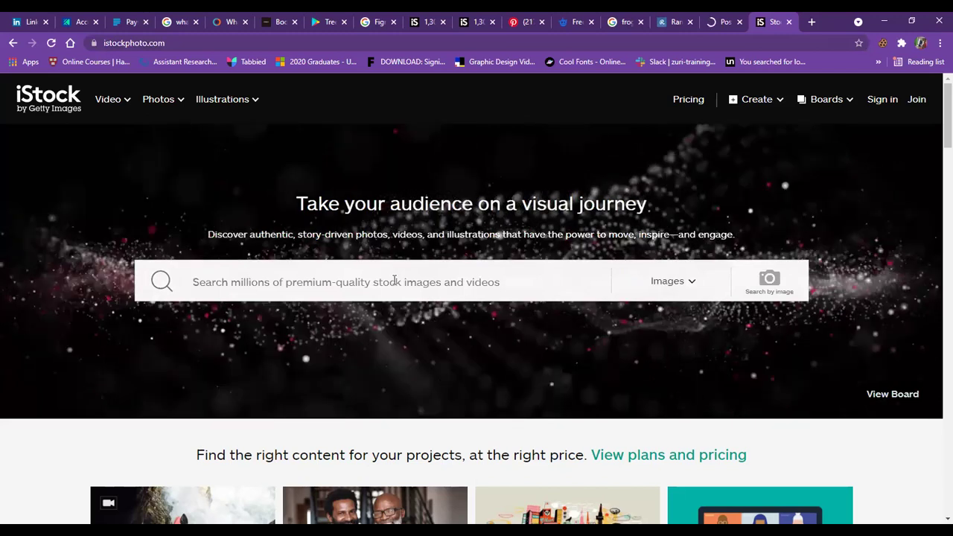
click(395, 280)
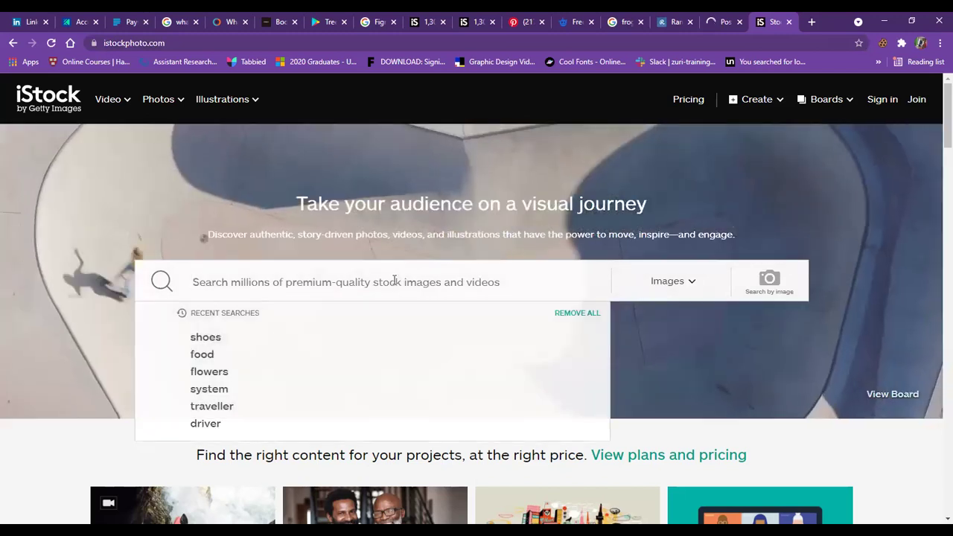
click(395, 280)
text(shoe)
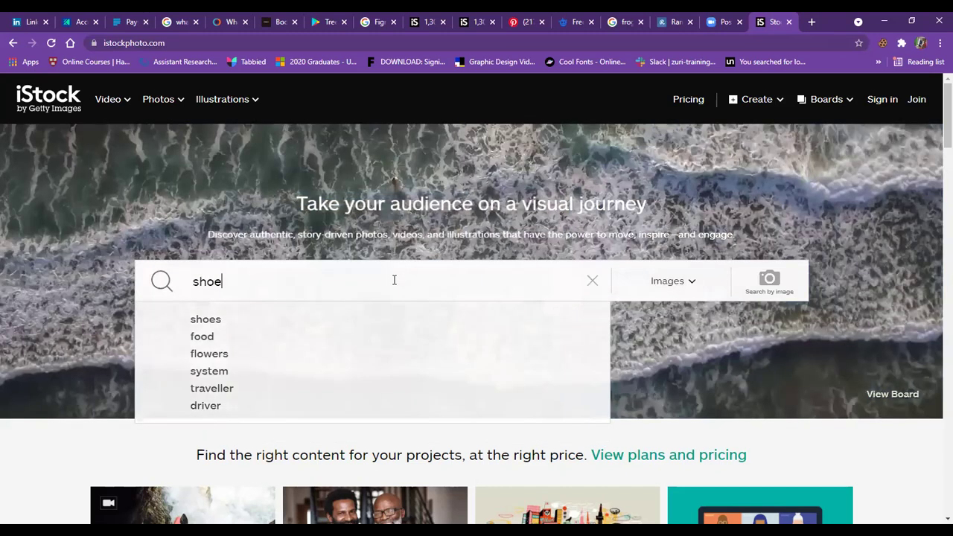
text(s)
key(Return)
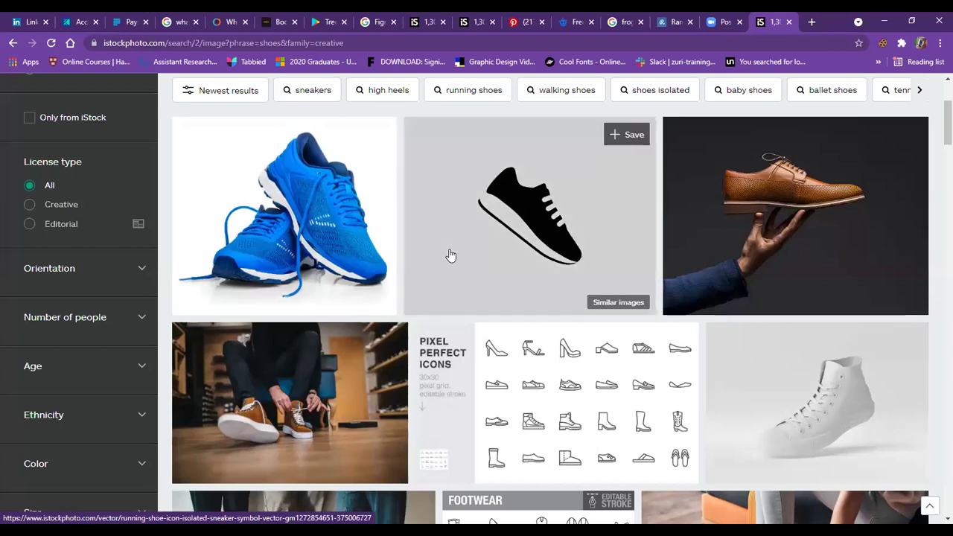
Copy the blue sneaker photo from the search results.
right_click(321, 274)
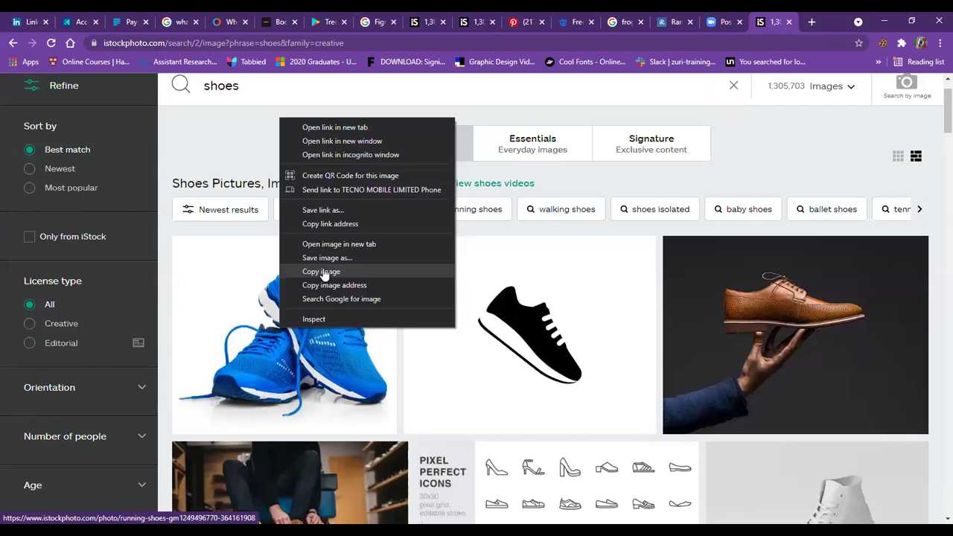
click(322, 272)
scroll(322, 275, down, 3)
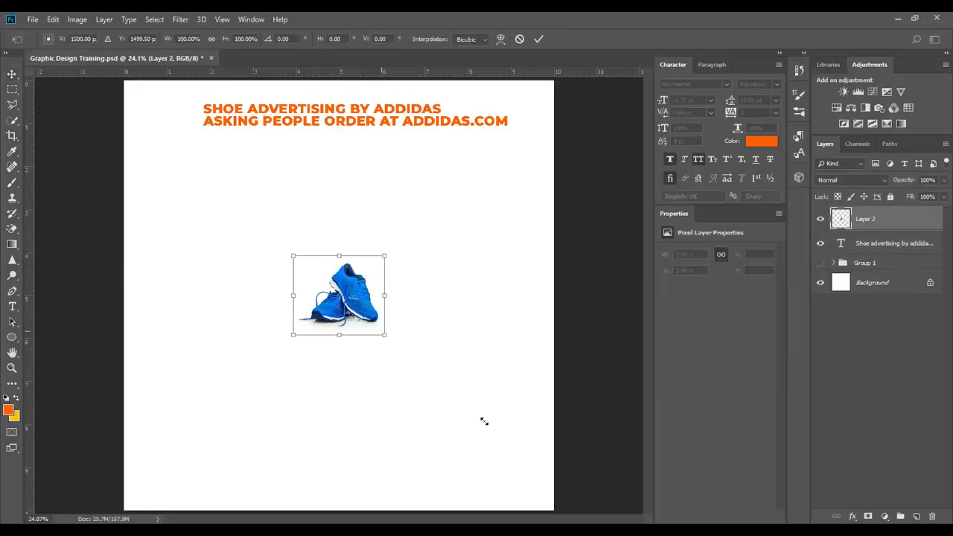
Enlarge the pasted sneaker to about 426% and move it up the page.
drag(384, 335, 470, 400)
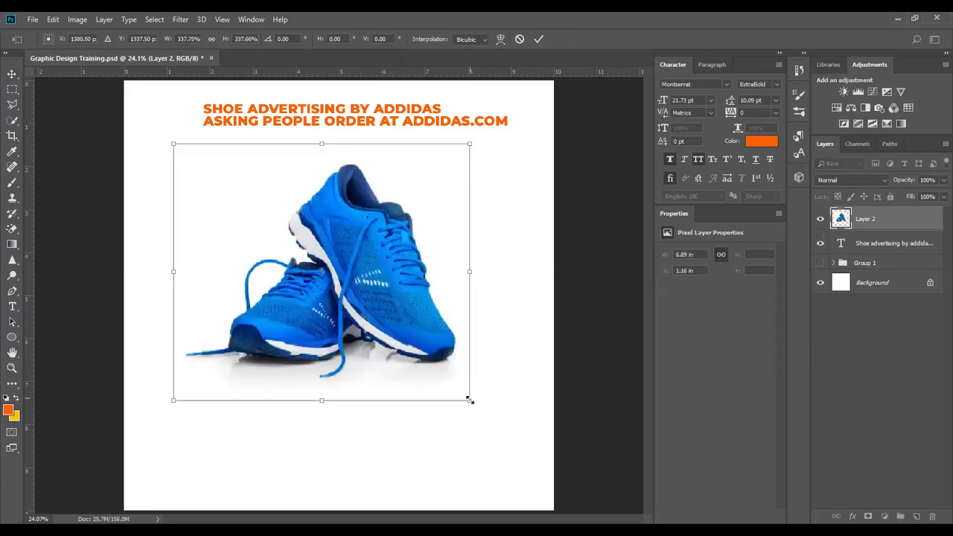
drag(504, 435, 509, 434)
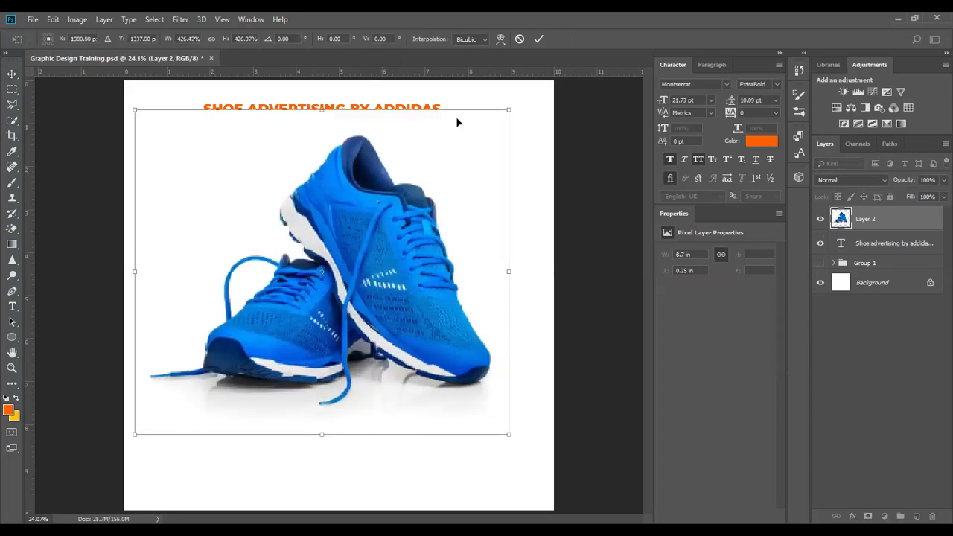
key(Return)
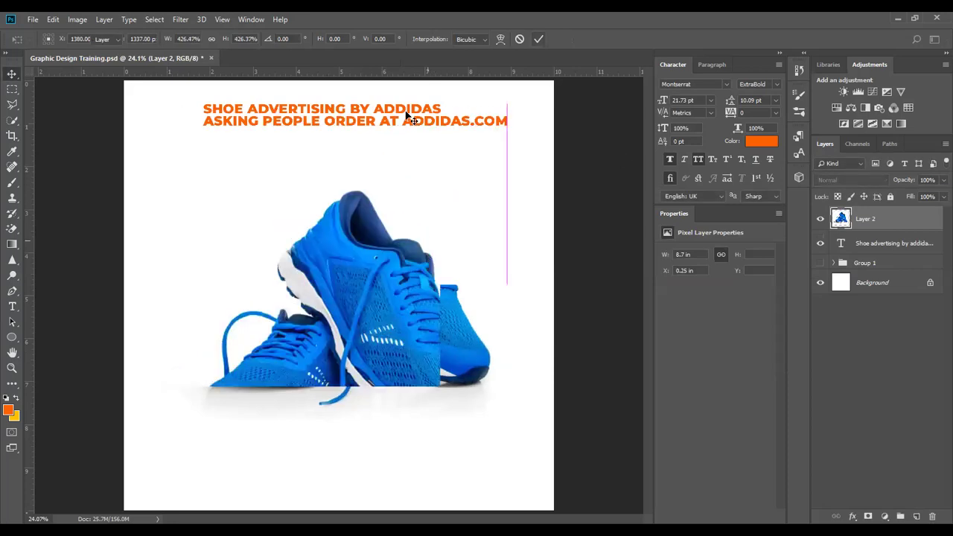
click(406, 122)
drag(407, 259, 420, 227)
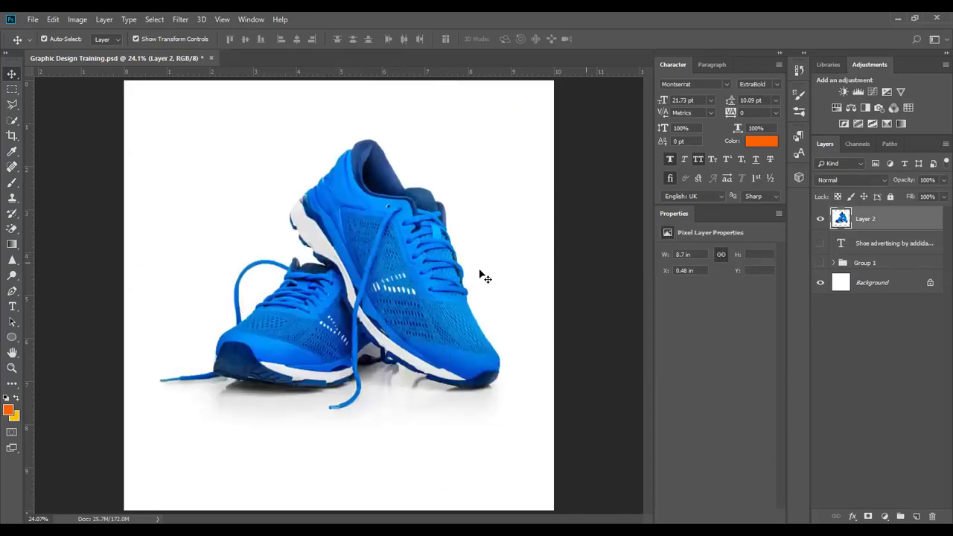
drag(427, 292, 429, 284)
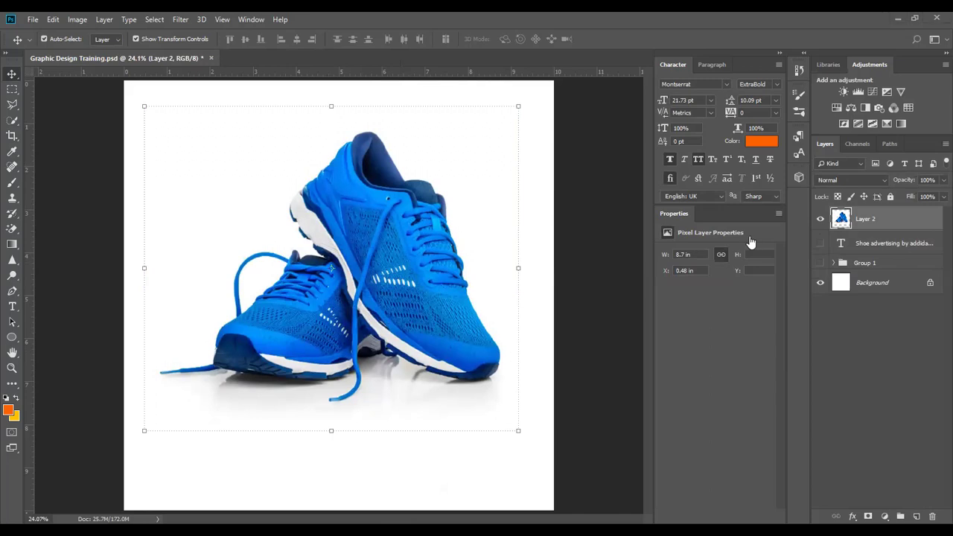
Search Google Images for 'addidas png' and copy the first logo.
key(ctrl+t)
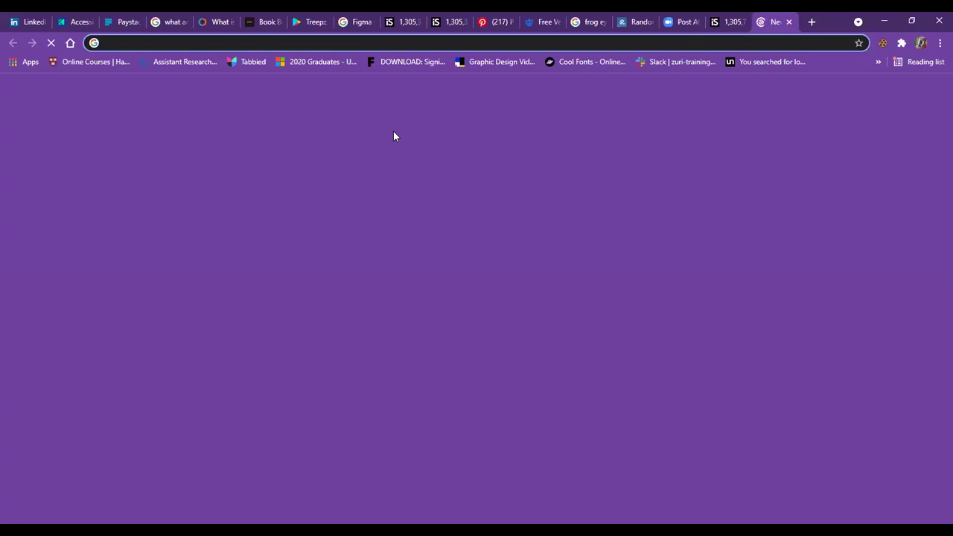
text(addidas)
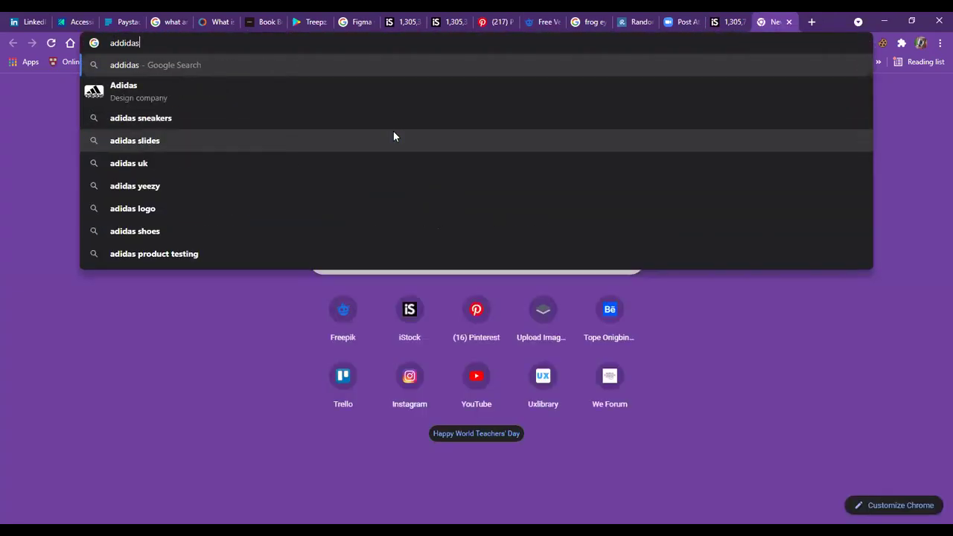
key(Return)
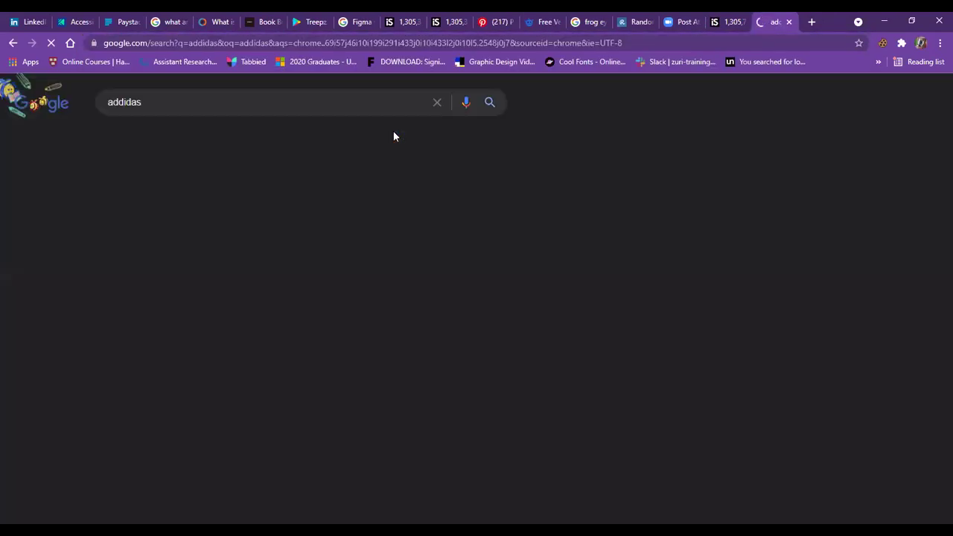
click(179, 147)
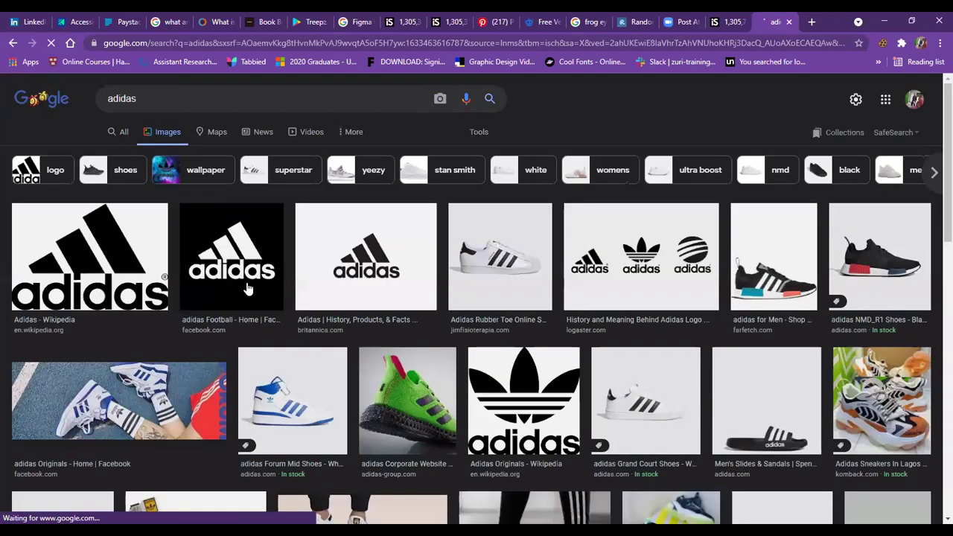
click(147, 95)
text(png)
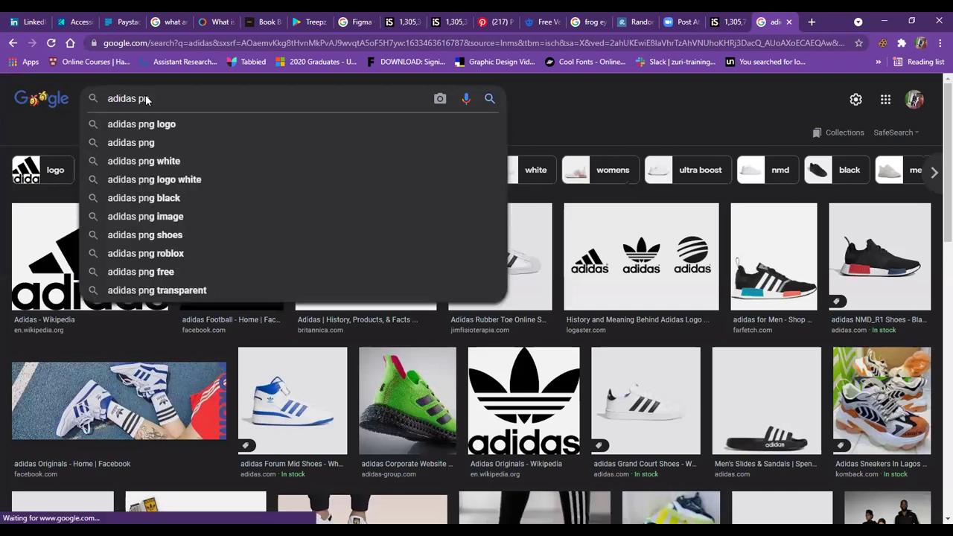
key(Return)
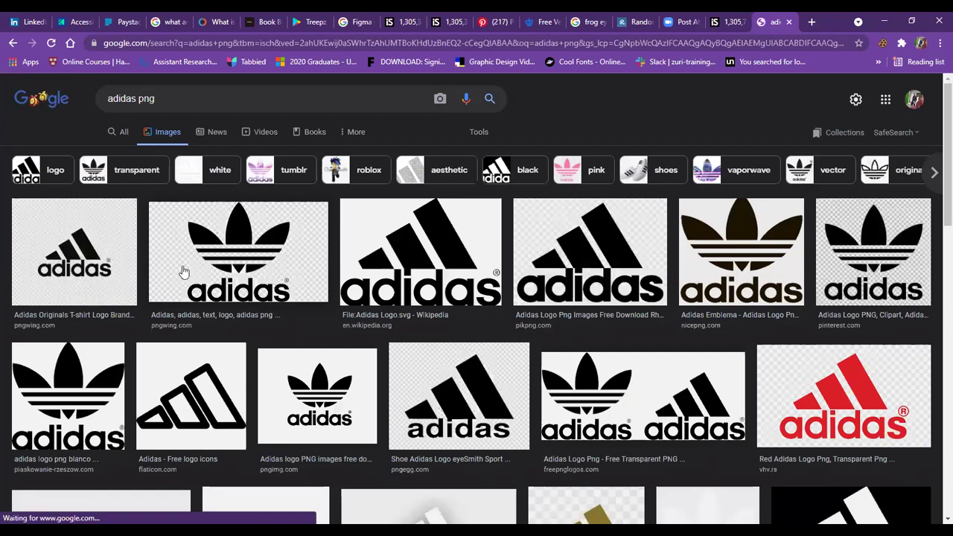
key(Return)
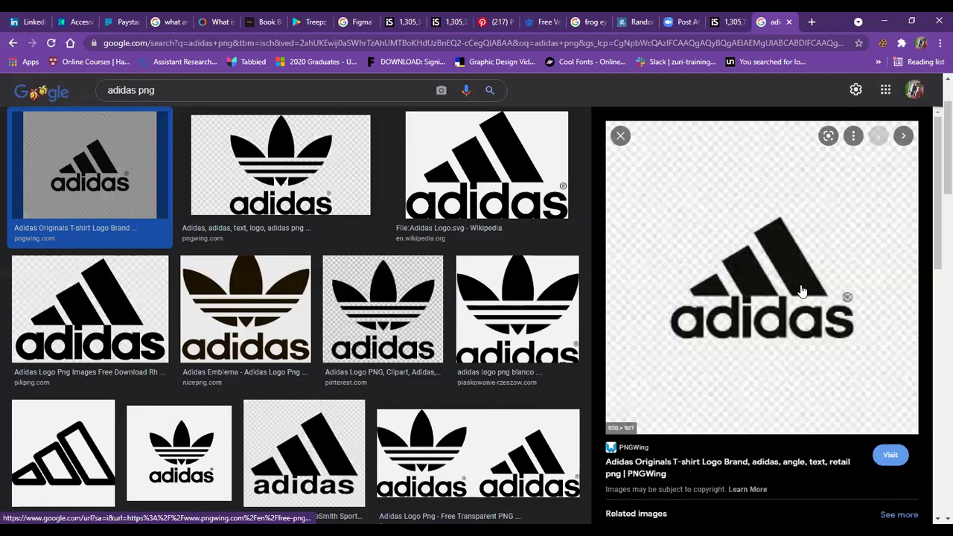
right_click(761, 286)
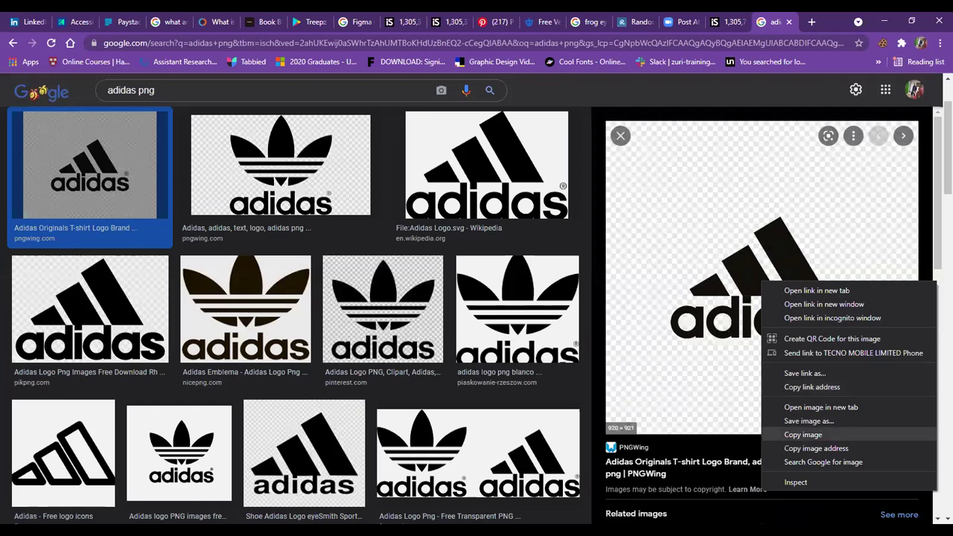
click(802, 434)
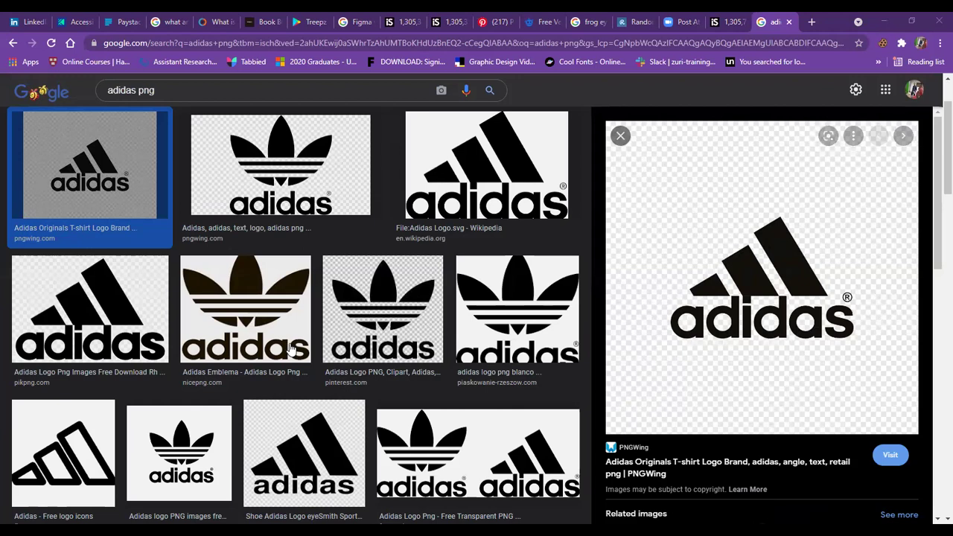
Search images for just 'addidas' and copy the Britannica adidas logo.
scroll(291, 348, down, 3)
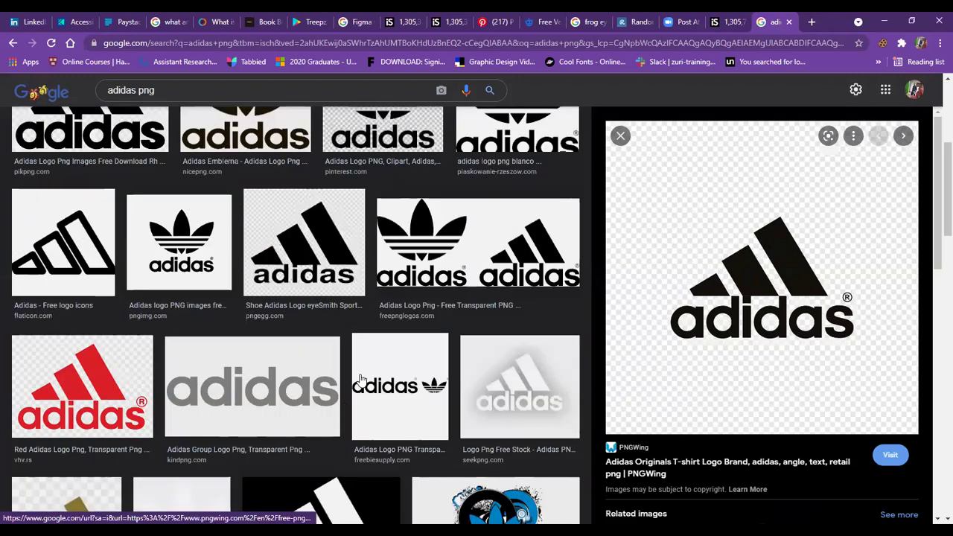
click(182, 90)
key(BackSpace)
key(BackSpace)
key(BackSpace)
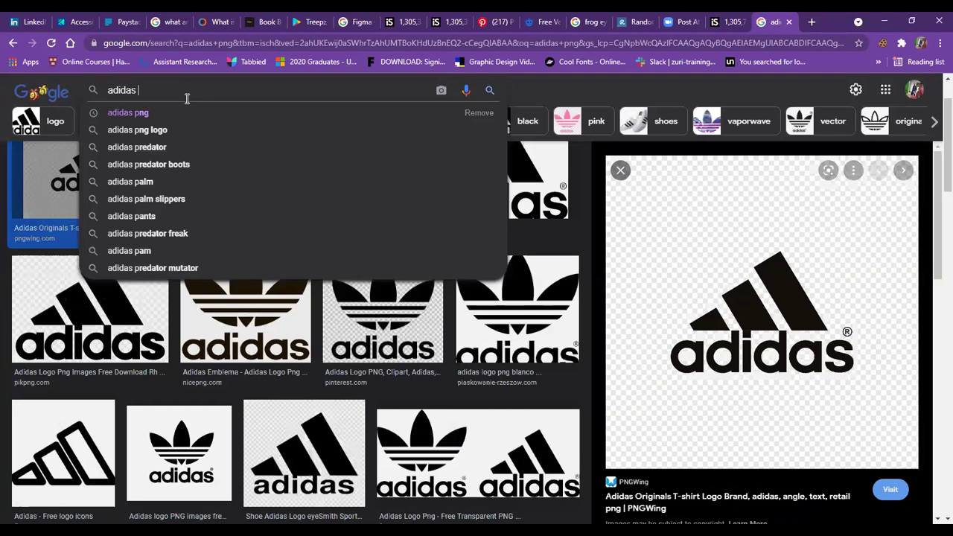
key(Return)
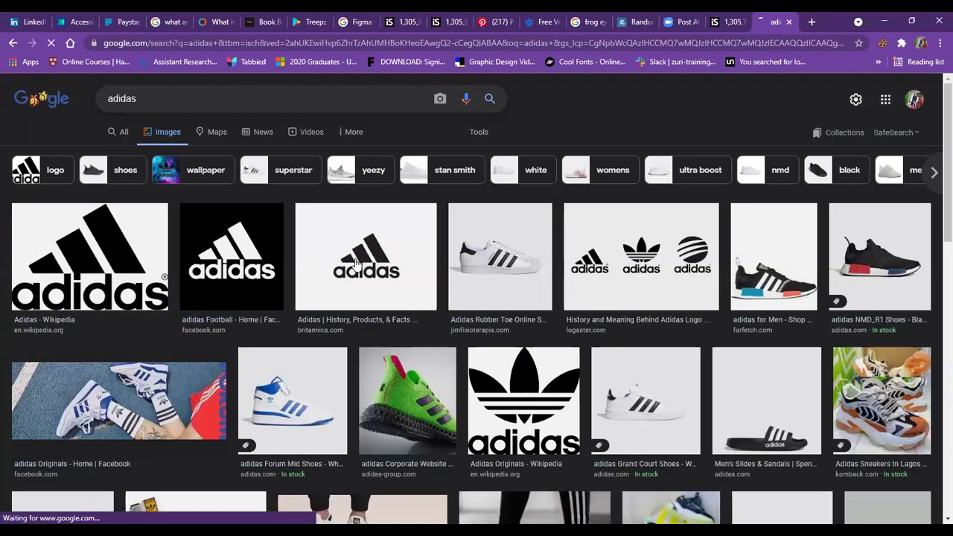
right_click(771, 268)
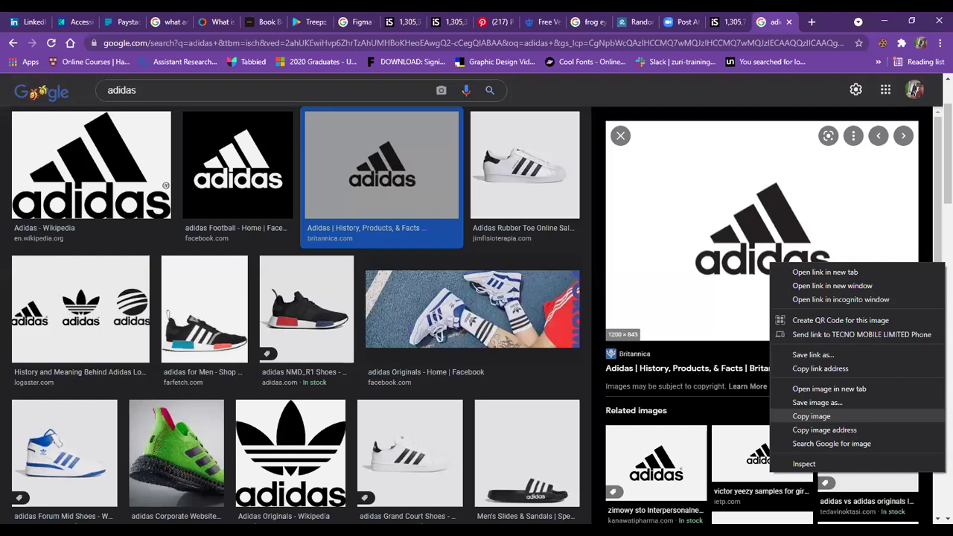
click(811, 416)
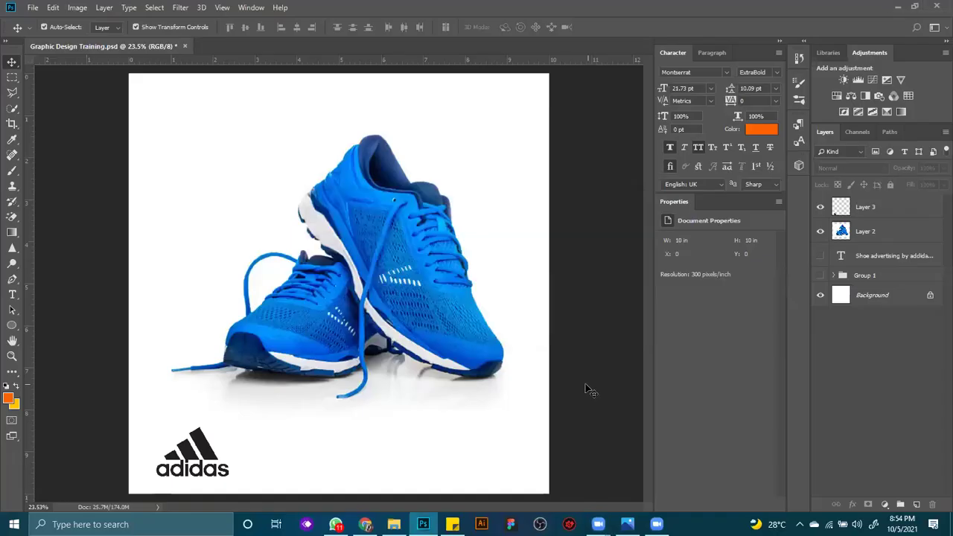
Shrink the adidas logo to about 65.5% and show the canvas grid.
click(206, 453)
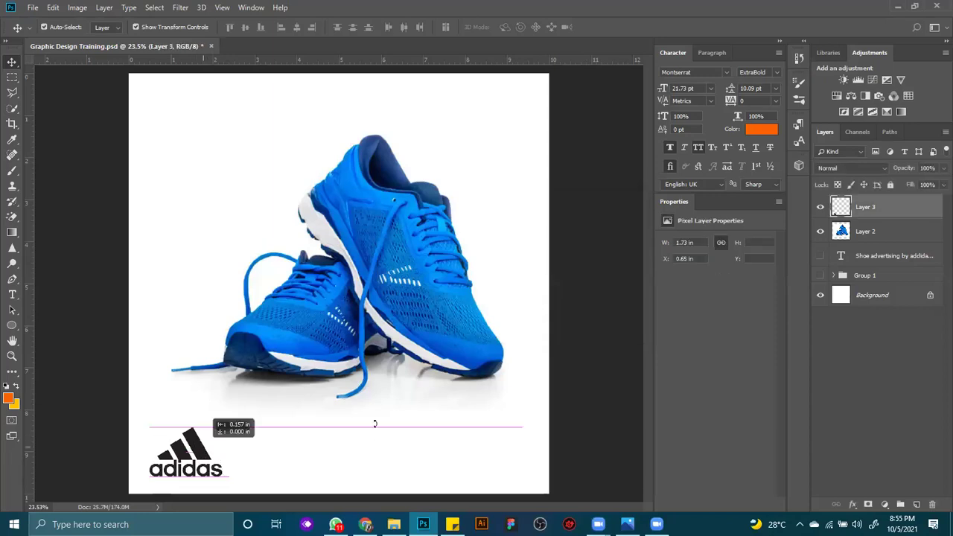
key(ctrl+t)
drag(221, 428, 204, 448)
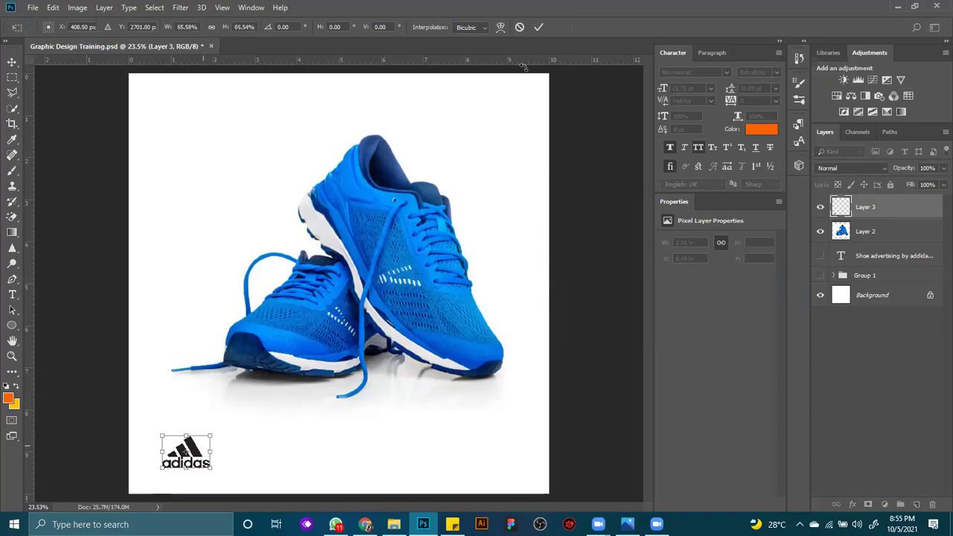
click(538, 27)
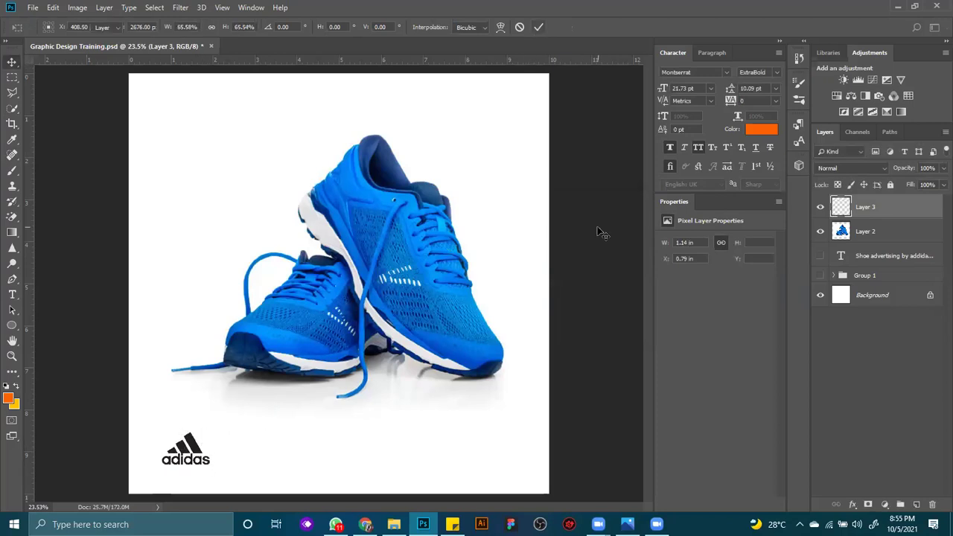
key(ctrl+apostrophe)
key(ctrl)
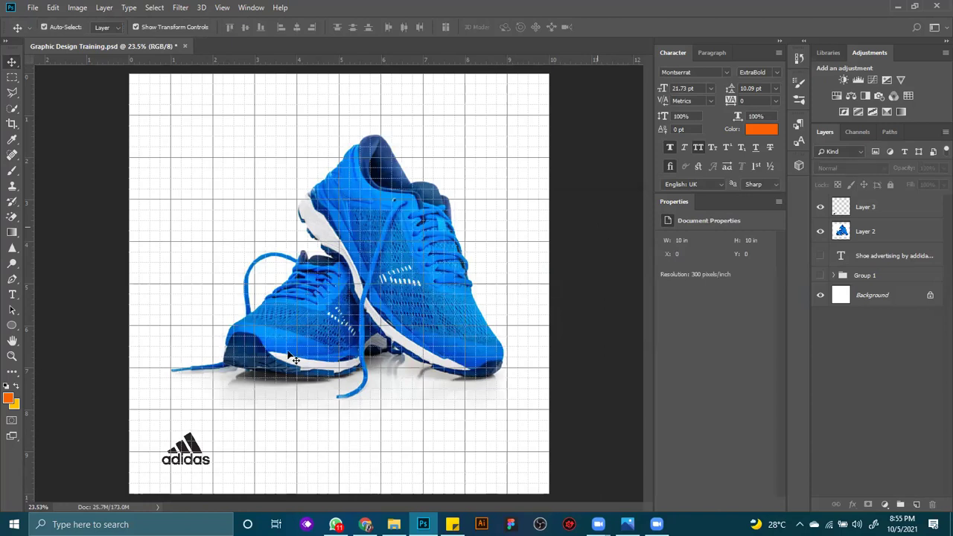
Move the adidas logo left and down into the bottom-left corner.
mouse_move(194, 446)
mouse_down()
mouse_move(186, 453)
mouse_move(182, 441)
mouse_up()
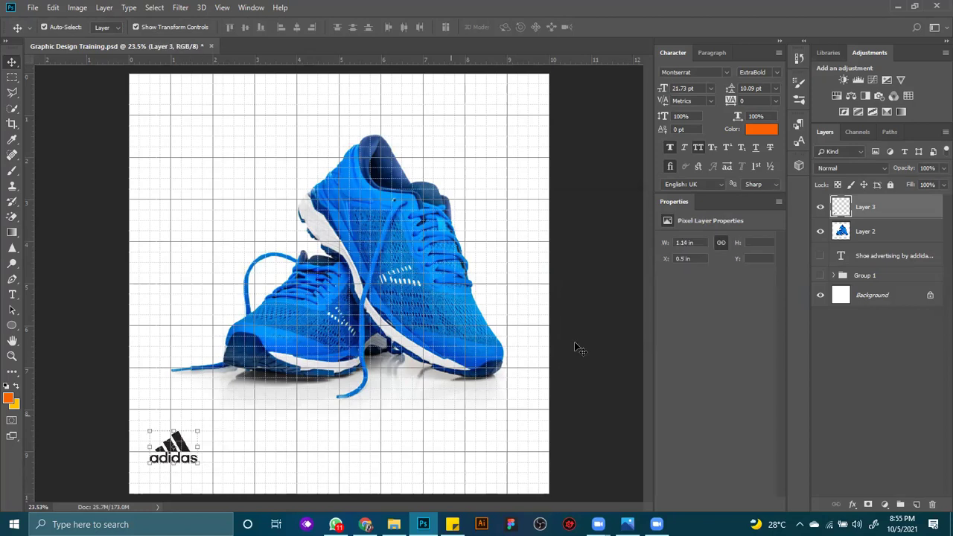
click(574, 347)
drag(171, 449, 181, 454)
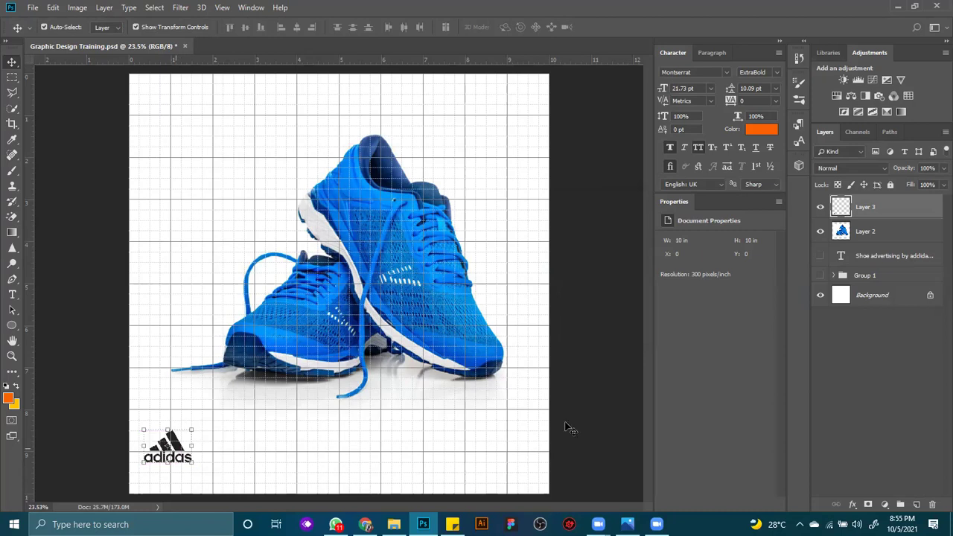
click(560, 449)
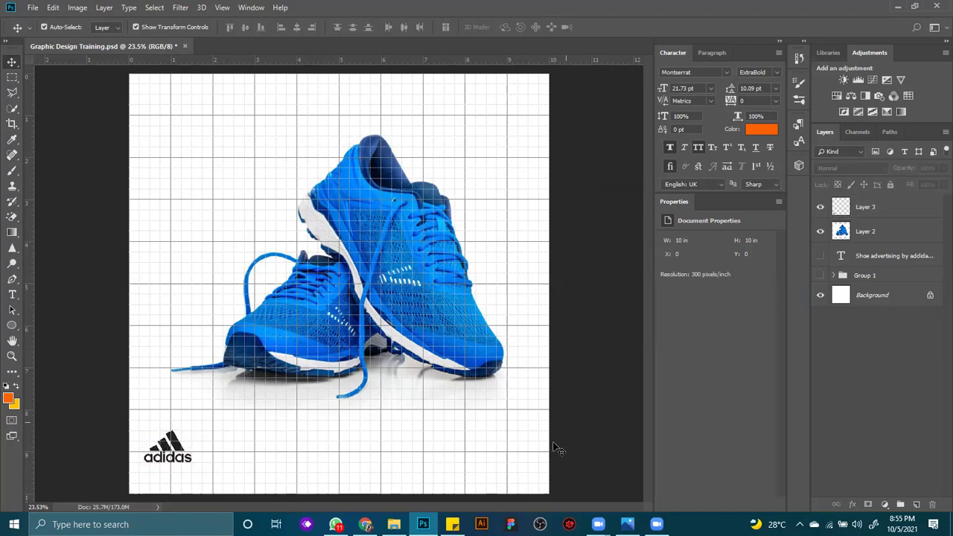
click(163, 11)
key(Escape)
click(53, 9)
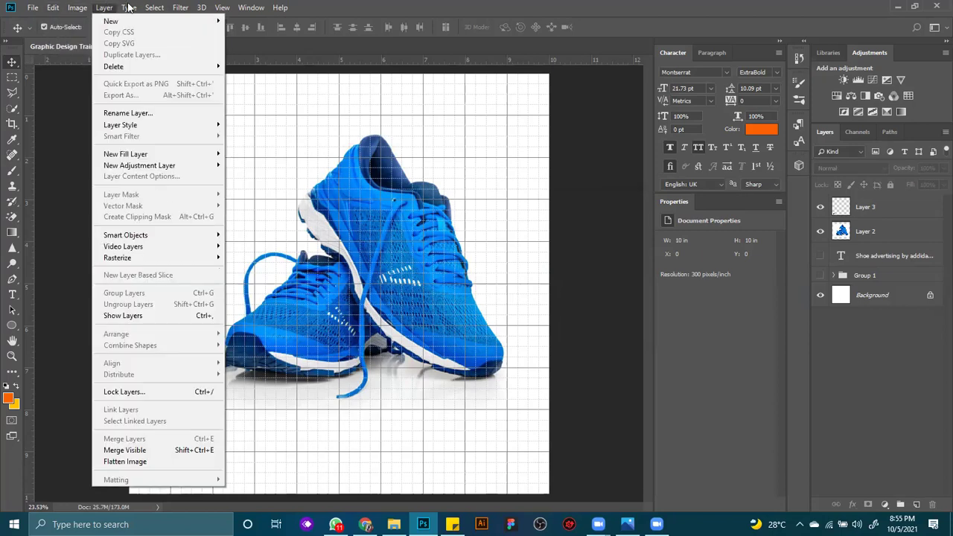
key(Right)
Shift the sneaker left to X 0.15 in and nudge the logo 0.25 in right and down.
click(435, 250)
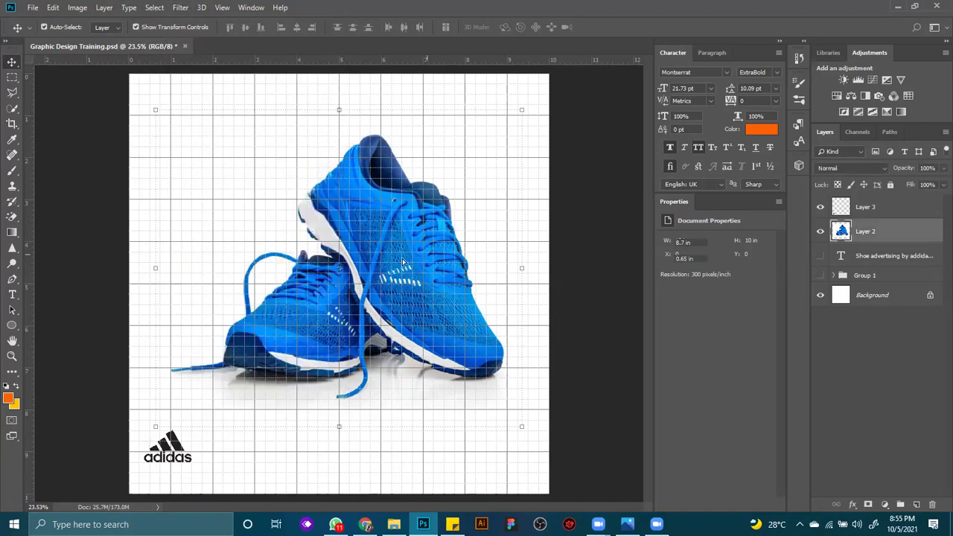
drag(424, 263, 404, 257)
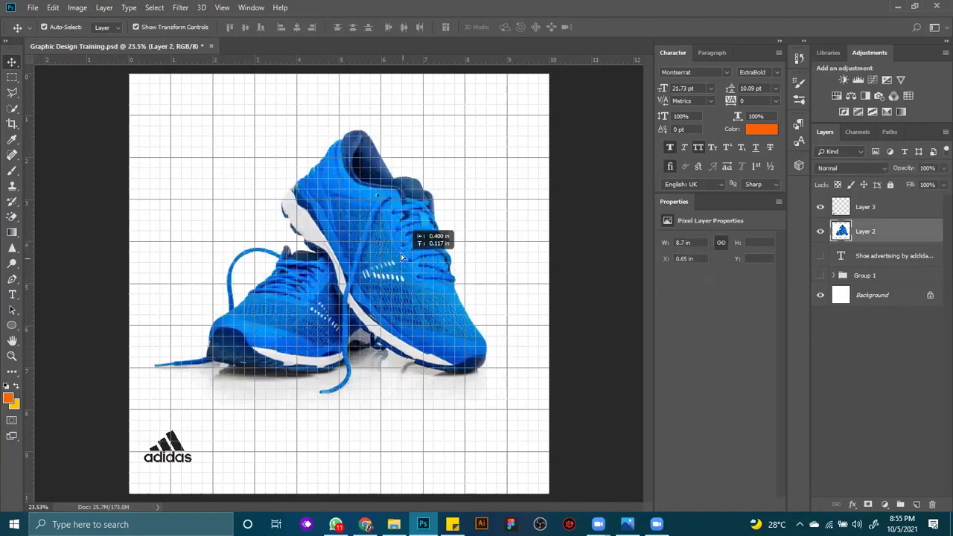
click(569, 288)
drag(178, 453, 189, 463)
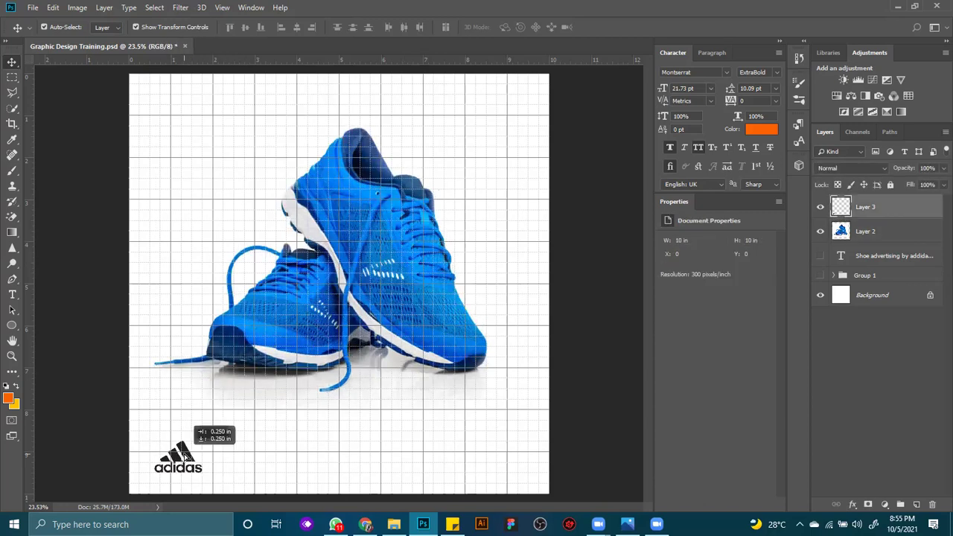
click(323, 300)
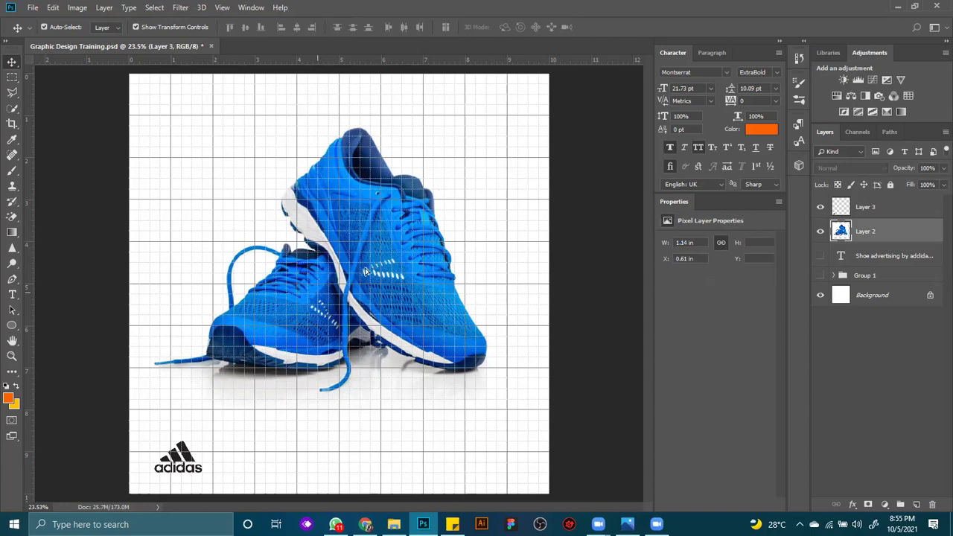
drag(366, 270, 363, 272)
key(ctrl+z)
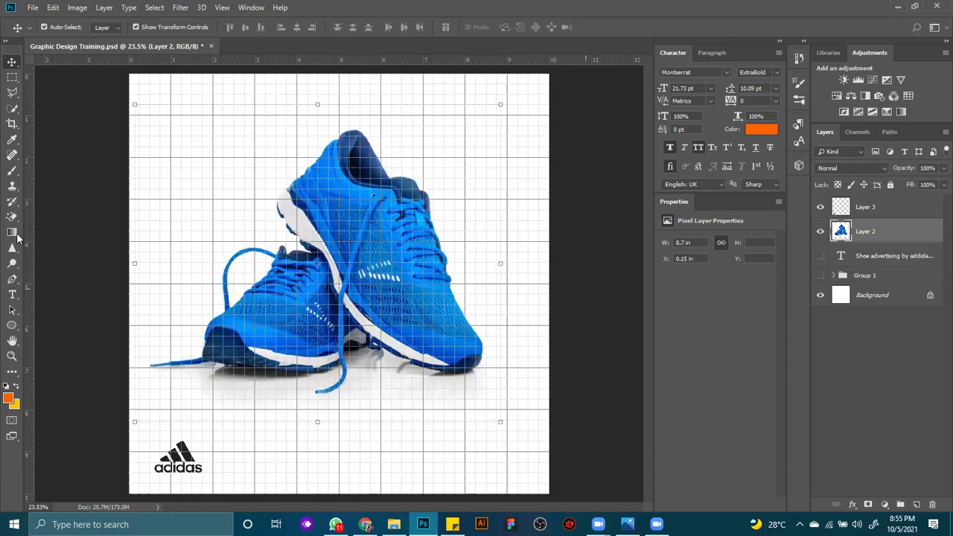
Type 'ORDER YOURS NOW' left of the shoe, then cut 'YOURS NOW', leaving 'ORDER'.
key(ctrl+z)
click(12, 295)
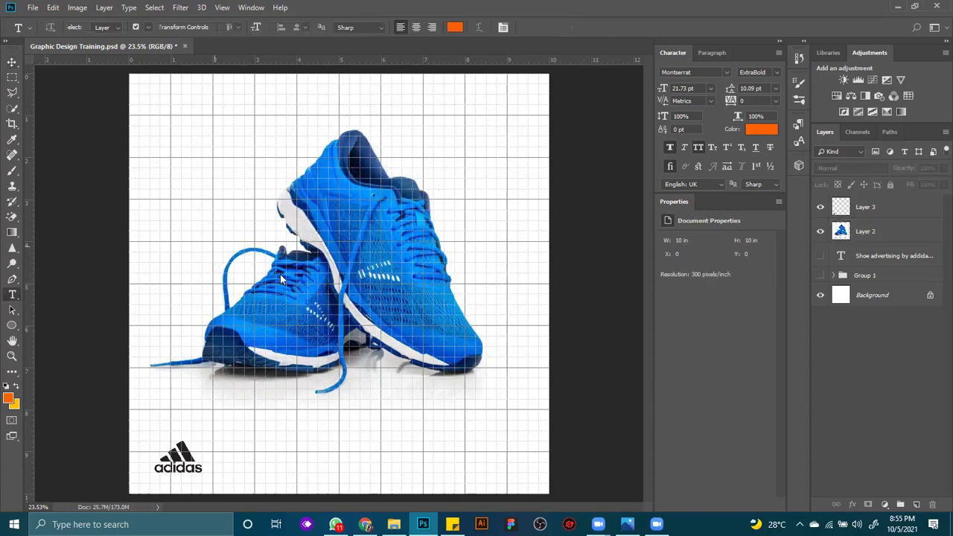
click(214, 246)
text(O)
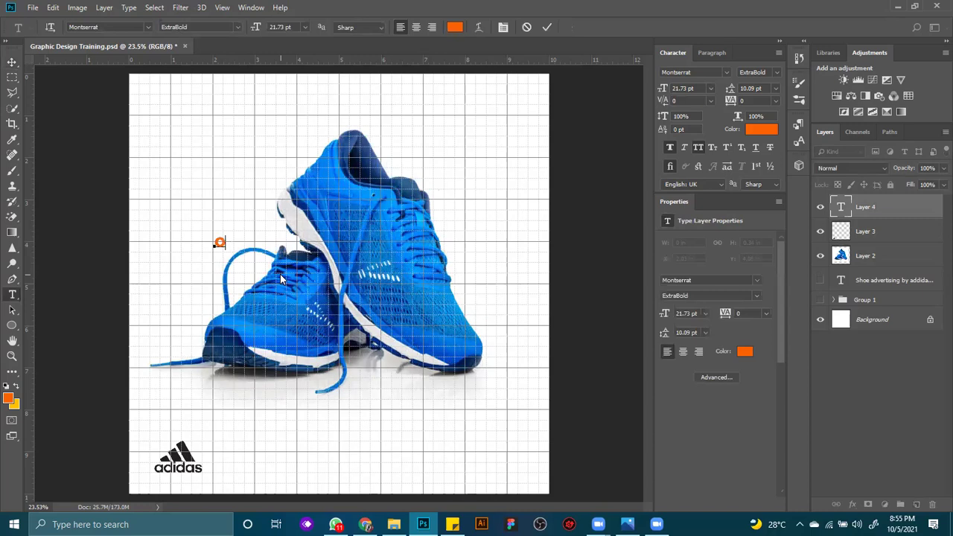
text(RDER YOURS)
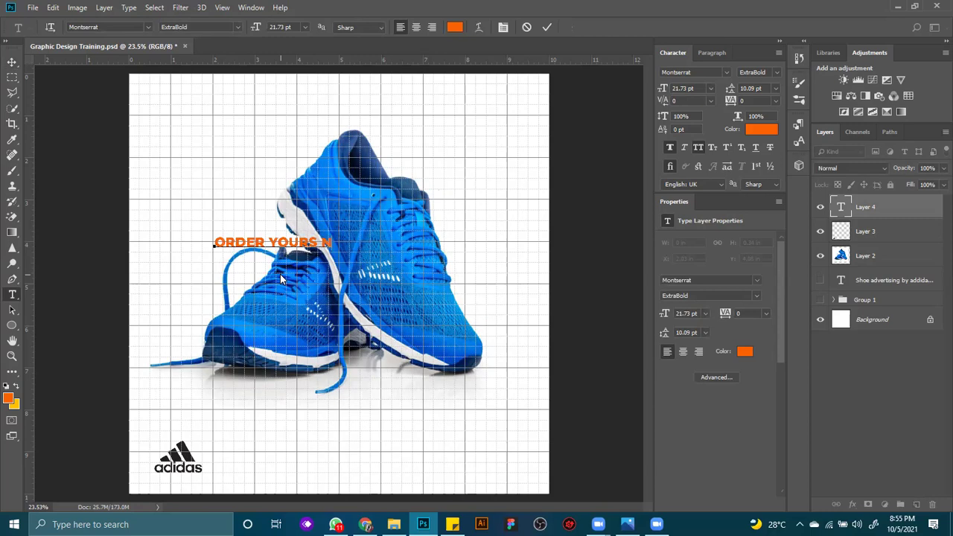
text( NOW)
key(ctrl+a)
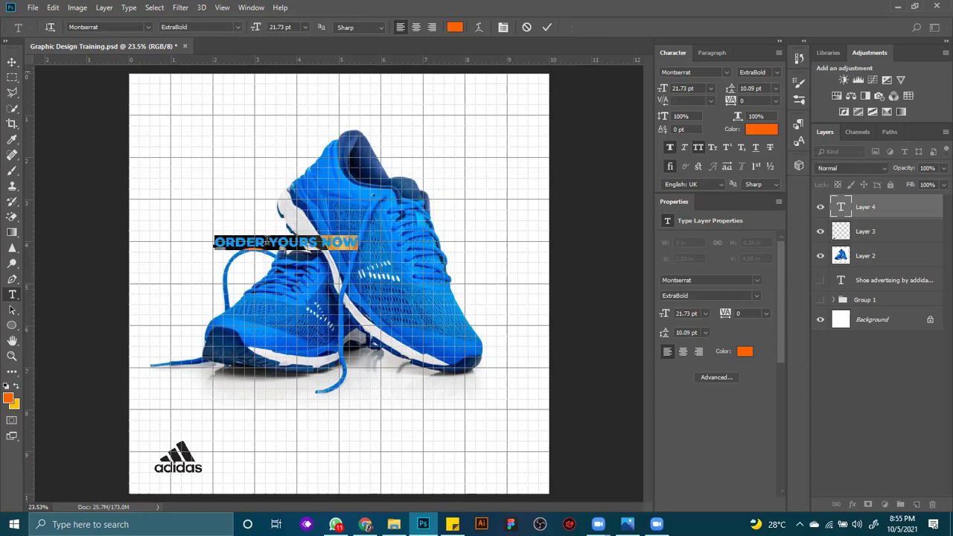
drag(269, 242, 403, 245)
key(ctrl+c)
key(ctrl+a)
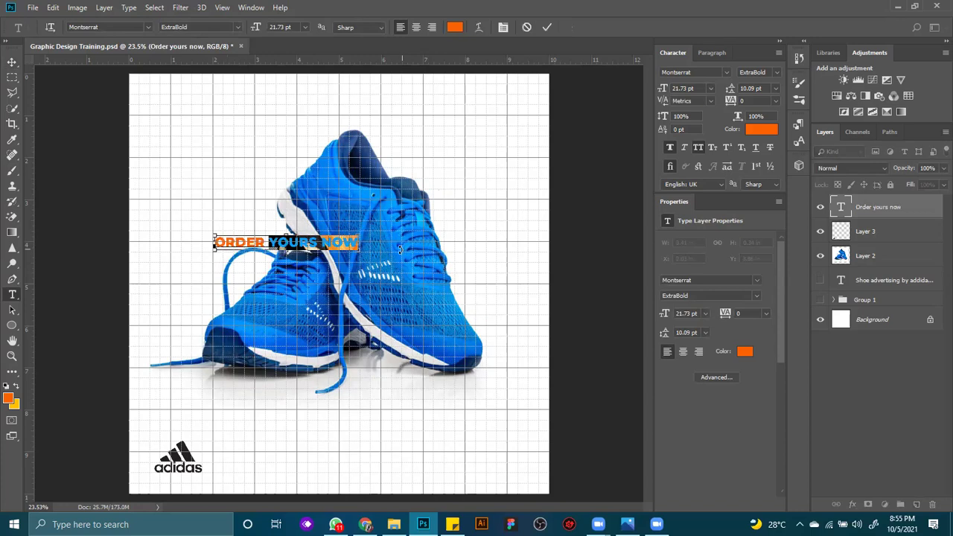
key(BackSpace)
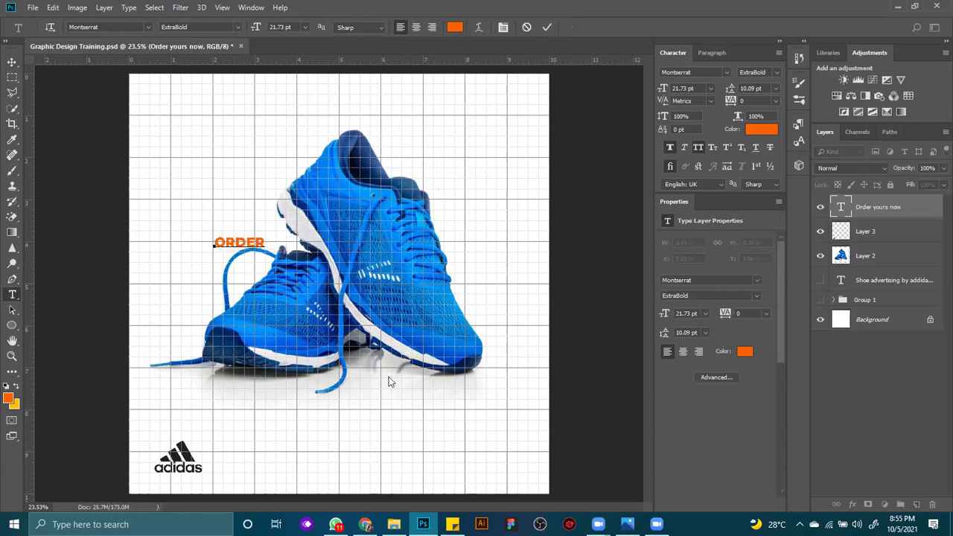
Paste the cut text as a lower text line and delete 'YOURS', leaving 'NOW'.
click(353, 441)
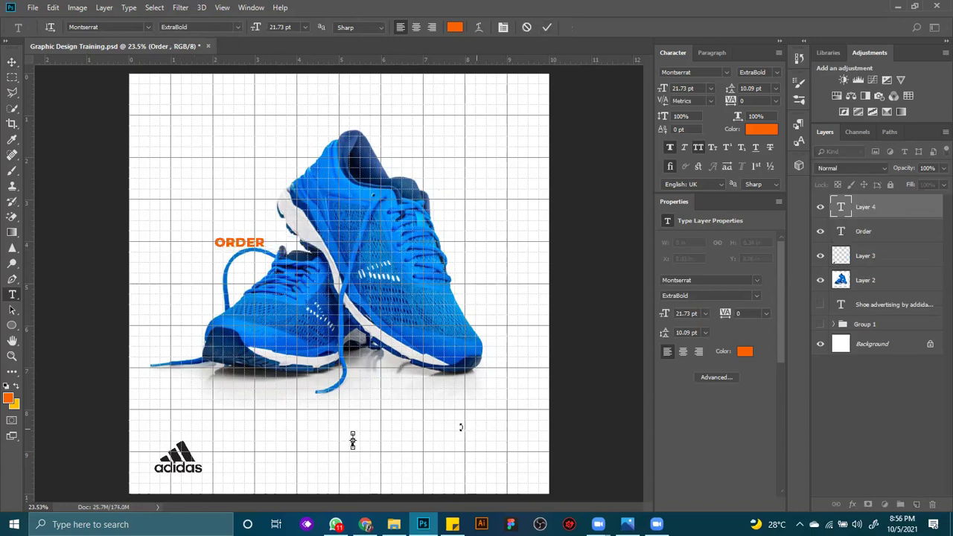
key(ctrl+v)
key(ctrl+a)
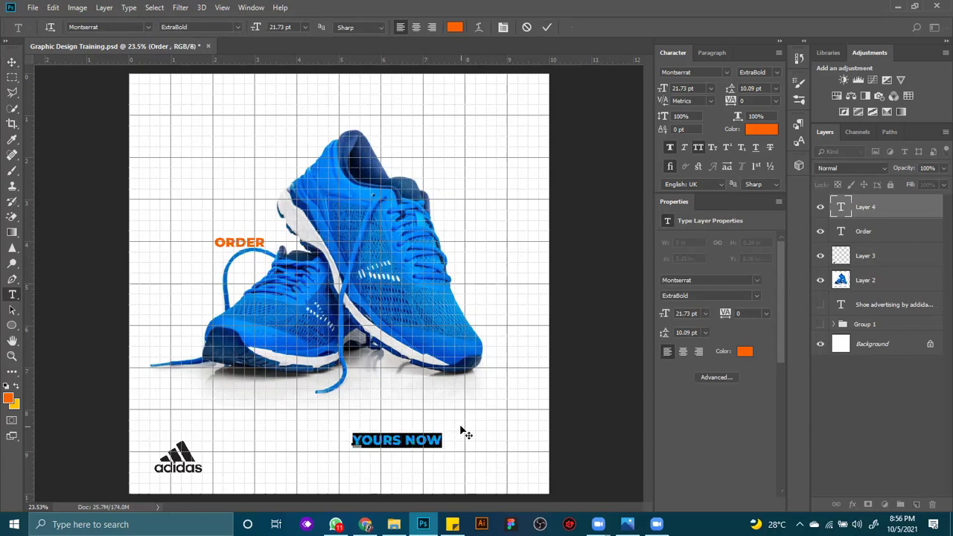
key(Left)
key(Delete)
key(Delete)
key(Delete)
key(ctrl+a)
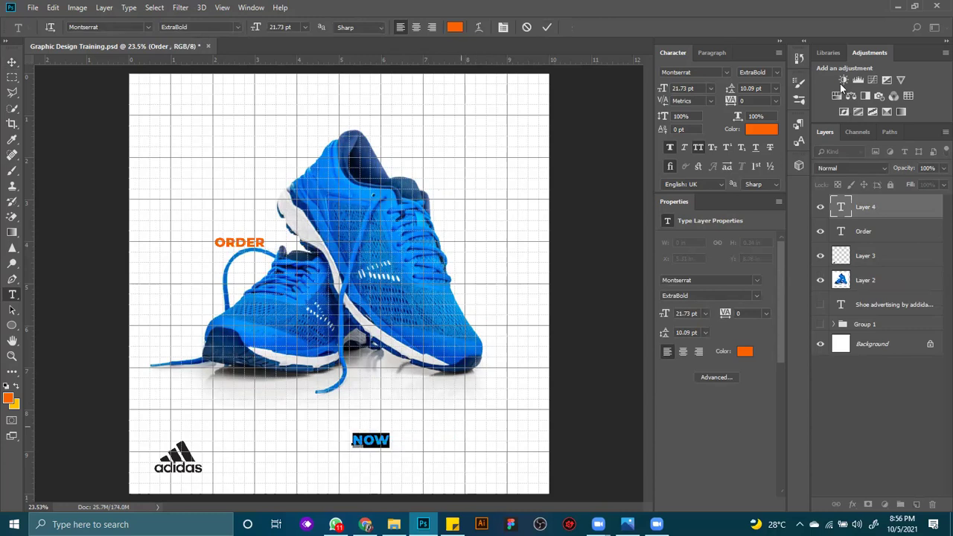
Set the NOW text in Bebas Neue.
click(723, 74)
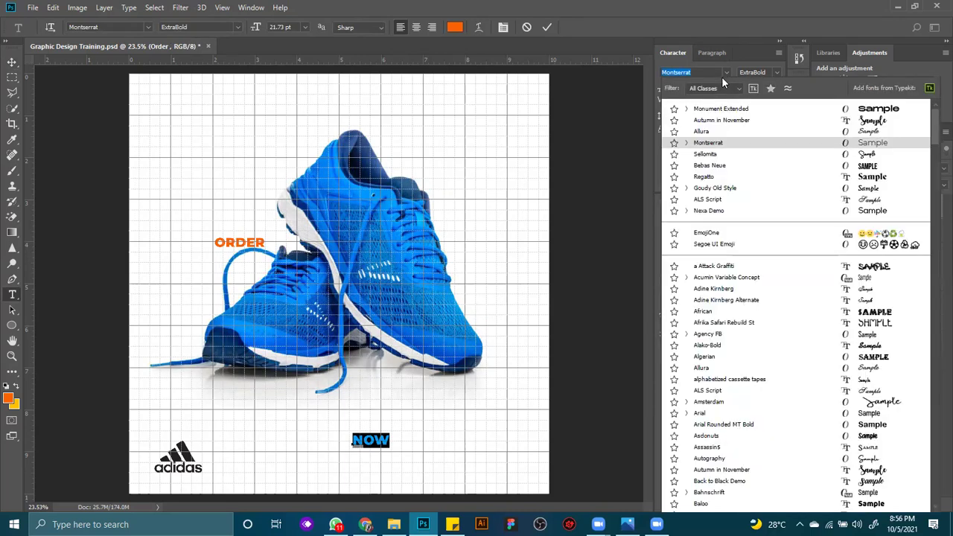
text(beb)
key(BackSpace)
text(a)
key(BackSpace)
text(ba)
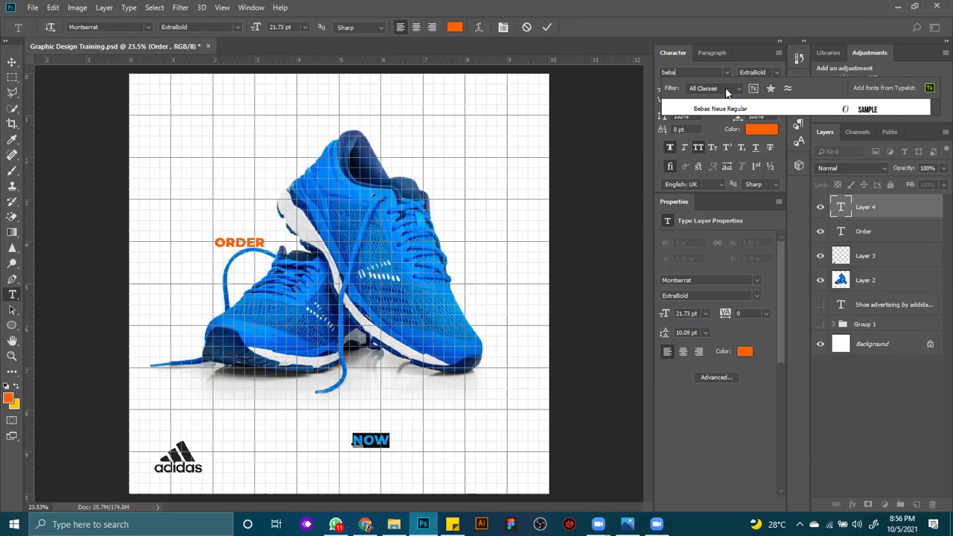
click(730, 108)
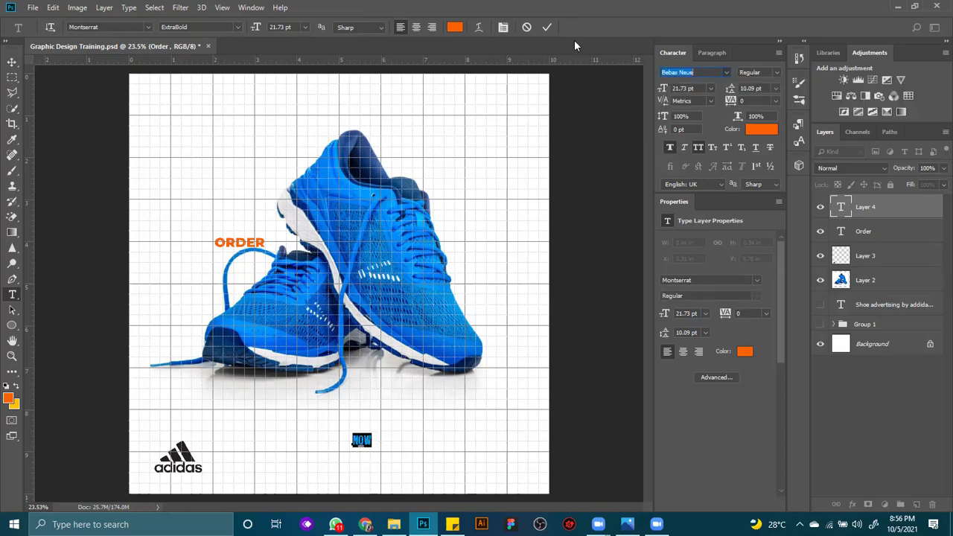
click(547, 27)
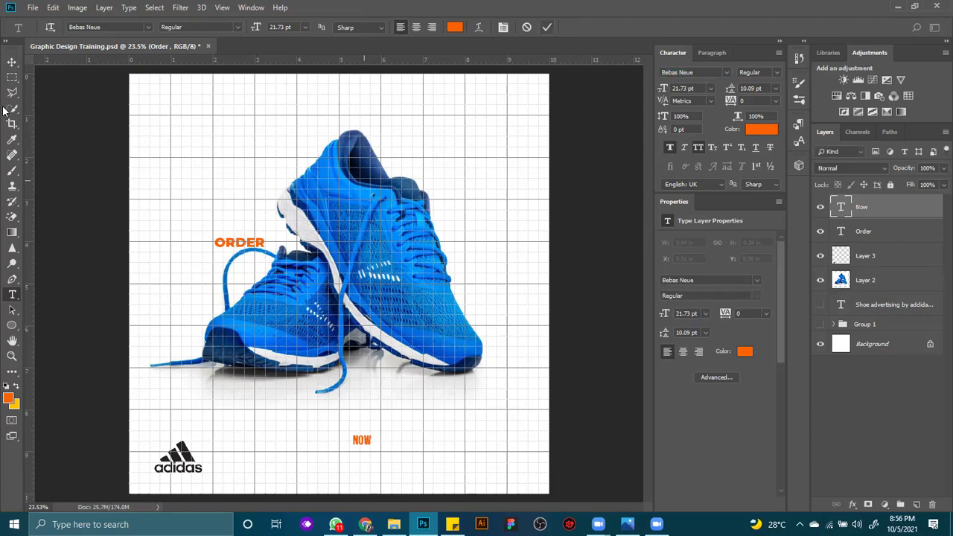
Move NOW toward the lower right and colour it the adidas logo's dark #231f20.
click(12, 62)
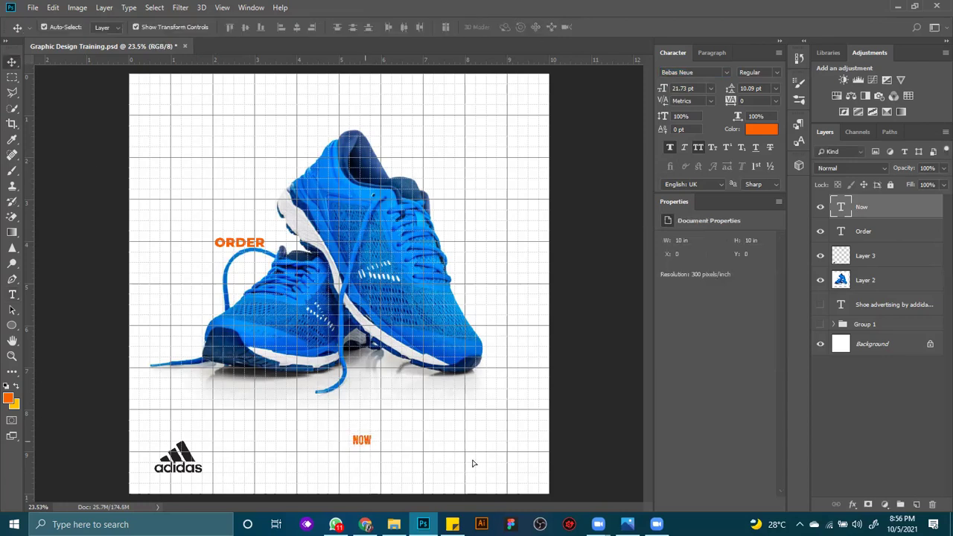
drag(362, 440, 467, 458)
click(866, 209)
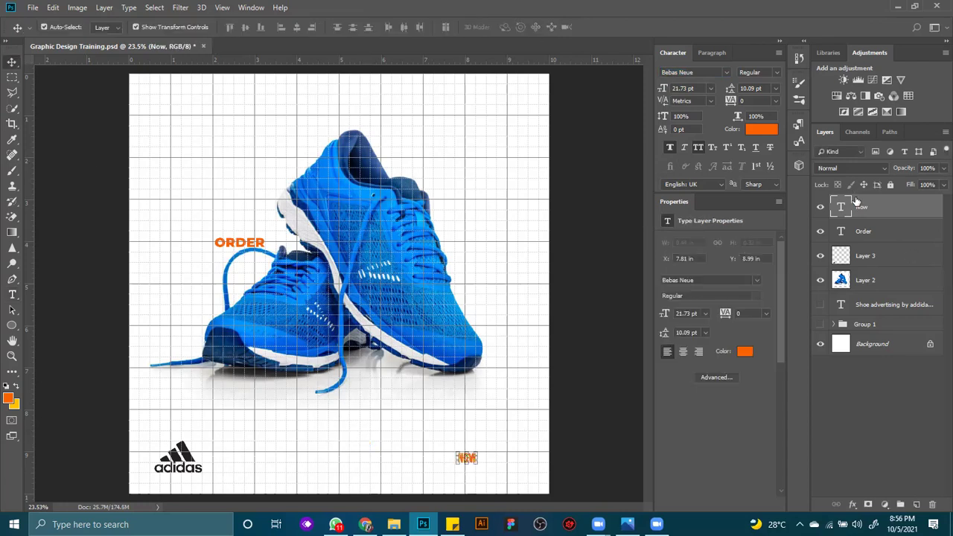
click(761, 130)
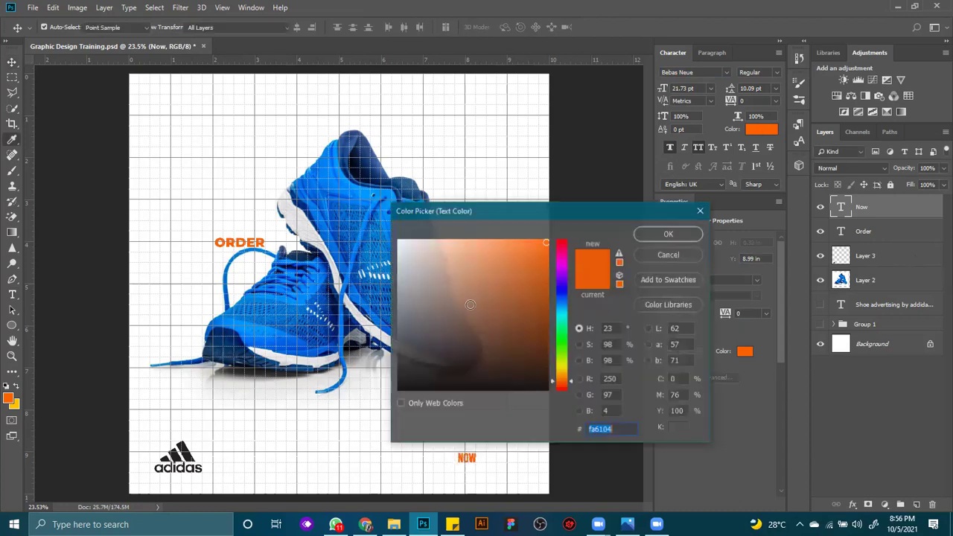
click(183, 445)
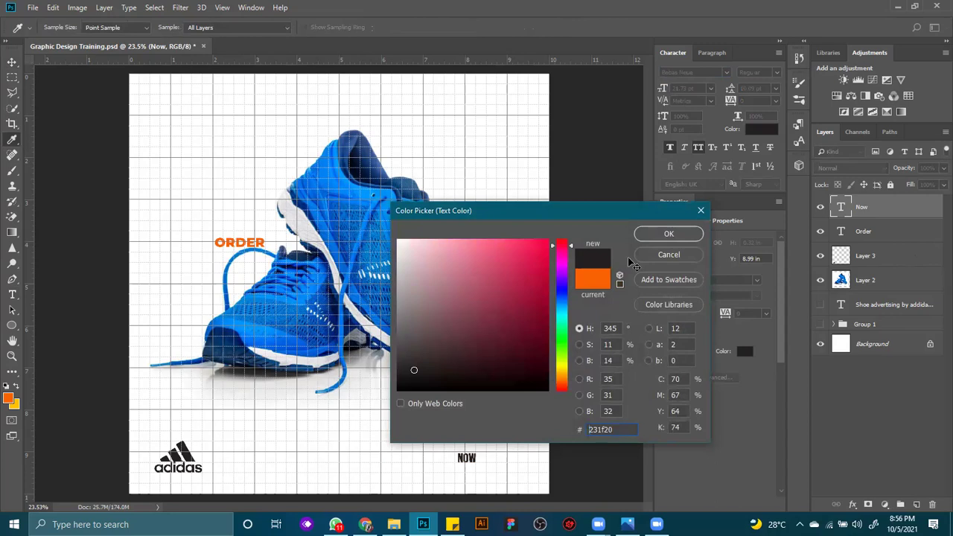
key(Return)
Nudge NOW further down-right, add '!' to make 'NOW!', and fit the poster on screen.
key(z)
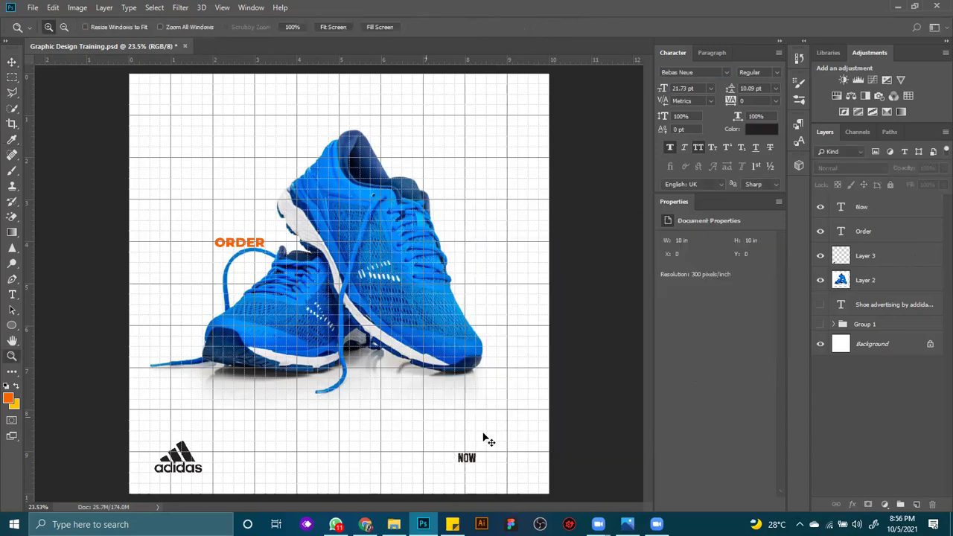
drag(486, 439, 448, 477)
key(v)
drag(390, 298, 451, 373)
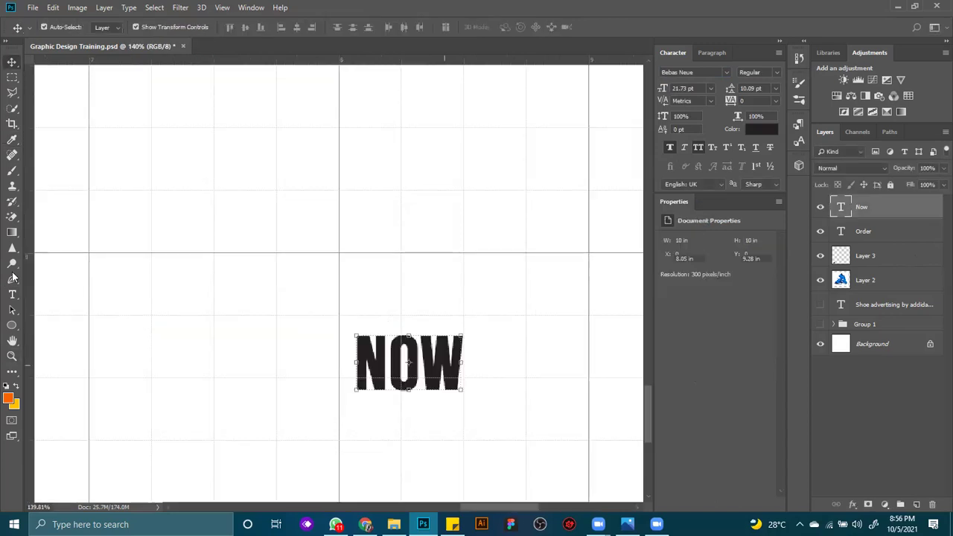
click(12, 295)
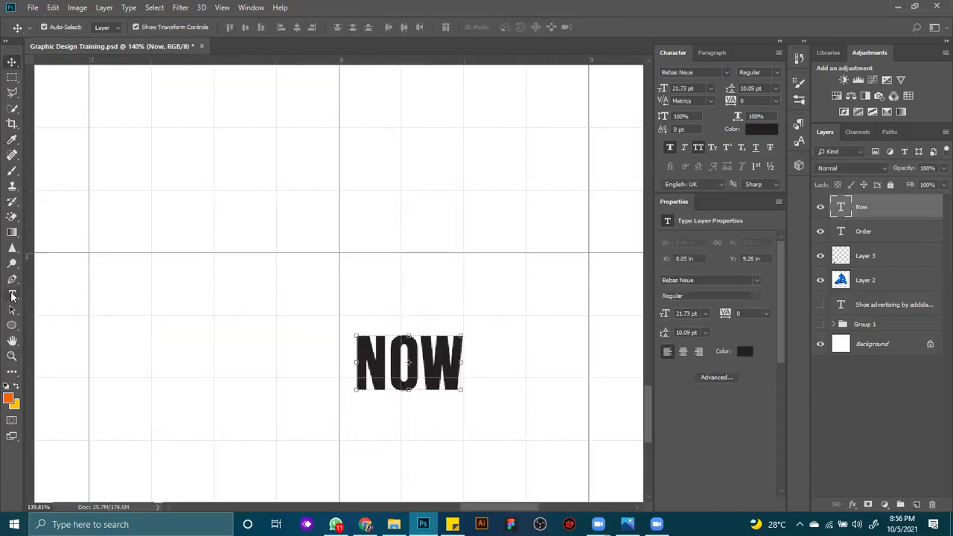
click(442, 365)
text(!)
click(583, 327)
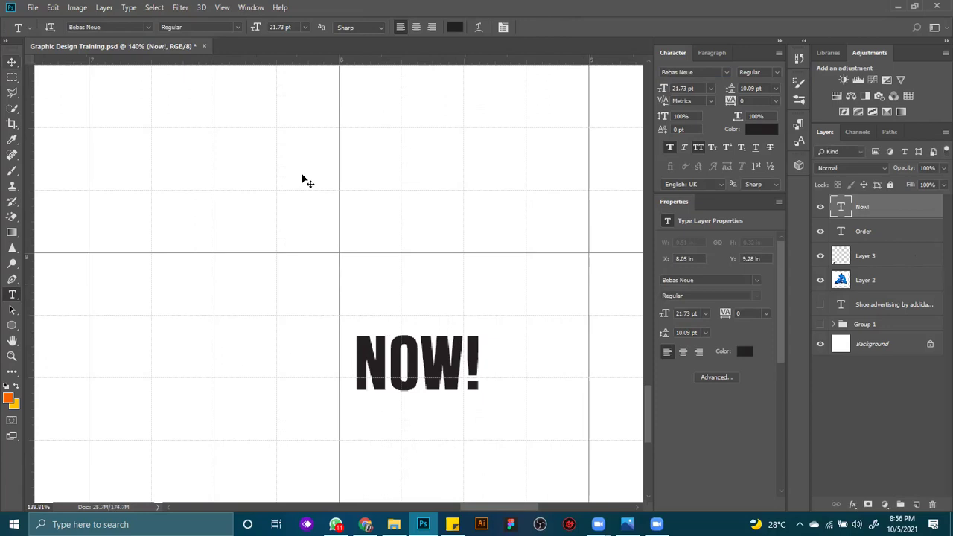
key(v)
key(ctrl+0)
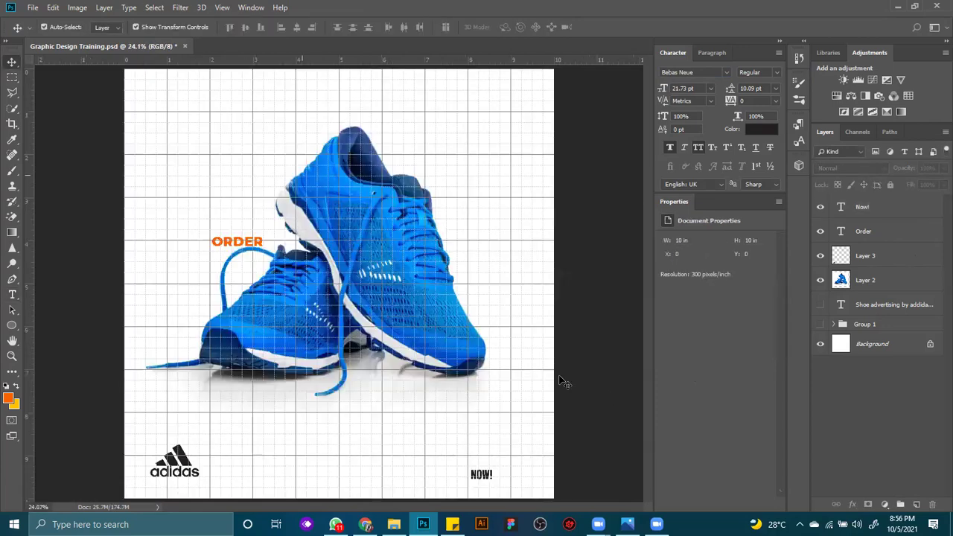
Move ORDER above NOW! and extend it to 'ORDER YOURS'.
drag(253, 251, 478, 471)
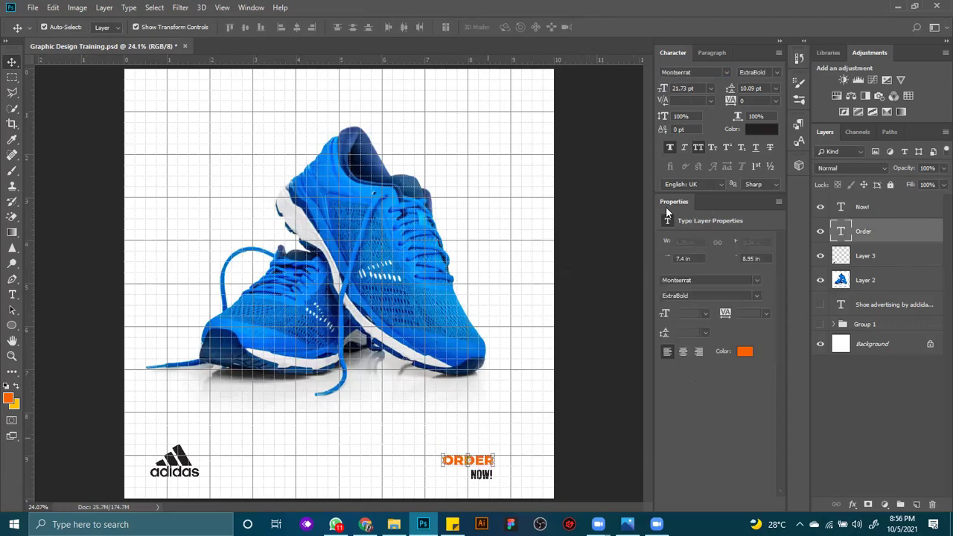
double_click(839, 232)
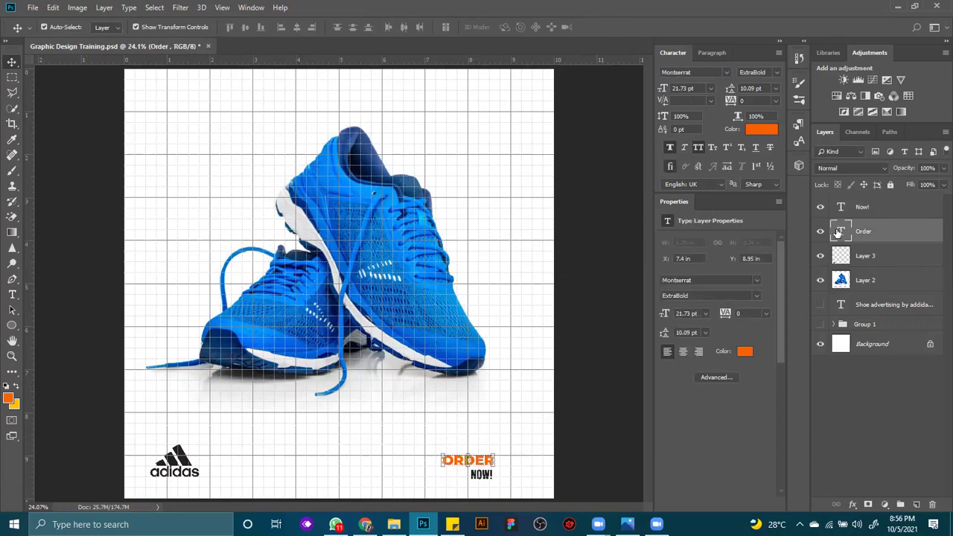
key(Right)
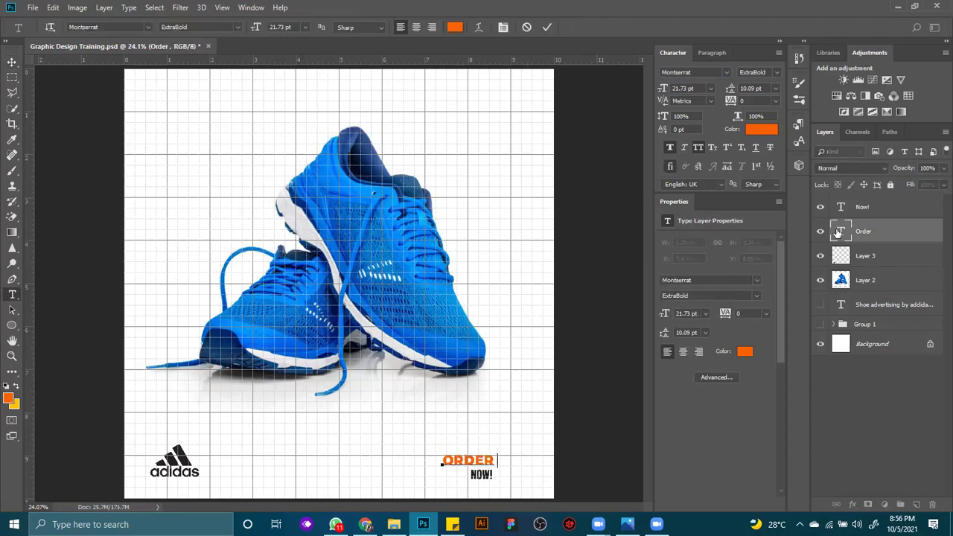
text(YOURS)
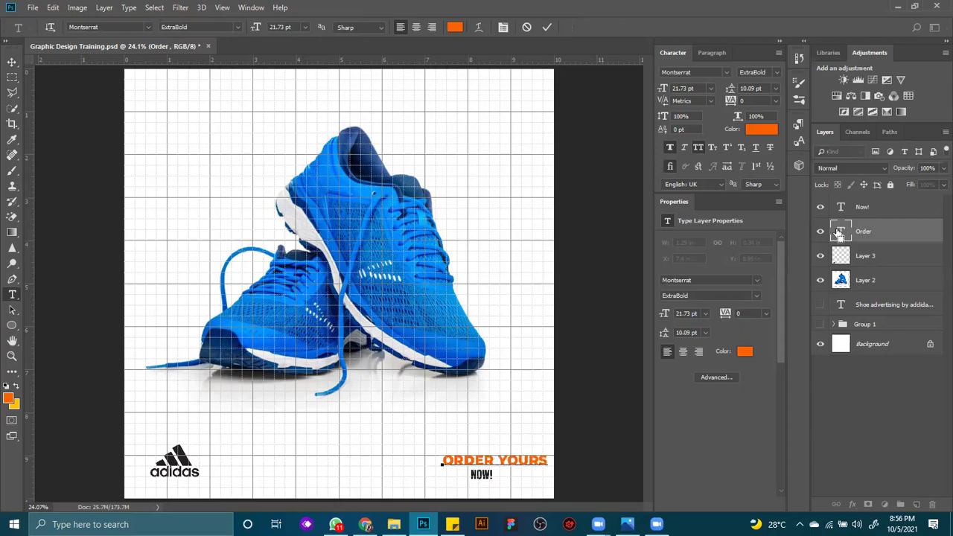
key(ctrl+a)
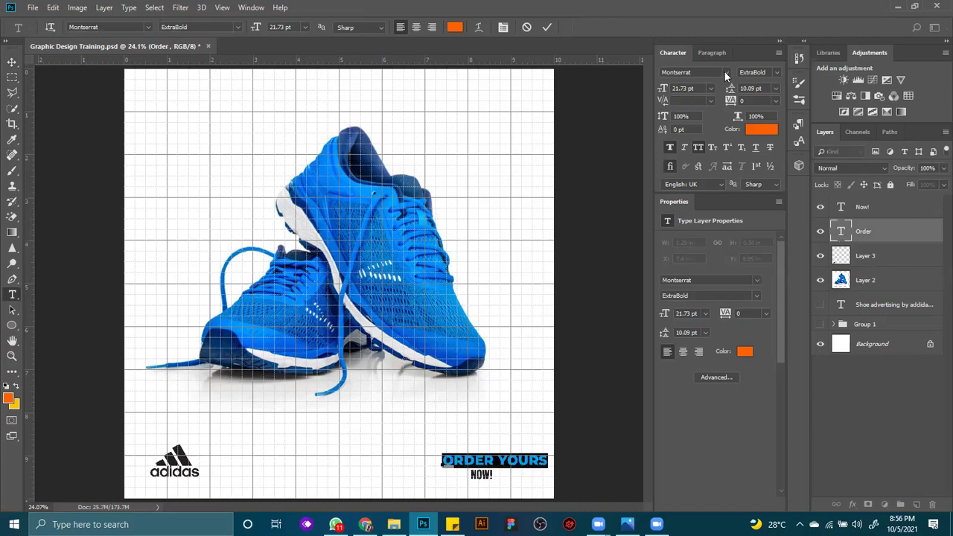
Set ORDER YOURS in Bebas Neue and place it just above NOW!
click(726, 72)
click(711, 108)
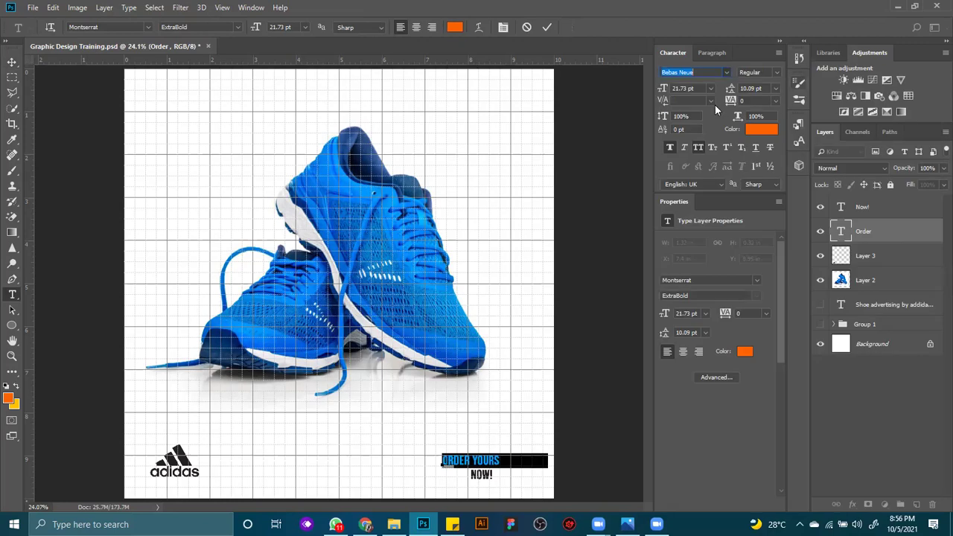
key(Return)
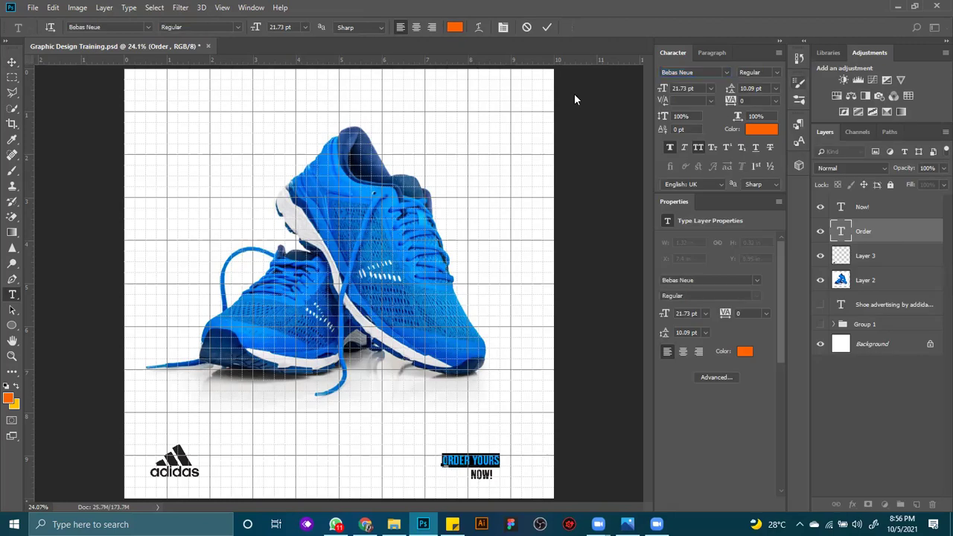
click(12, 61)
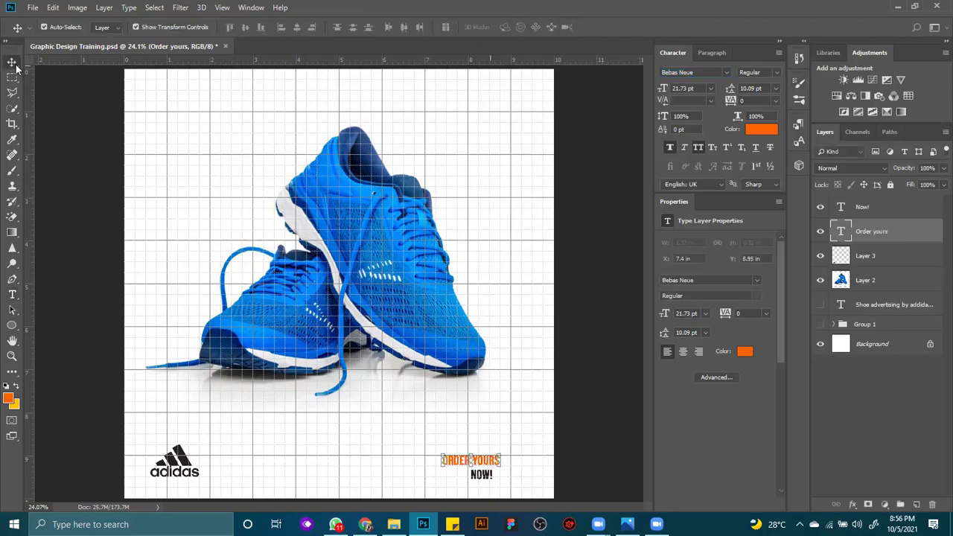
mouse_move(493, 457)
mouse_down()
mouse_move(488, 482)
mouse_move(517, 468)
mouse_up()
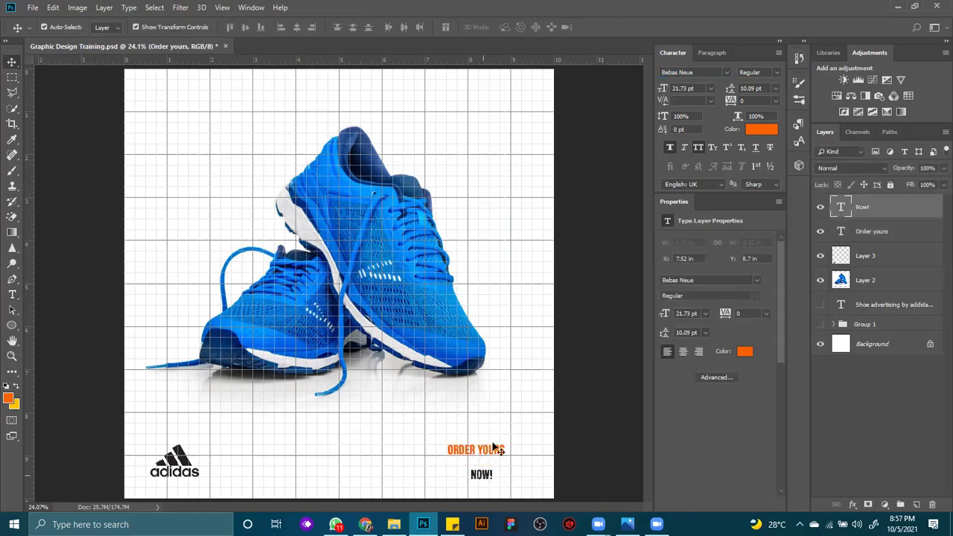
Rotate NOW! very slightly and set ORDER YOURS to 24 pt.
key(ctrl+t)
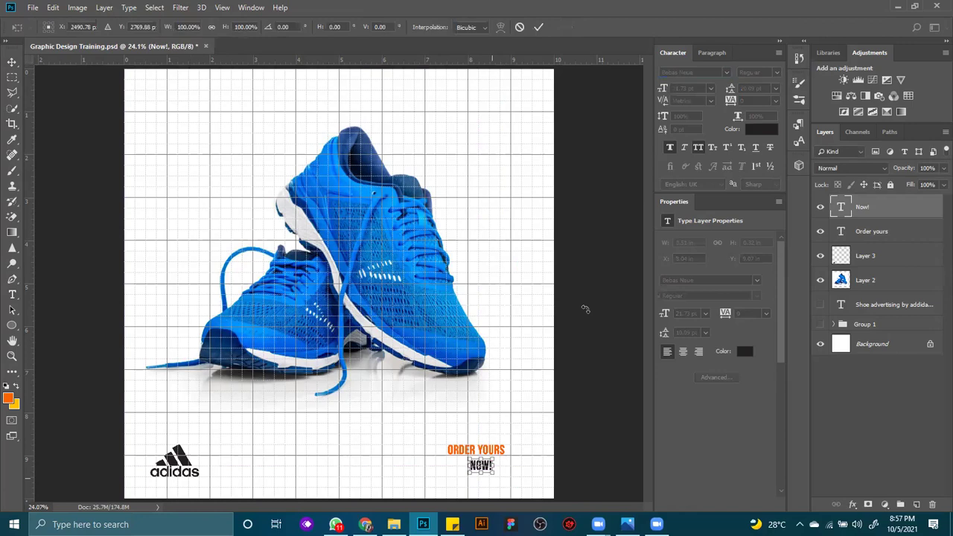
click(491, 388)
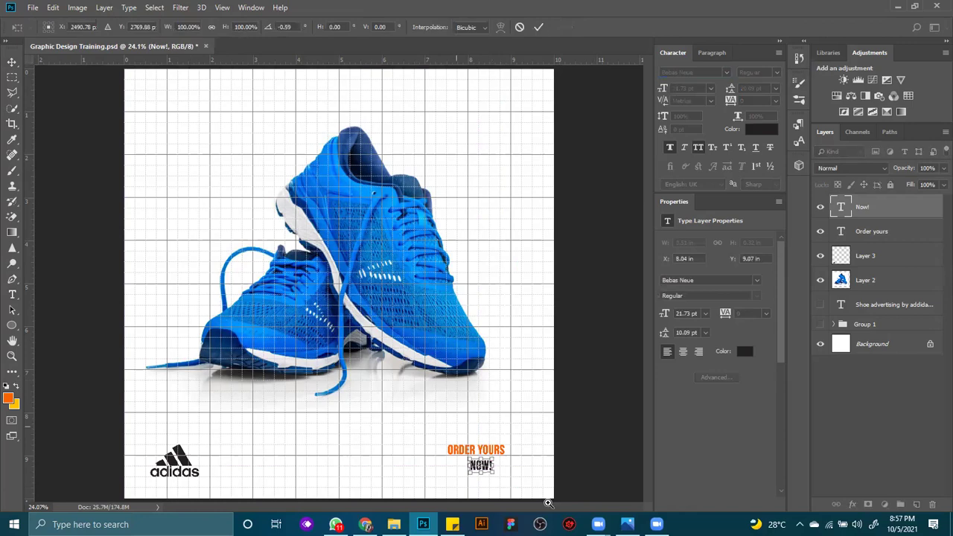
key(Return)
scroll(417, 292, up, 5)
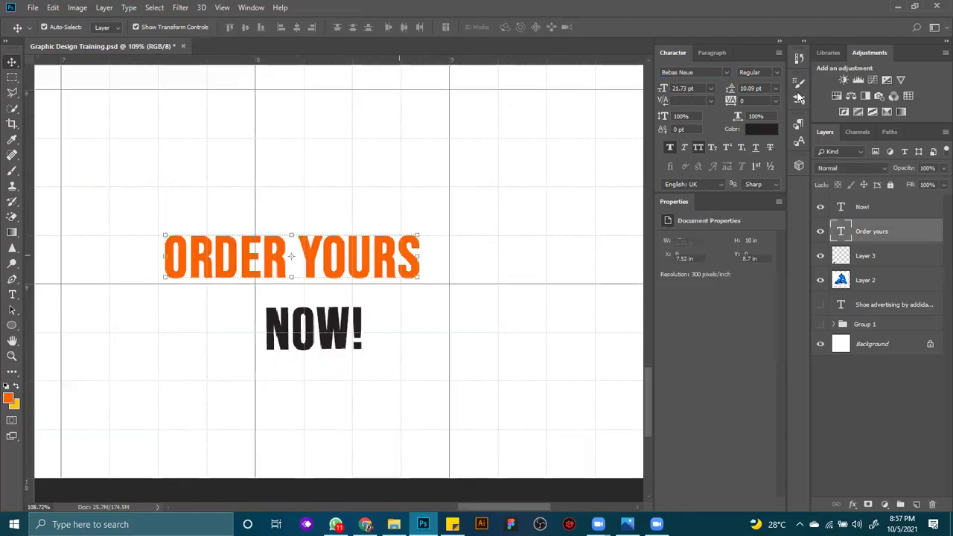
click(712, 88)
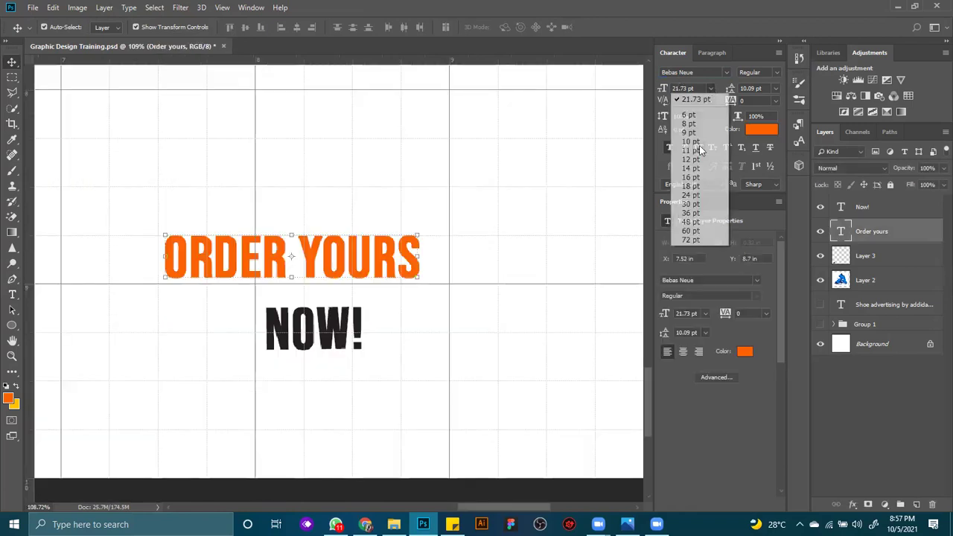
click(689, 195)
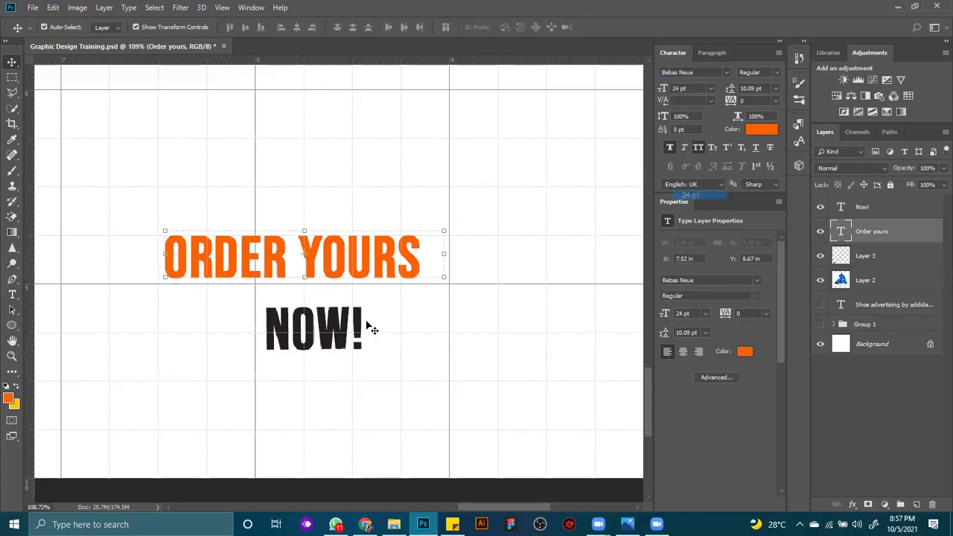
Set NOW! to 48 pt and fit the whole ad in view.
click(344, 326)
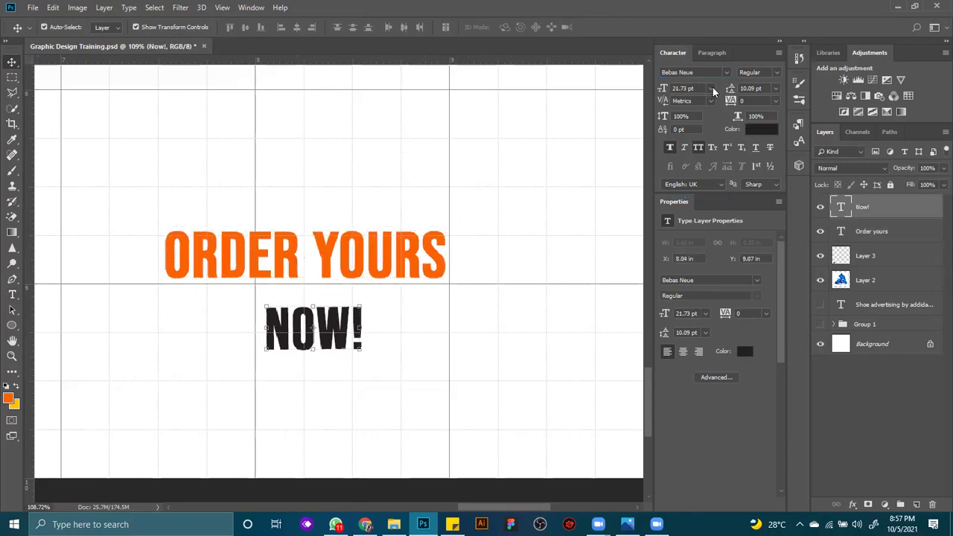
click(711, 88)
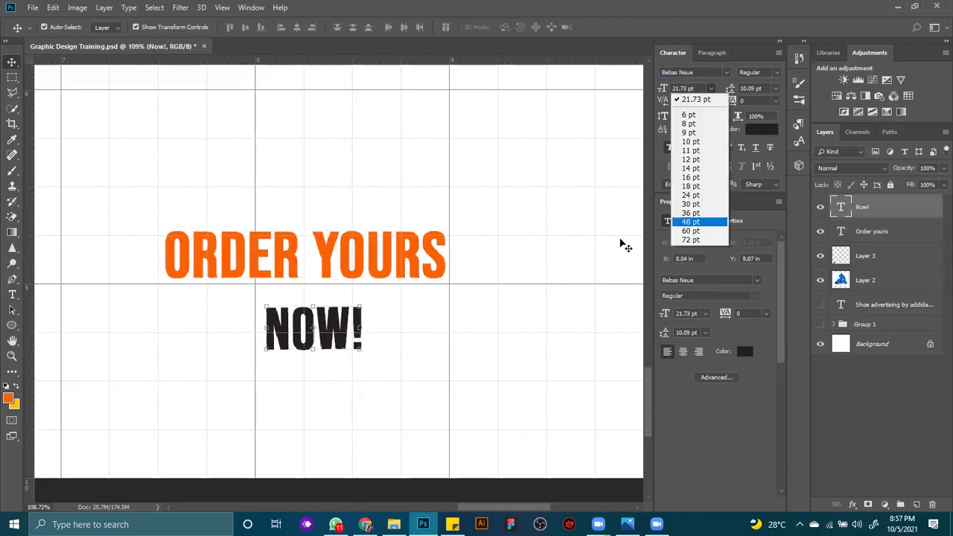
click(415, 312)
key(ctrl+z)
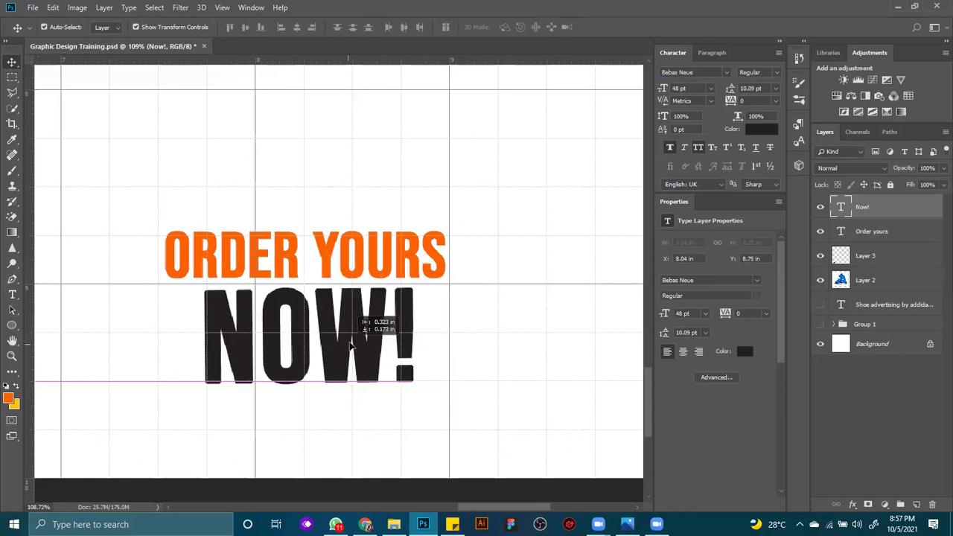
key(ctrl+0)
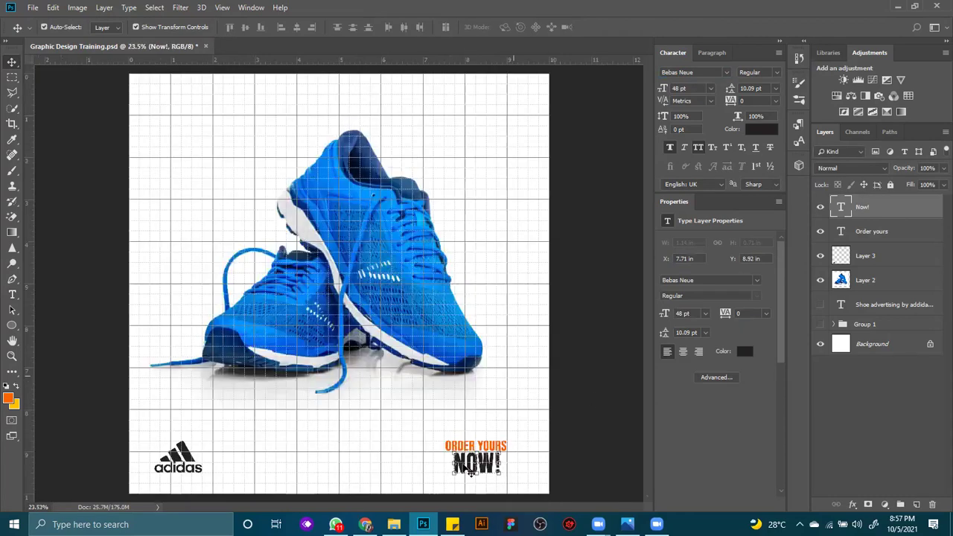
Line NOW! up under ORDER YOURS and open ORDER YOURS' text colour picker.
drag(482, 445, 490, 446)
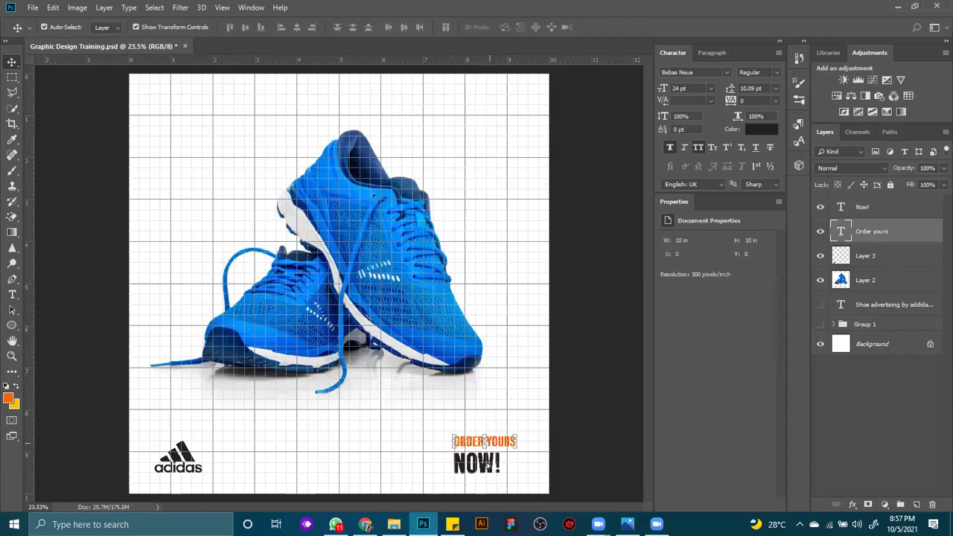
drag(484, 467, 565, 443)
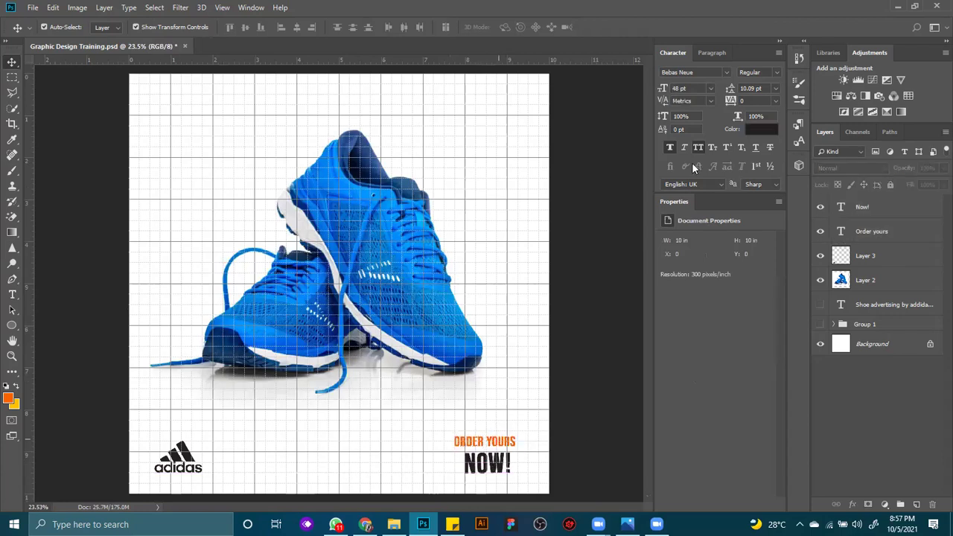
click(495, 442)
click(761, 128)
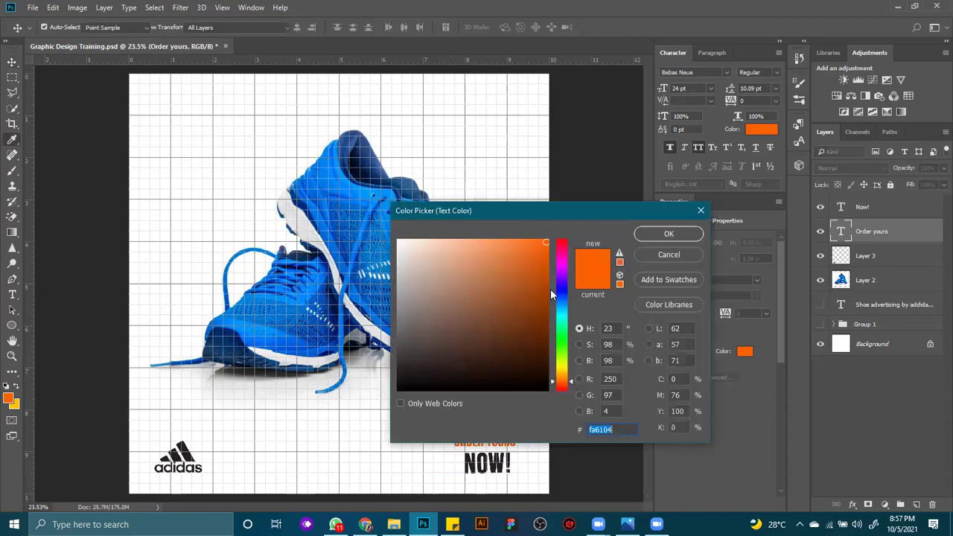
Colour ORDER YOURS dark grey and tighten the spacing between it and NOW!
click(608, 157)
click(670, 240)
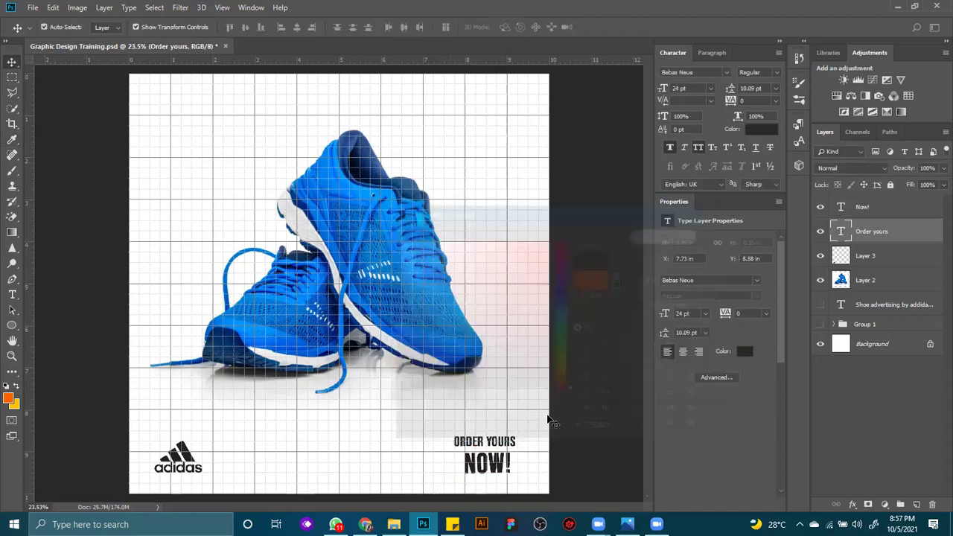
drag(491, 474, 482, 443)
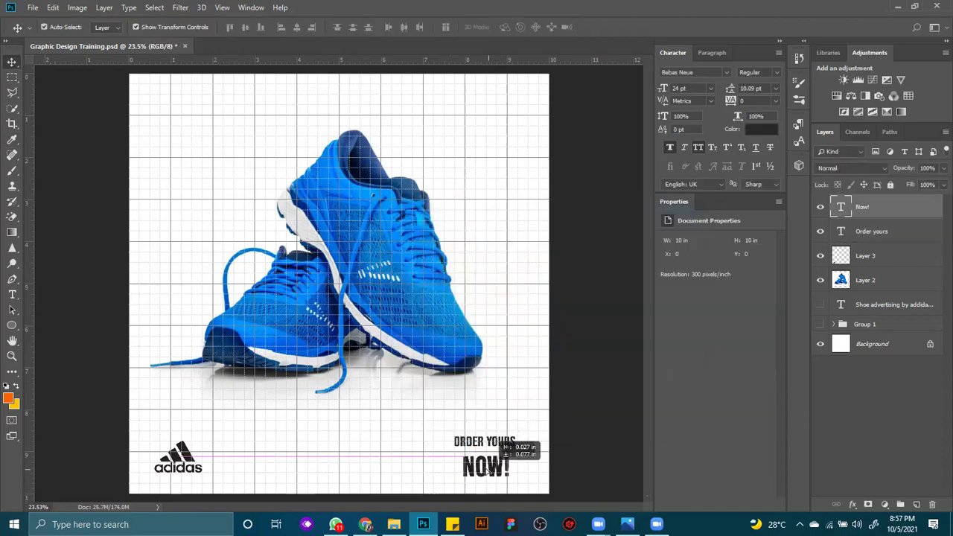
click(482, 443)
drag(482, 443, 484, 430)
drag(494, 463, 495, 455)
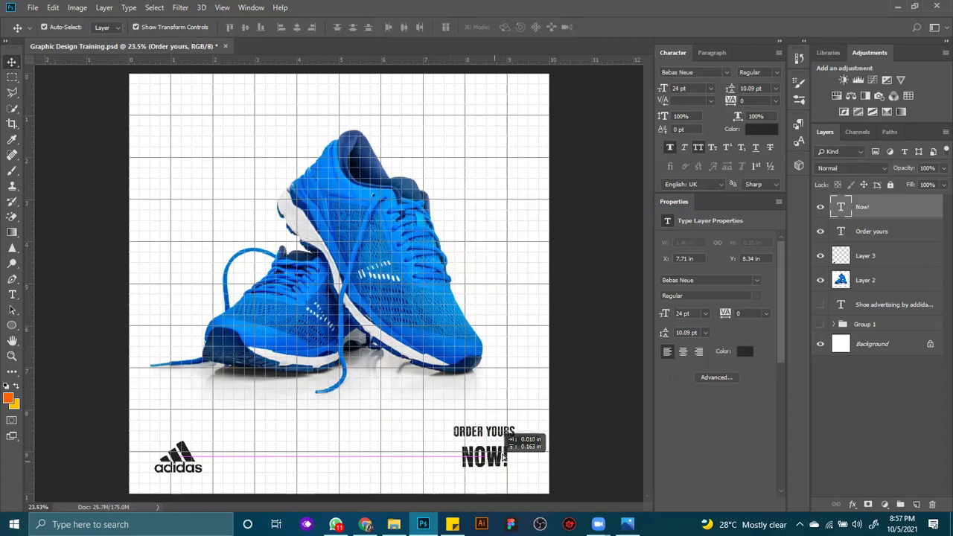
Move ORDER YOURS and NOW! together to sit centred under the shoe.
shift+click(513, 438)
drag(512, 438, 353, 403)
click(209, 408)
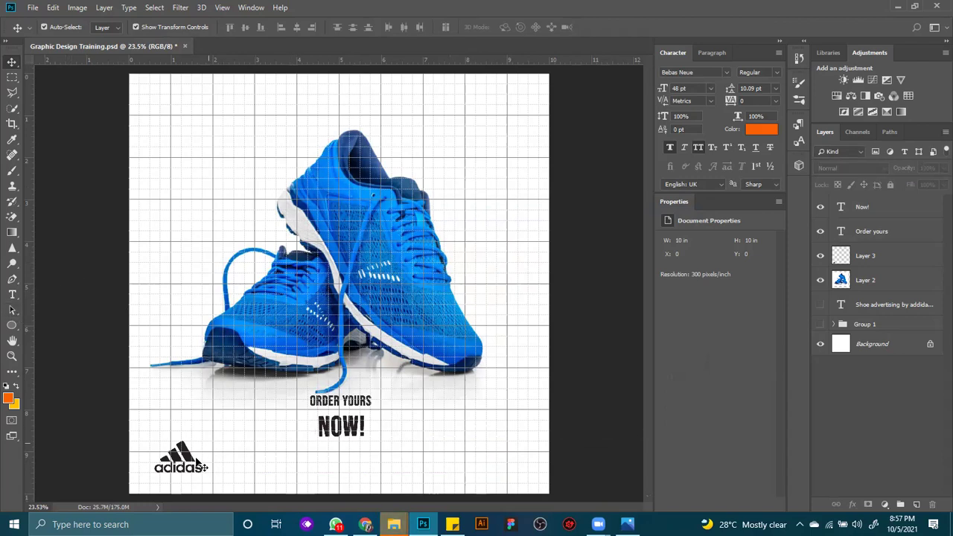
click(361, 402)
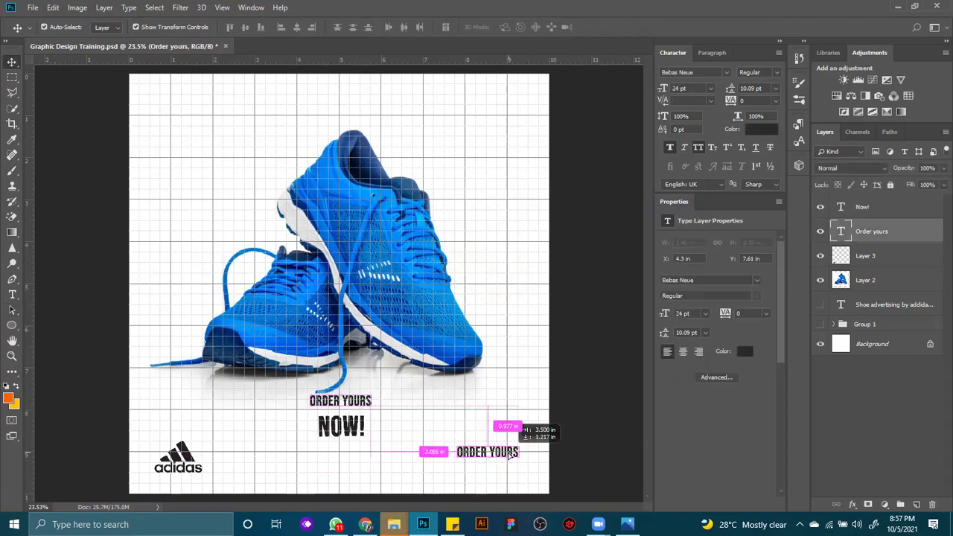
Duplicate ORDER YOURS to the lower right and retype it as 'ADDIDAS.COM'.
drag(360, 403, 507, 454)
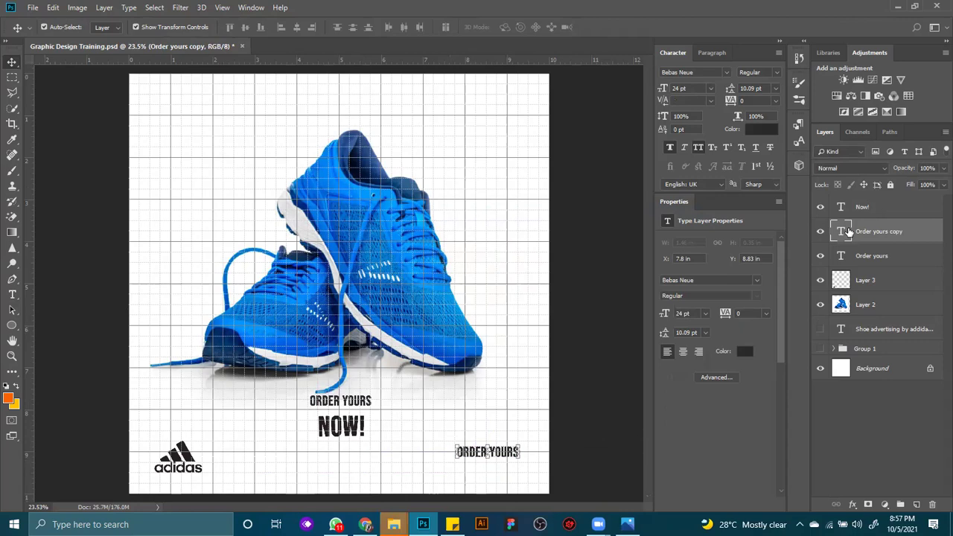
double_click(842, 232)
text(ADDIDAS)
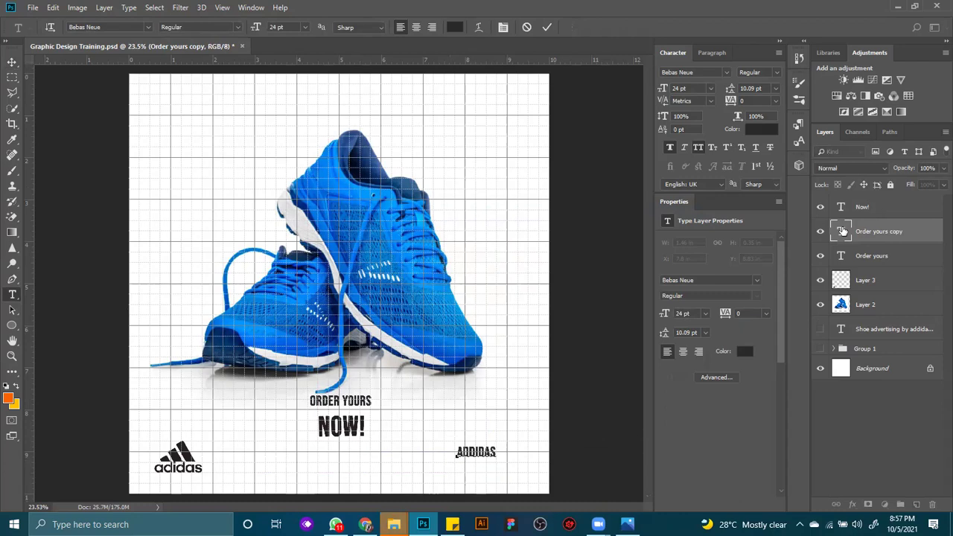
double_click(842, 232)
key(Right)
text(OM)
double_click(842, 232)
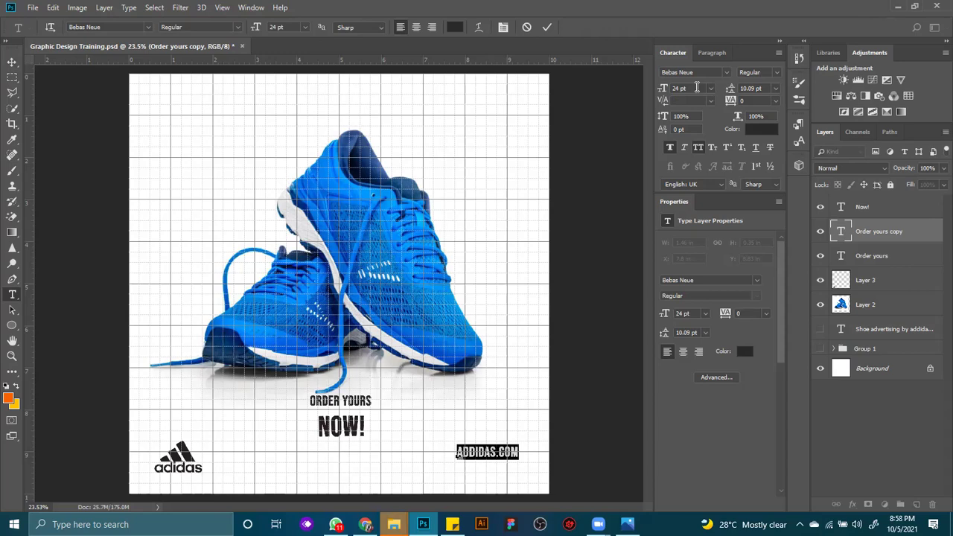
Make the web address lowercase, trying Montserrat and Nexa before settling on Poppins Medium.
click(713, 71)
click(725, 70)
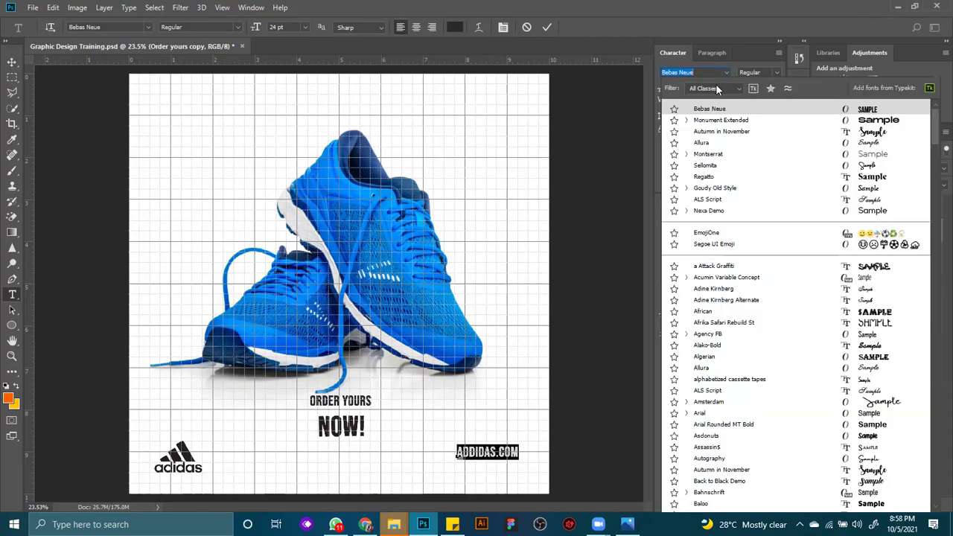
click(721, 154)
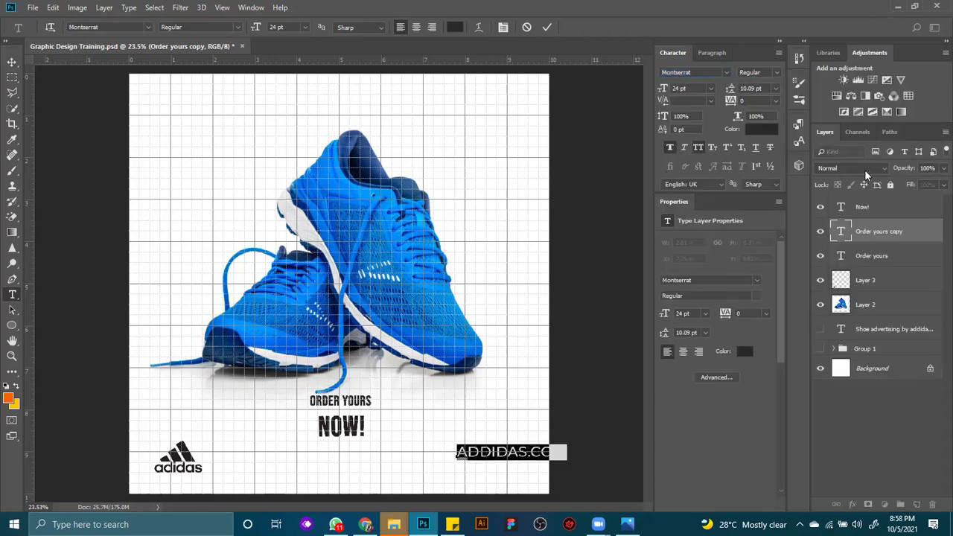
click(702, 147)
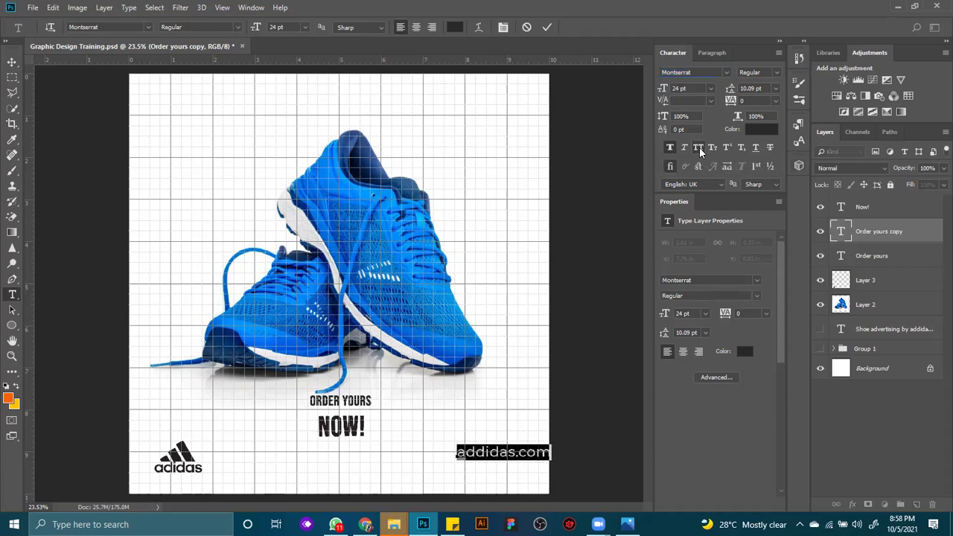
click(704, 72)
text(nexa Demo)
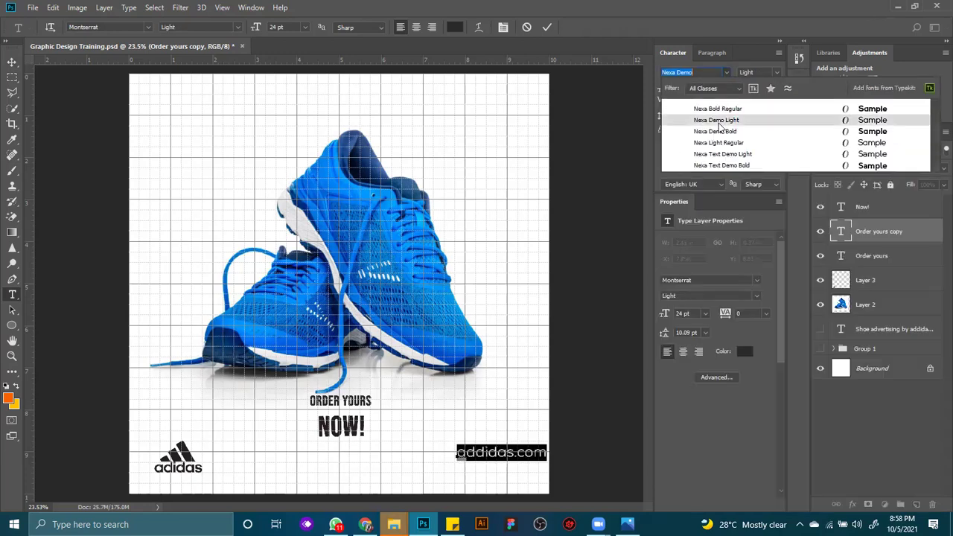
click(716, 120)
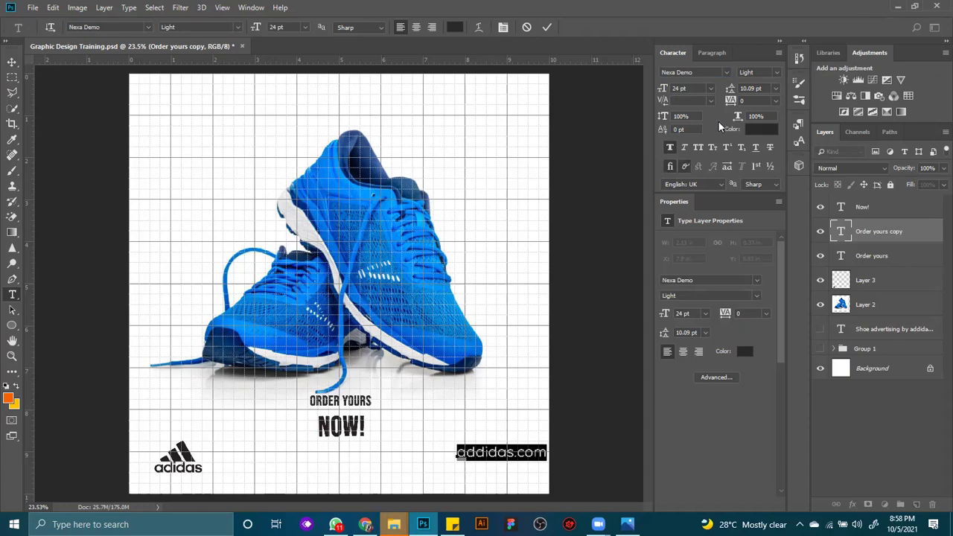
click(693, 73)
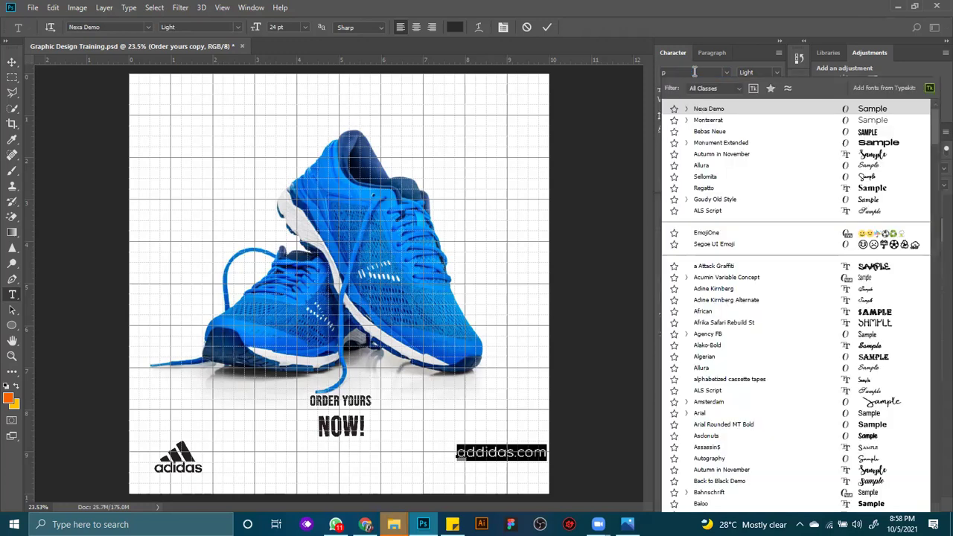
text(pop)
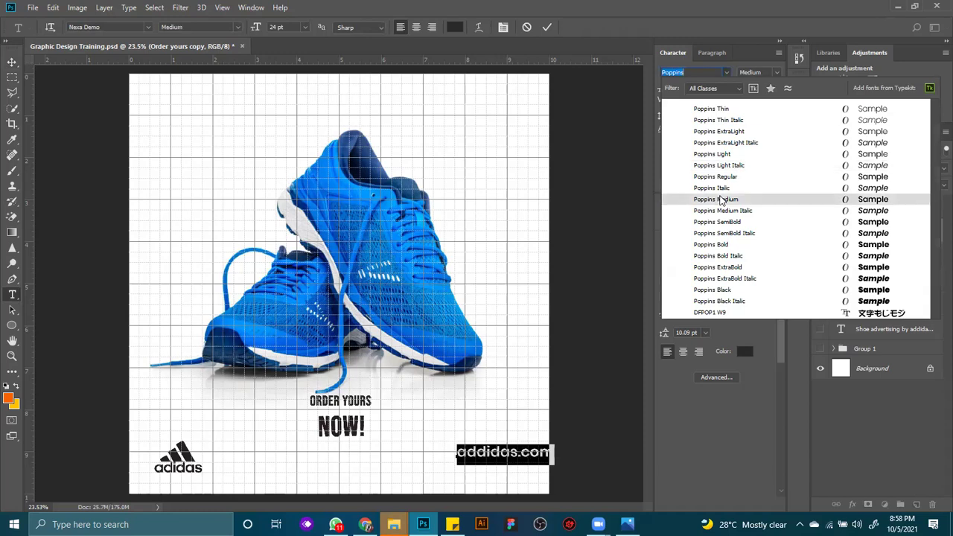
click(721, 200)
click(12, 62)
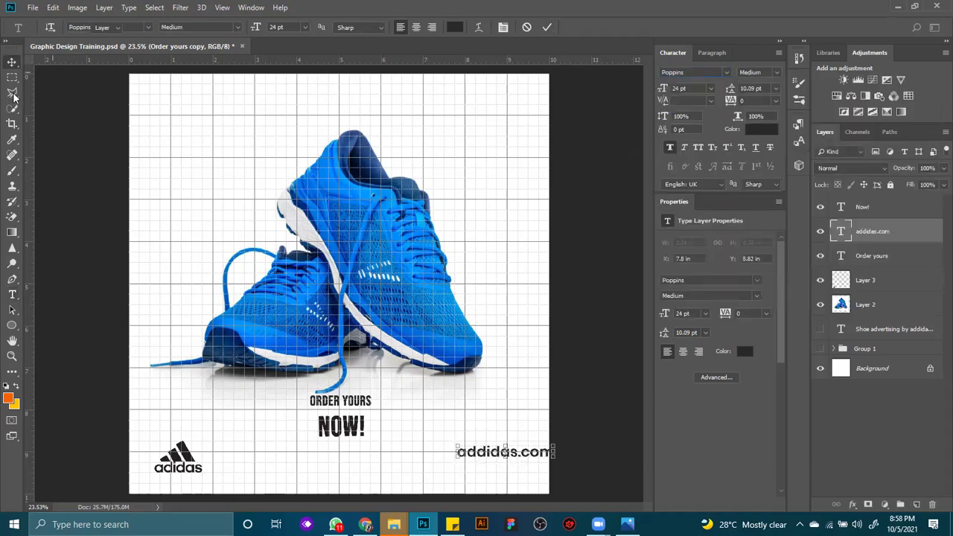
Align addidas.com level with the adidas logo and enlarge NOW! to about 166%.
drag(501, 456, 469, 467)
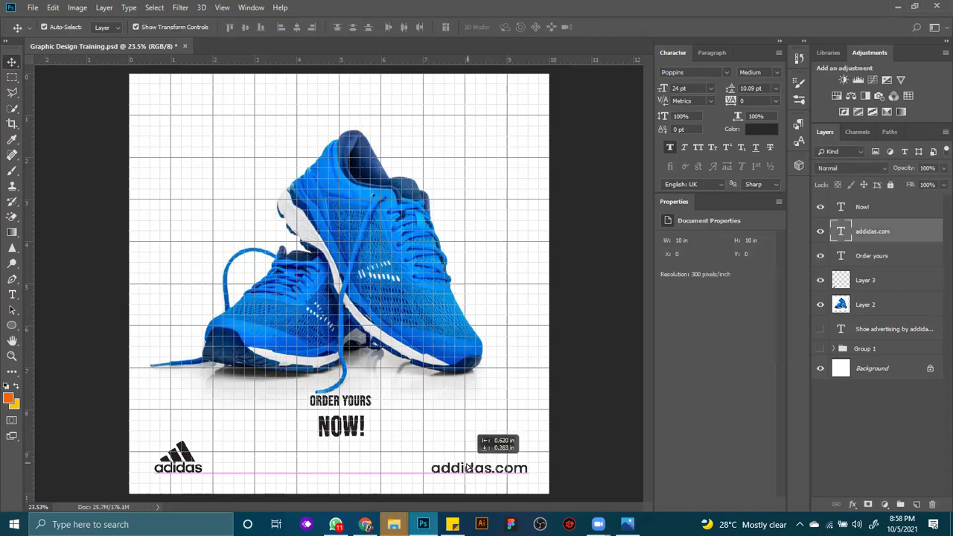
drag(469, 467, 468, 463)
click(350, 421)
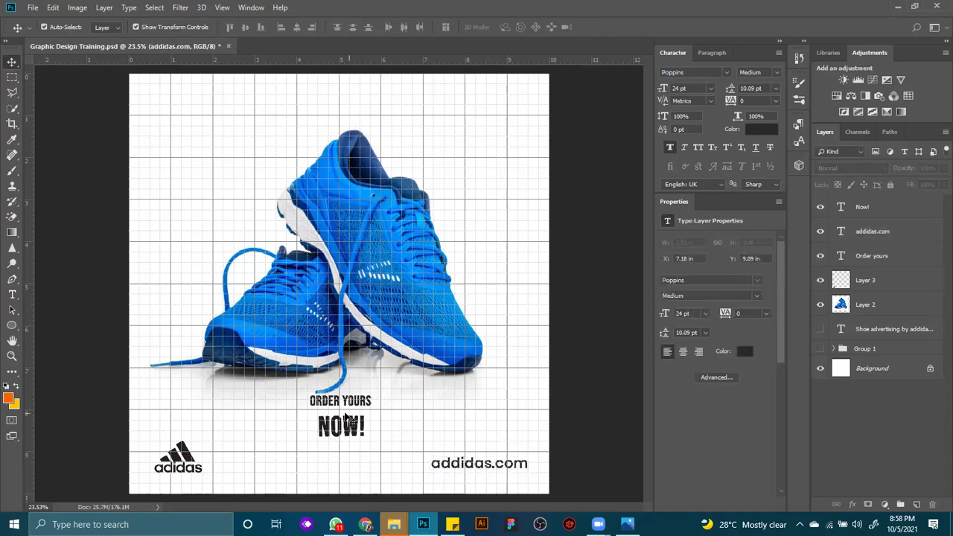
key(ctrl+t)
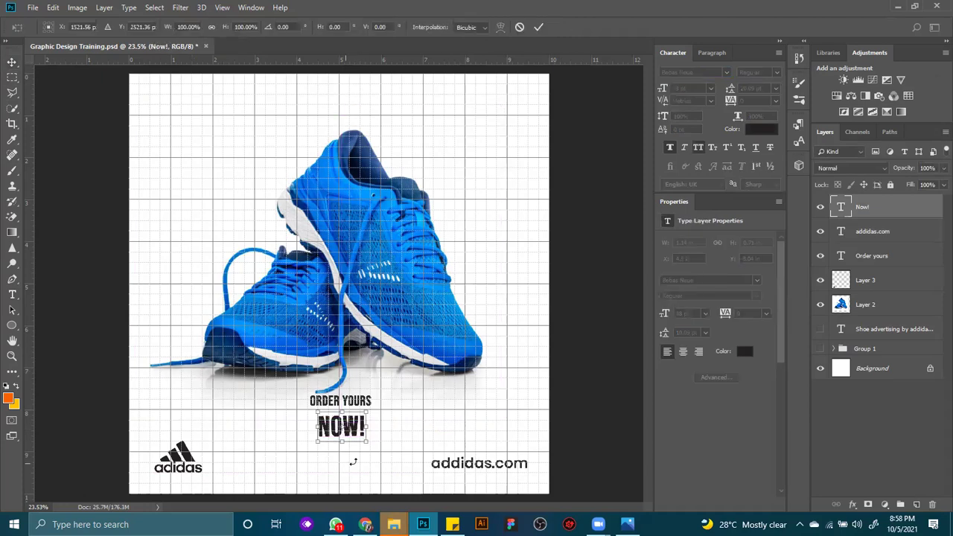
drag(367, 443, 385, 453)
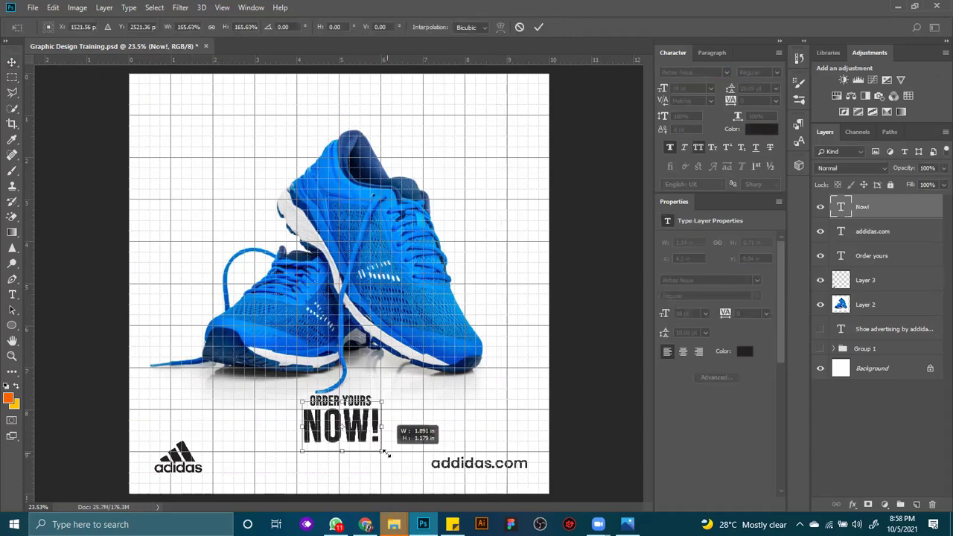
click(538, 27)
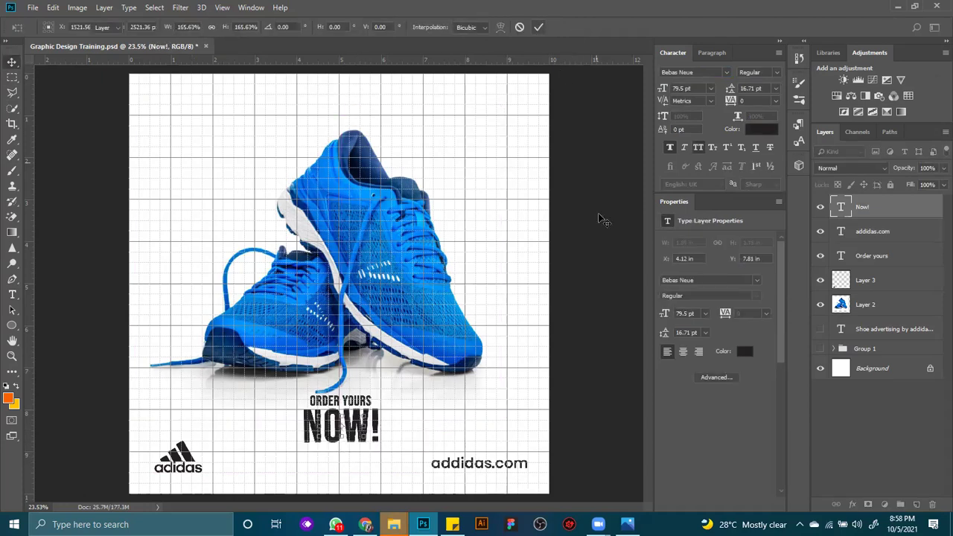
Move the shoe up slightly and position ORDER YOURS above NOW!
click(429, 281)
drag(429, 281, 425, 267)
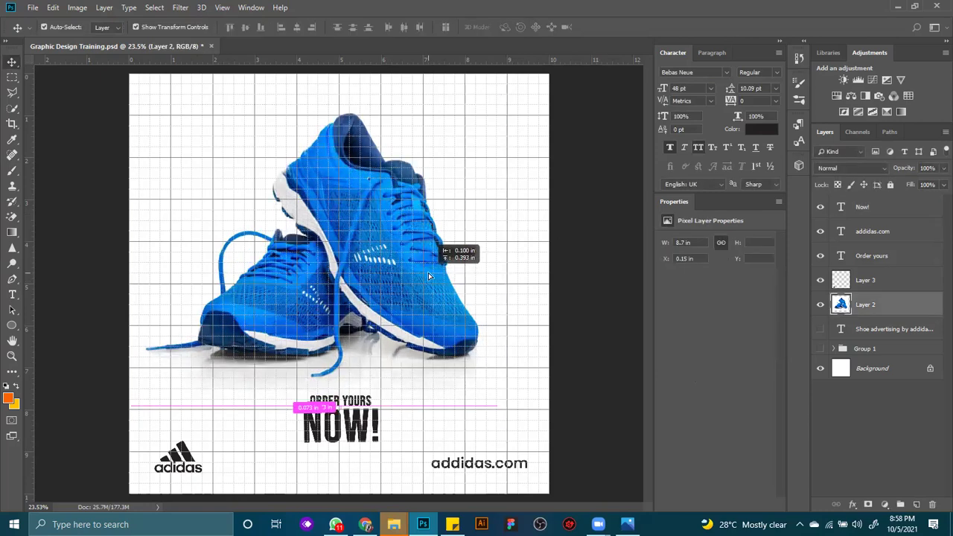
click(606, 266)
mouse_move(367, 406)
mouse_down()
mouse_move(368, 392)
mouse_move(369, 409)
mouse_up()
click(367, 418)
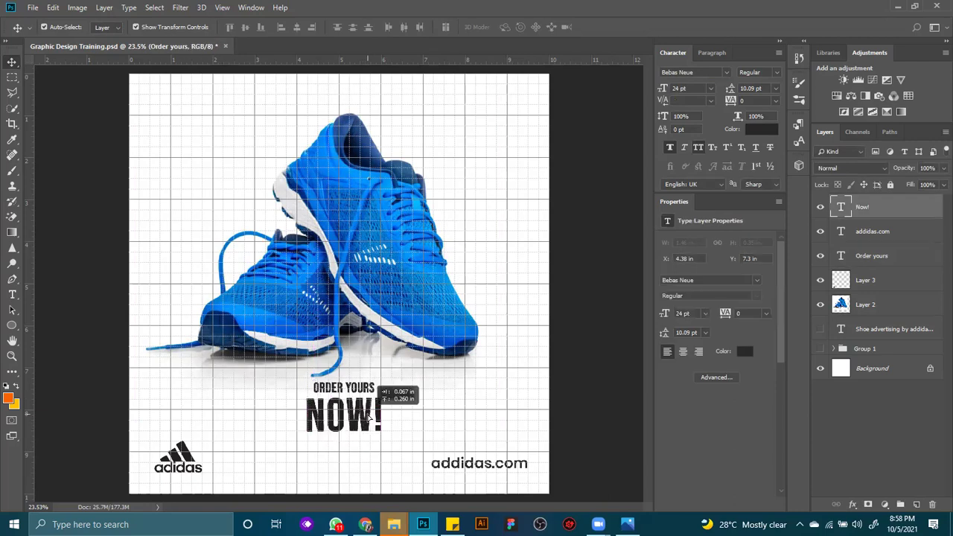
Resize ORDER YOURS to about 23.88 pt and nudge the shoe slightly down.
click(339, 388)
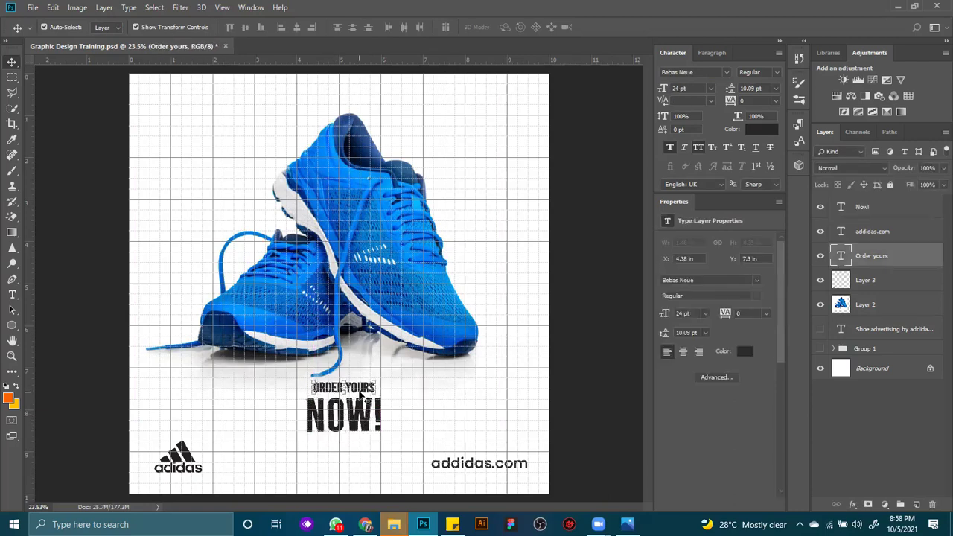
click(378, 380)
drag(381, 377, 377, 377)
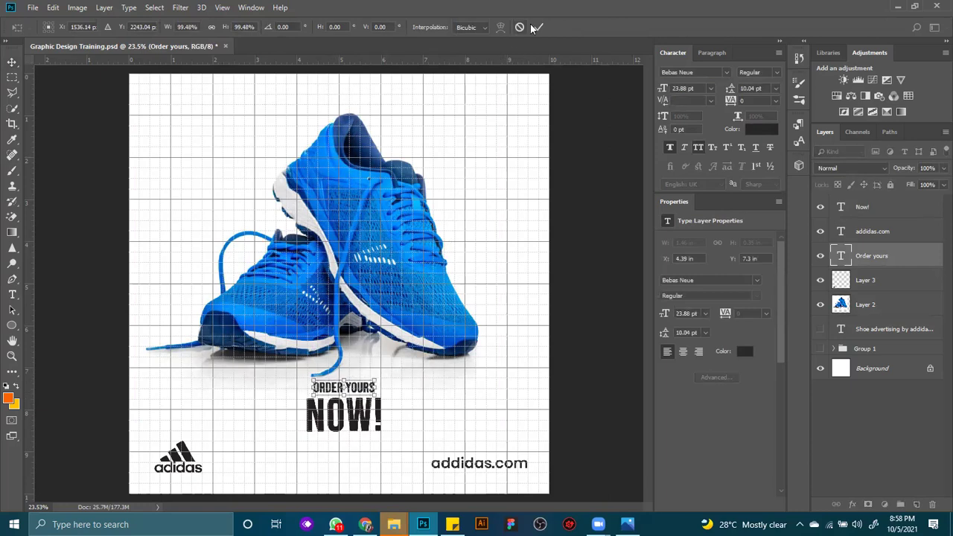
key(Return)
click(607, 286)
drag(396, 237, 397, 241)
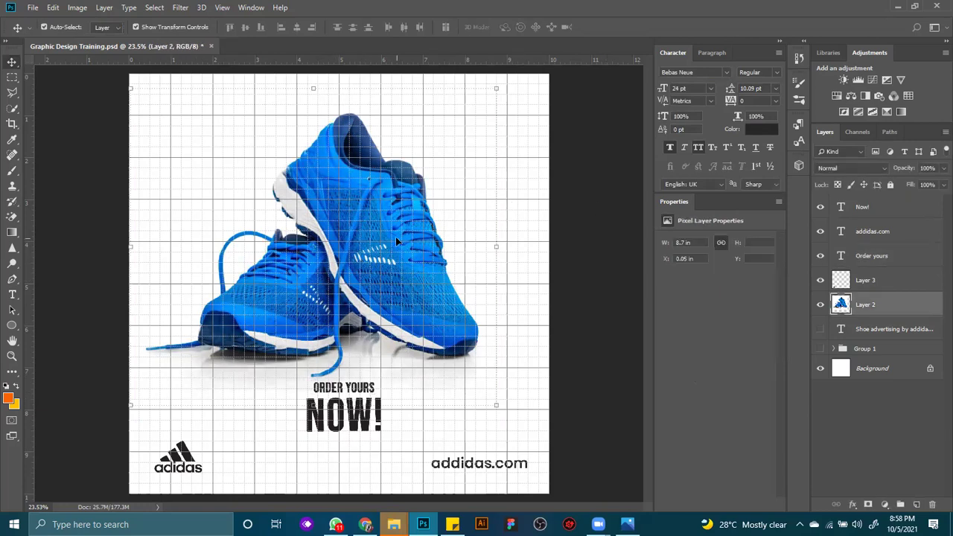
click(557, 271)
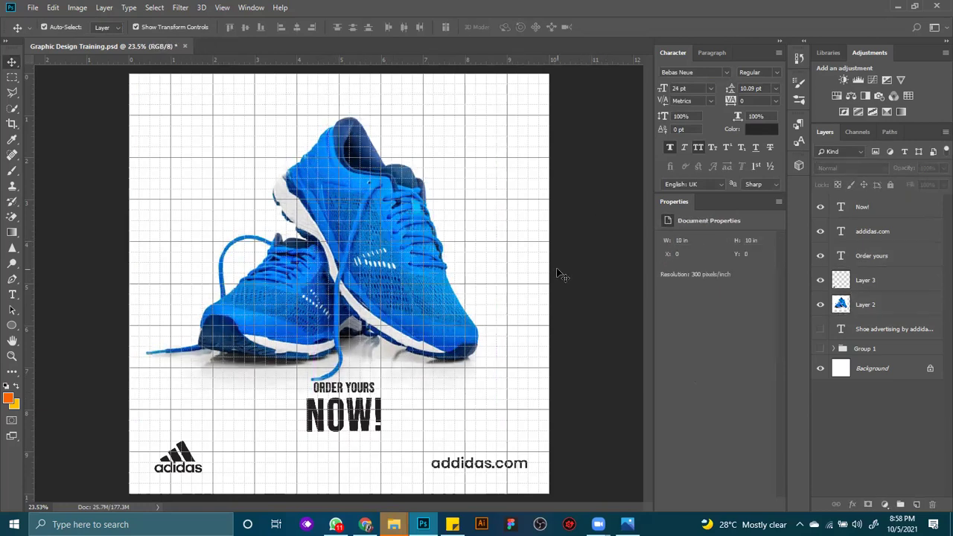
Type a 'COMFY SNEAKERS' headline at 89 pt Bebas Neue and move it up over the shoe.
click(12, 295)
click(184, 223)
text(COMFY SNEAKE)
key(BackSpace)
text(AKERS)
key(ctrl+a)
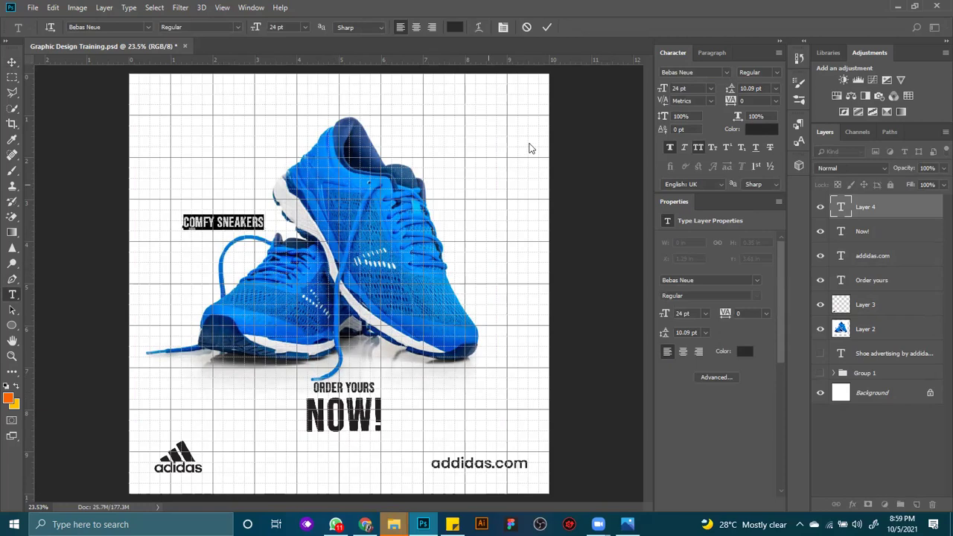
drag(660, 90, 700, 93)
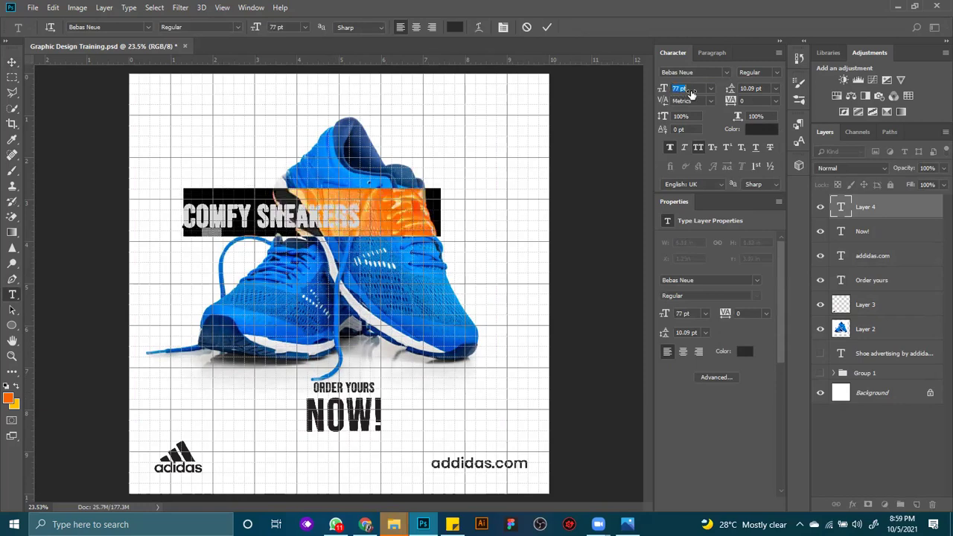
text(89)
click(547, 28)
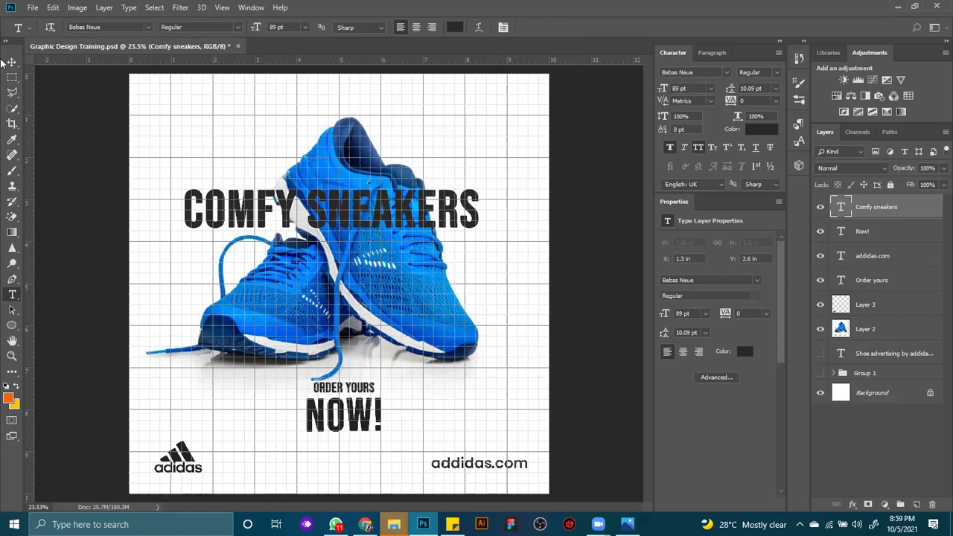
click(12, 62)
mouse_move(402, 190)
mouse_down()
mouse_move(383, 149)
mouse_move(389, 133)
mouse_up()
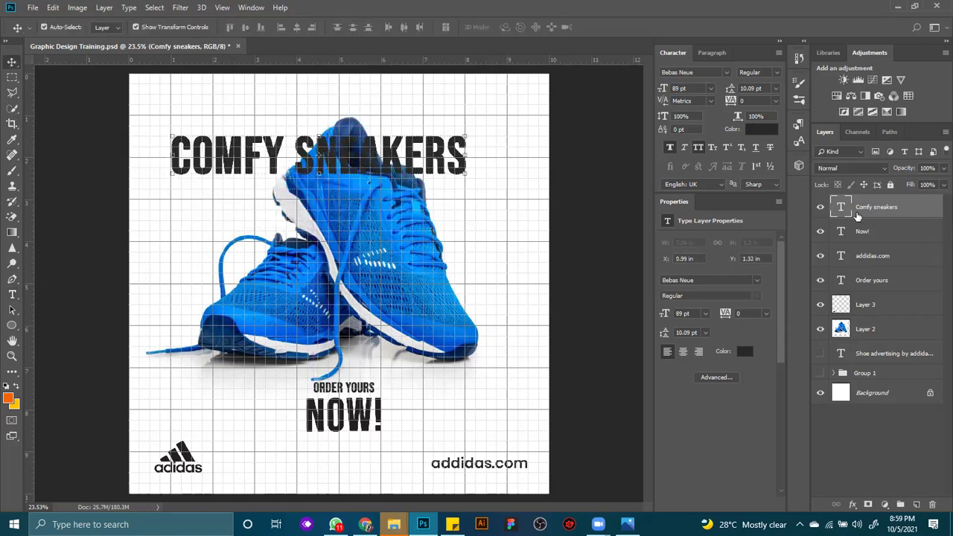
Colour the headline the shoe's blue, centre it along the top, and lower the shoe.
click(761, 129)
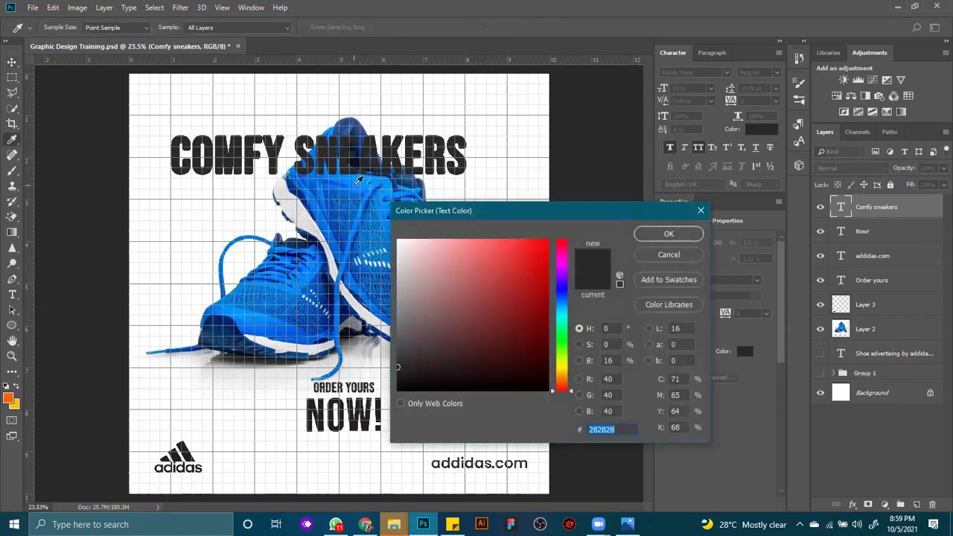
click(368, 181)
click(690, 234)
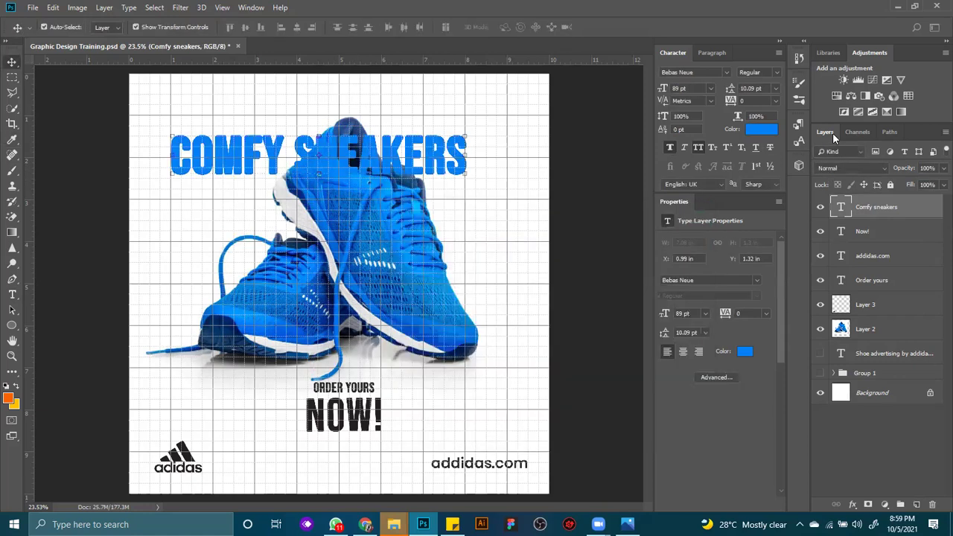
key(v)
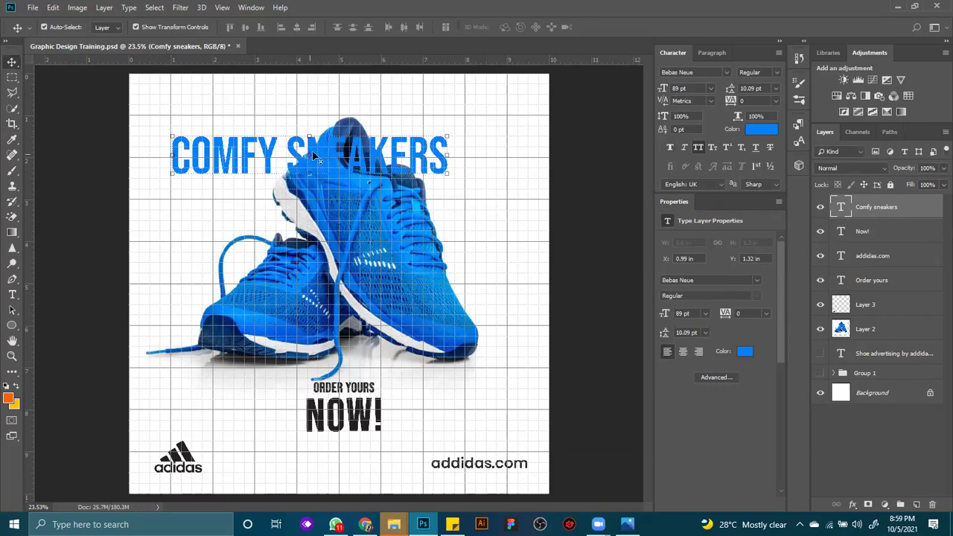
drag(312, 154, 309, 122)
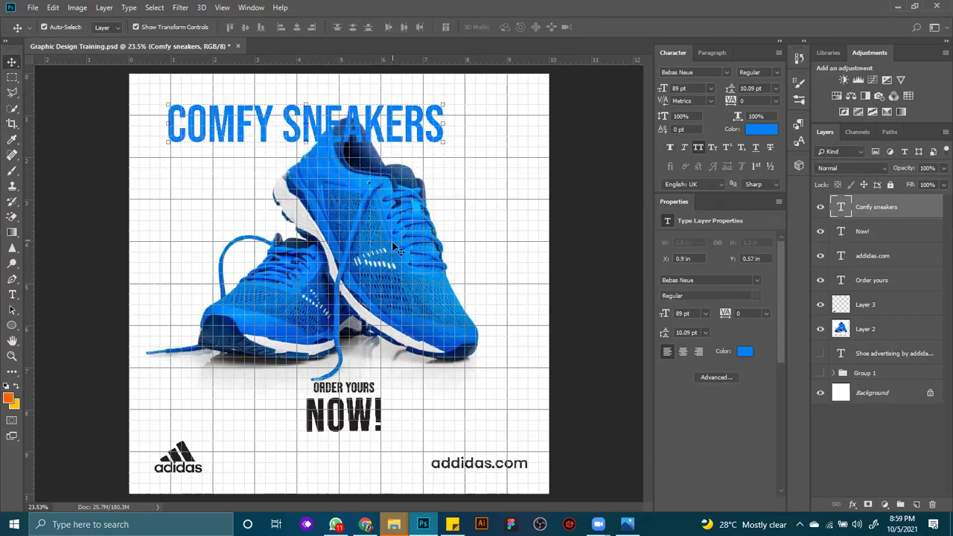
drag(393, 248, 390, 275)
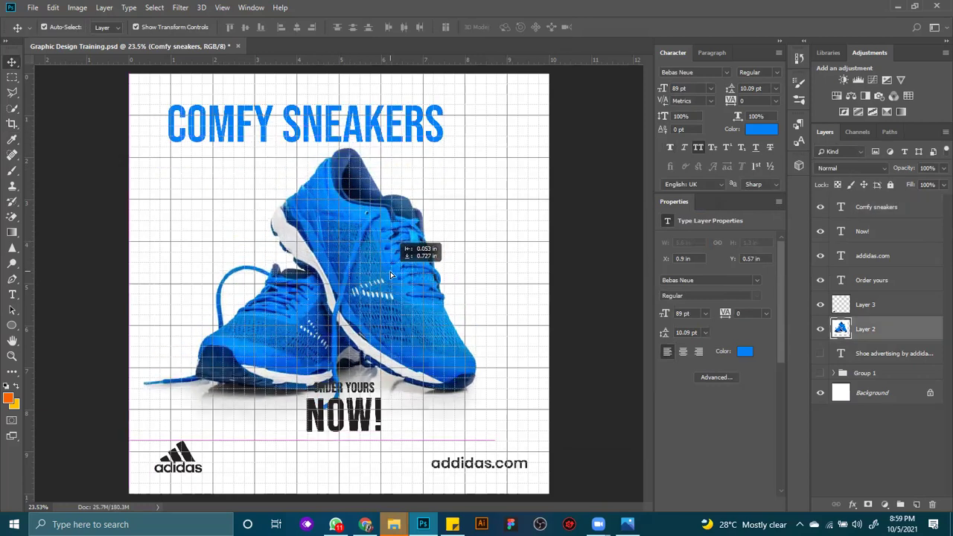
click(550, 247)
mouse_move(363, 134)
mouse_down()
mouse_move(397, 134)
mouse_move(377, 144)
mouse_move(440, 134)
mouse_up()
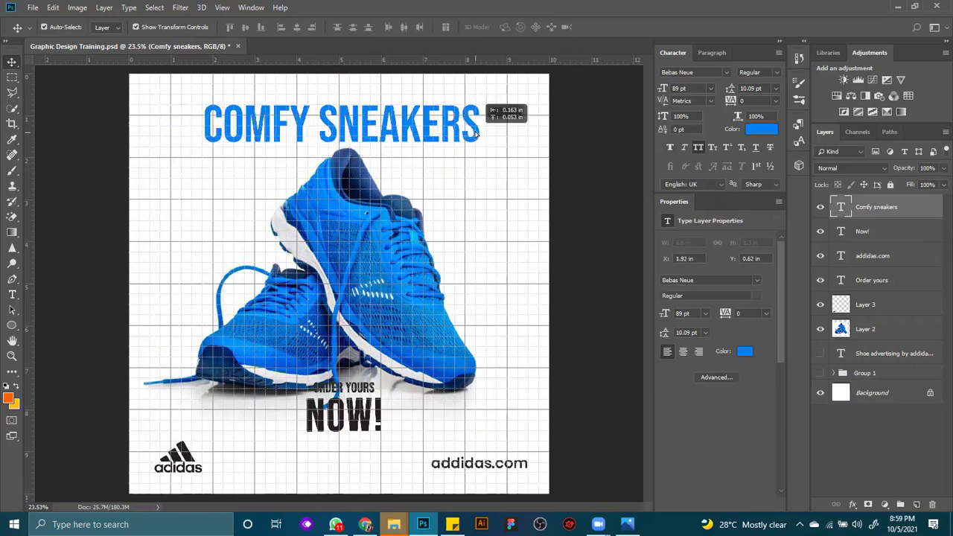
drag(440, 134, 441, 130)
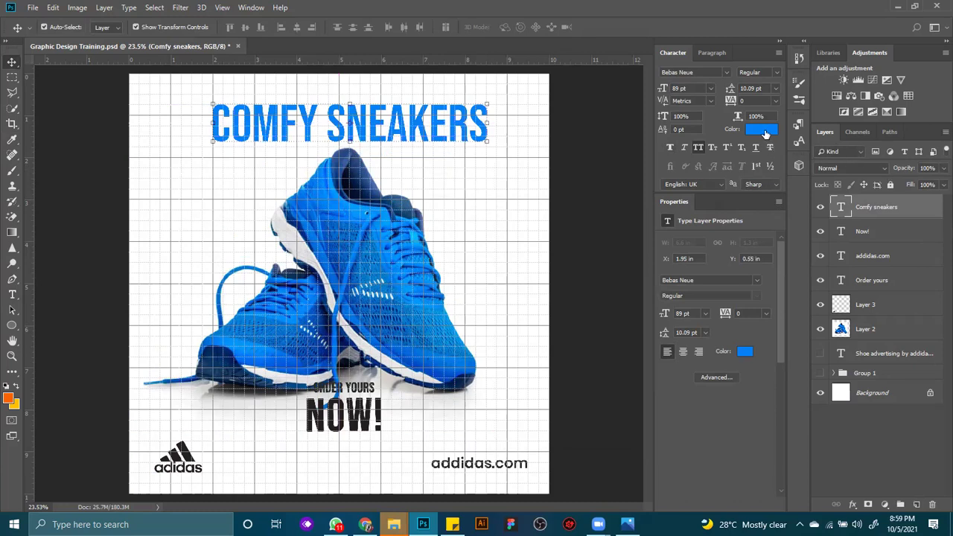
Change the headline colour to orange #f78702.
click(765, 131)
drag(565, 322, 564, 384)
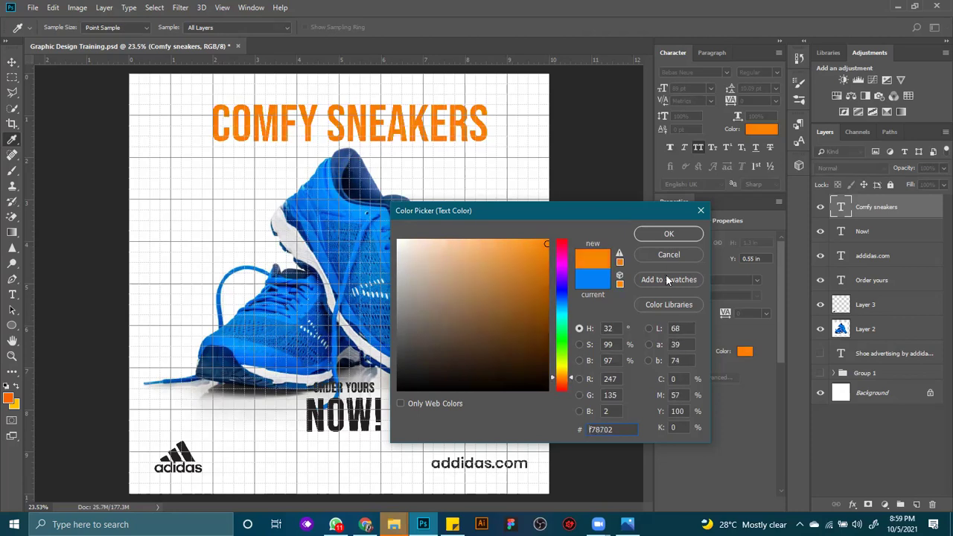
click(674, 236)
click(480, 357)
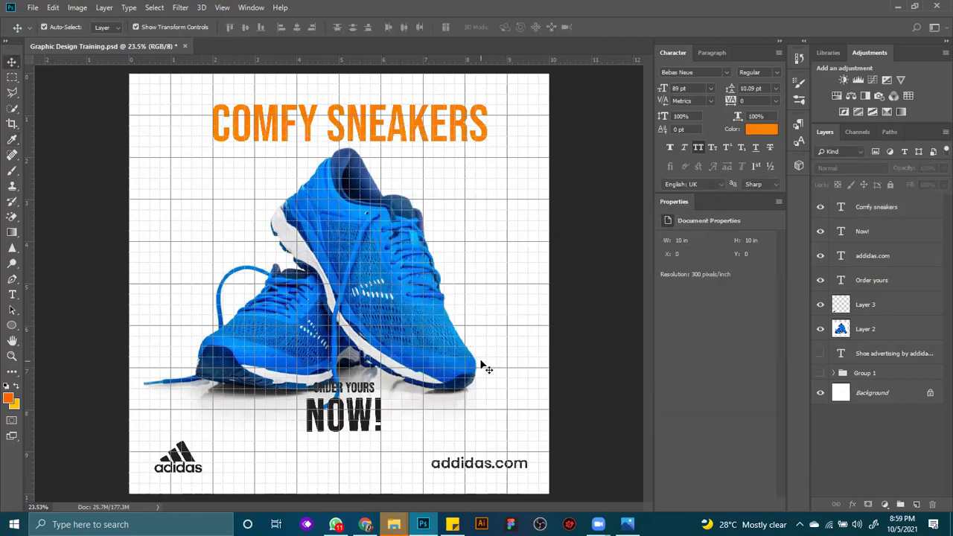
Scale the shoe to about 96%, shift it down, and nudge COMFY SNEAKERS left.
drag(420, 345, 422, 338)
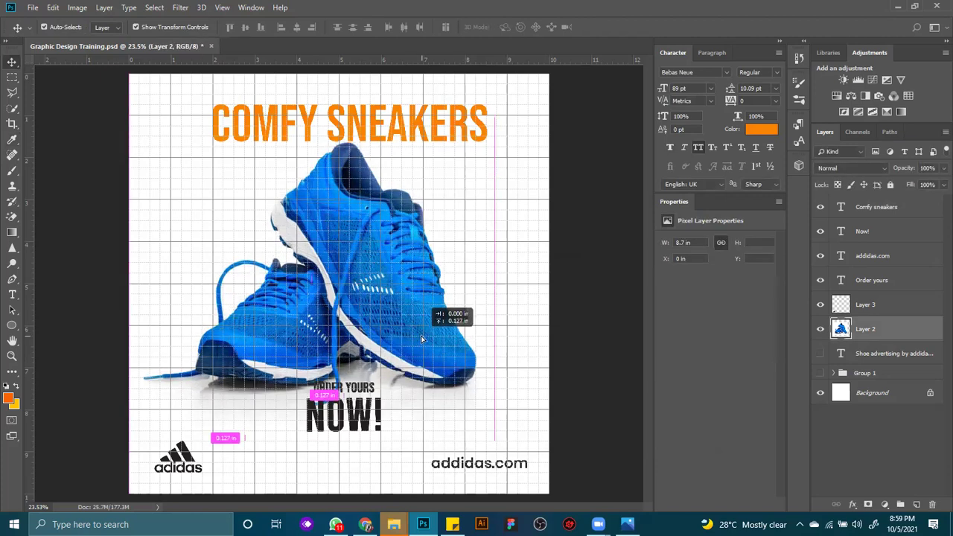
key(ctrl+t)
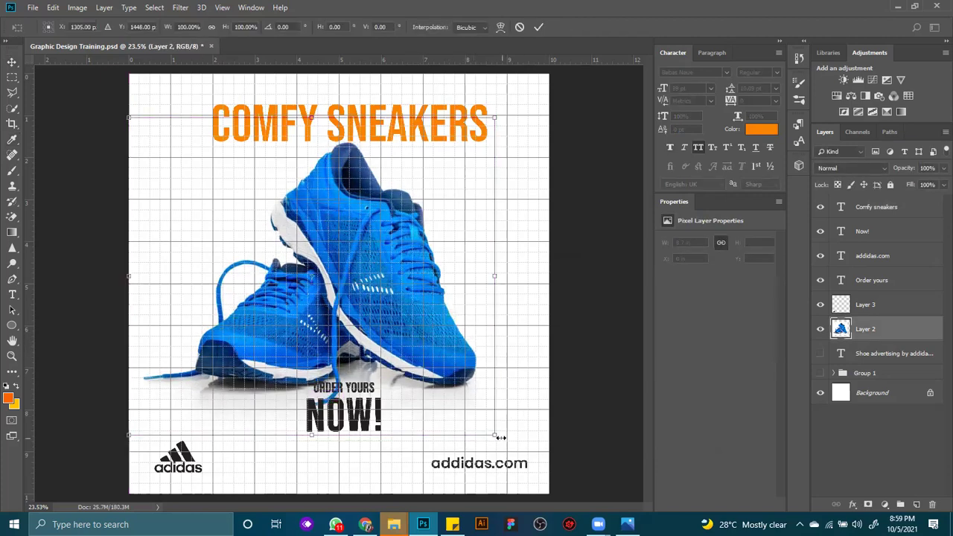
drag(495, 435, 487, 428)
drag(423, 344, 425, 356)
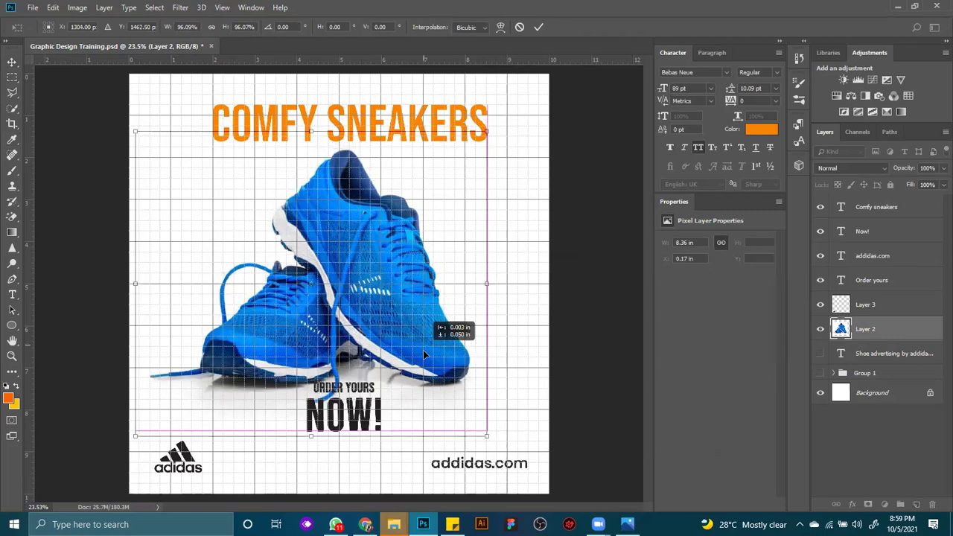
click(538, 27)
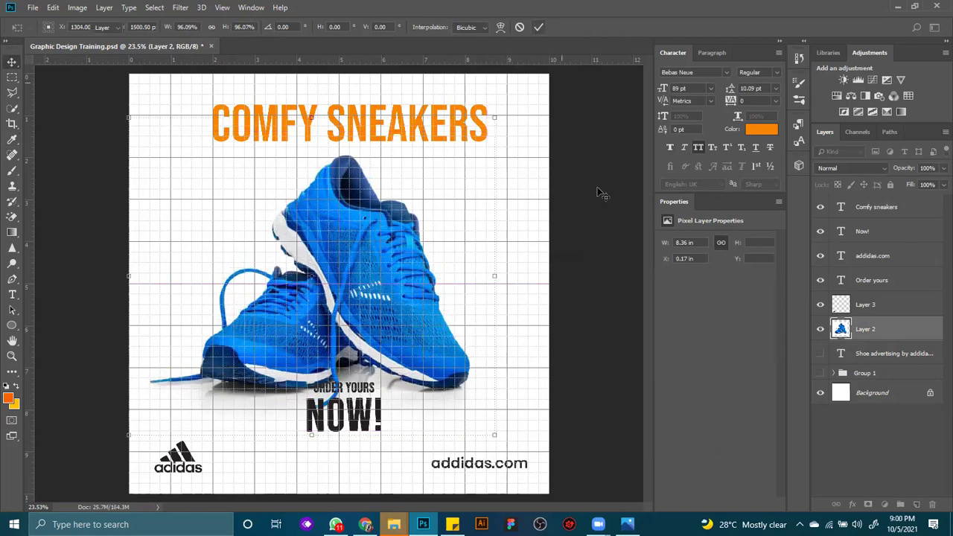
drag(461, 137, 459, 140)
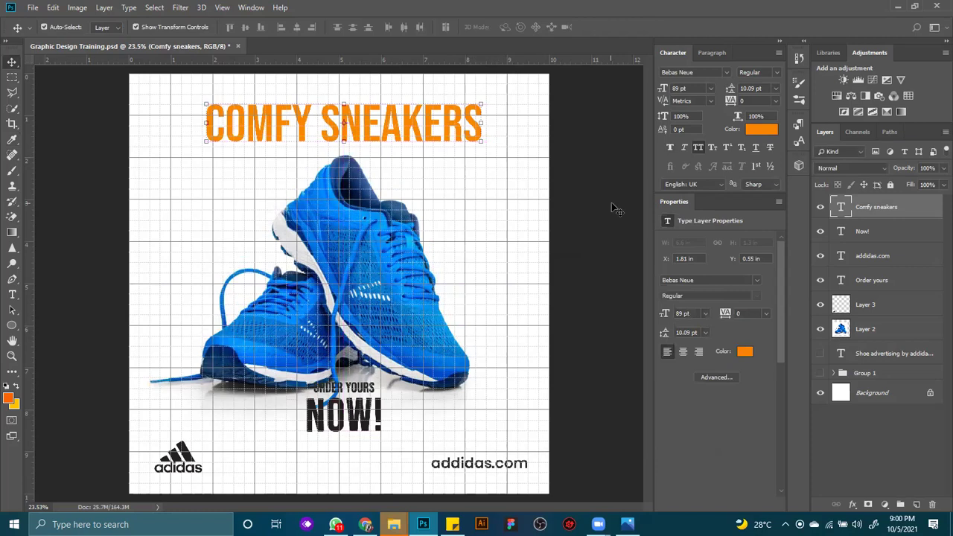
Try the shoe's blue on the headline but keep it orange, then nudge the headline and shoe down.
click(761, 129)
click(350, 223)
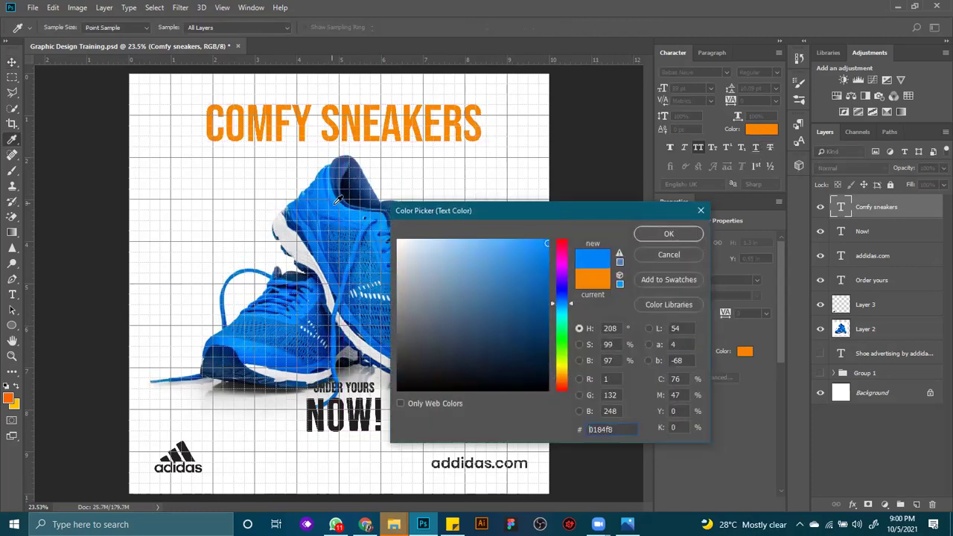
click(665, 256)
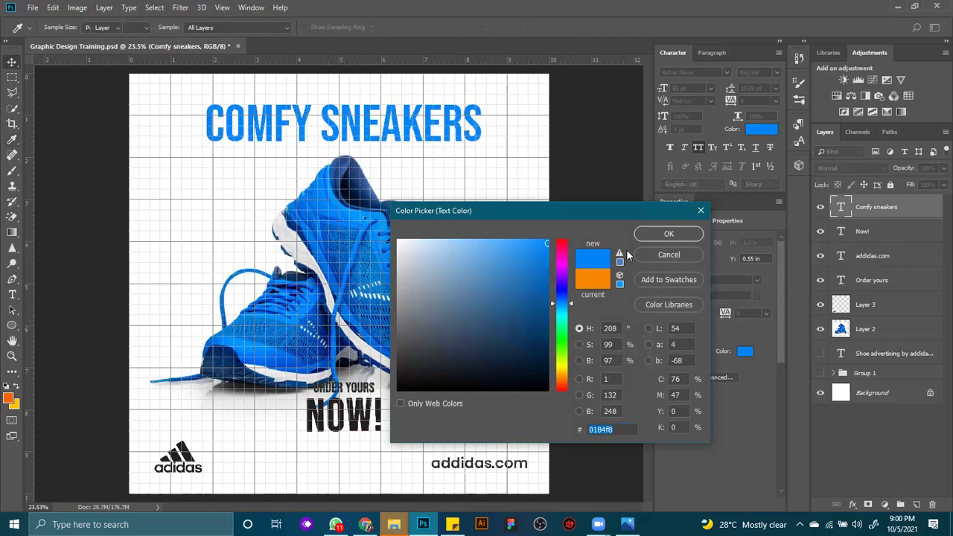
drag(386, 129, 387, 136)
drag(357, 270, 358, 275)
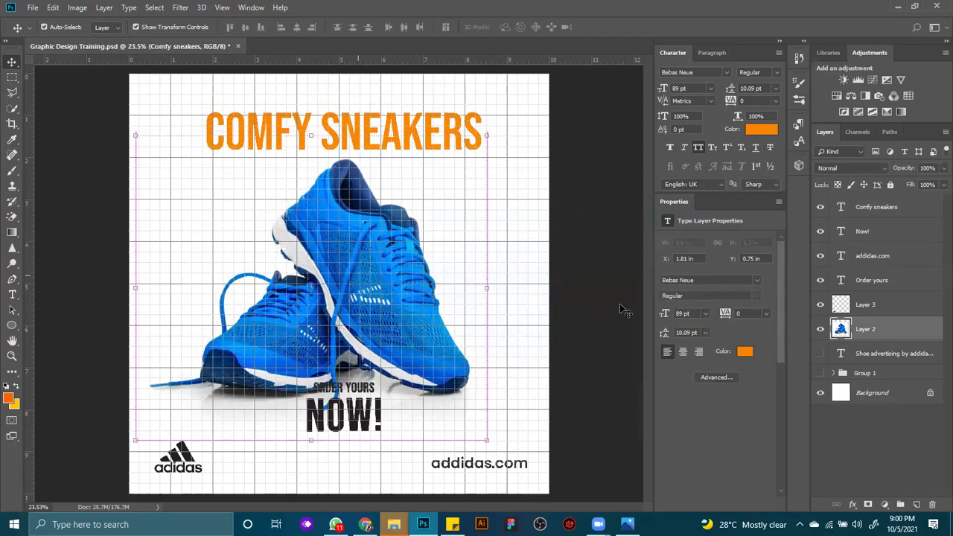
Tighten addidas.com tracking to -100 and shift it slightly right and down.
click(516, 465)
click(725, 99)
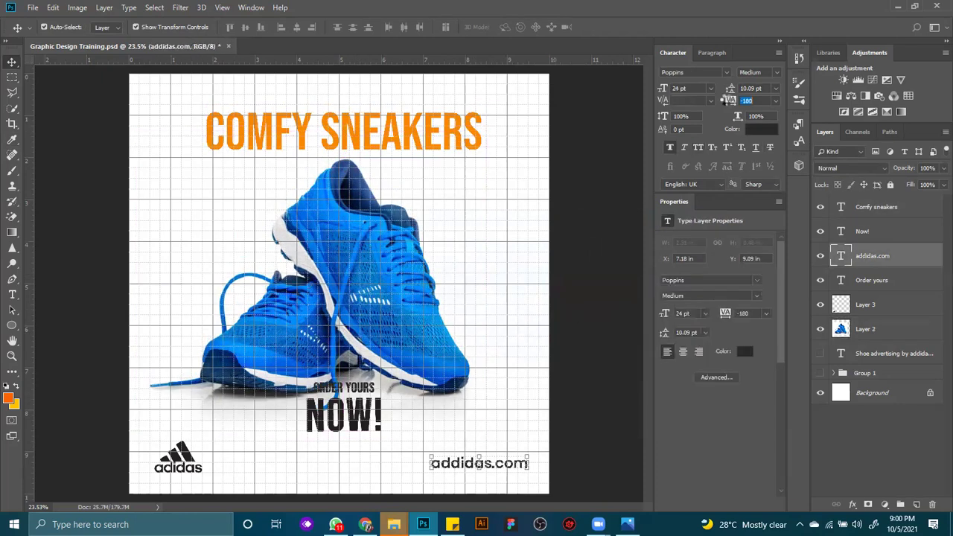
text(-500)
key(Return)
drag(725, 100, 764, 112)
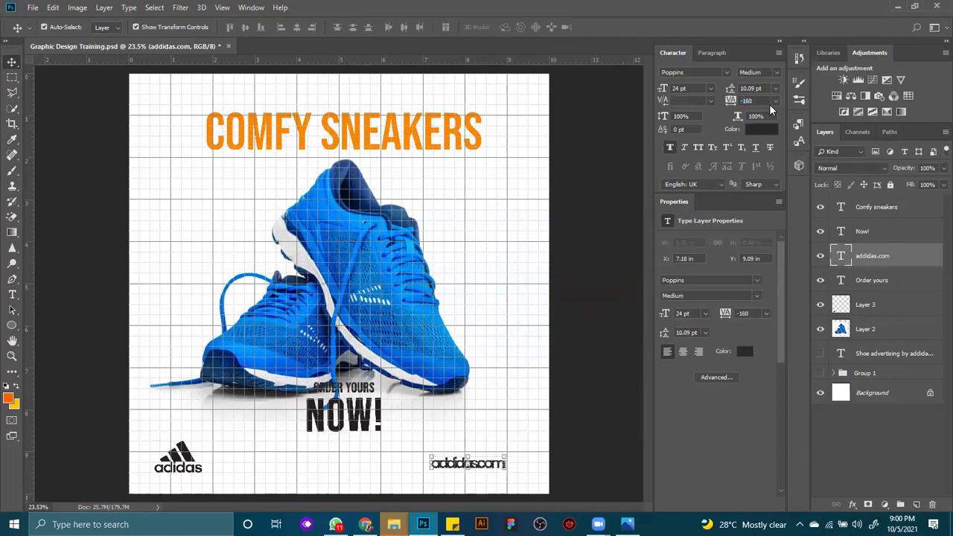
click(775, 100)
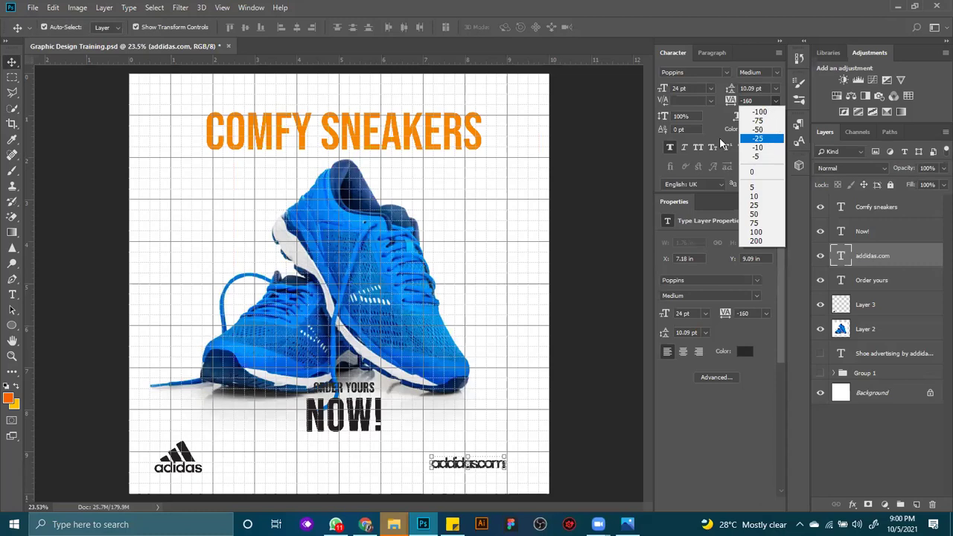
click(757, 138)
click(775, 100)
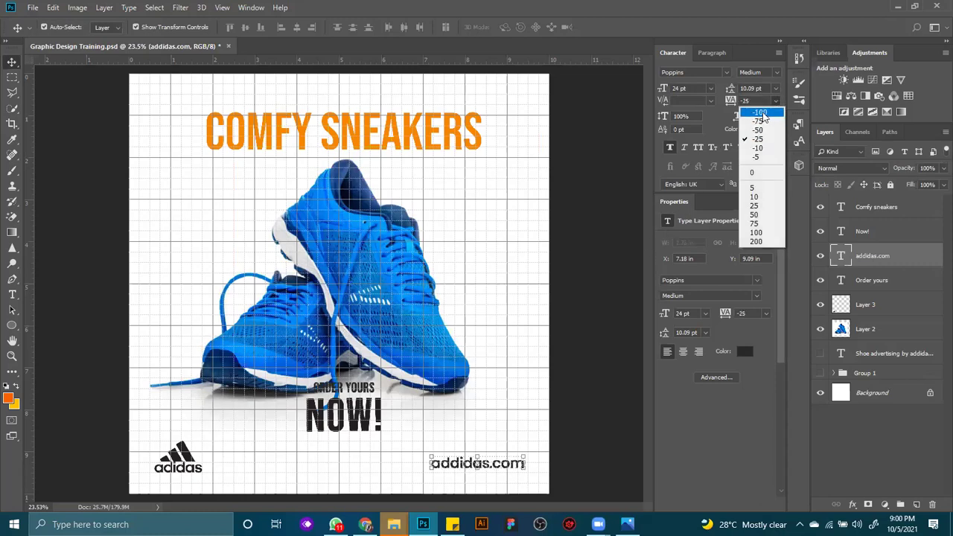
click(756, 110)
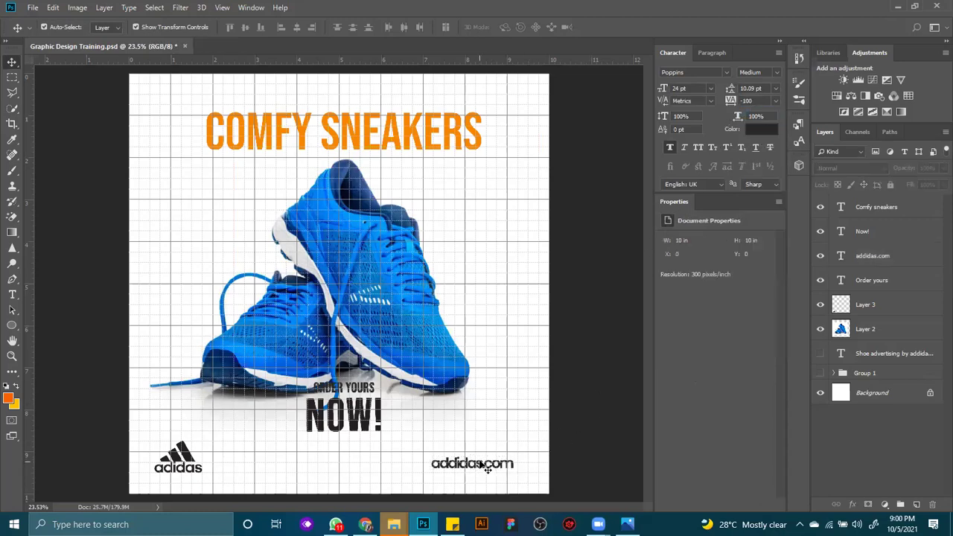
drag(491, 466, 499, 471)
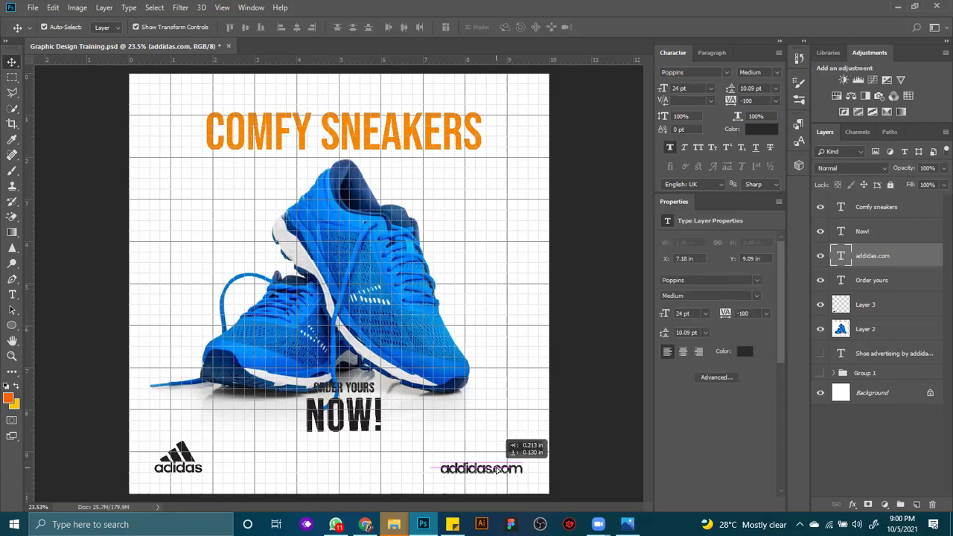
Move ORDER YOURS NOW! further down and nudge the shoe slightly lower.
click(363, 389)
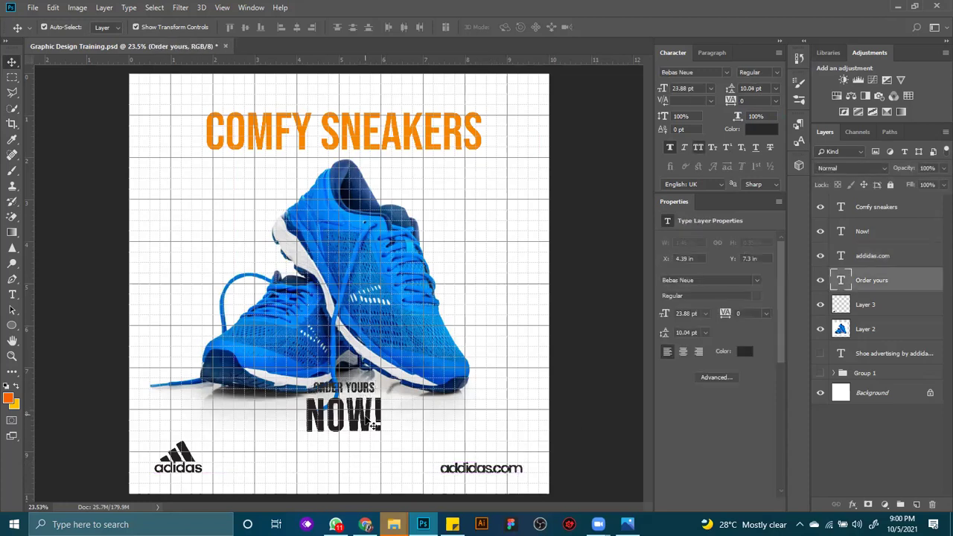
shift+click(367, 428)
drag(367, 430, 367, 443)
drag(403, 355, 404, 356)
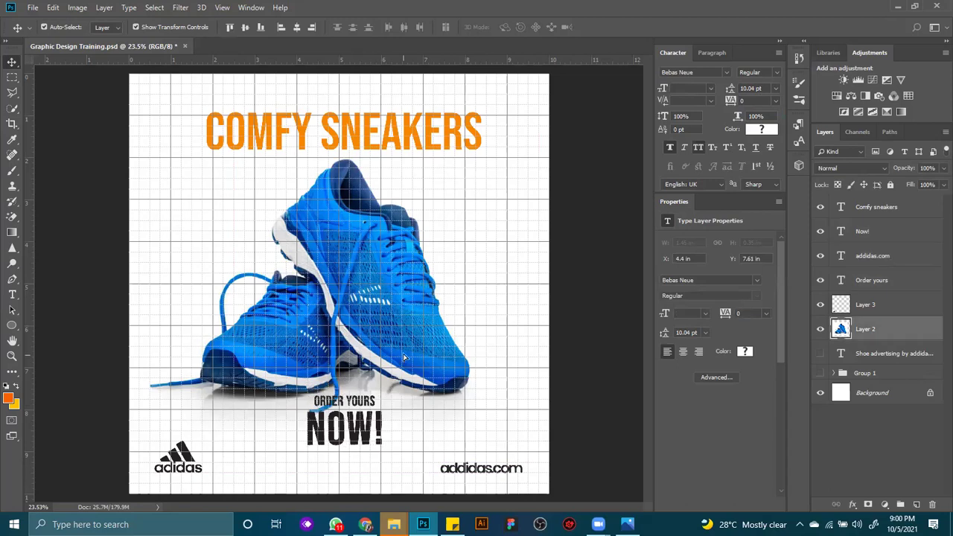
Try tighter headline tracking and nudge the COMFY SNEAKERS headline and shoe into place.
click(424, 130)
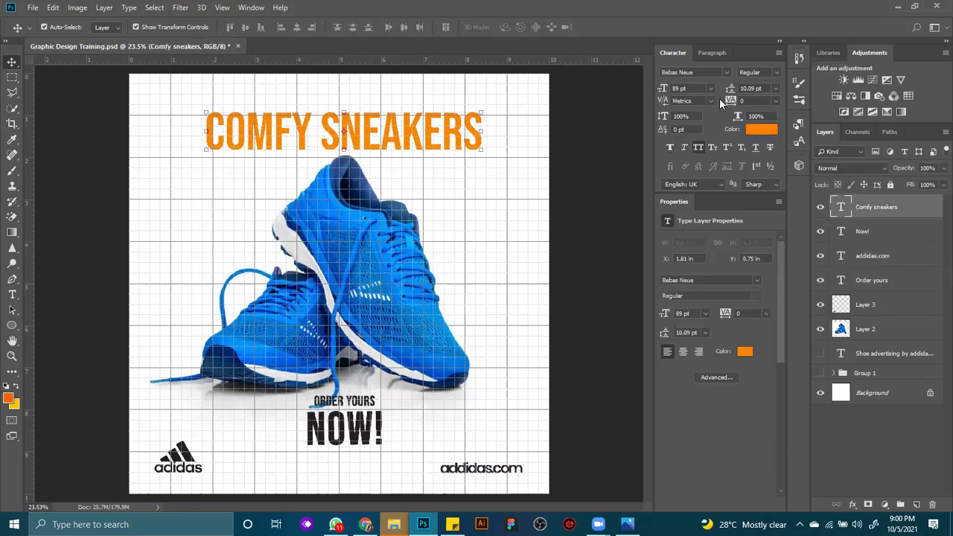
drag(734, 106, 732, 100)
drag(430, 139, 437, 143)
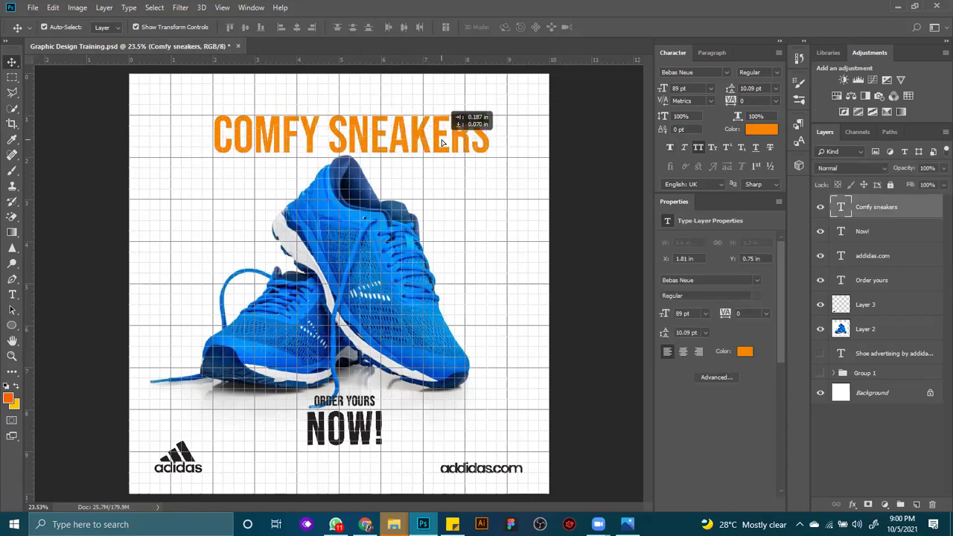
drag(408, 296, 378, 294)
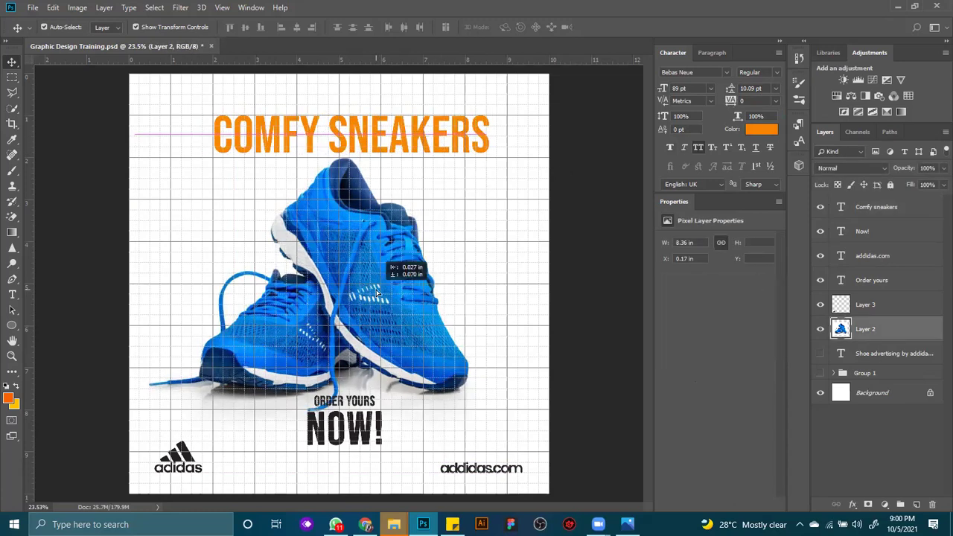
click(621, 310)
drag(422, 134, 424, 136)
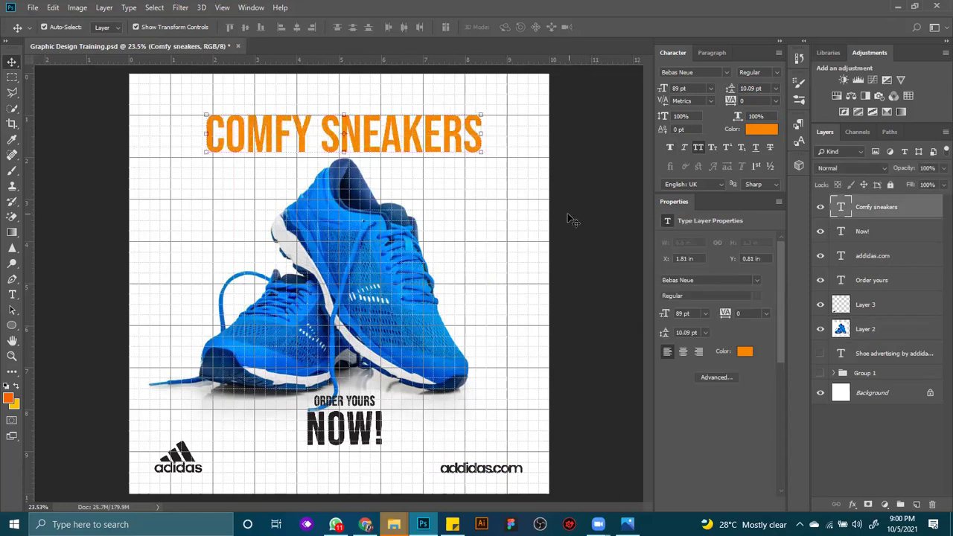
click(554, 231)
click(400, 144)
click(101, 241)
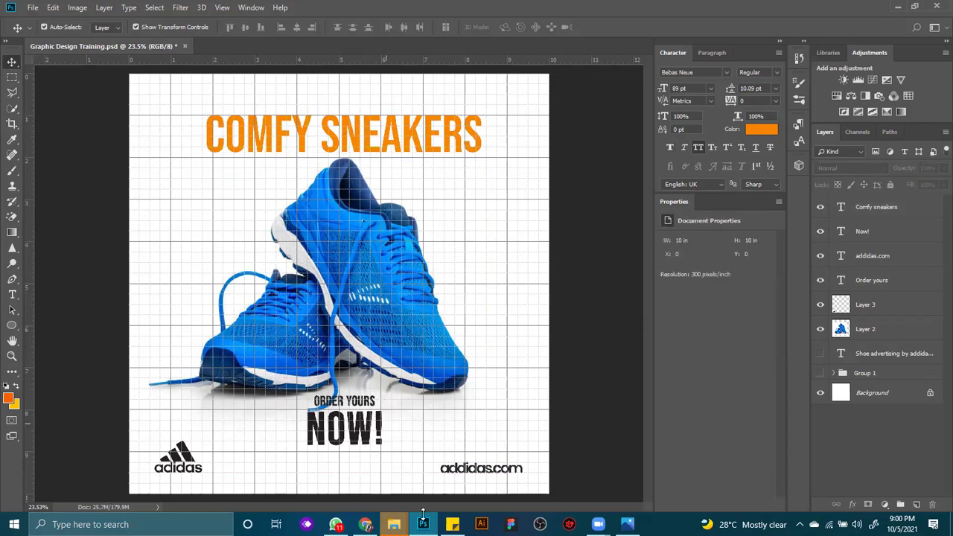
Lower ORDER YOURS NOW! about 38 px and raise addidas.com level with the logo.
click(367, 406)
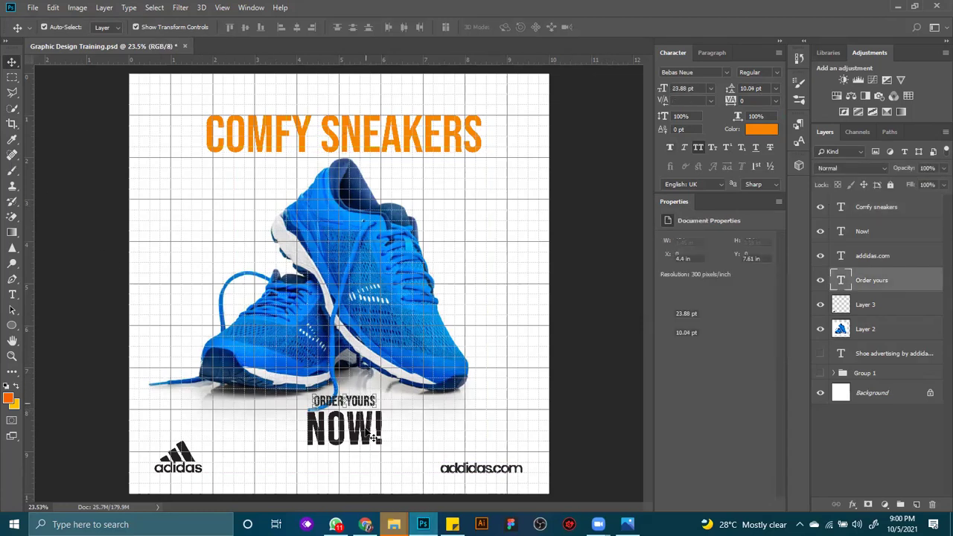
shift+click(364, 428)
drag(364, 427, 365, 456)
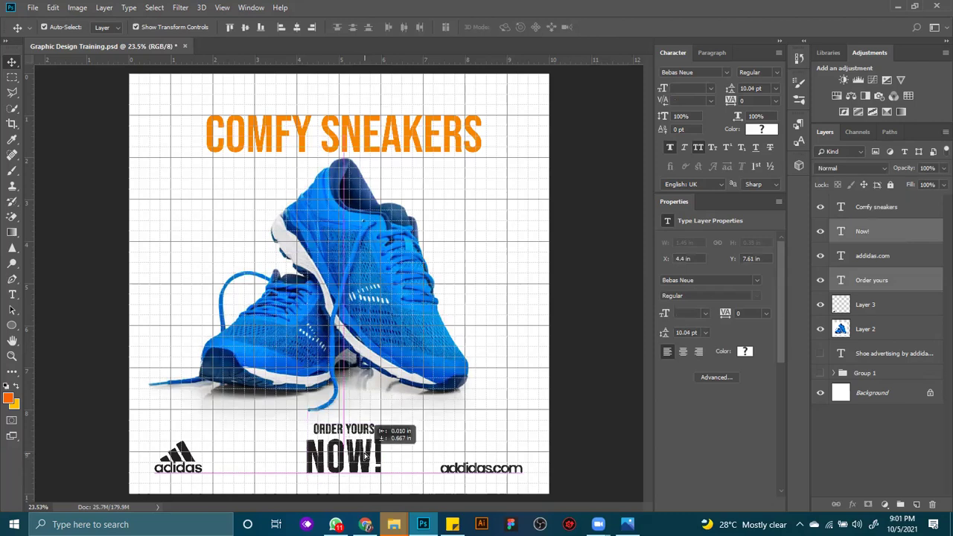
drag(495, 473, 502, 456)
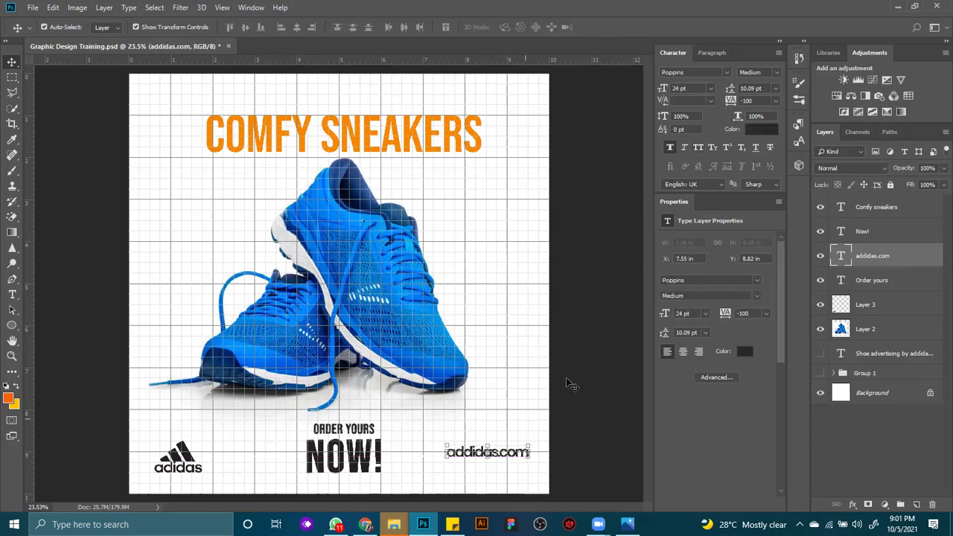
click(405, 435)
Select ORDER YOURS and NOW! together and start a free transform.
click(365, 430)
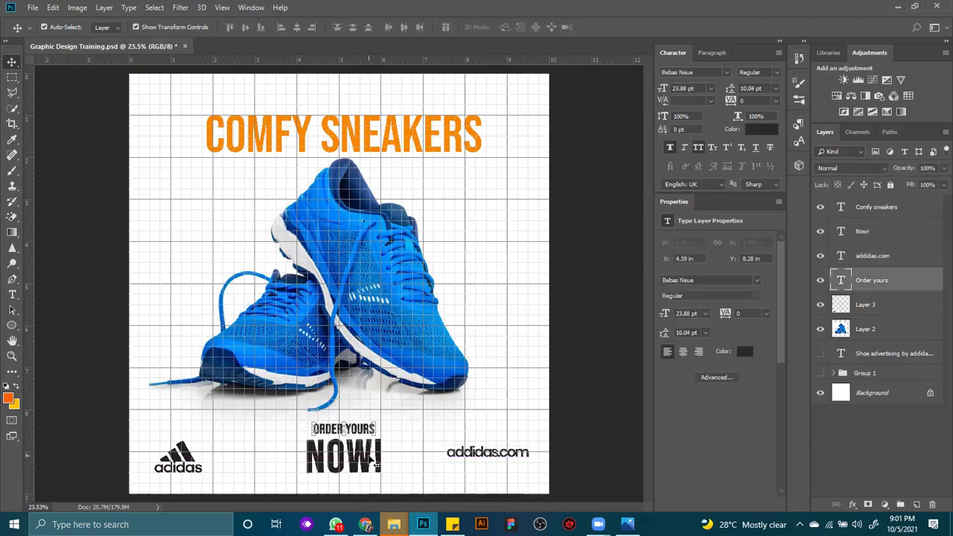
shift+click(372, 458)
key(ctrl+t)
Enlarge ORDER YOURS NOW! to about 151%, shifting it slightly up and left.
drag(383, 423, 401, 408)
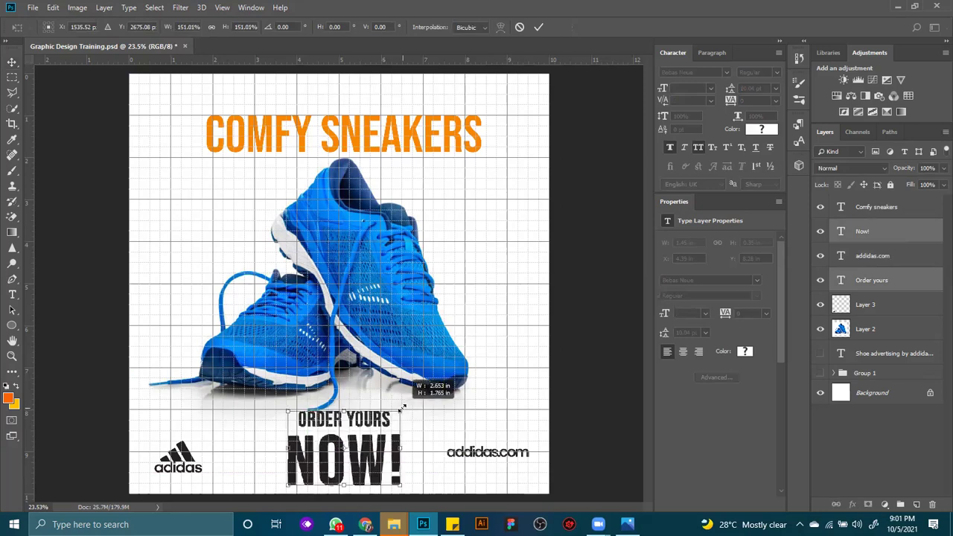
drag(383, 439, 378, 434)
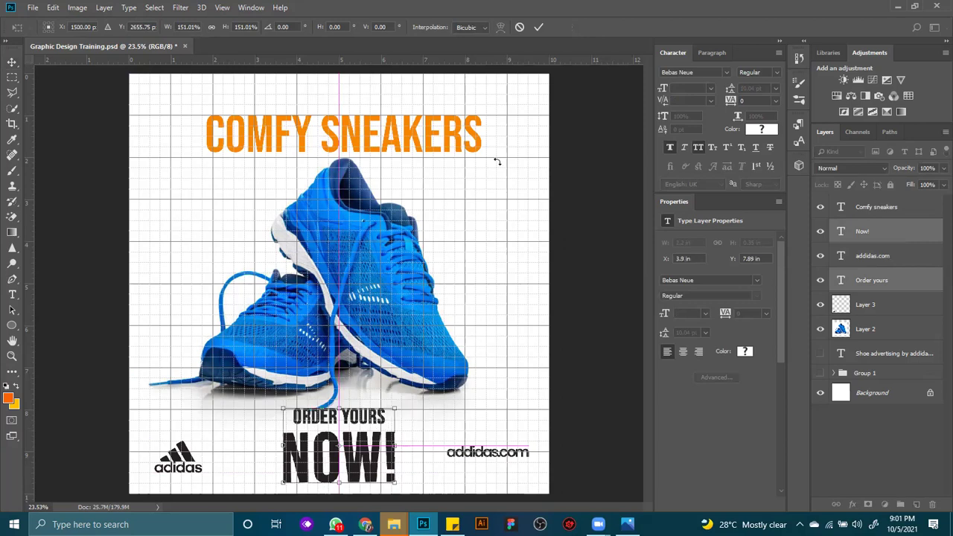
click(600, 173)
Move the COMFY SNEAKERS headline up about 10 px and nudge the shoe up.
click(415, 127)
drag(415, 127, 415, 118)
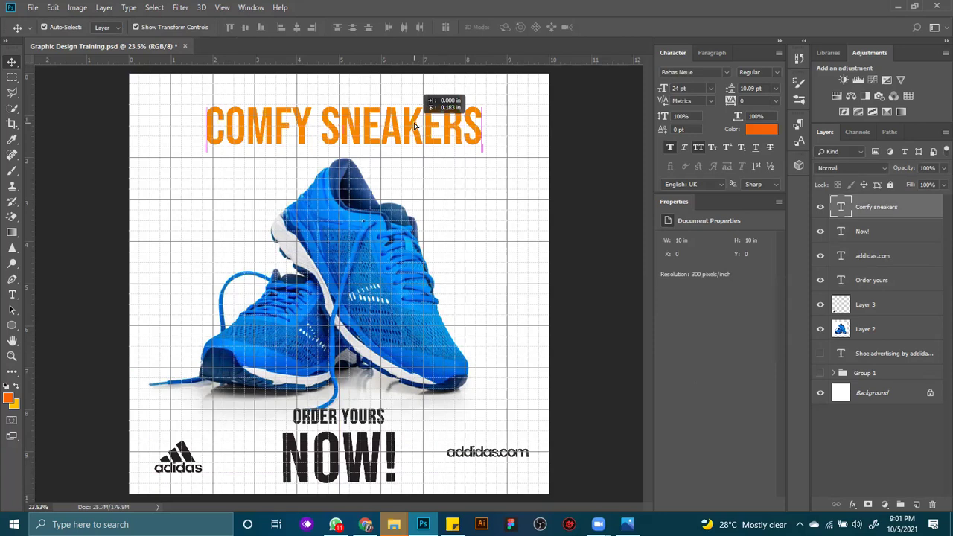
drag(390, 280, 390, 275)
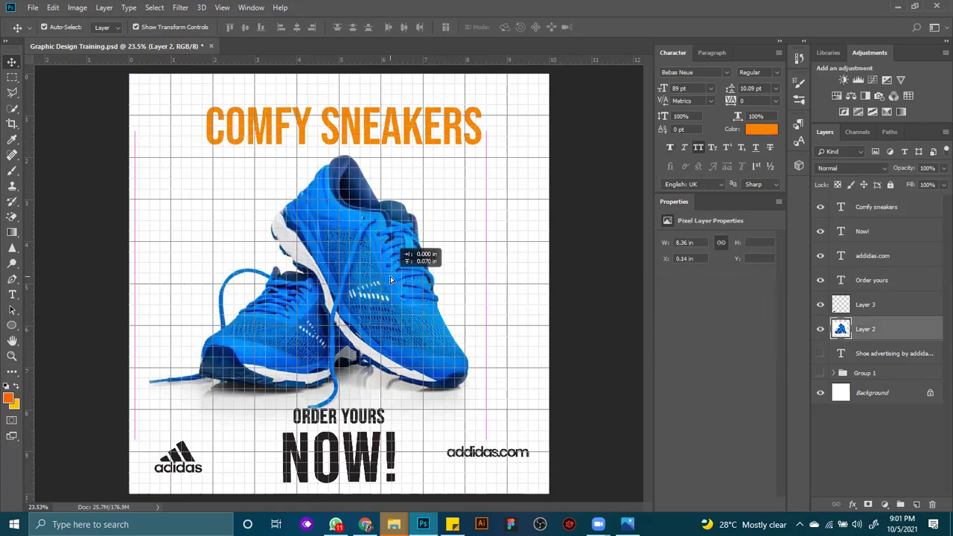
Nudge the sneaker photo slightly right to X 0.17 in.
click(588, 260)
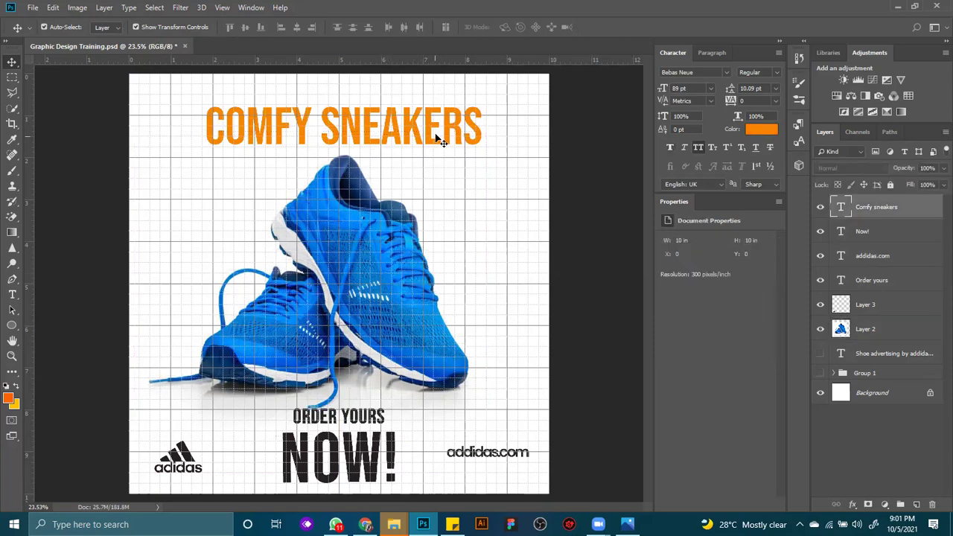
click(438, 137)
click(613, 182)
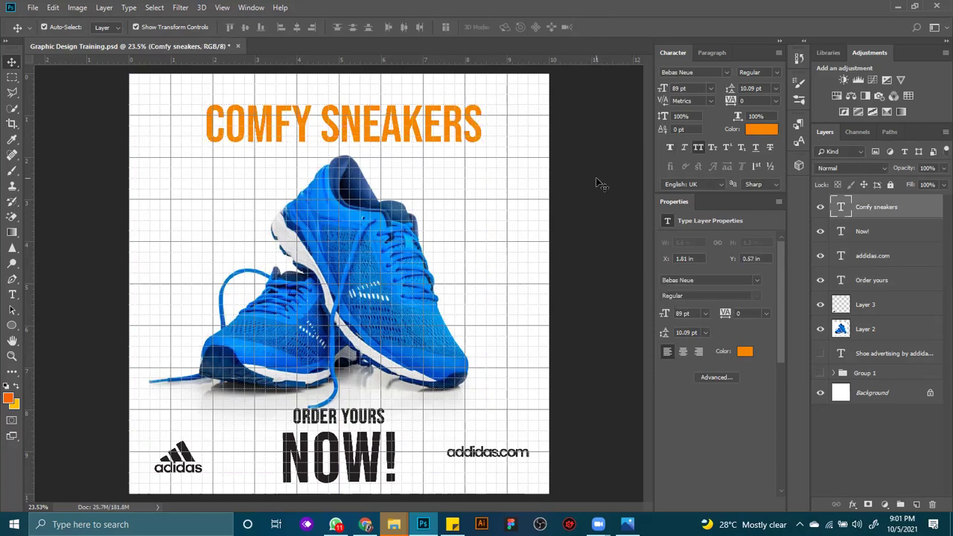
click(13, 295)
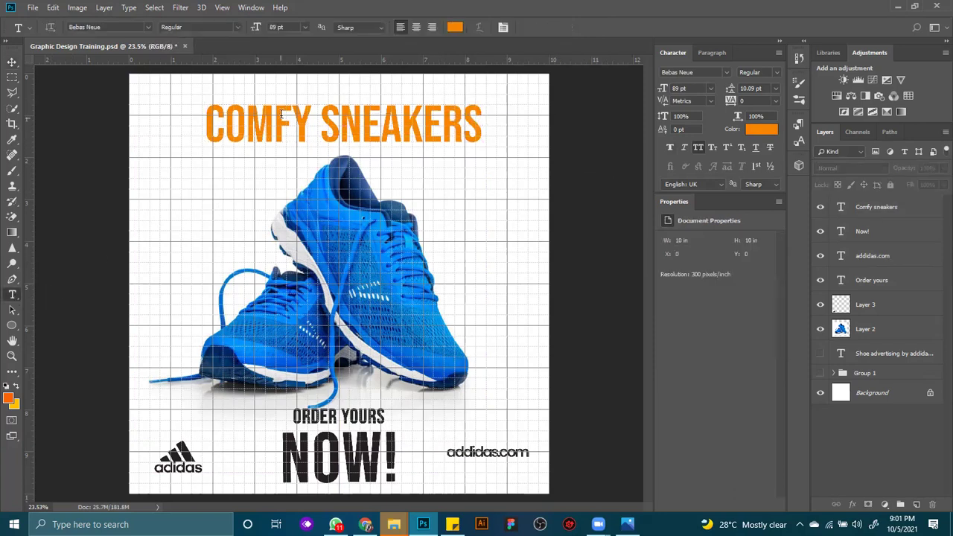
click(11, 63)
drag(360, 303, 396, 296)
Check the headline and shoe layers, ending with the Layer 2 sneaker photo selected.
click(587, 260)
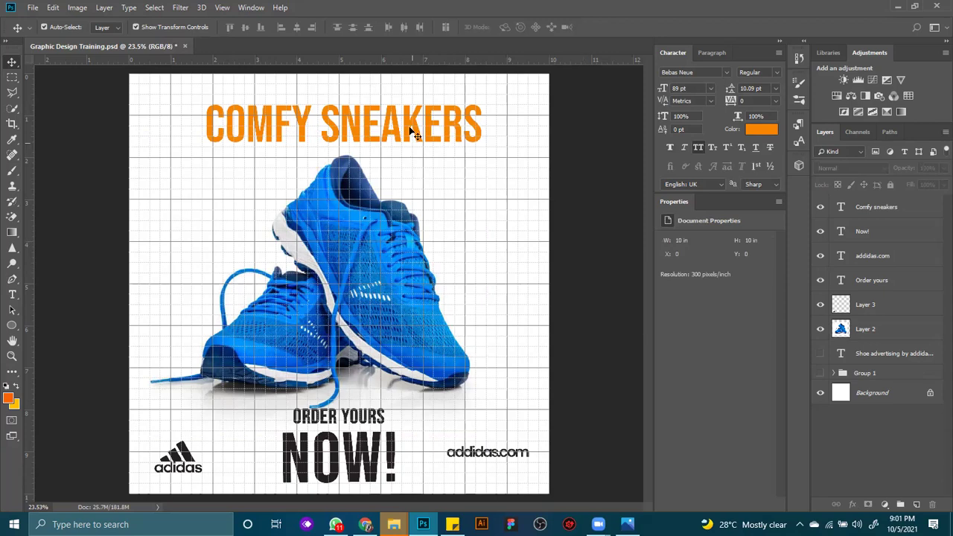
click(411, 132)
click(86, 258)
click(387, 257)
click(581, 262)
click(287, 310)
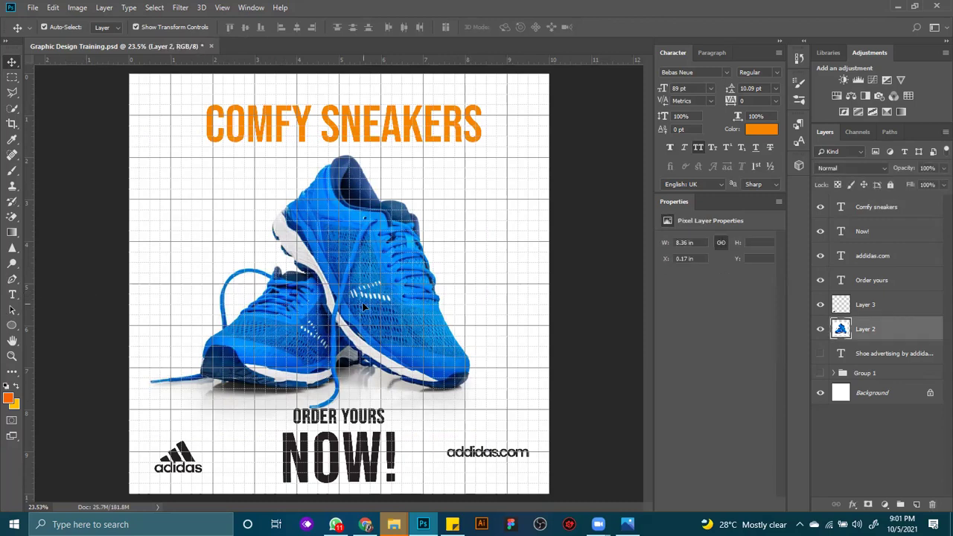
Duplicate the sneaker as Layer 2 copy, shift it right, and hide the original Layer 2.
mouse_move(363, 301)
mouse_down()
mouse_move(384, 317)
mouse_move(419, 318)
mouse_move(405, 303)
mouse_up()
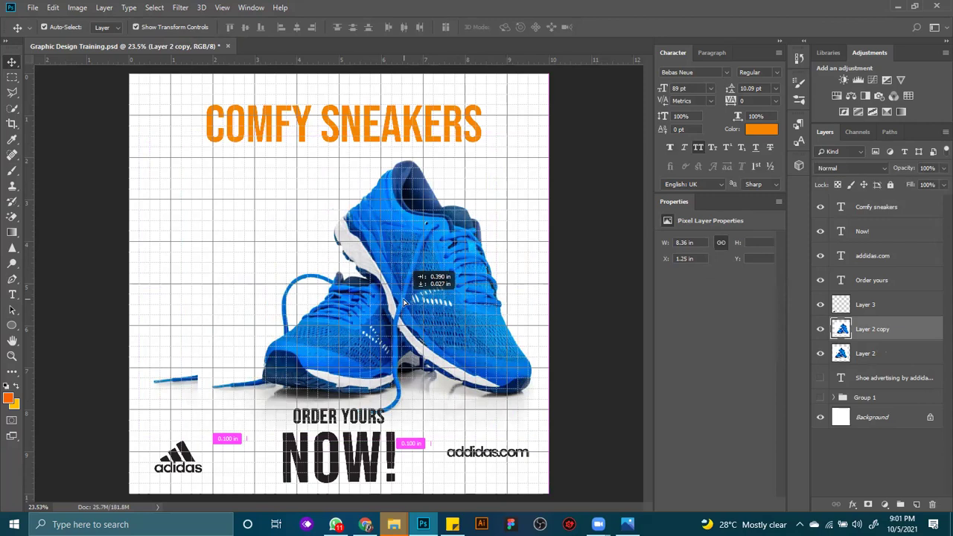
drag(391, 332, 438, 290)
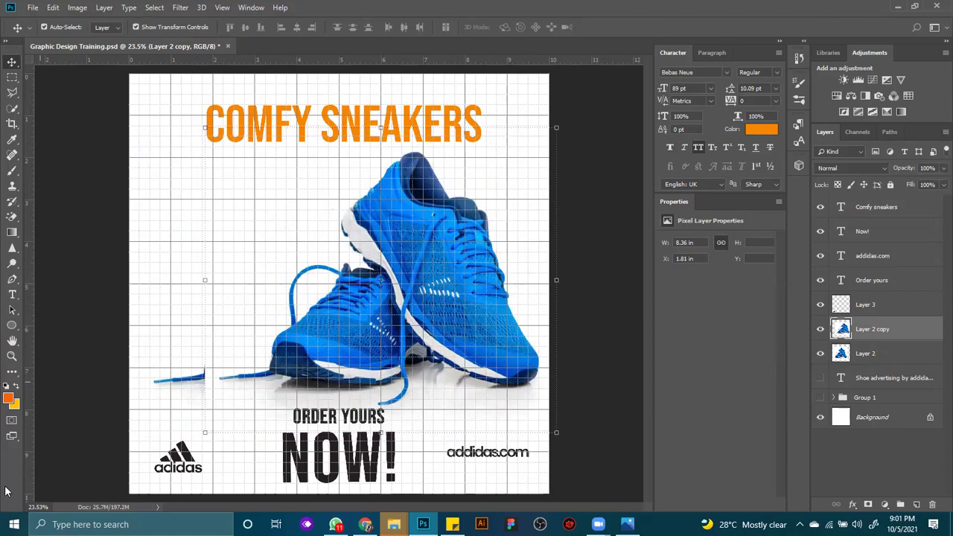
click(182, 378)
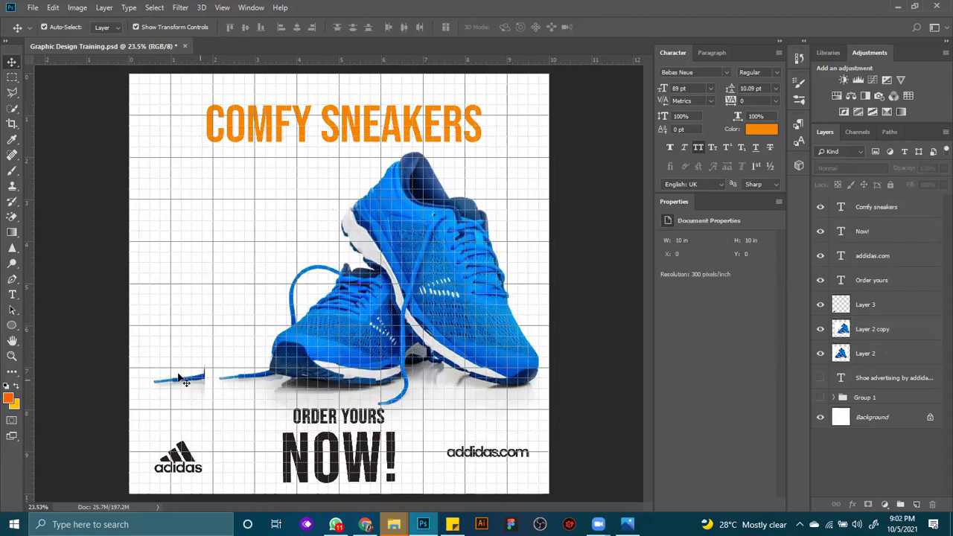
mouse_move(417, 255)
mouse_down()
mouse_move(426, 258)
mouse_move(430, 232)
mouse_up()
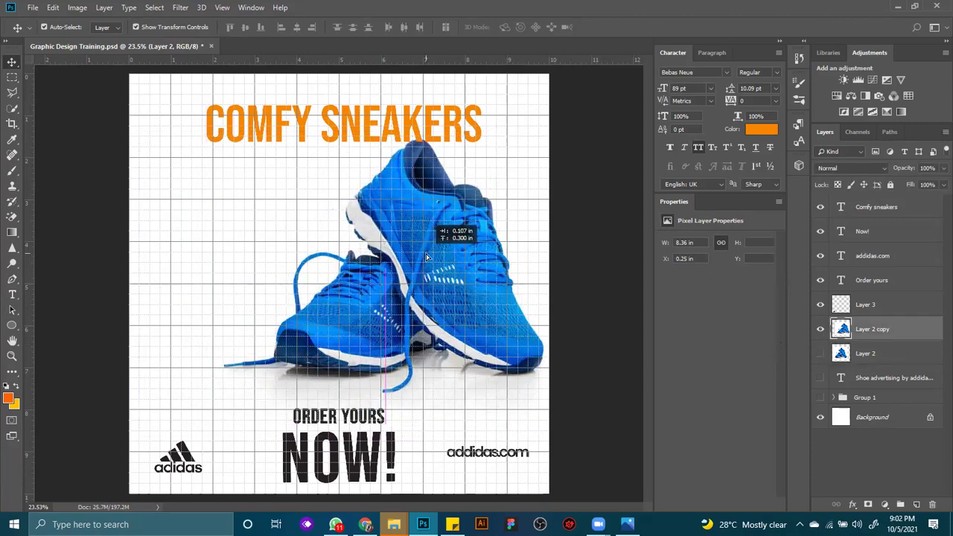
Break the headline into COMFY over SNEAKERS with leading set to 78.09 pt.
click(602, 248)
click(377, 128)
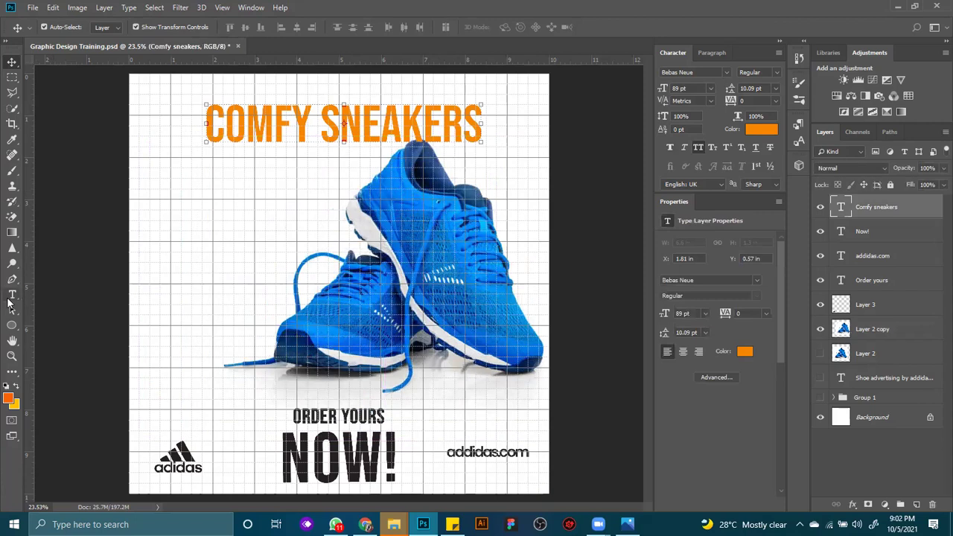
key(t)
click(317, 119)
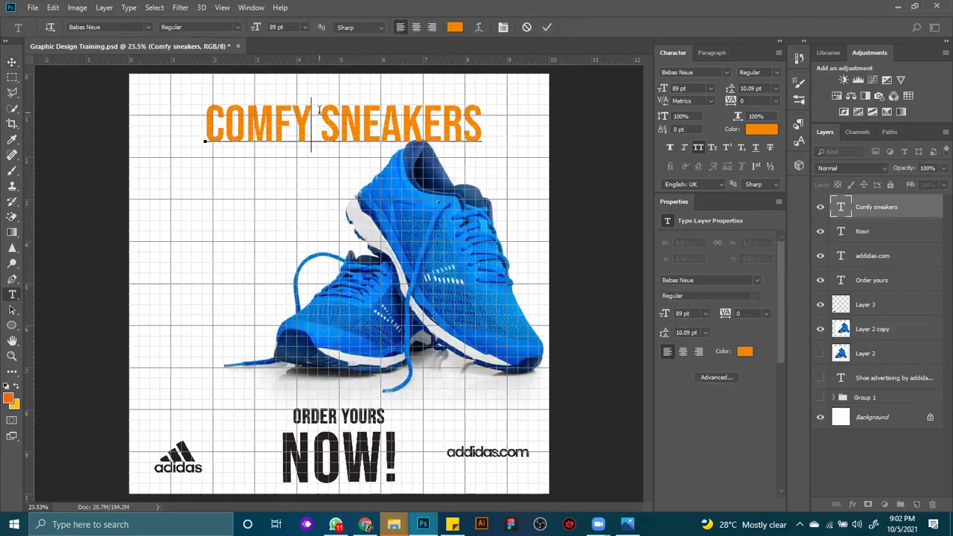
key(Return)
key(ctrl+a)
drag(727, 88, 778, 79)
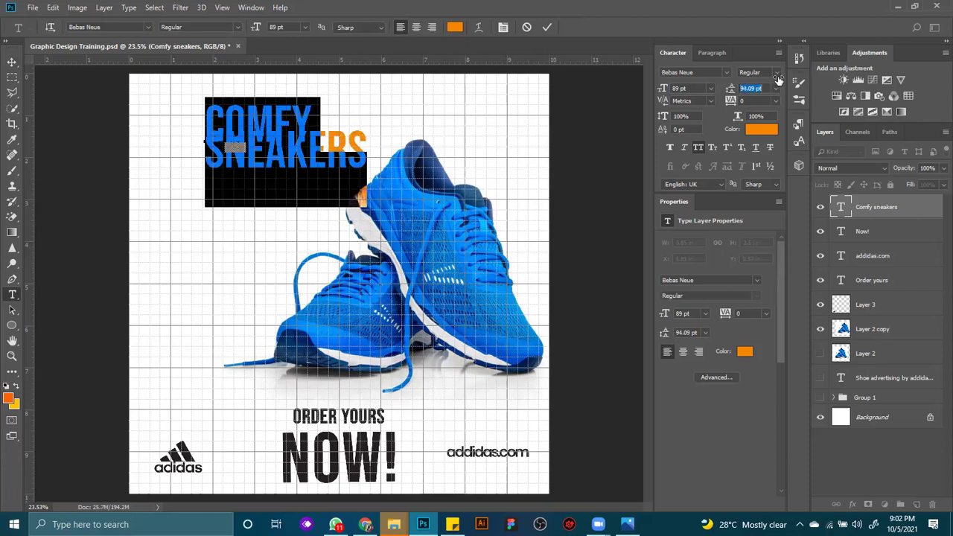
drag(778, 79, 767, 80)
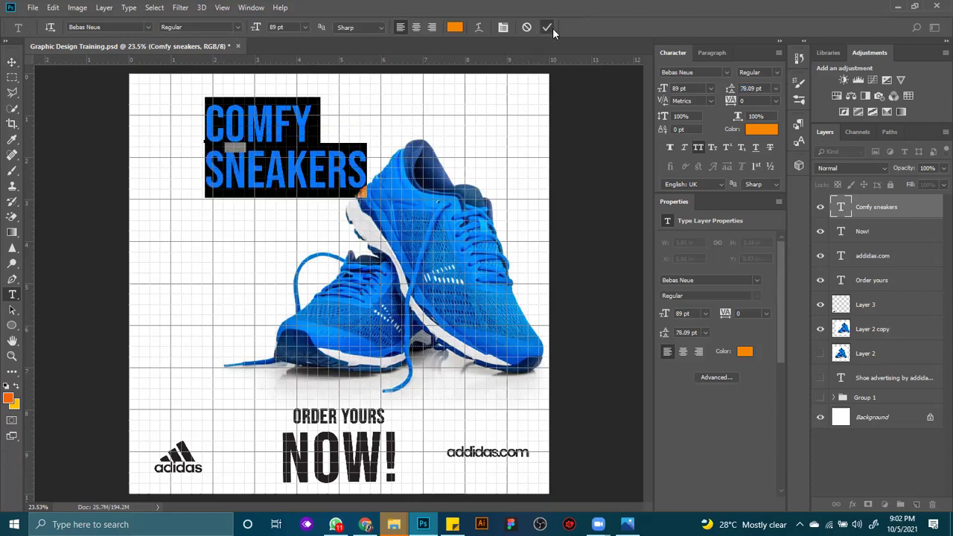
click(547, 28)
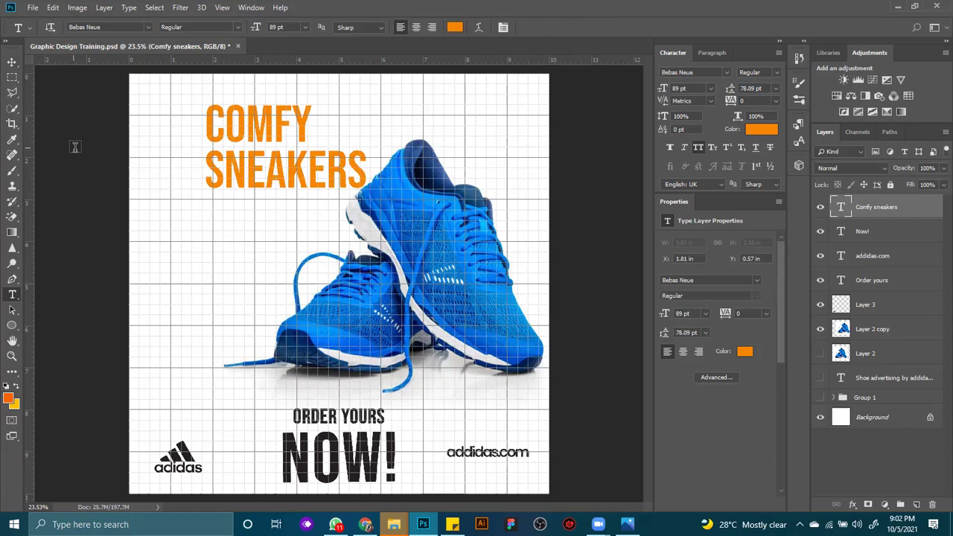
click(12, 62)
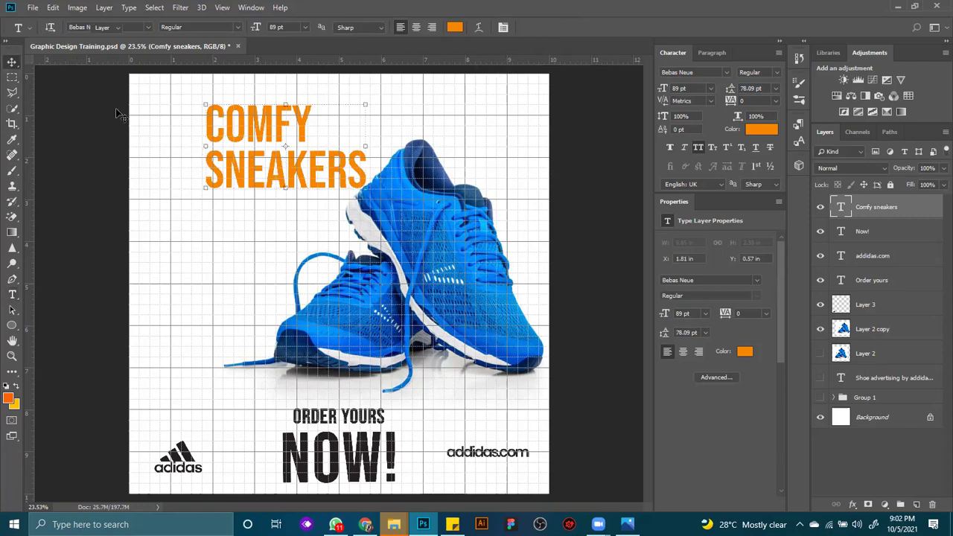
Shift the headline right, then move the sneaker left and enlarge it around its centre.
drag(301, 141, 459, 173)
click(290, 306)
drag(290, 305, 283, 304)
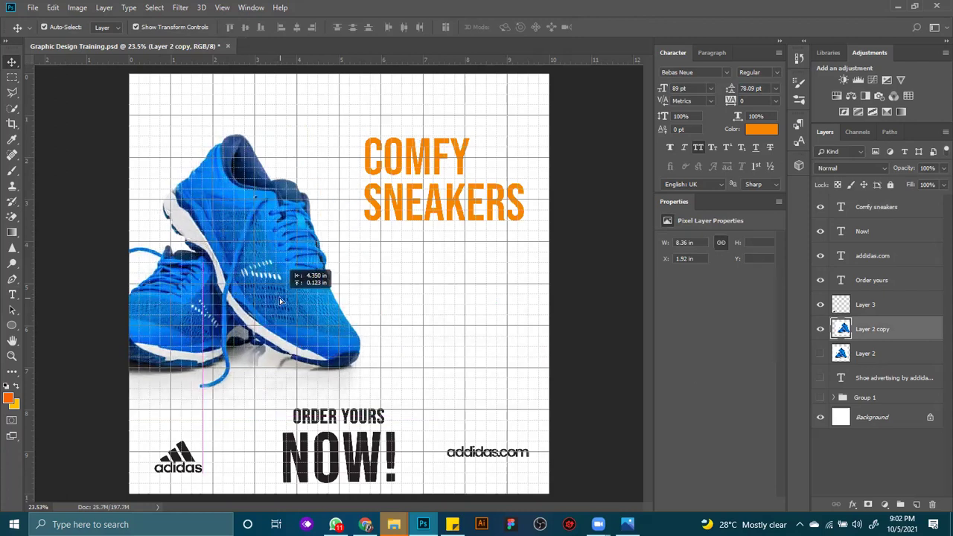
key(ctrl+t)
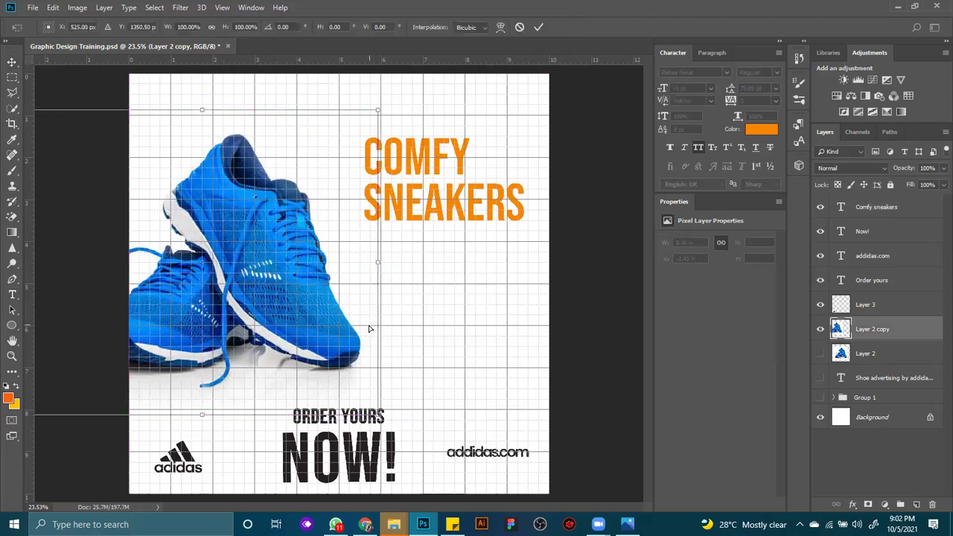
key(ctrl+minus)
key(ctrl+minus)
drag(363, 353, 370, 362)
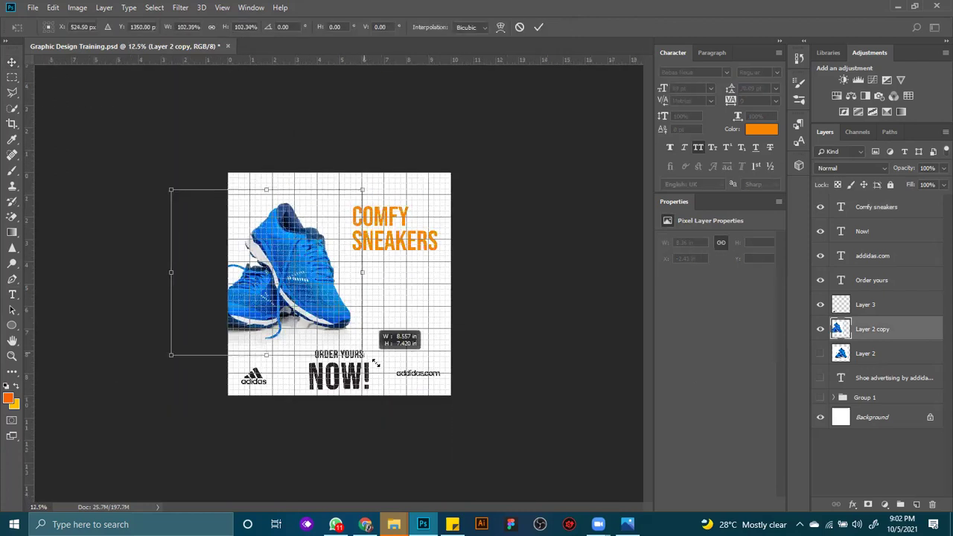
drag(303, 317, 309, 319)
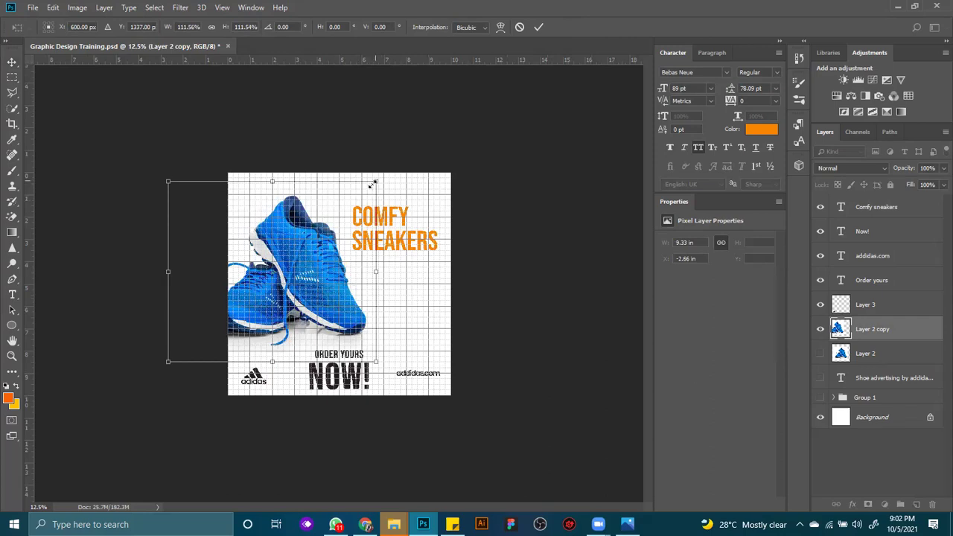
drag(373, 183, 378, 183)
click(536, 27)
key(ctrl+0)
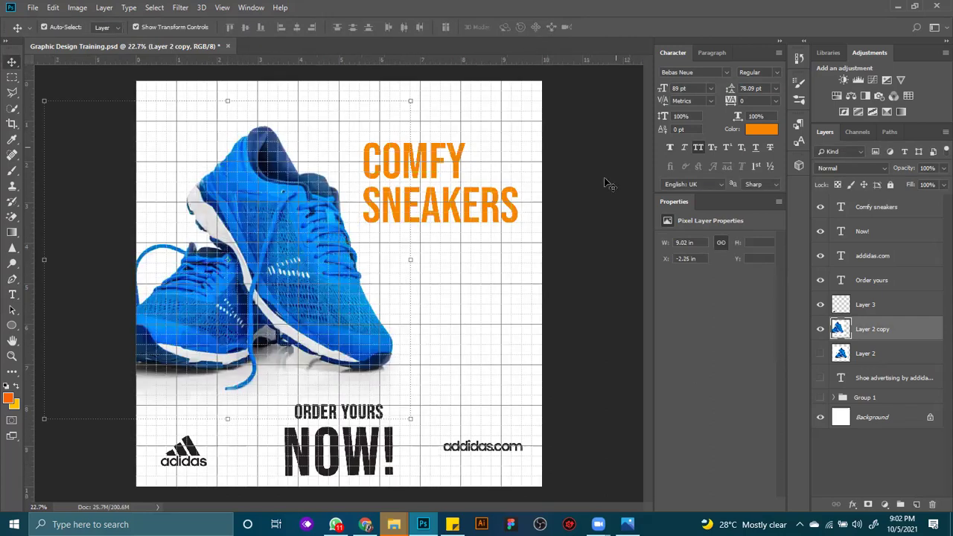
Give the headline -60 tracking and 83.09 pt leading, and move it right and down.
click(494, 185)
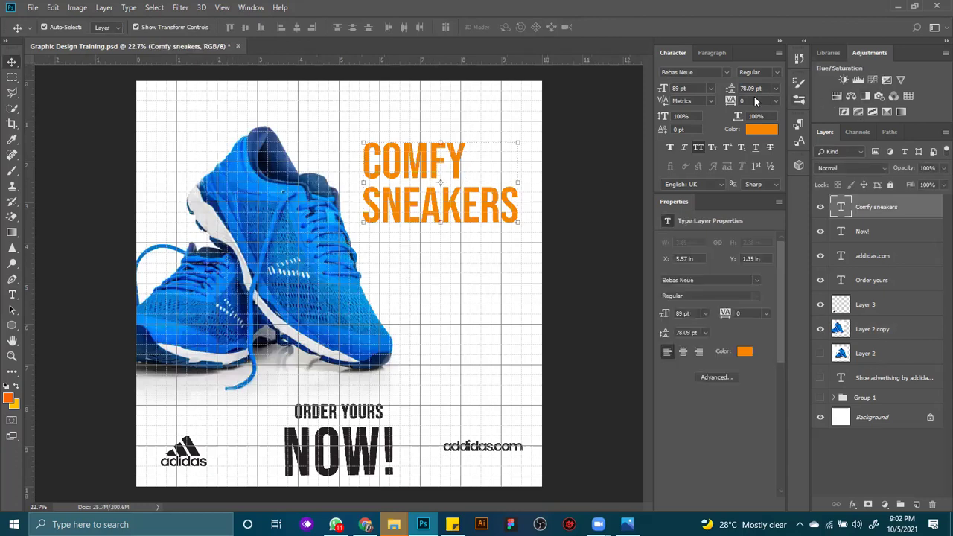
drag(733, 100, 732, 83)
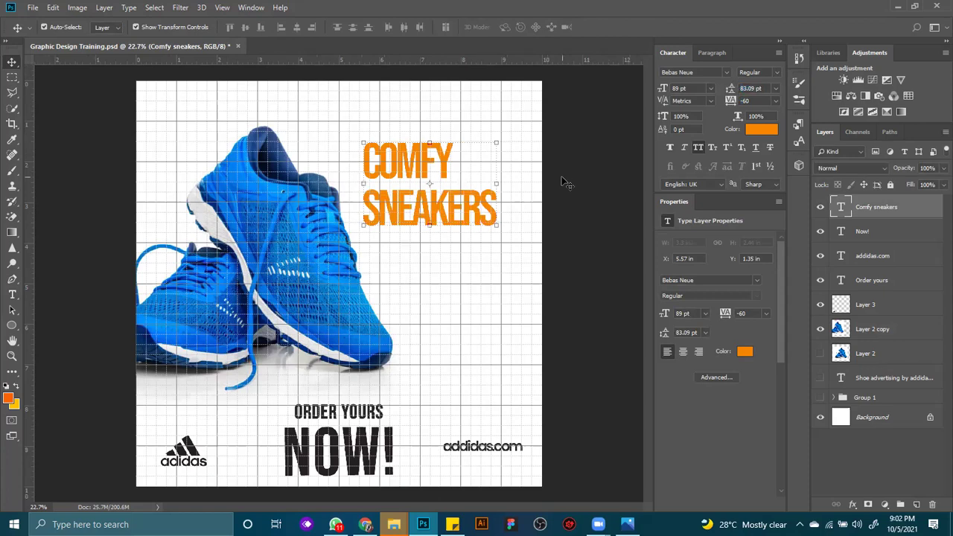
click(400, 178)
drag(400, 177, 426, 186)
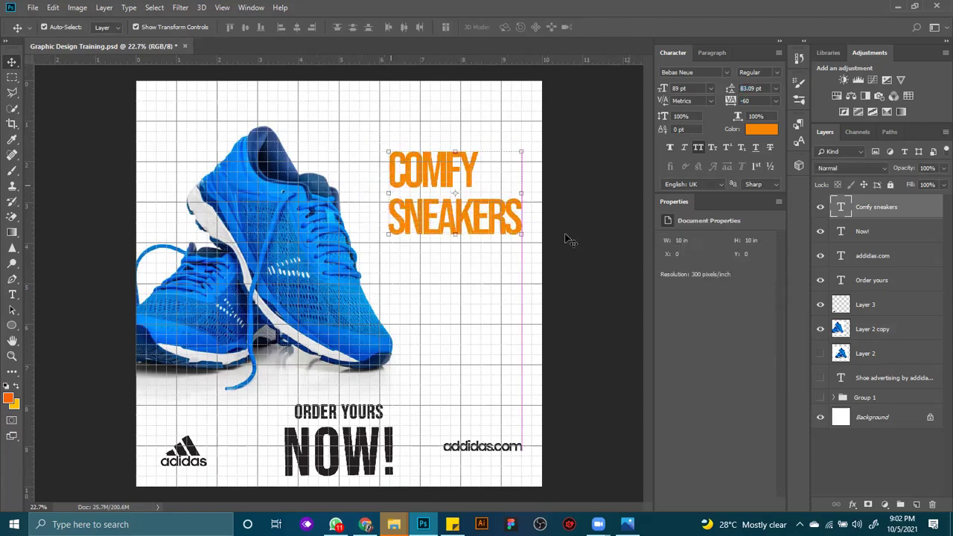
click(365, 413)
Move ORDER YOURS NOW! up beside the sneaker on the right.
shift+click(368, 446)
mouse_move(343, 449)
mouse_down()
mouse_move(462, 304)
mouse_move(438, 299)
mouse_up()
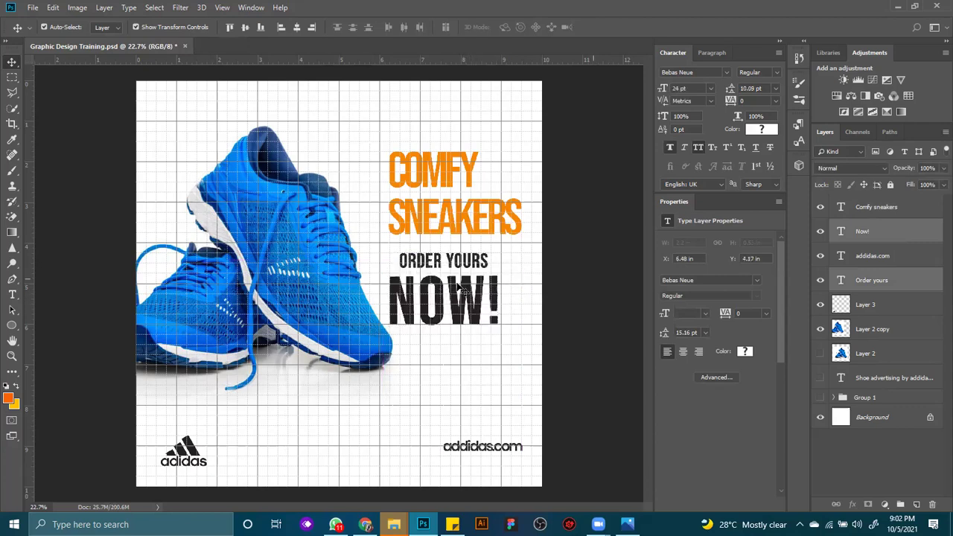
click(460, 266)
drag(459, 266, 455, 267)
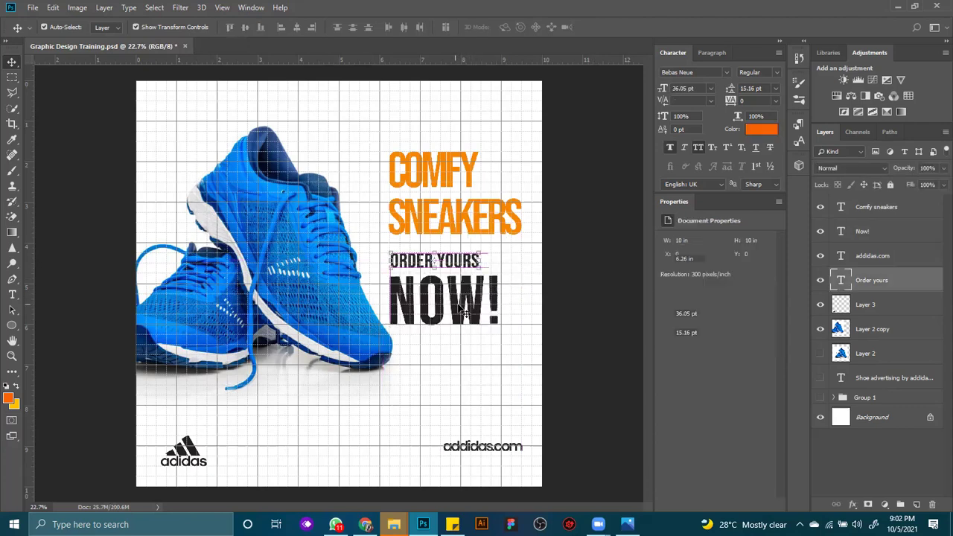
click(447, 270)
click(449, 269)
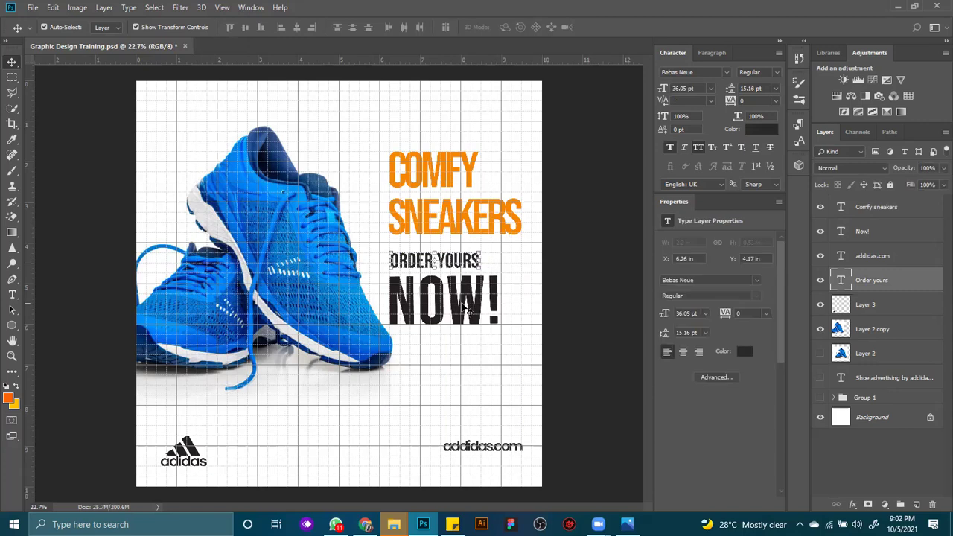
shift+click(467, 309)
Shrink ORDER YOURS NOW! to about 76% and settle its position.
key(ctrl+t)
drag(499, 253, 486, 261)
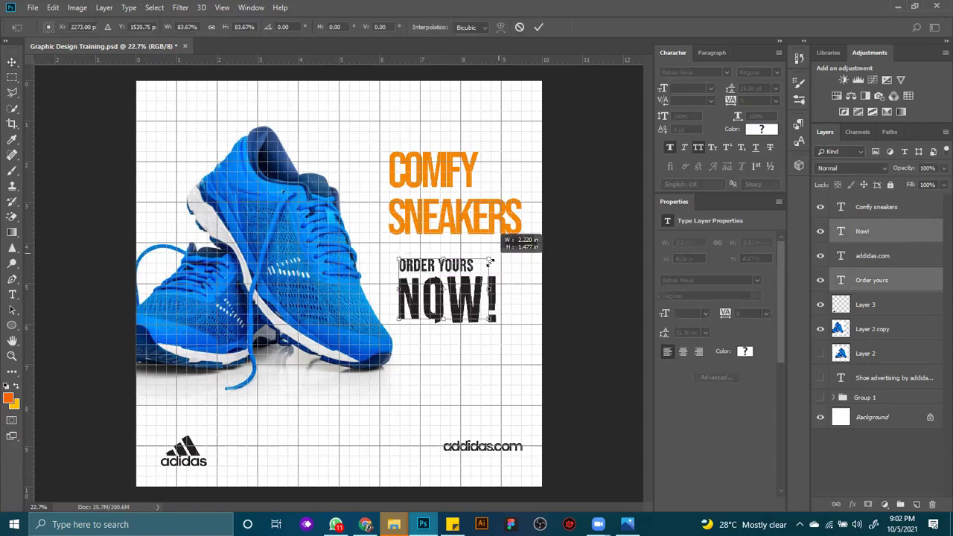
drag(450, 298, 439, 292)
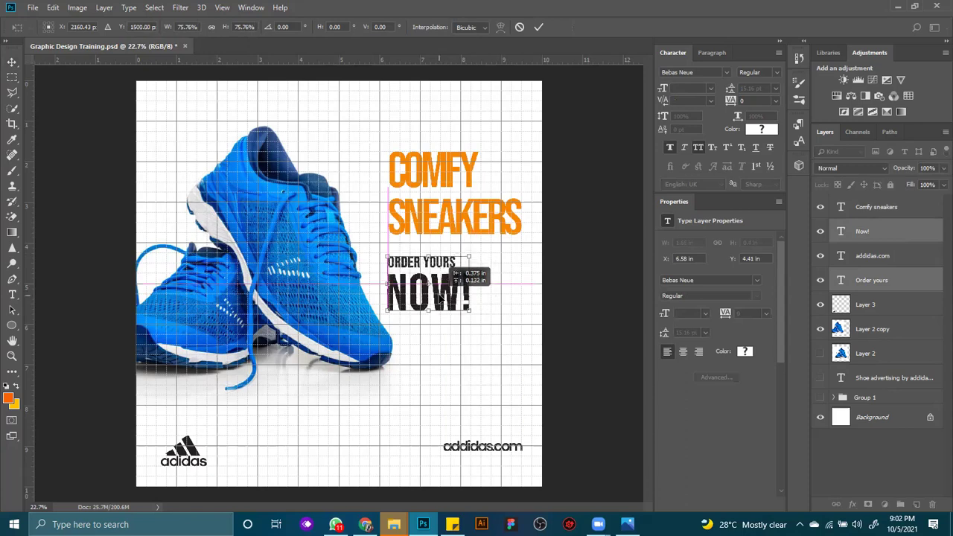
drag(441, 297, 441, 301)
key(Return)
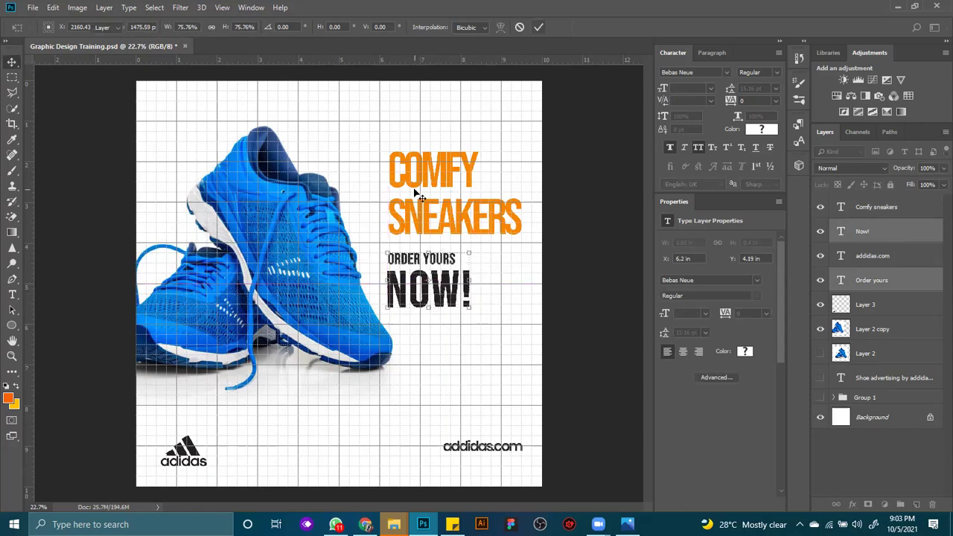
Place the tagline directly beneath the headline and lower COMFY SNEAKERS slightly.
click(419, 194)
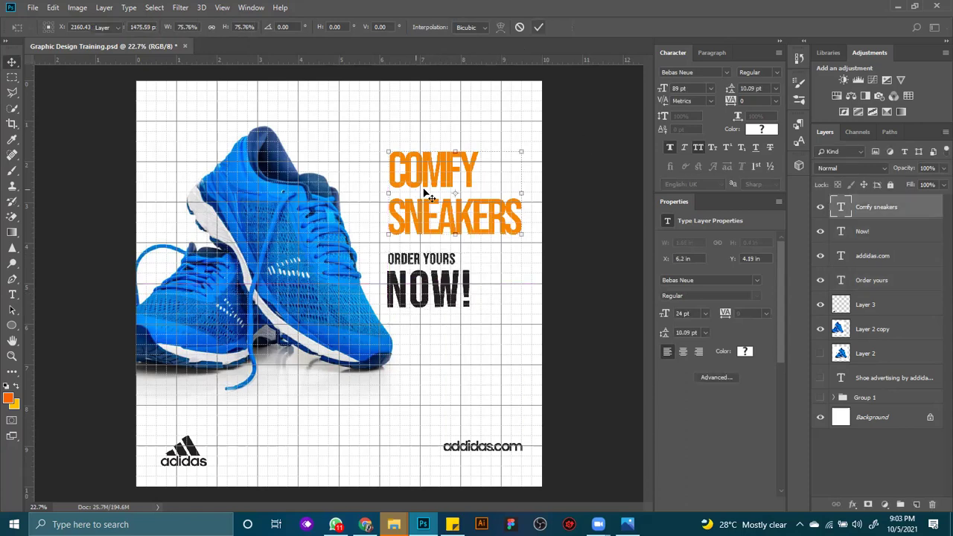
click(450, 267)
shift+click(455, 301)
drag(455, 301, 461, 309)
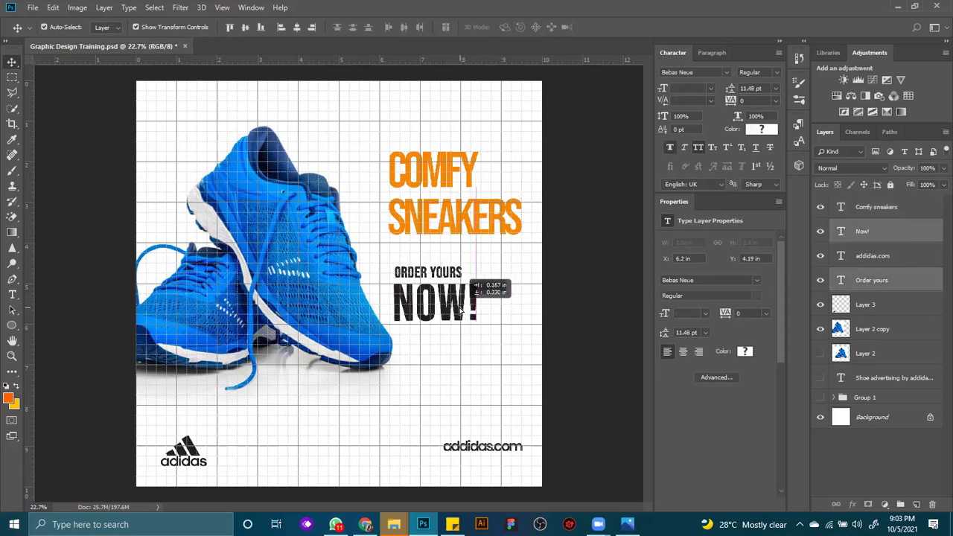
drag(484, 191, 480, 204)
Move addidas.com left and up level with the adidas logo, nudging the logo and shoe.
click(311, 423)
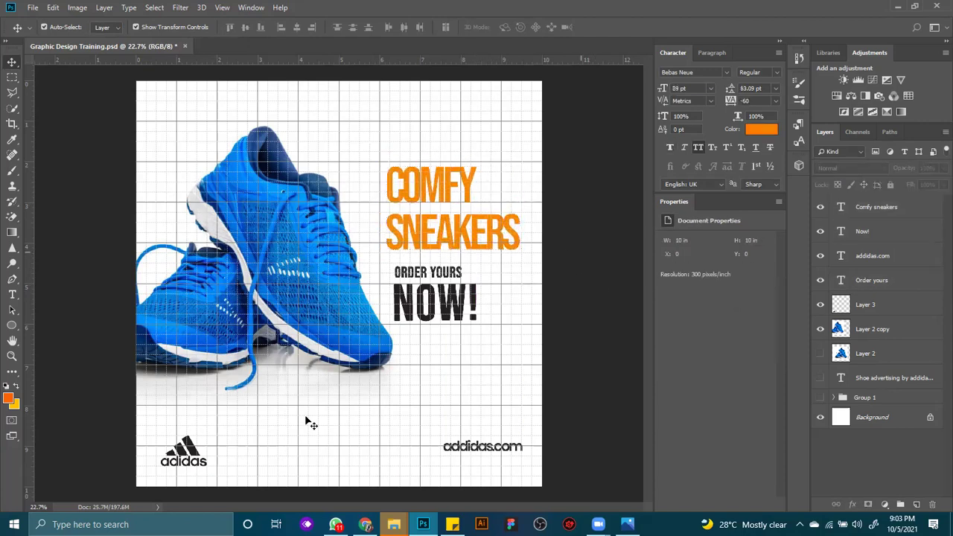
drag(193, 455, 193, 454)
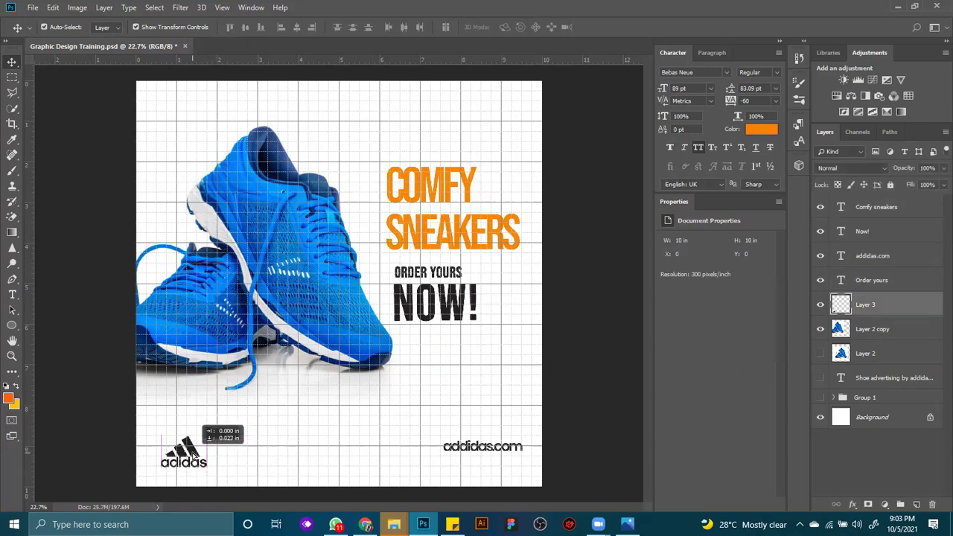
drag(488, 450, 485, 468)
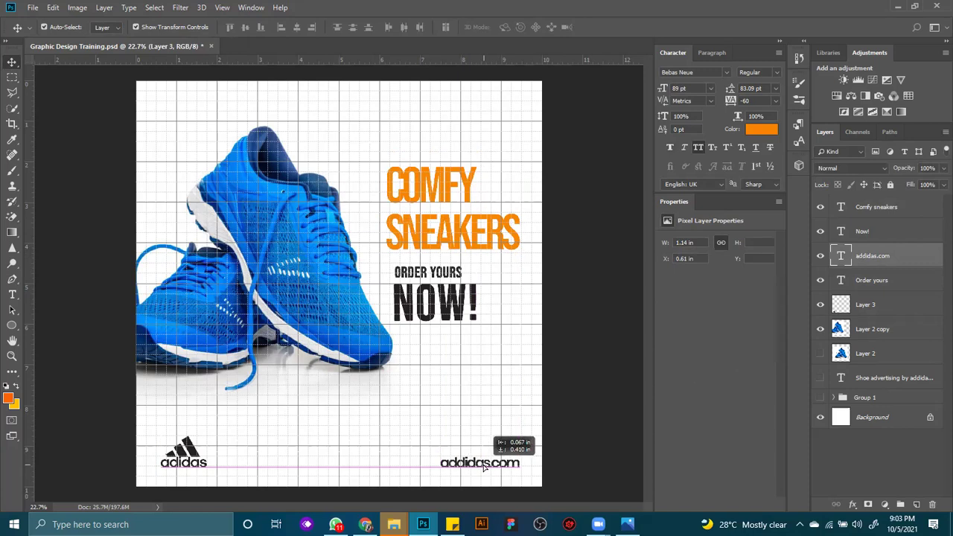
drag(485, 467, 440, 459)
click(572, 425)
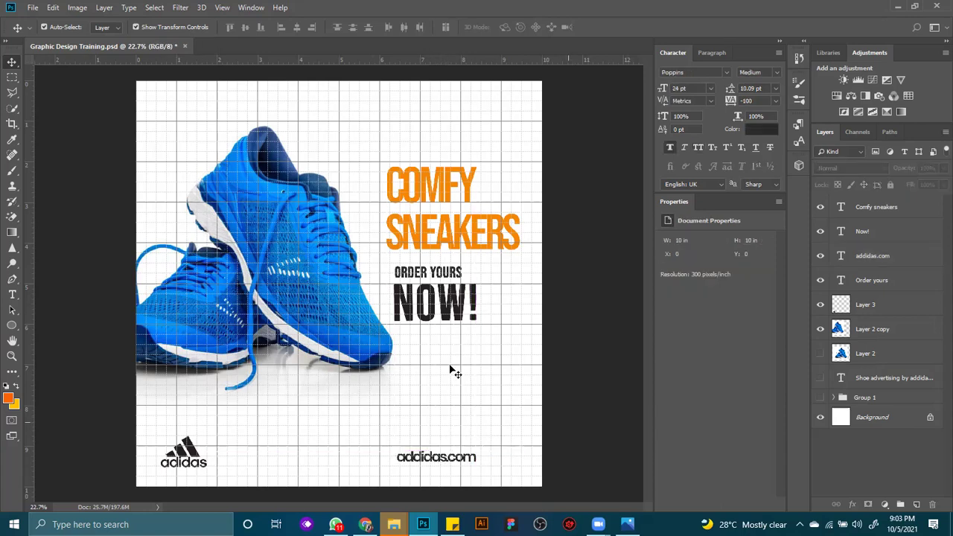
drag(308, 293, 318, 295)
click(572, 338)
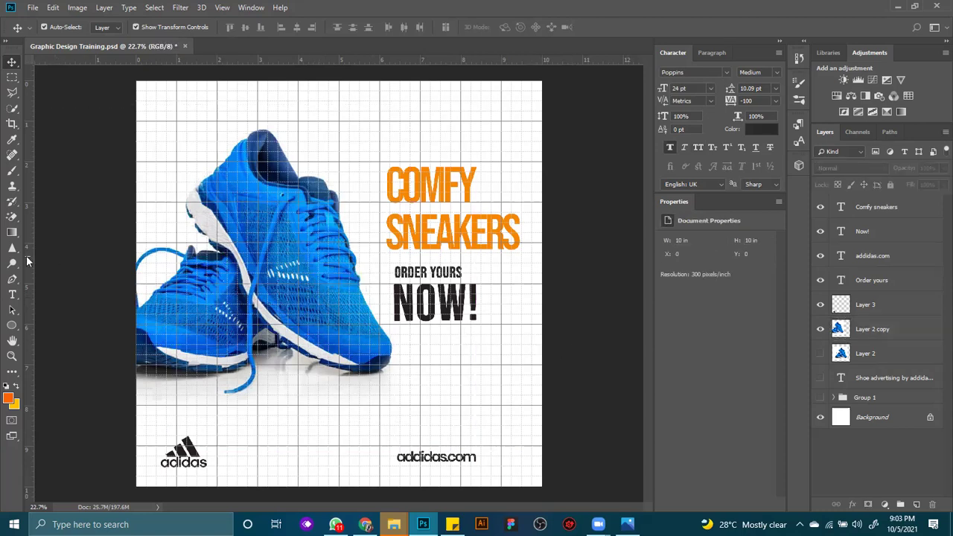
click(12, 325)
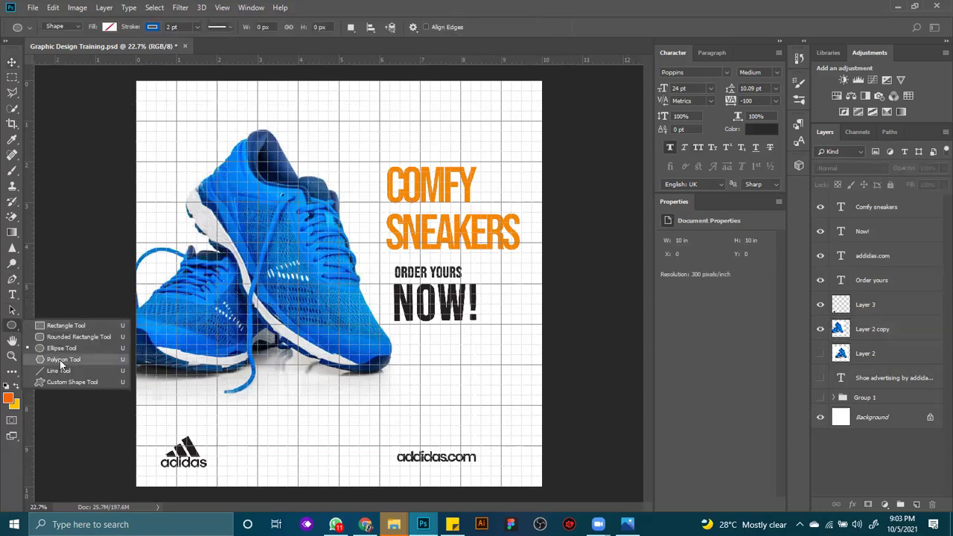
drag(156, 119, 488, 463)
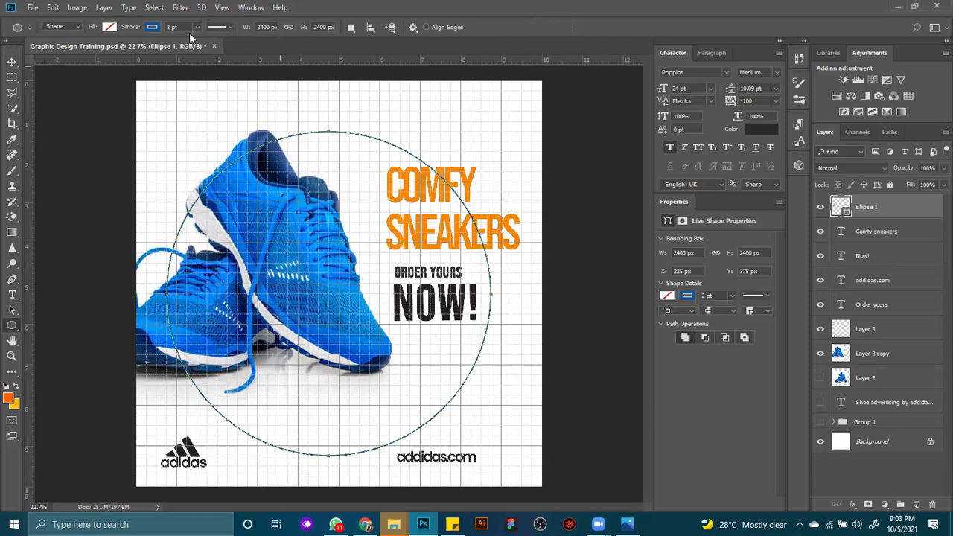
click(152, 27)
click(94, 88)
click(172, 27)
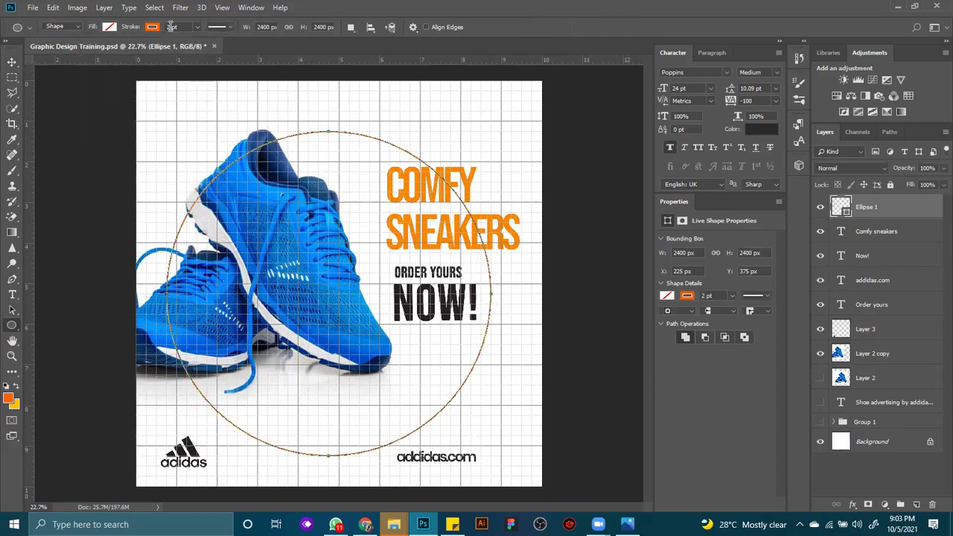
text(5)
key(Return)
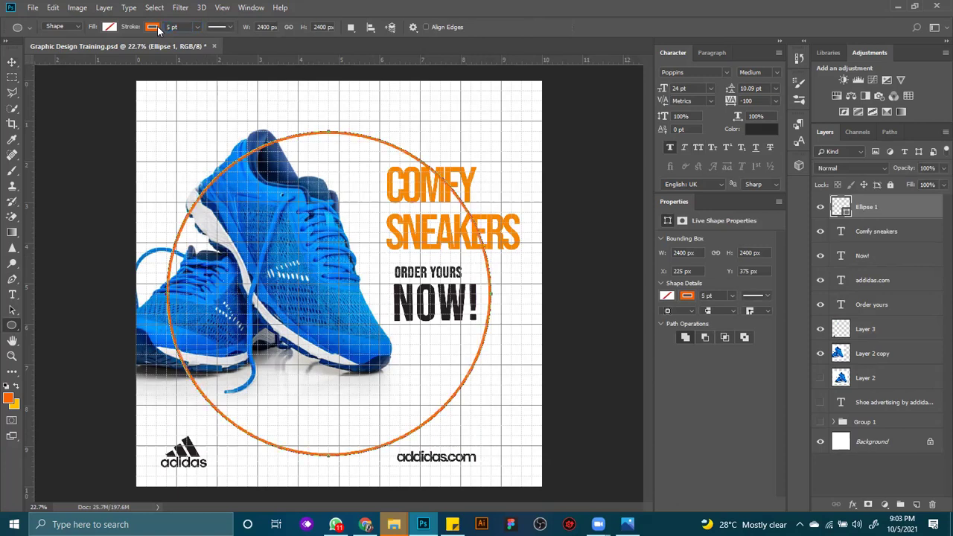
click(12, 62)
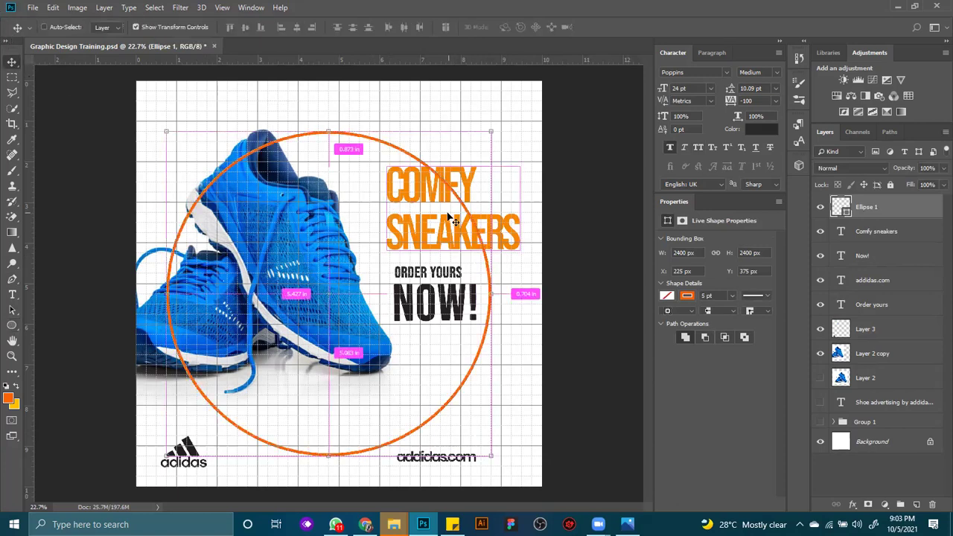
key(ctrl+t)
drag(509, 117, 447, 165)
drag(370, 251, 483, 240)
drag(564, 160, 485, 240)
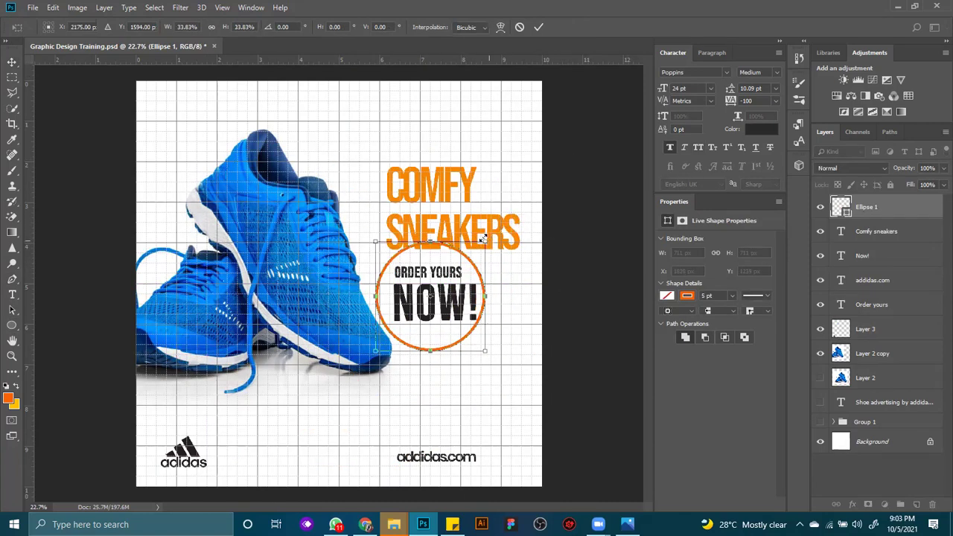
click(539, 27)
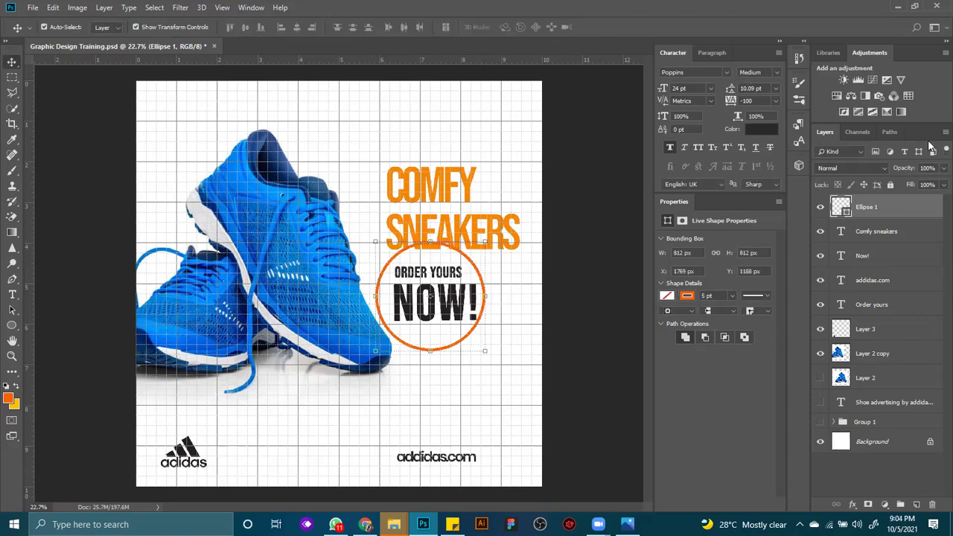
drag(914, 173, 858, 184)
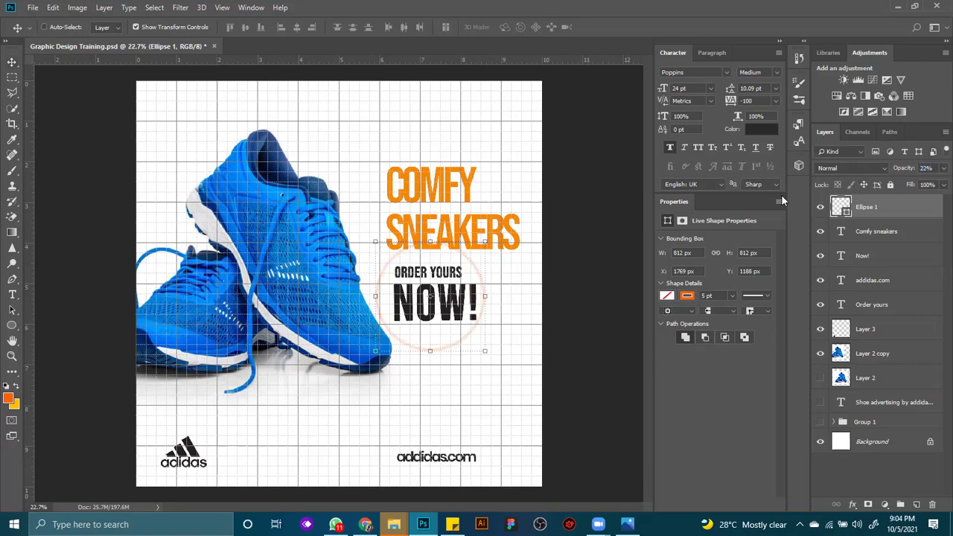
key(ctrl+t)
drag(488, 238, 462, 265)
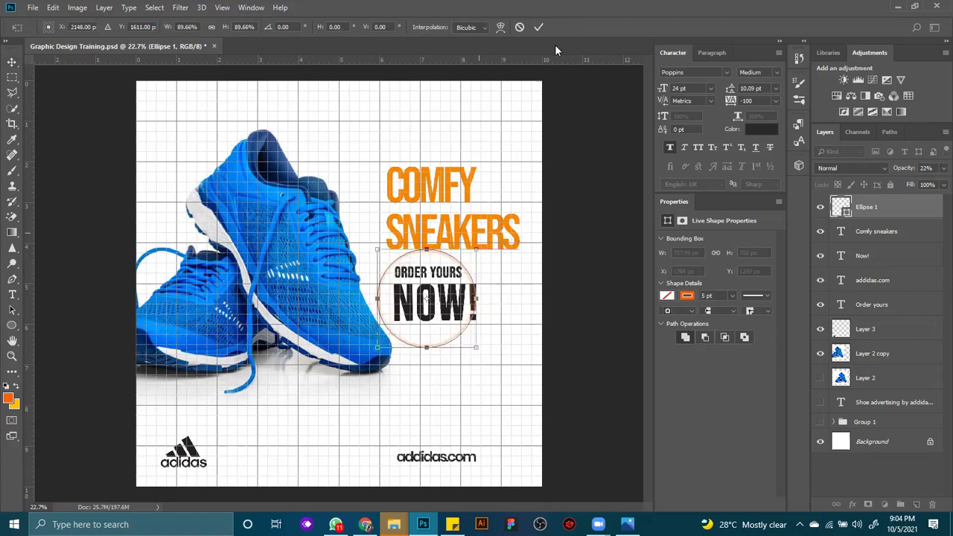
click(537, 28)
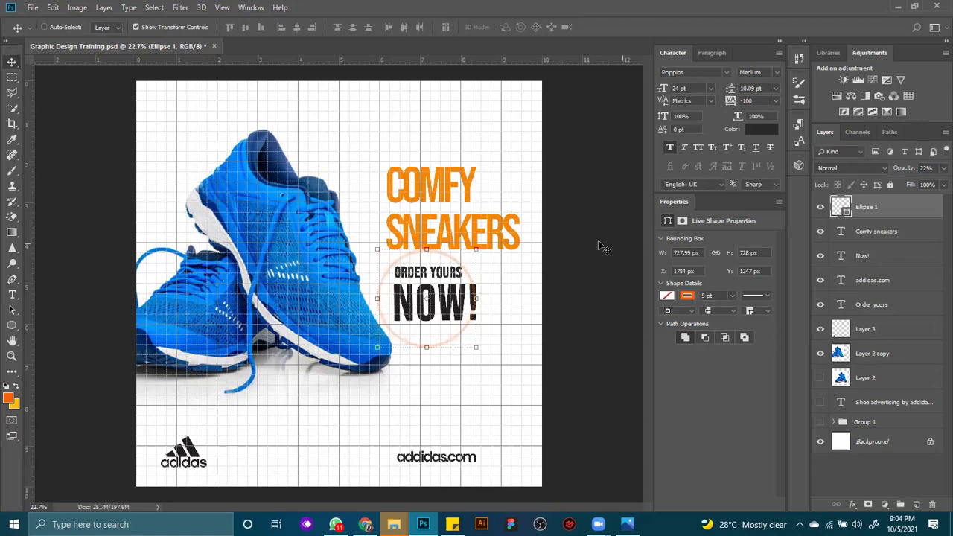
key(ctrl+t)
click(538, 27)
key(Delete)
Nudge the ORDER YOURS NOW! text slightly left and up.
click(527, 284)
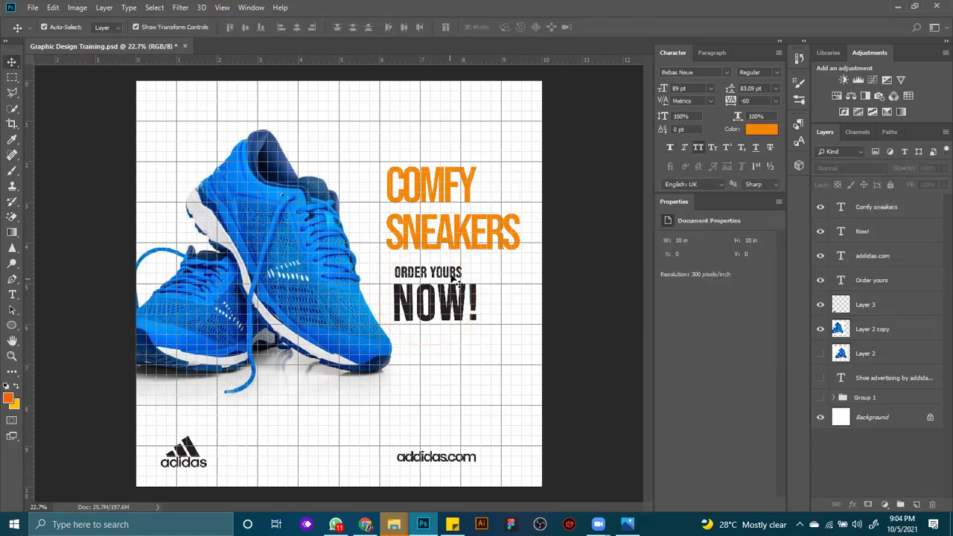
click(453, 277)
shift+click(462, 307)
drag(462, 306, 454, 303)
click(493, 143)
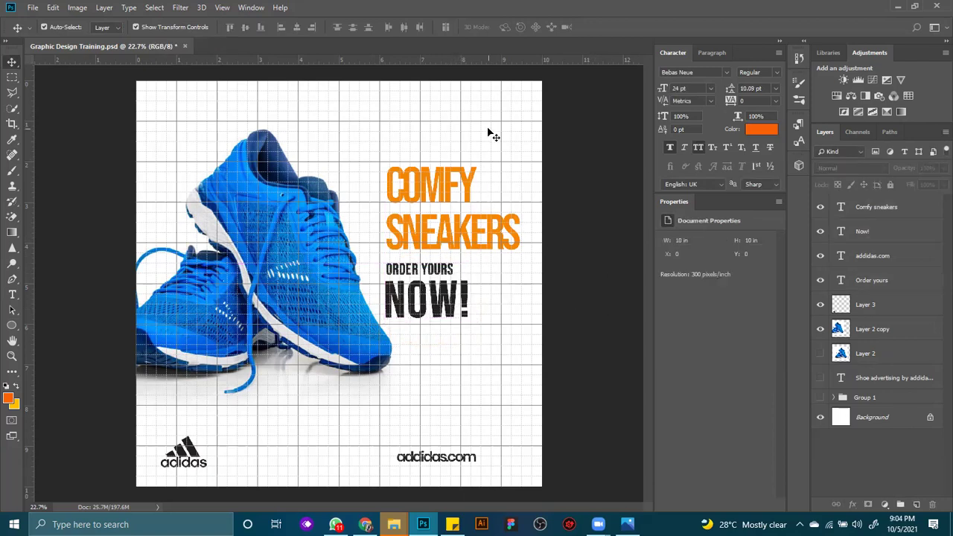
Hide the grid overlay and fine-tune the shoe image's position.
key(ctrl+apostrophe)
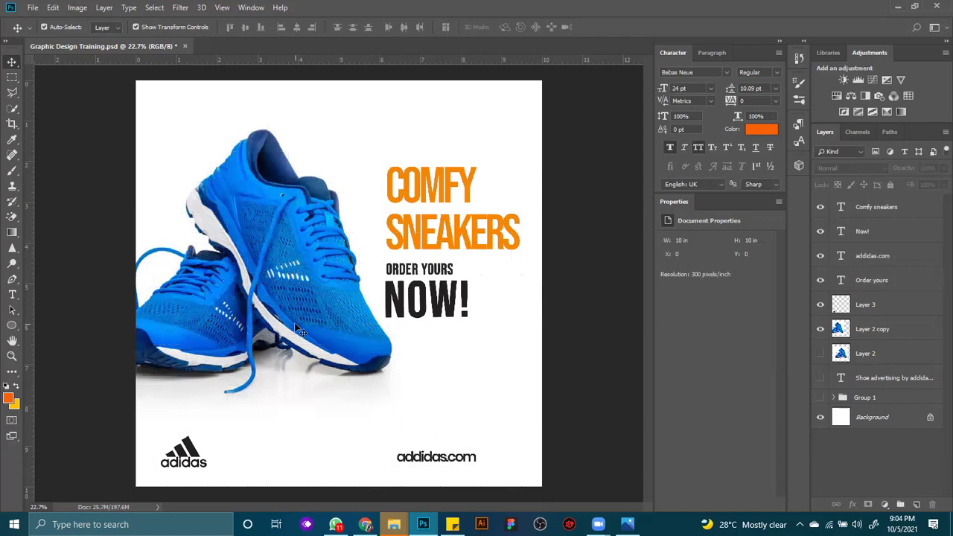
drag(298, 329, 299, 333)
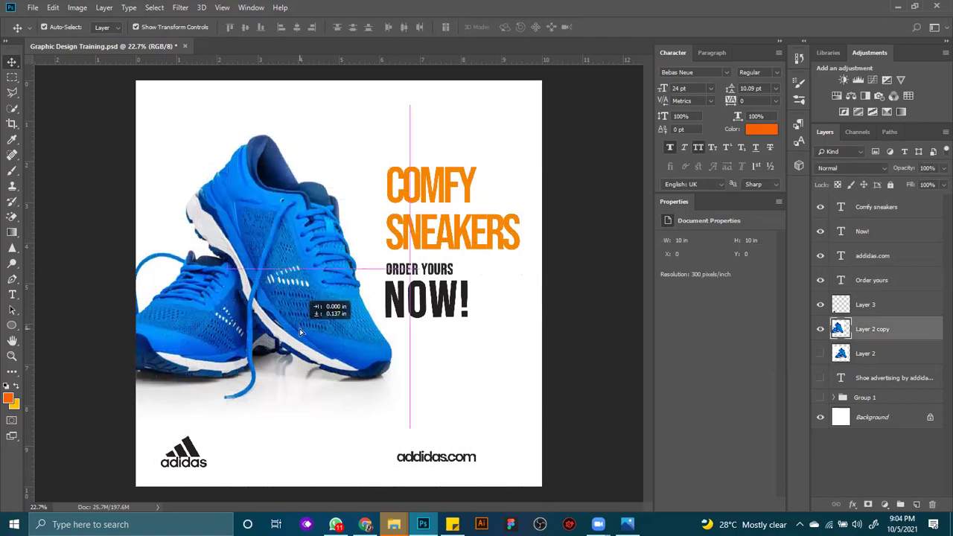
drag(298, 333, 301, 329)
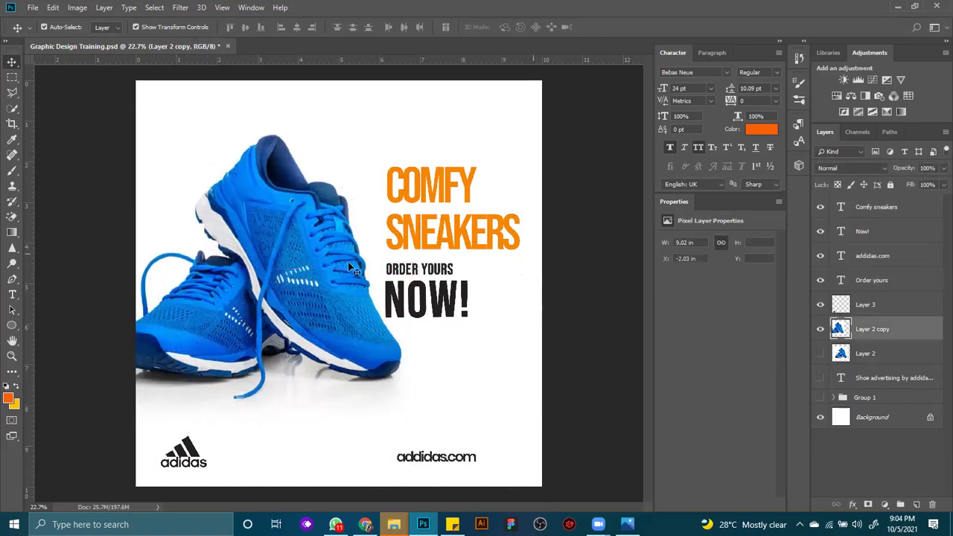
drag(309, 263, 300, 263)
click(480, 207)
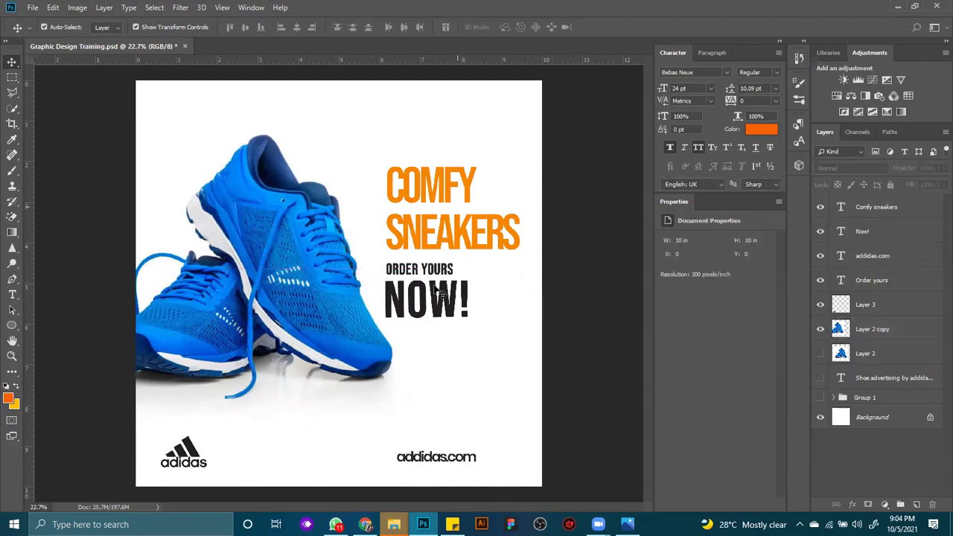
Lower ORDER YOURS NOW! and COMFY SNEAKERS slightly, then select the Background layer.
click(439, 272)
shift+click(449, 307)
drag(449, 307, 450, 314)
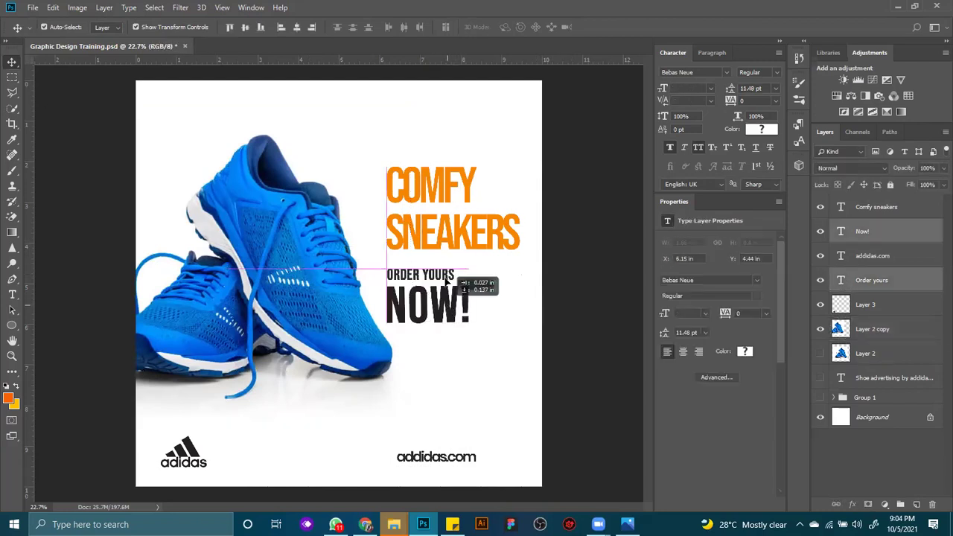
drag(433, 217, 432, 225)
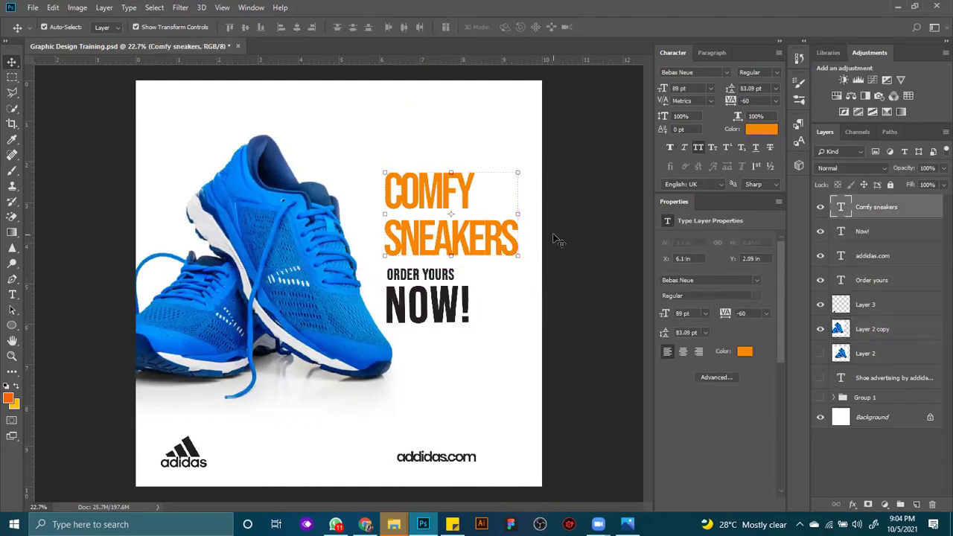
click(605, 332)
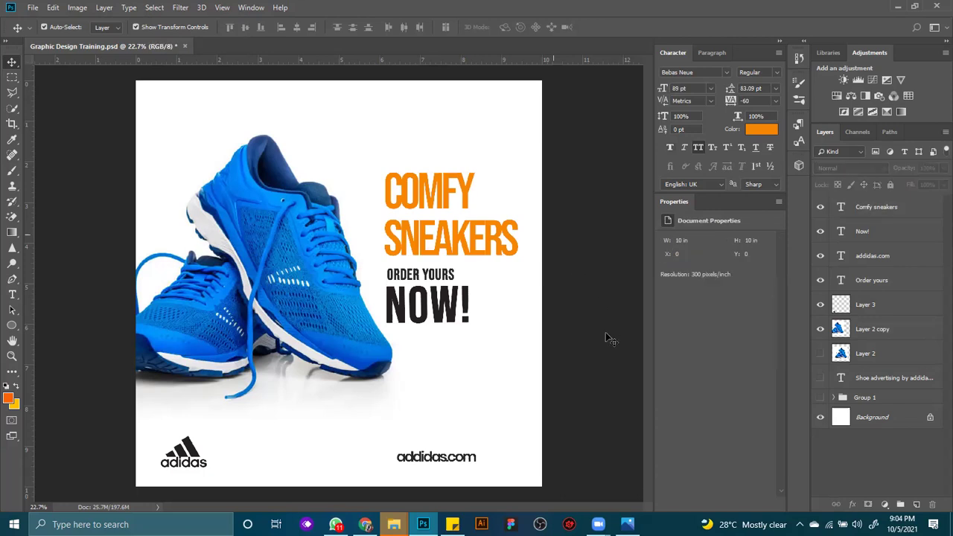
click(878, 419)
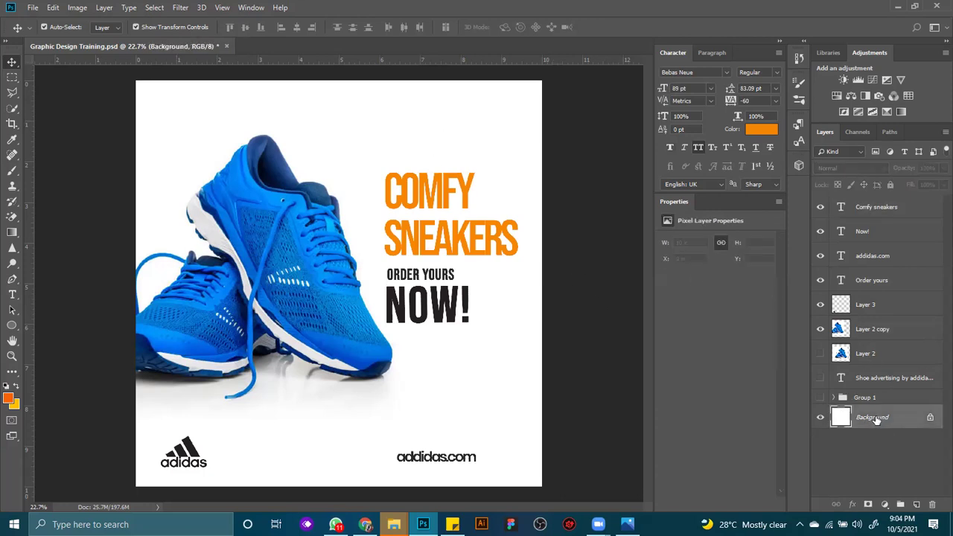
Convert the locked Background into editable Layer 0 and add a Pattern Overlay effect.
double_click(877, 419)
click(575, 152)
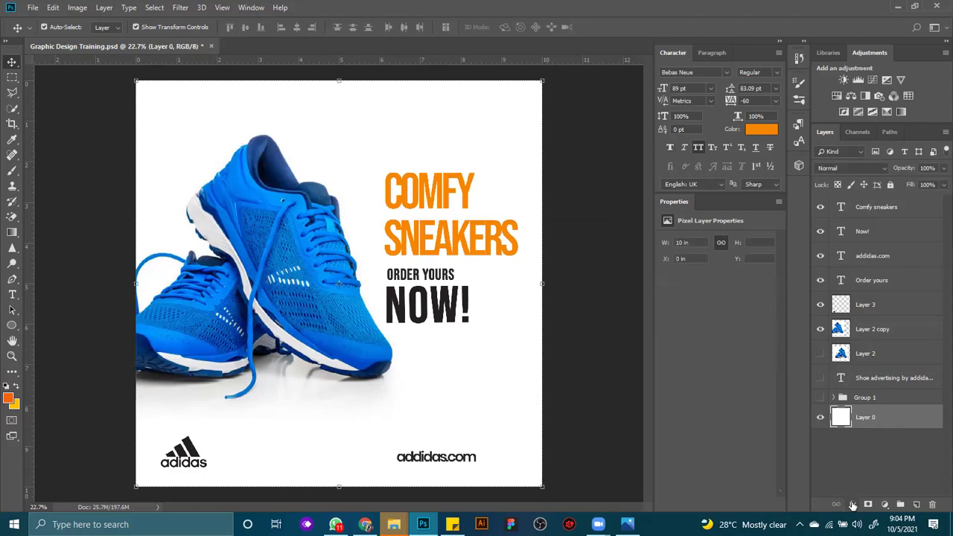
click(852, 504)
click(874, 474)
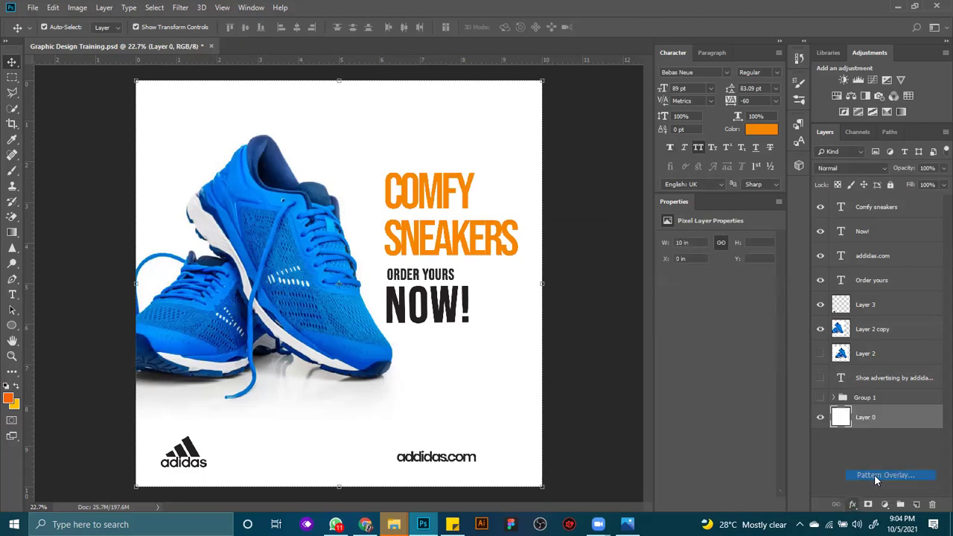
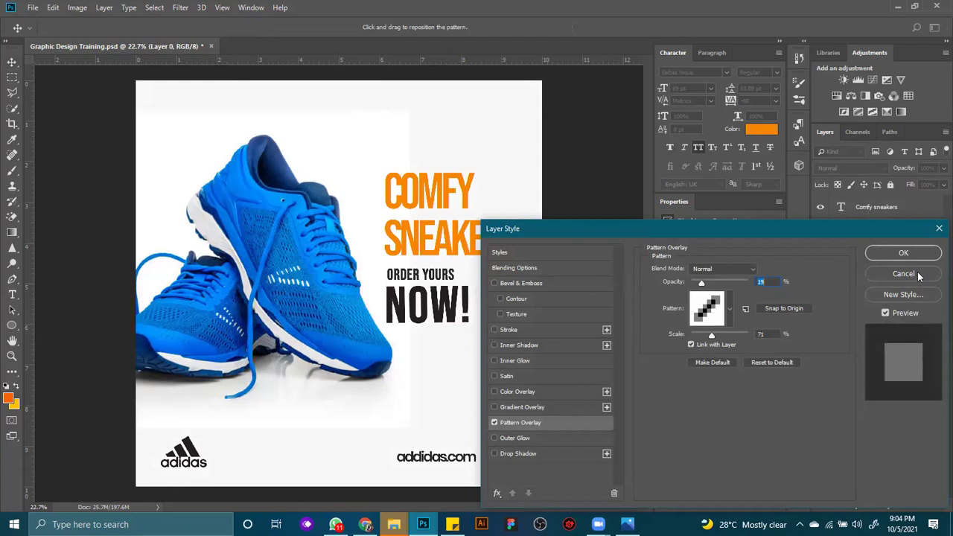
Fade Layer 0's Pattern Overlay to 0% opacity and confirm the layer style.
drag(702, 285, 751, 290)
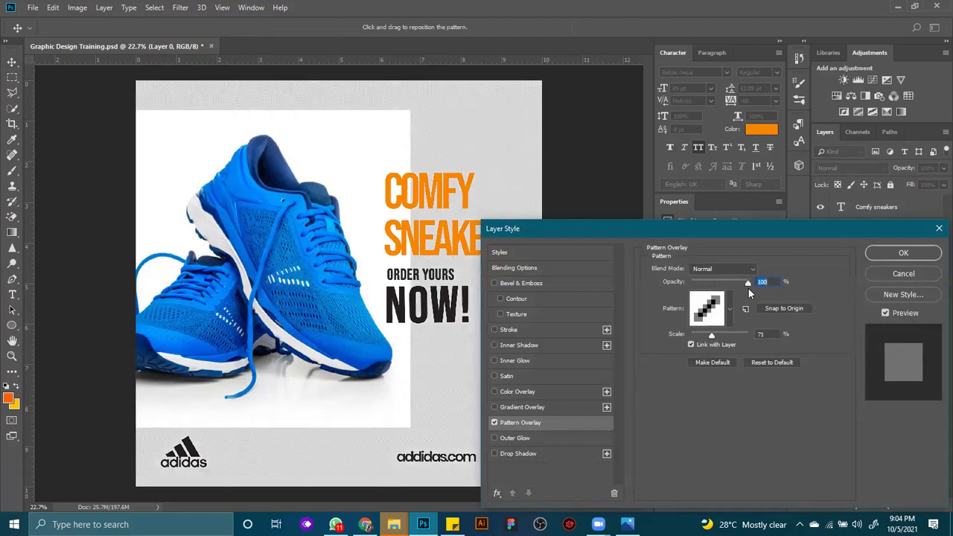
drag(740, 293, 691, 298)
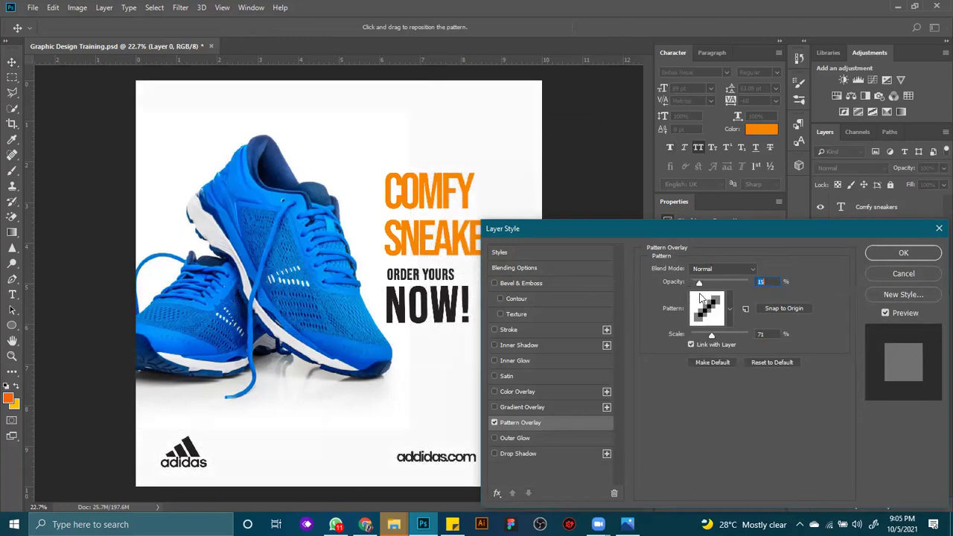
click(903, 252)
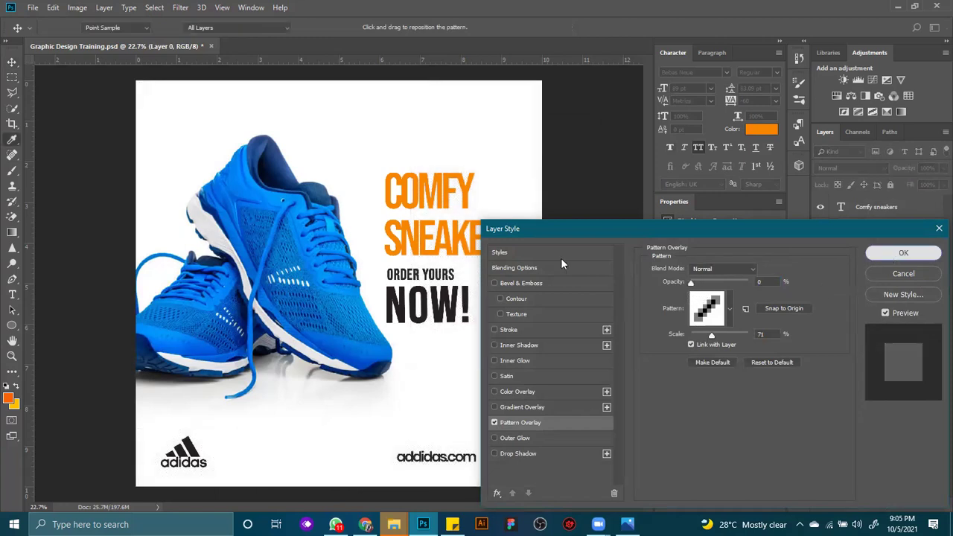
Erase the white backdrop around the shoe on Layer 2 copy with the Magic Eraser.
click(872, 328)
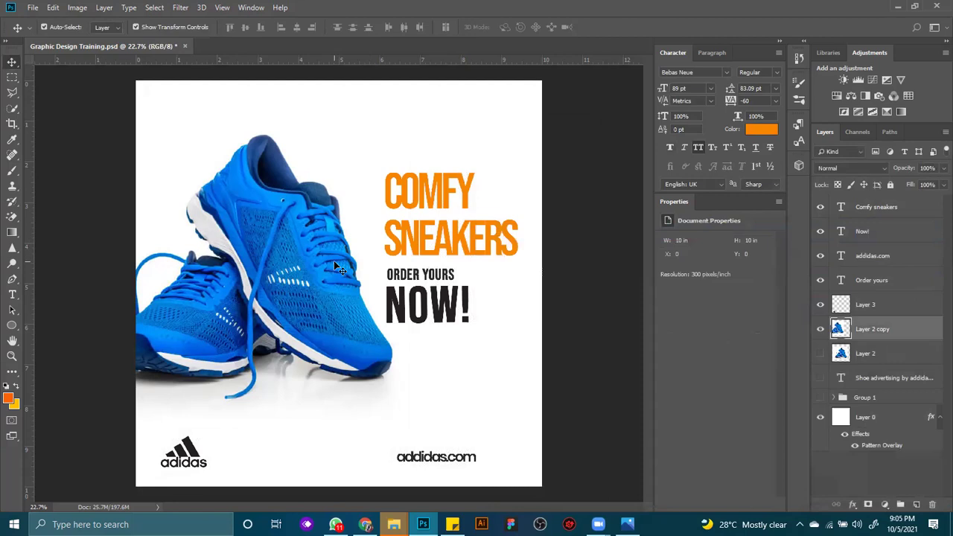
click(12, 217)
click(170, 161)
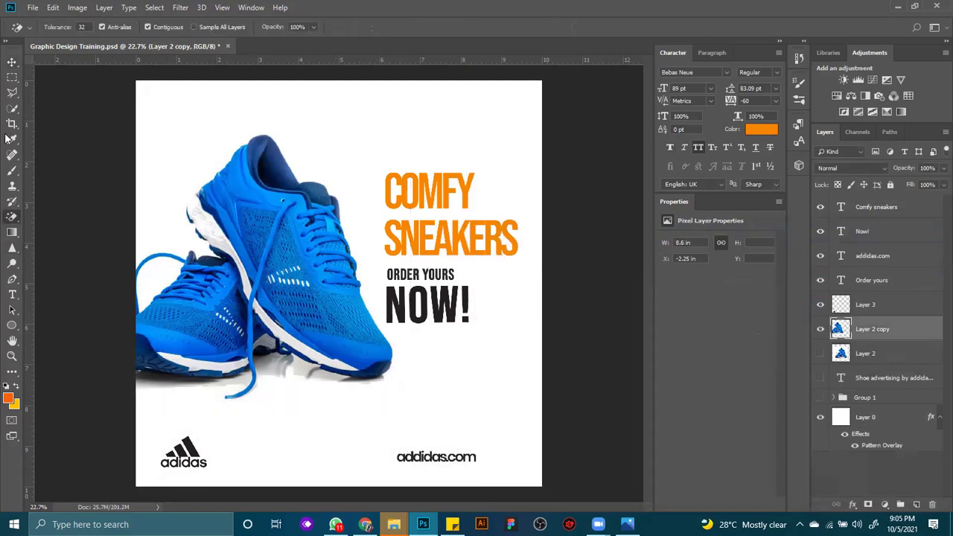
click(12, 60)
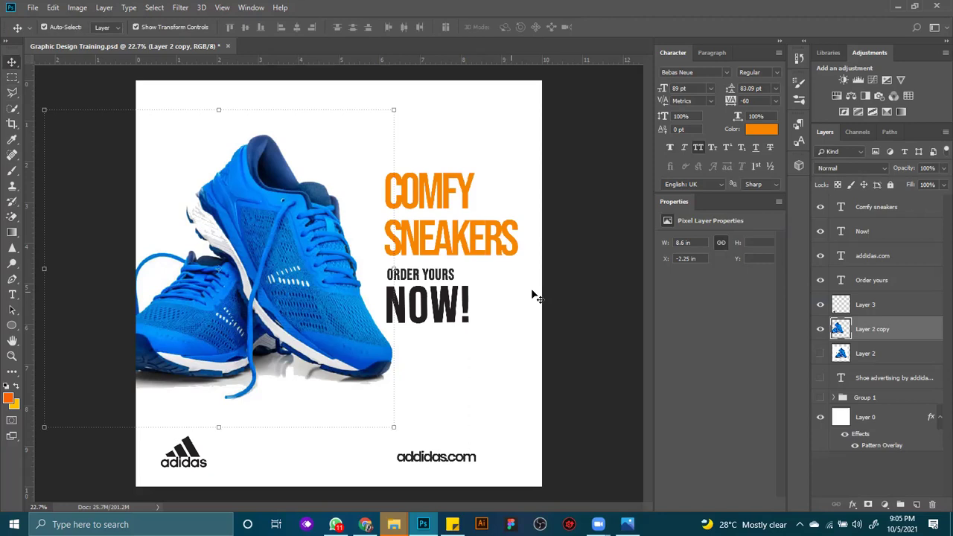
Select background Layer 0 and reopen its Pattern Overlay settings.
click(525, 267)
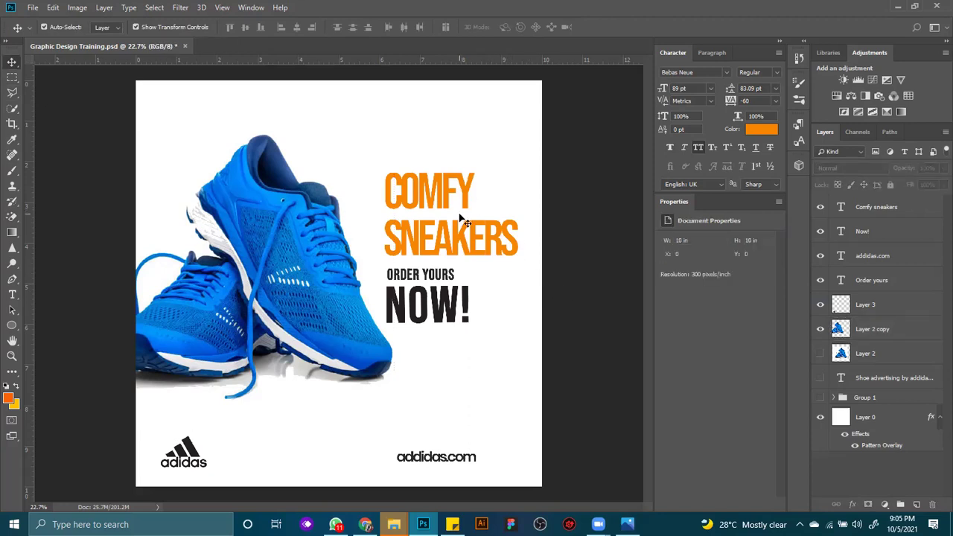
click(460, 211)
click(871, 417)
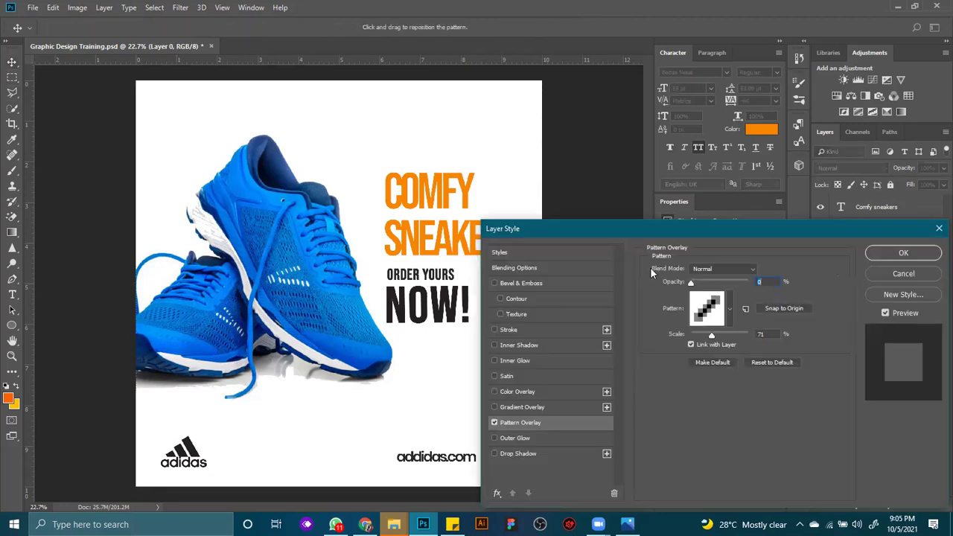
Give Layer 0 a diagonal Pattern Overlay at 46% opacity and 168% scale.
click(731, 305)
click(725, 346)
click(745, 346)
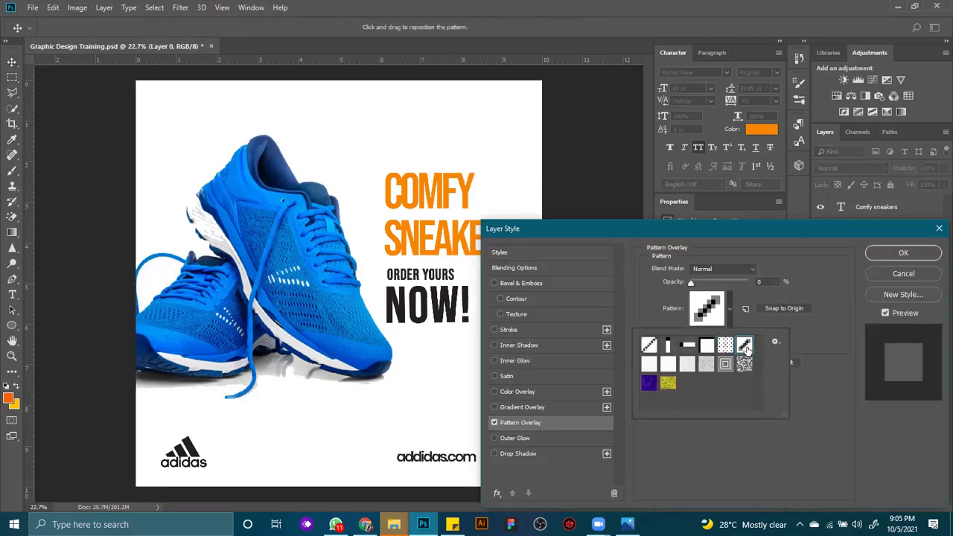
click(691, 287)
mouse_move(692, 284)
mouse_down()
mouse_move(742, 286)
mouse_move(718, 285)
mouse_up()
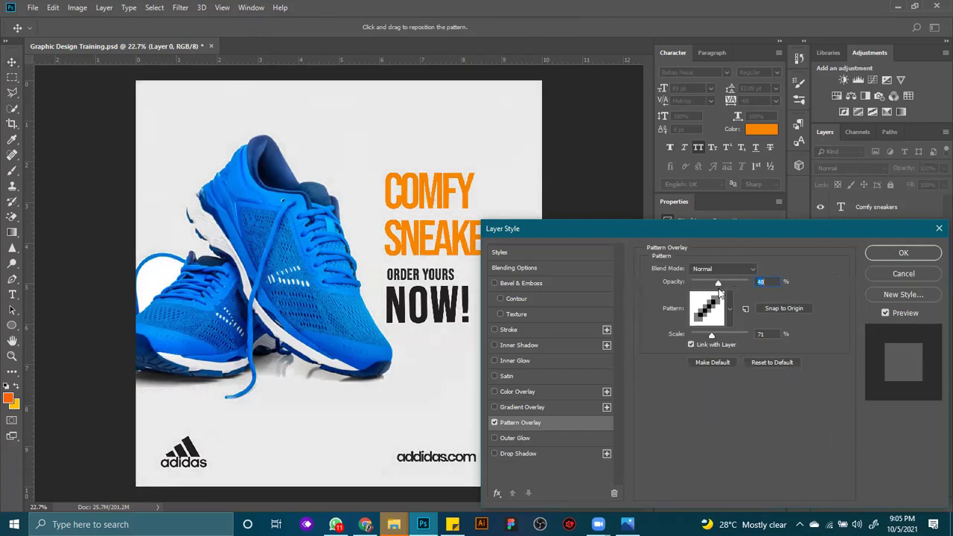
drag(712, 336, 722, 339)
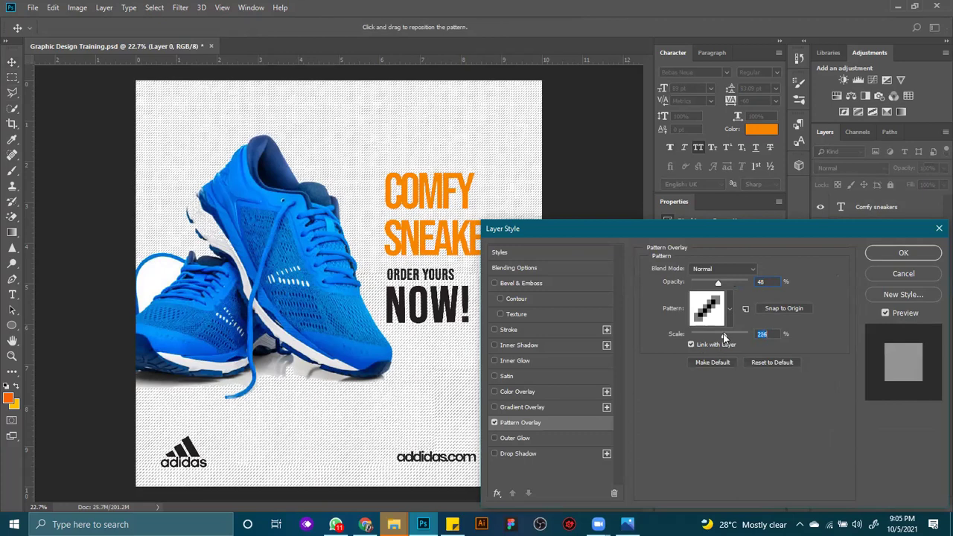
drag(719, 289, 717, 289)
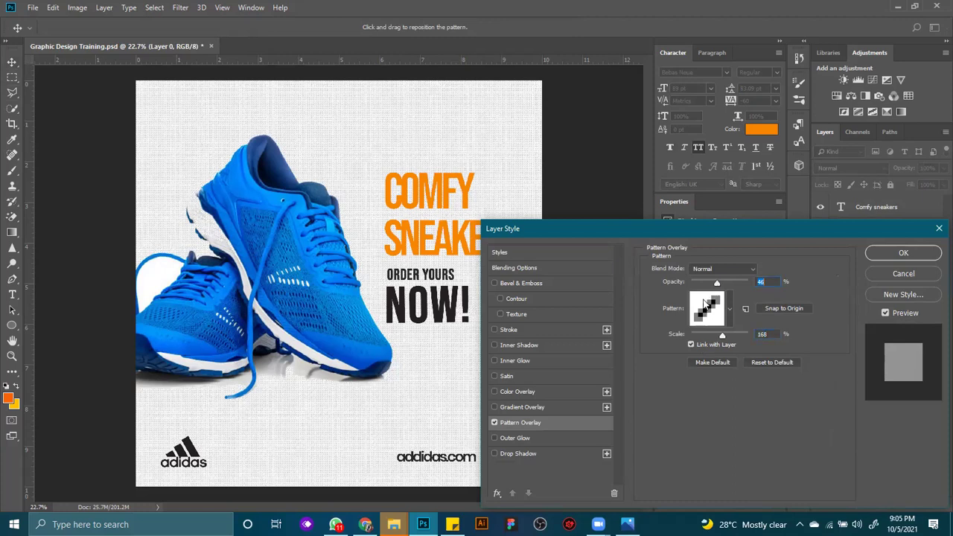
click(903, 254)
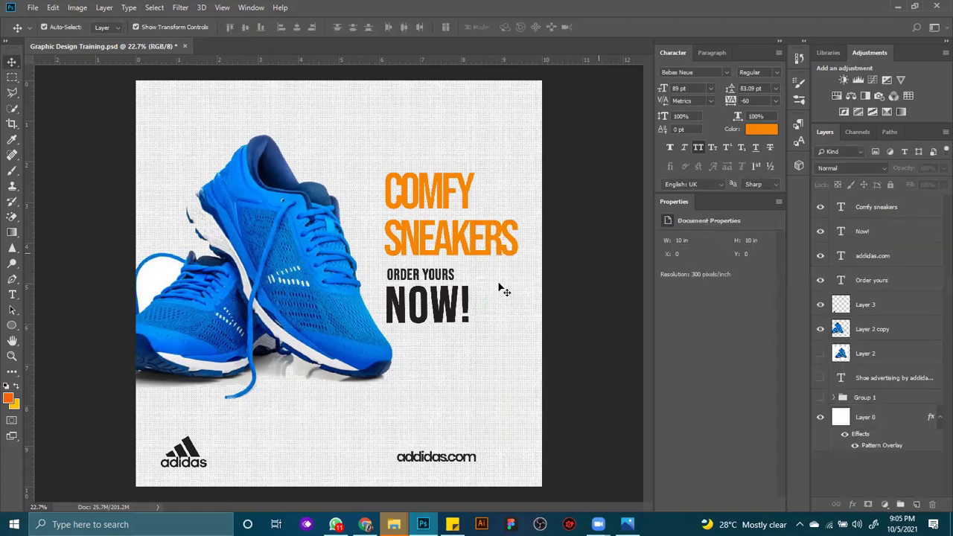
Nudge ORDER YOURS NOW! down and lower the COMFY SNEAKERS headline slightly.
click(457, 321)
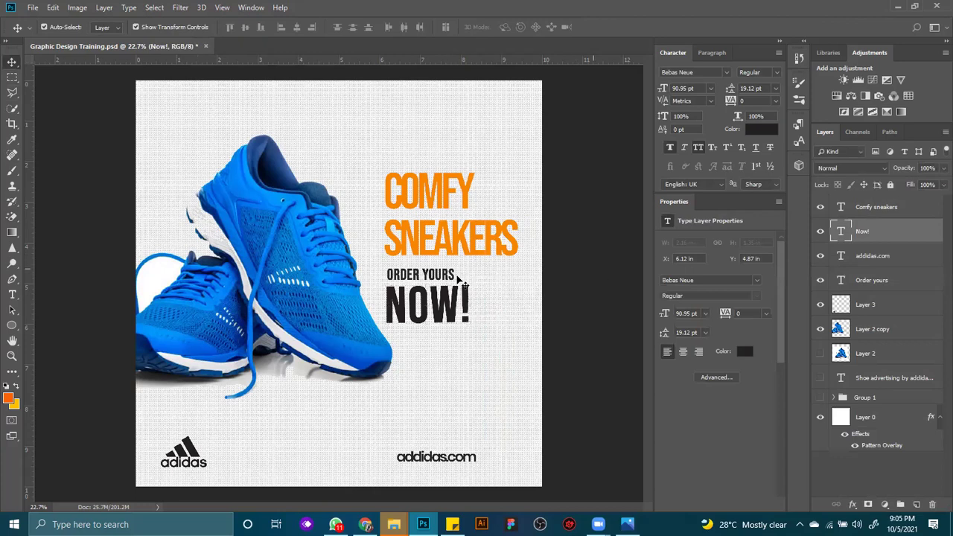
click(446, 279)
click(444, 279)
shift+click(450, 299)
drag(451, 299, 451, 306)
drag(458, 225, 458, 231)
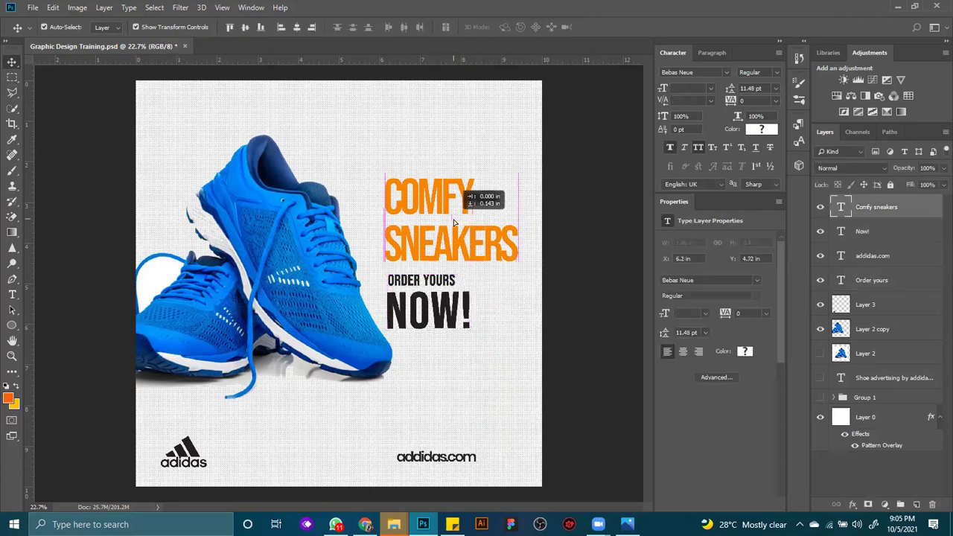
Change the COMFY SNEAKERS text colour to red #e31000.
click(761, 129)
drag(572, 214, 775, 214)
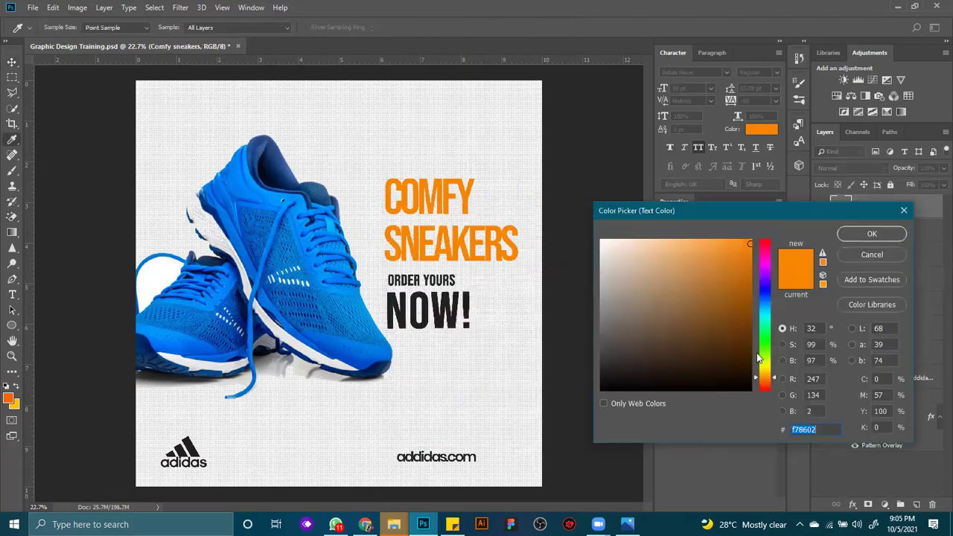
drag(767, 384, 766, 389)
drag(730, 335, 738, 296)
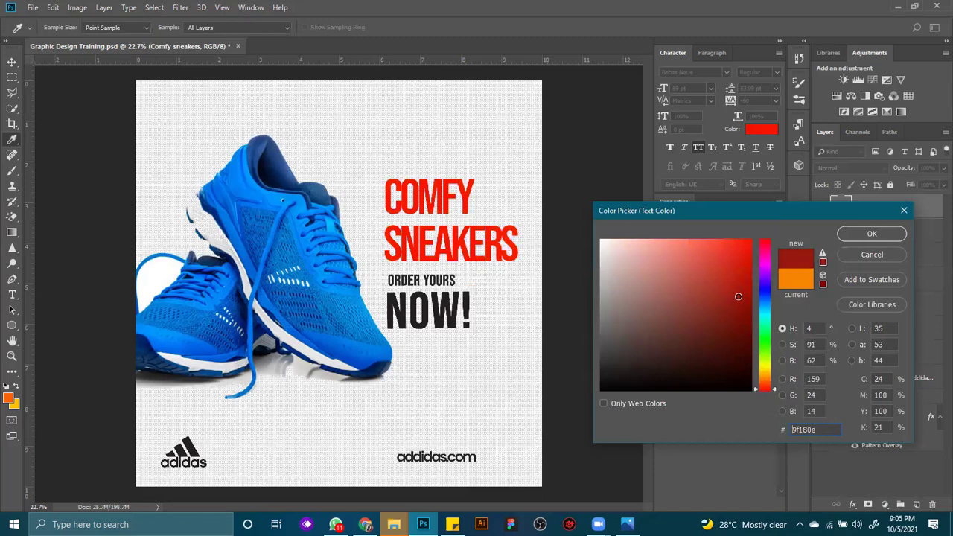
drag(741, 293, 741, 290)
click(726, 292)
mouse_move(726, 293)
mouse_down()
mouse_move(743, 298)
mouse_move(744, 255)
mouse_up()
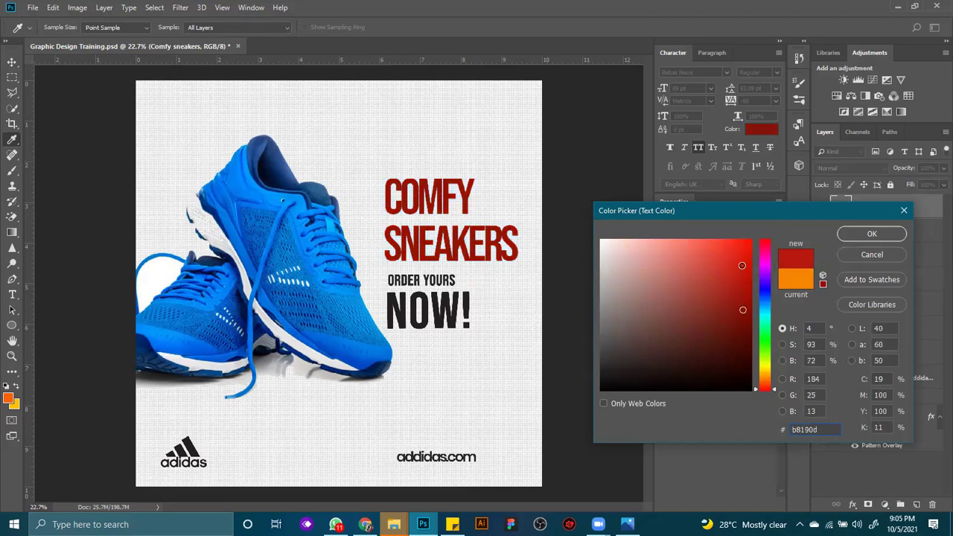
drag(745, 258, 752, 257)
click(871, 233)
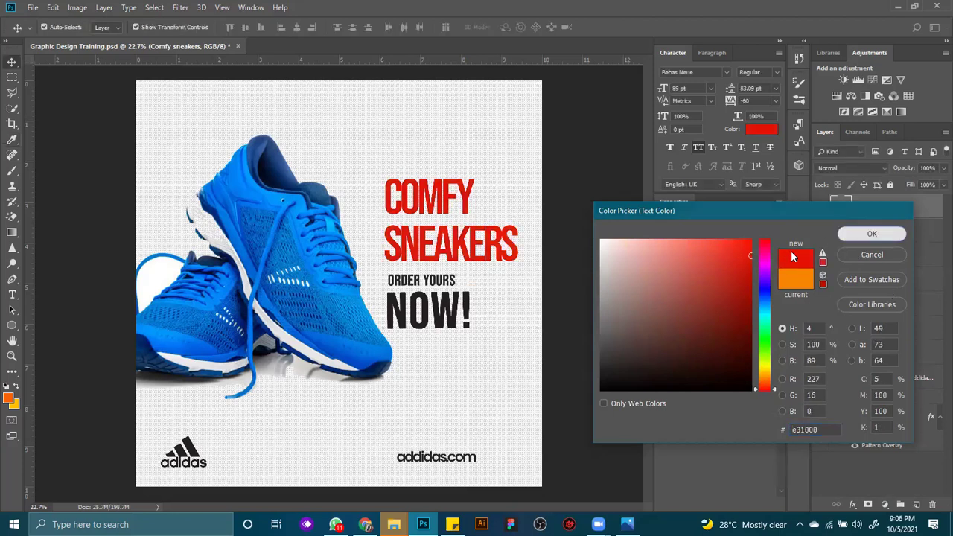
click(445, 287)
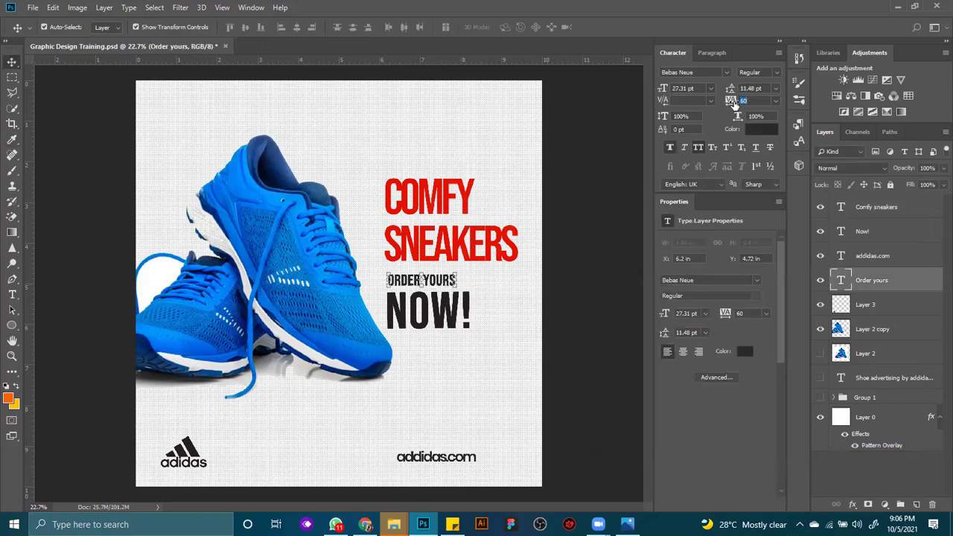
Widen ORDER YOURS tracking to 120 and align NOW! beneath it.
drag(734, 104, 732, 102)
text(120)
click(605, 238)
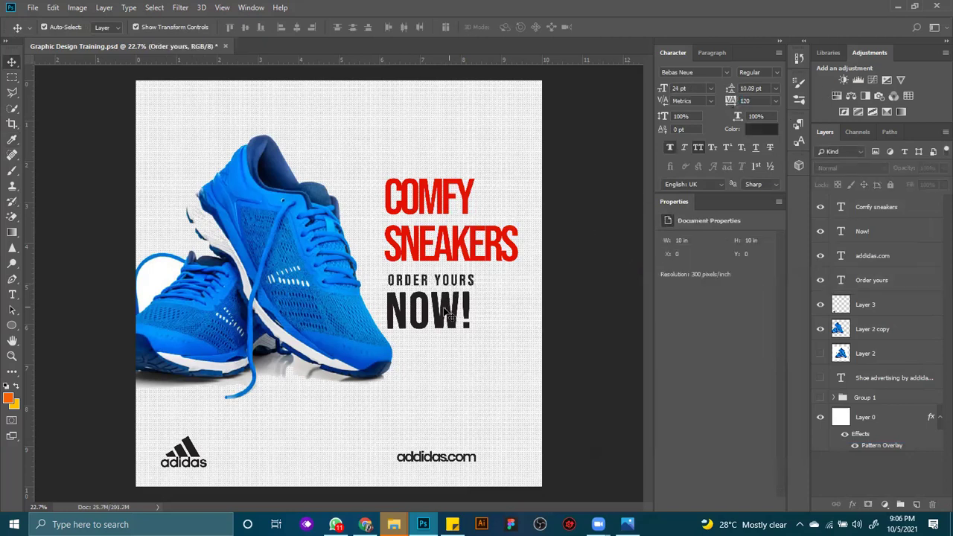
drag(433, 317, 441, 316)
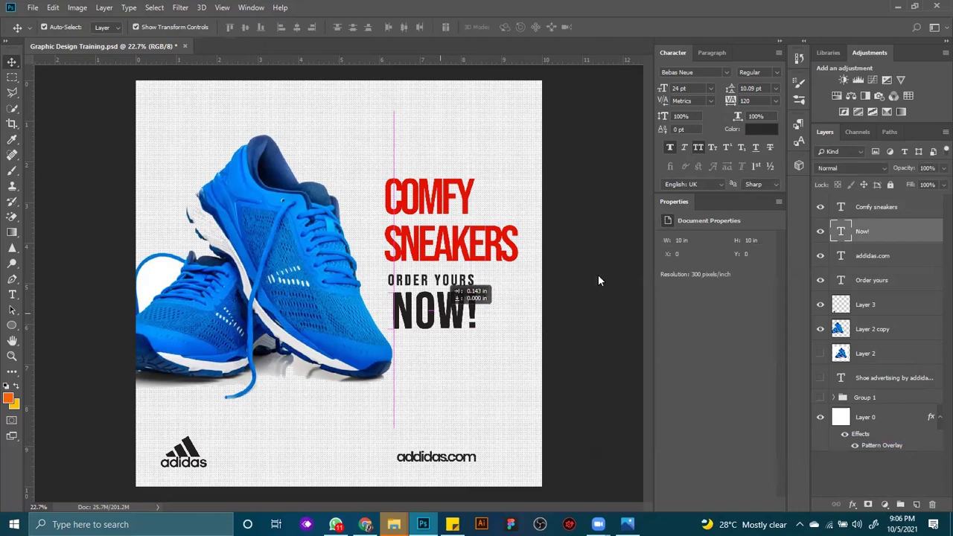
key(Left)
key(Left)
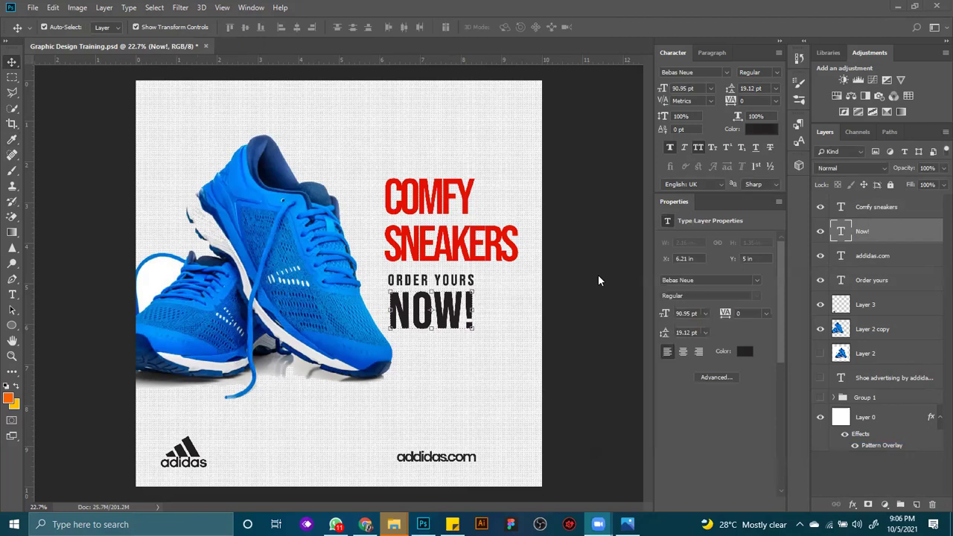
click(570, 275)
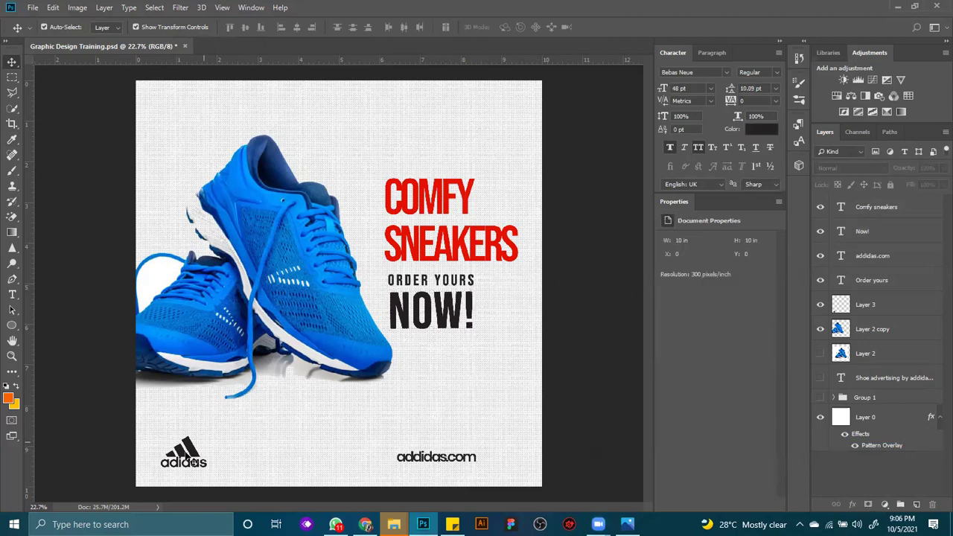
Move the adidas logo above addidas.com and lower both together.
mouse_move(192, 456)
mouse_down()
mouse_move(434, 370)
mouse_move(441, 431)
mouse_up()
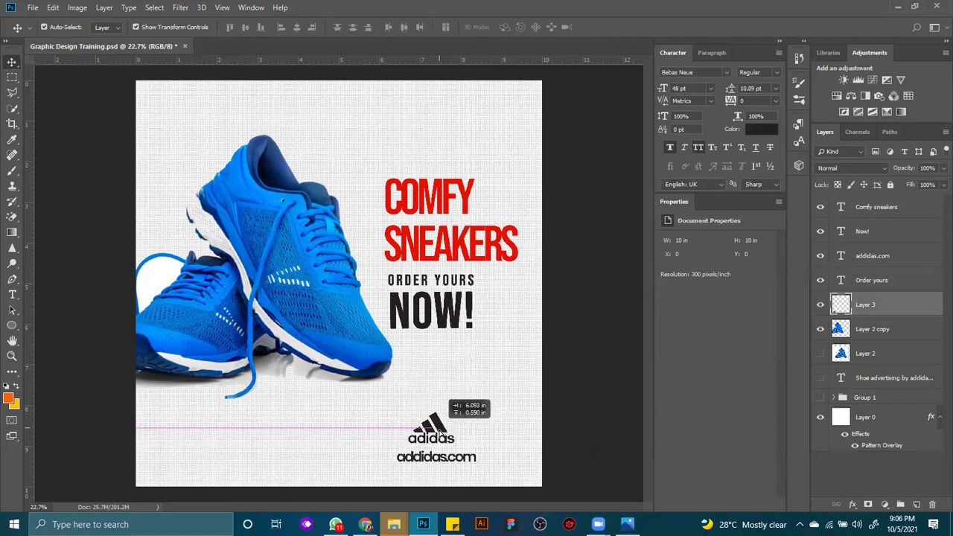
click(574, 415)
click(453, 457)
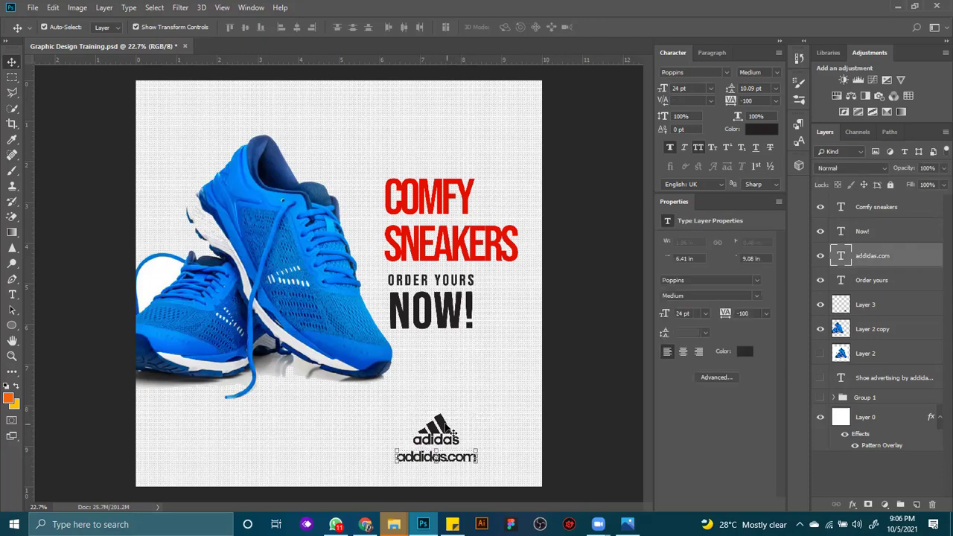
shift+click(445, 431)
drag(445, 431, 446, 444)
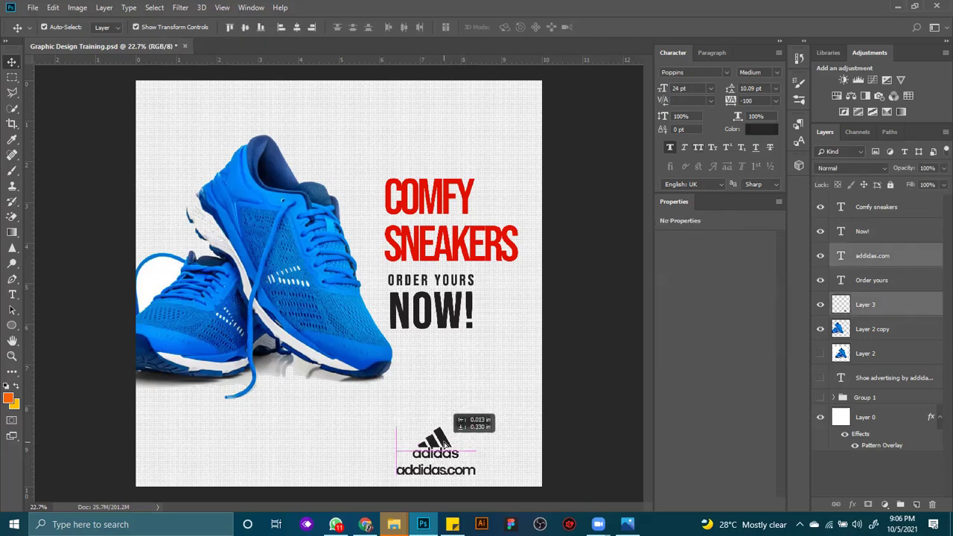
click(558, 421)
drag(441, 447, 486, 447)
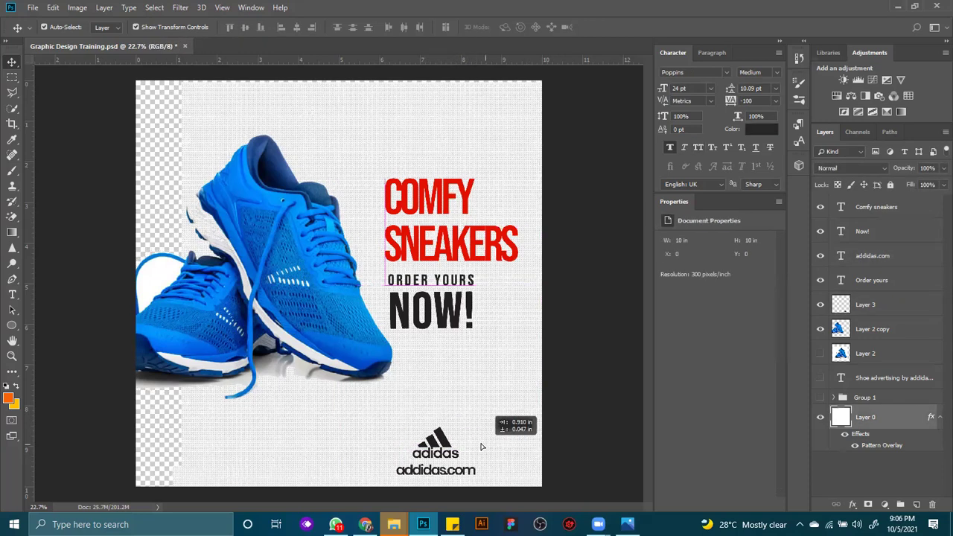
key(ctrl+z)
Lower the shoe and enlarge it to about 109% with Free Transform.
drag(254, 268, 250, 290)
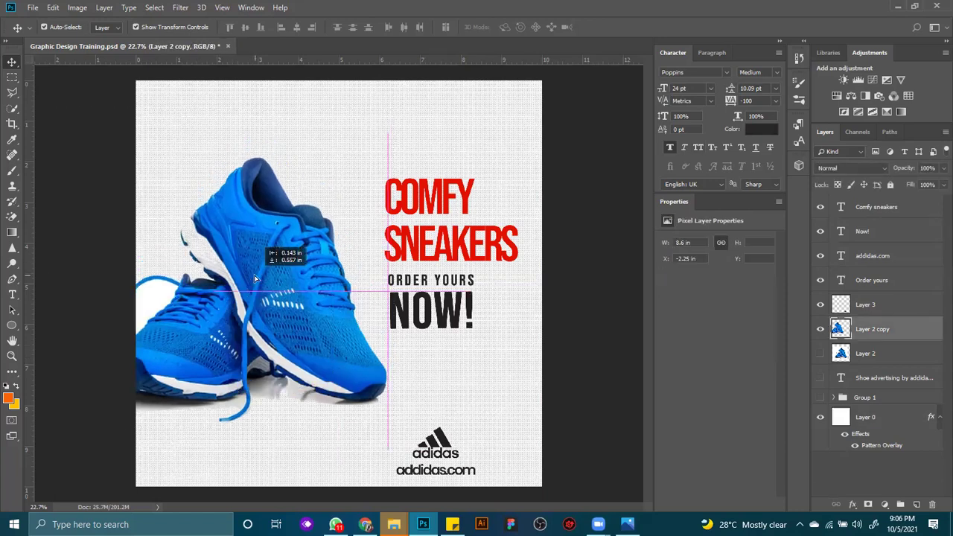
key(ctrl+t)
key(ctrl+minus)
key(ctrl+minus)
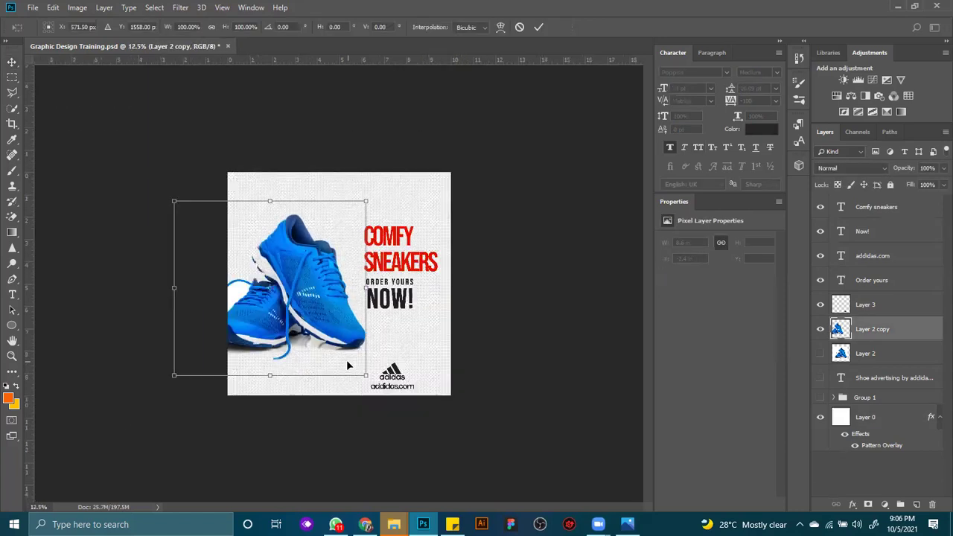
drag(174, 377, 167, 383)
drag(336, 321, 330, 326)
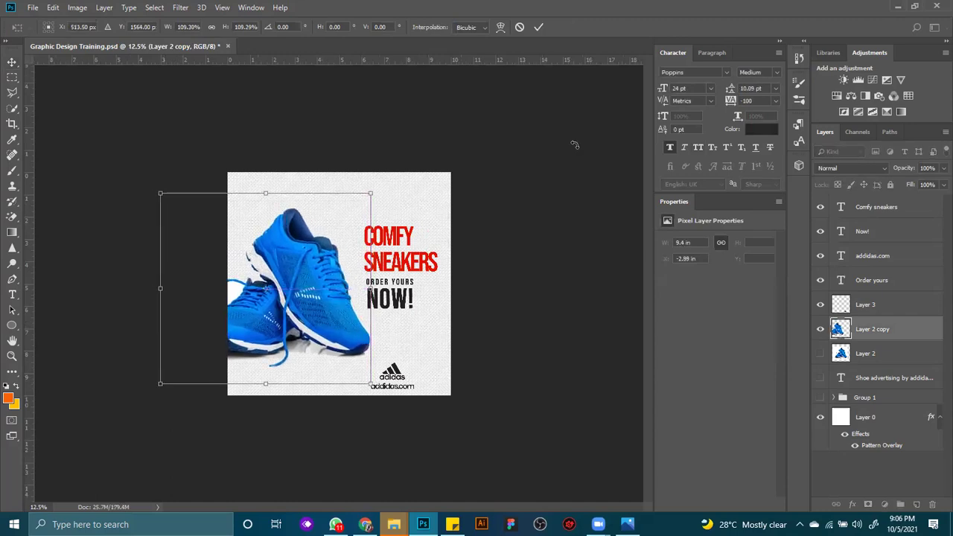
click(540, 27)
key(ctrl+0)
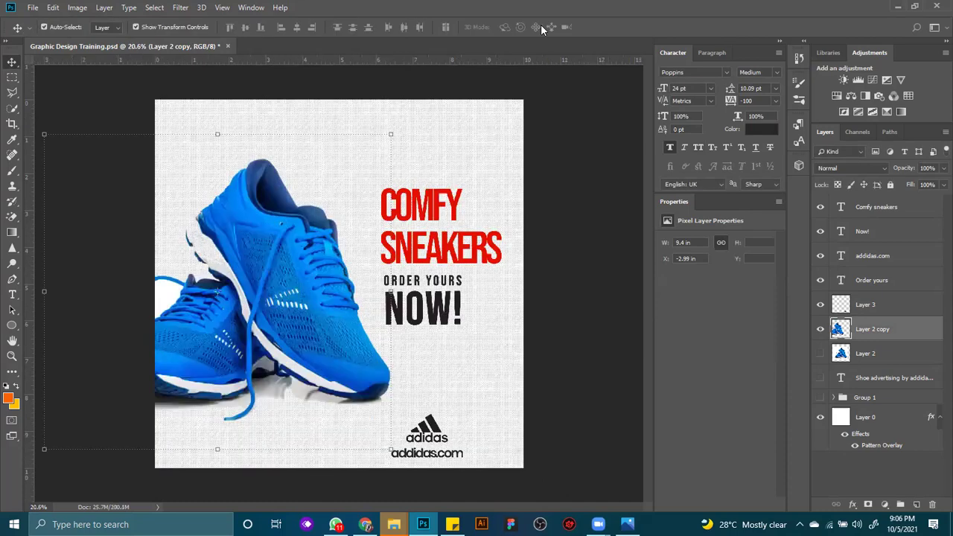
drag(326, 298, 324, 292)
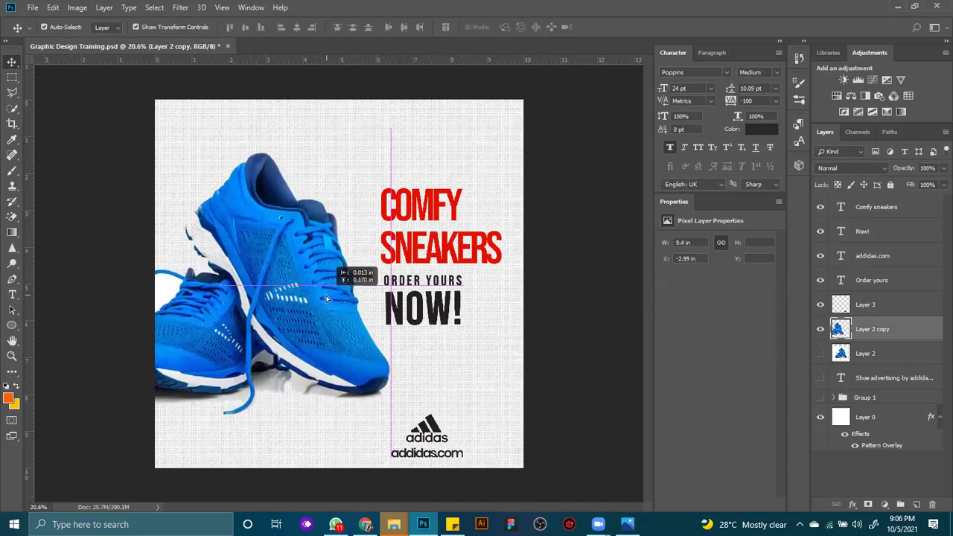
Tighten ORDER YOURS tracking to 60 and reposition it above NOW!
drag(435, 285, 431, 282)
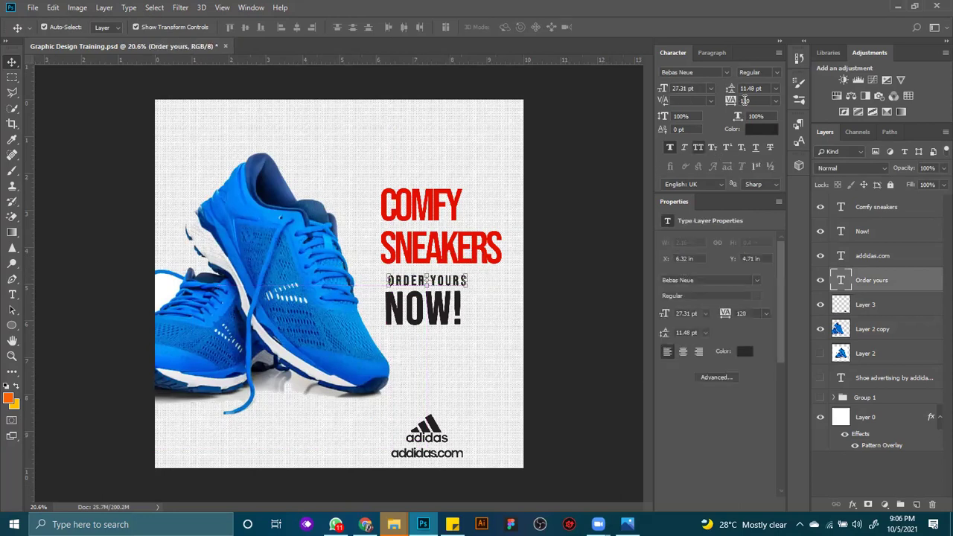
drag(731, 101, 730, 102)
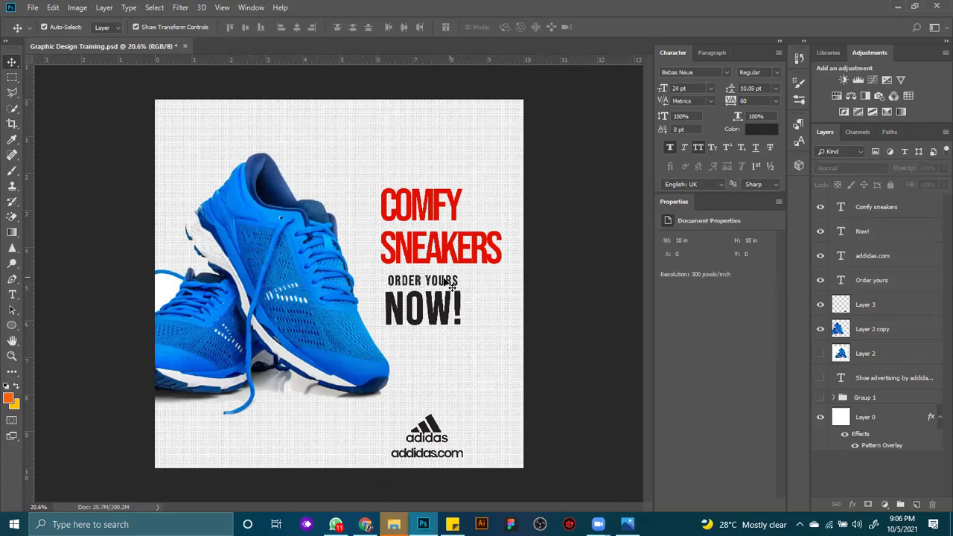
drag(438, 281, 426, 306)
key(ctrl+apostrophe)
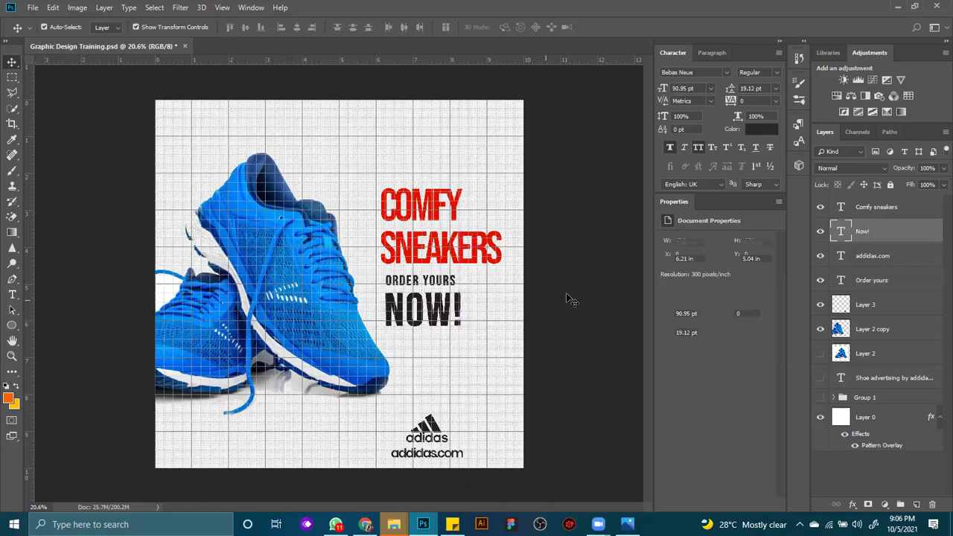
Move the adidas logo back to the bottom-left corner.
click(576, 279)
mouse_move(432, 423)
mouse_down()
mouse_move(203, 440)
mouse_move(433, 425)
mouse_up()
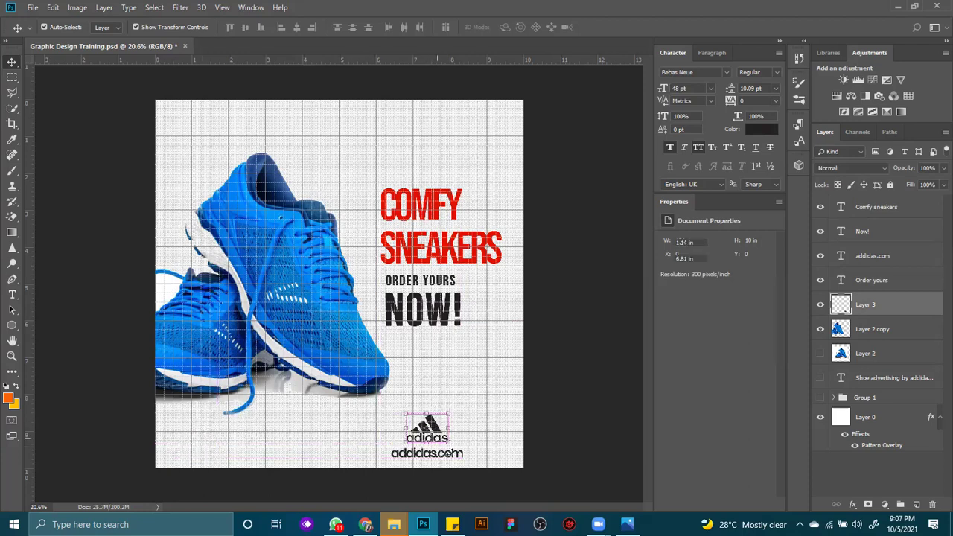
click(199, 439)
drag(199, 438, 223, 395)
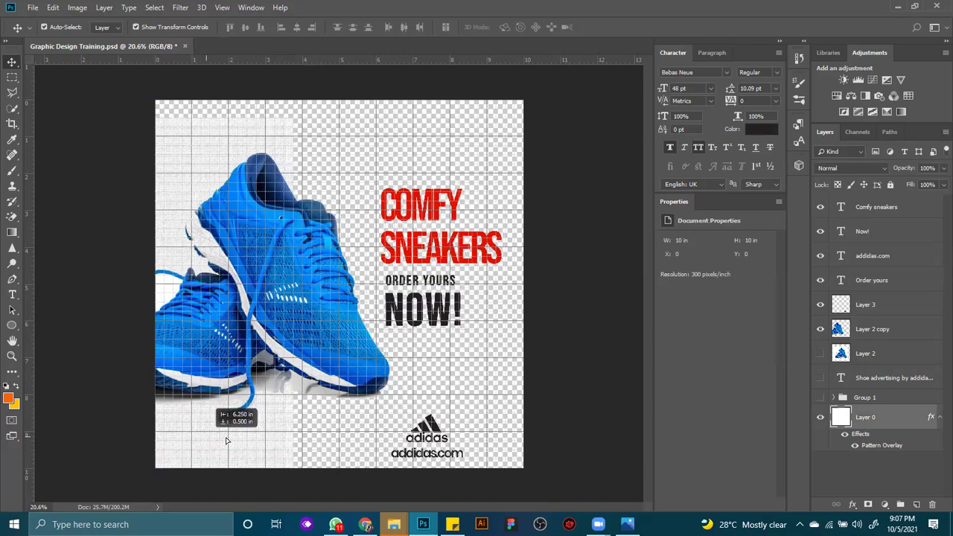
key(ctrl+z)
drag(440, 434, 211, 445)
Raise the shoe, ORDER YOURS, NOW! and COMFY SNEAKERS together.
click(262, 354)
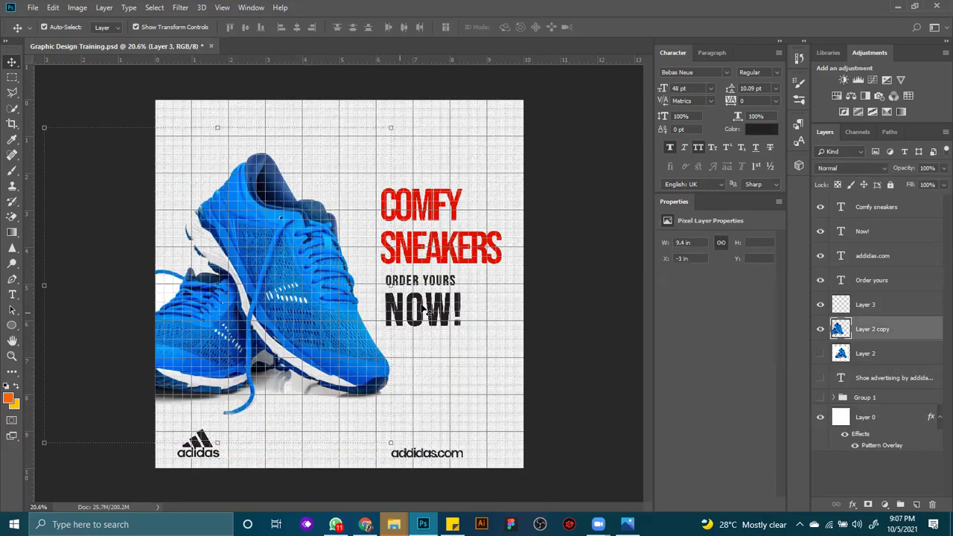
shift+click(448, 283)
shift+click(452, 316)
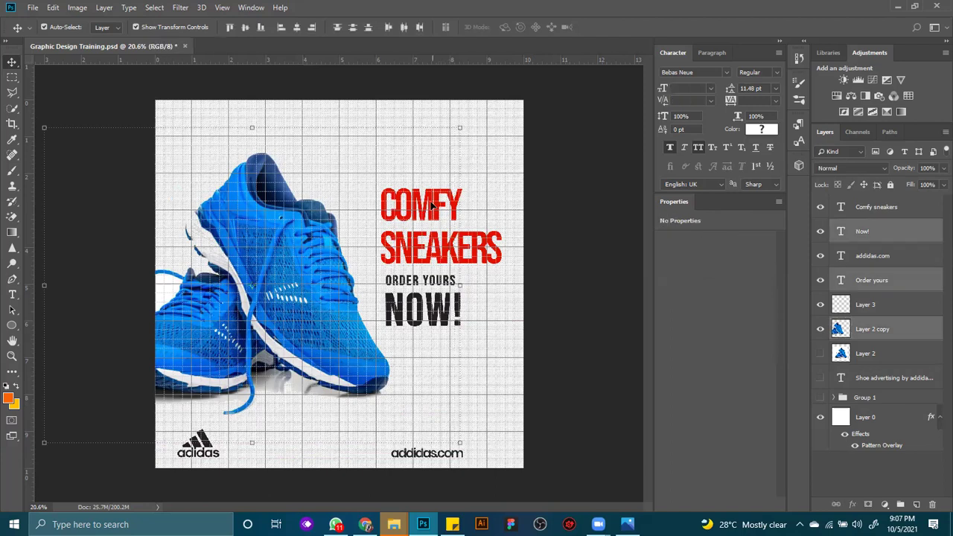
shift+click(433, 226)
drag(432, 227, 432, 220)
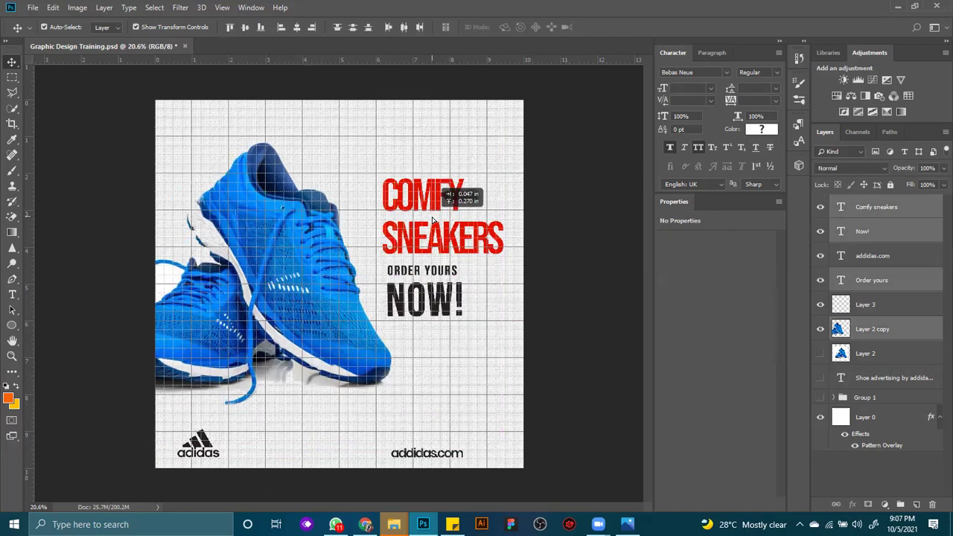
click(608, 275)
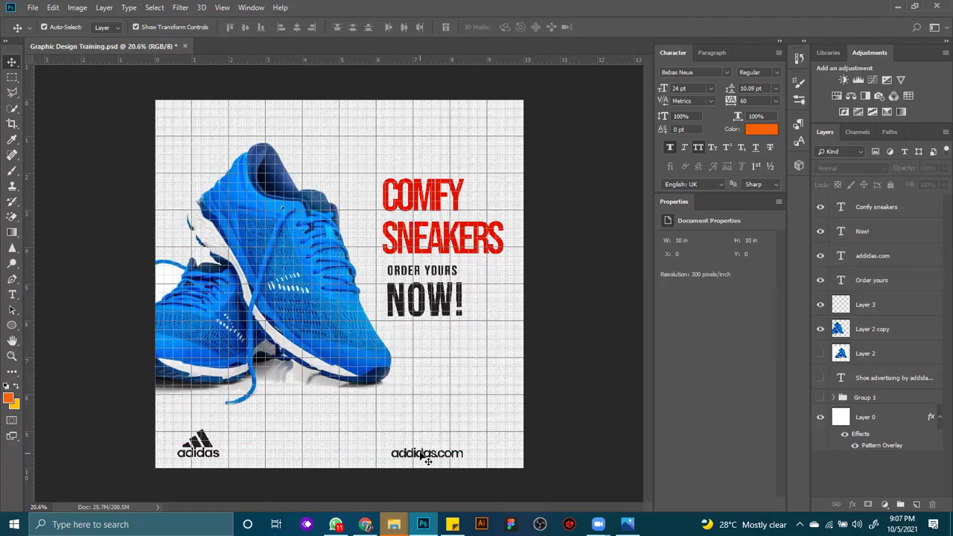
Nudge the logo and addidas.com left, then duplicate the URL above and start typing 'v'.
drag(208, 447, 205, 445)
mouse_move(429, 455)
mouse_down()
mouse_move(440, 451)
mouse_move(419, 453)
mouse_up()
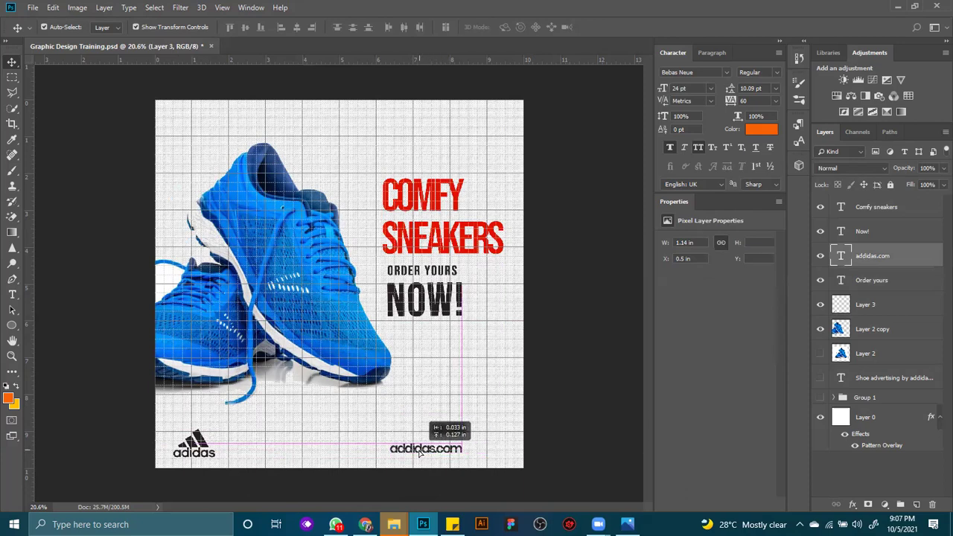
click(571, 423)
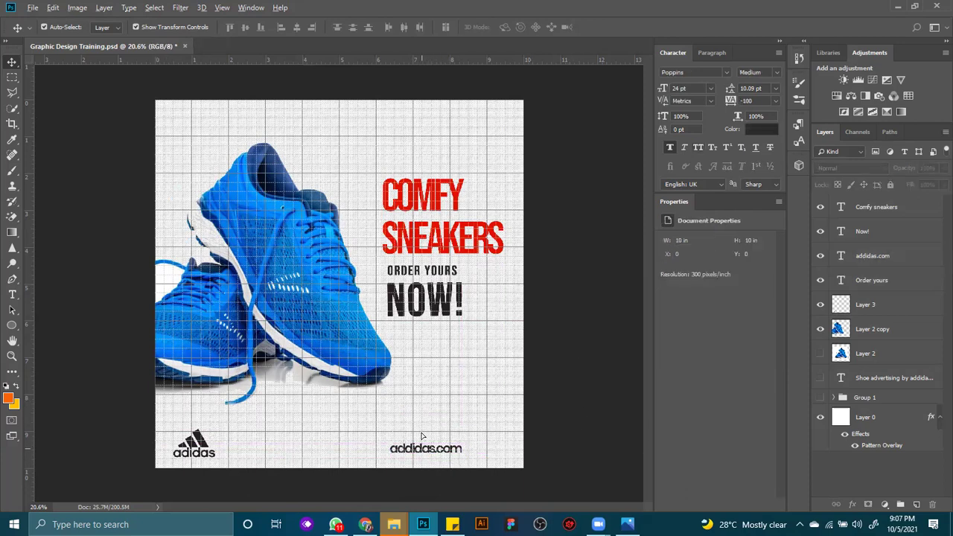
drag(421, 447, 421, 430)
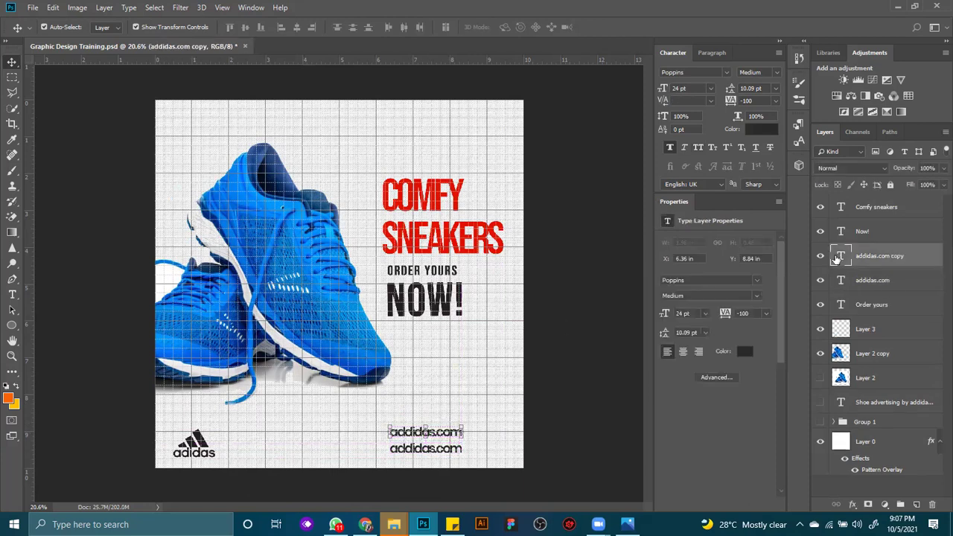
double_click(840, 255)
text(visit)
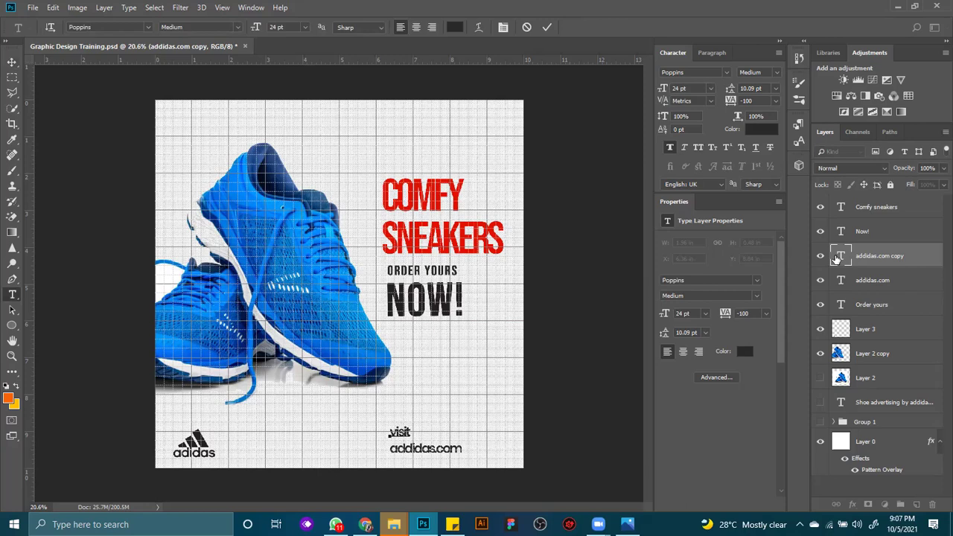
Commit the 'Visit' text and place it just above addidas.com.
double_click(837, 257)
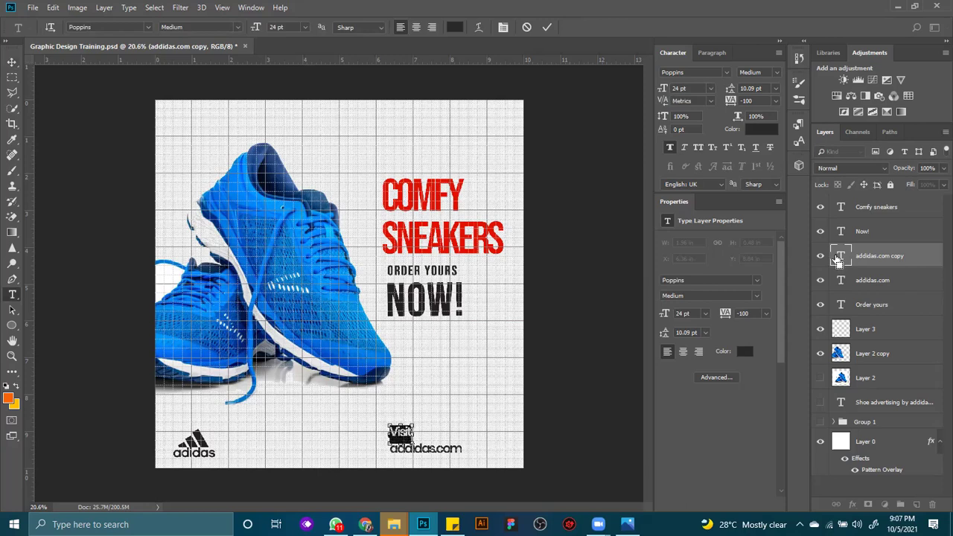
click(546, 27)
click(12, 62)
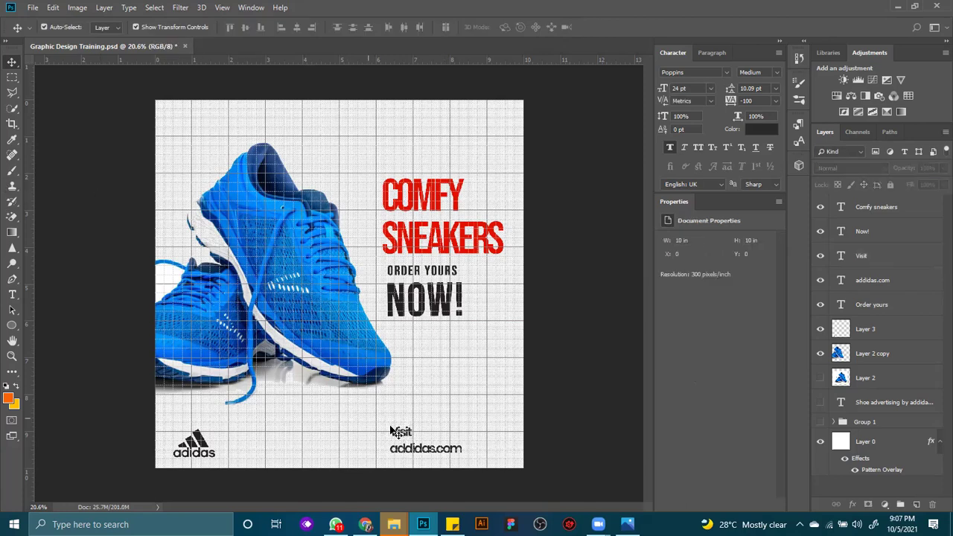
drag(401, 433, 403, 435)
drag(402, 434, 402, 433)
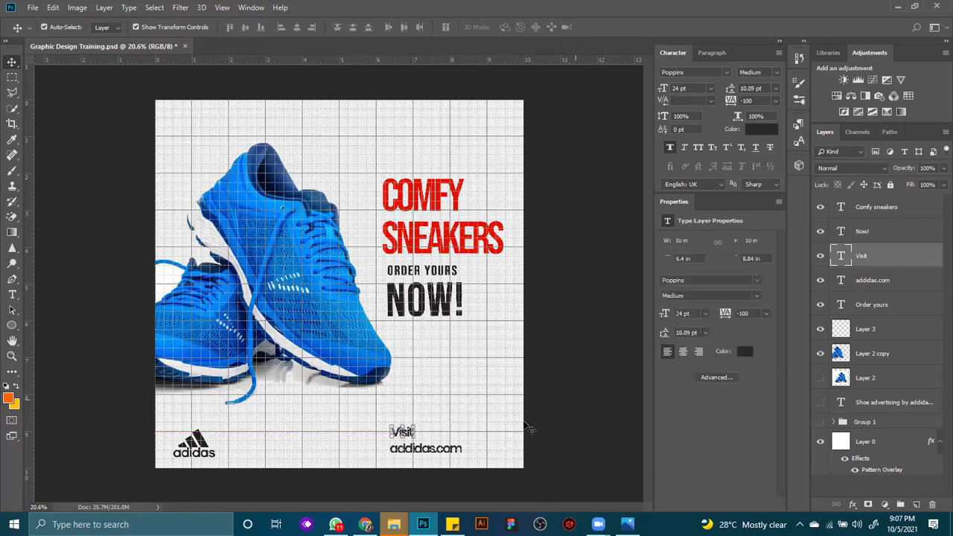
click(440, 451)
Start drawing a rectangle around addidas.com with the Rectangle Tool.
click(46, 272)
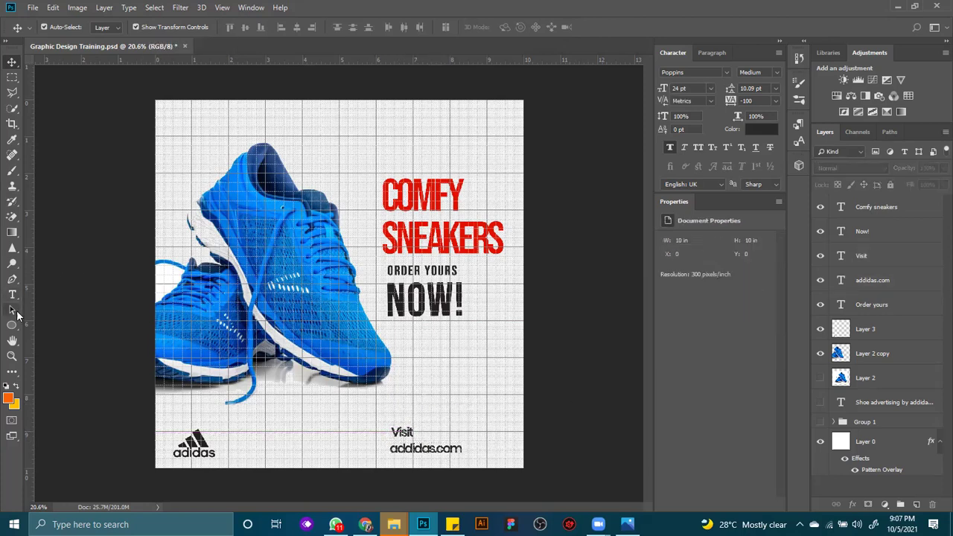
mouse_move(12, 326)
mouse_down()
mouse_move(117, 356)
mouse_move(75, 324)
mouse_up()
drag(367, 431, 478, 460)
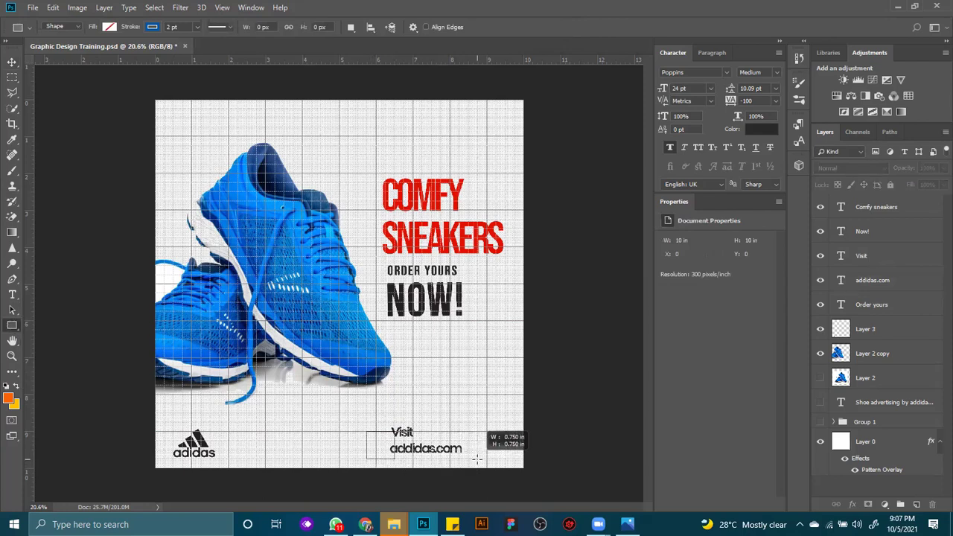
Frame addidas.com in a rounded rectangle with about 48 px corner radius.
drag(477, 459, 488, 459)
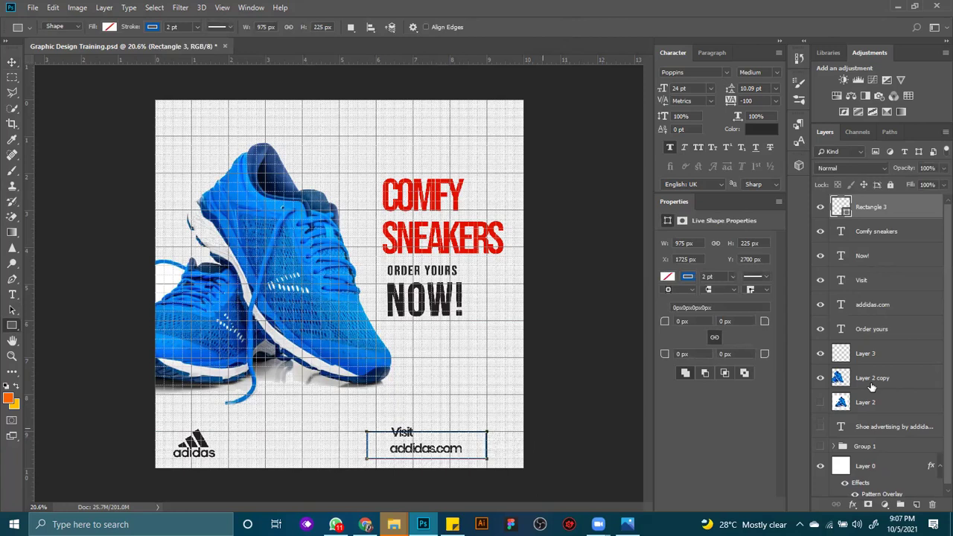
drag(664, 322, 821, 384)
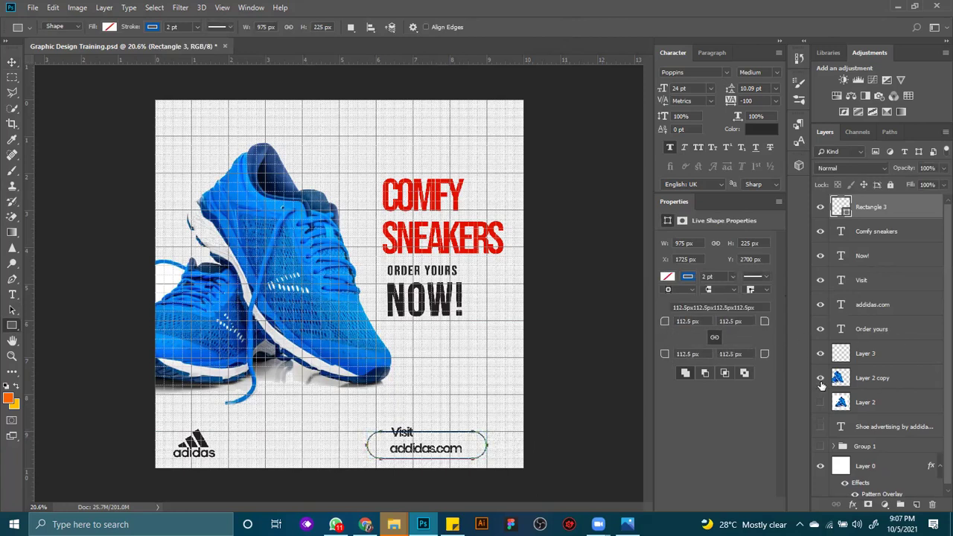
drag(665, 321, 630, 320)
drag(713, 323, 613, 323)
text(10)
key(Return)
click(12, 61)
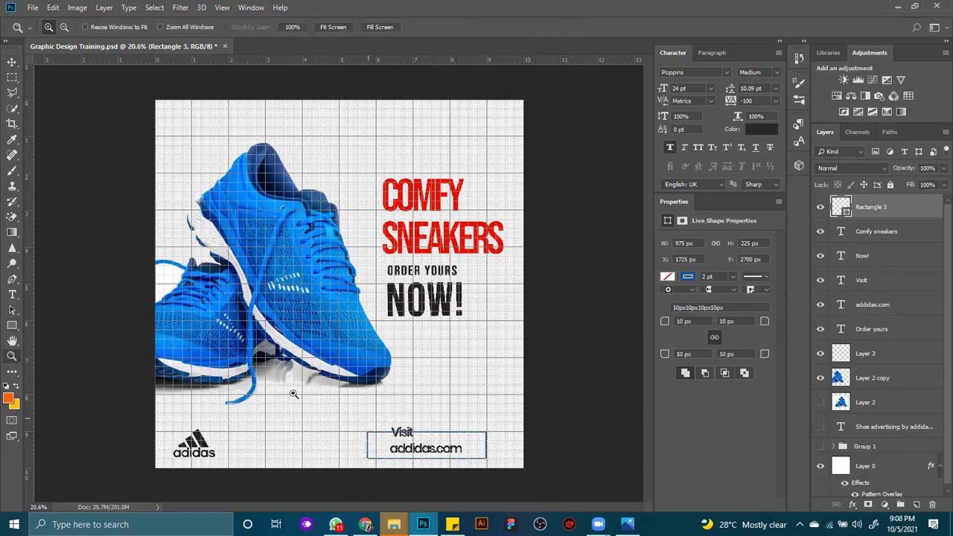
scroll(492, 458, up, 3)
drag(489, 315, 360, 311)
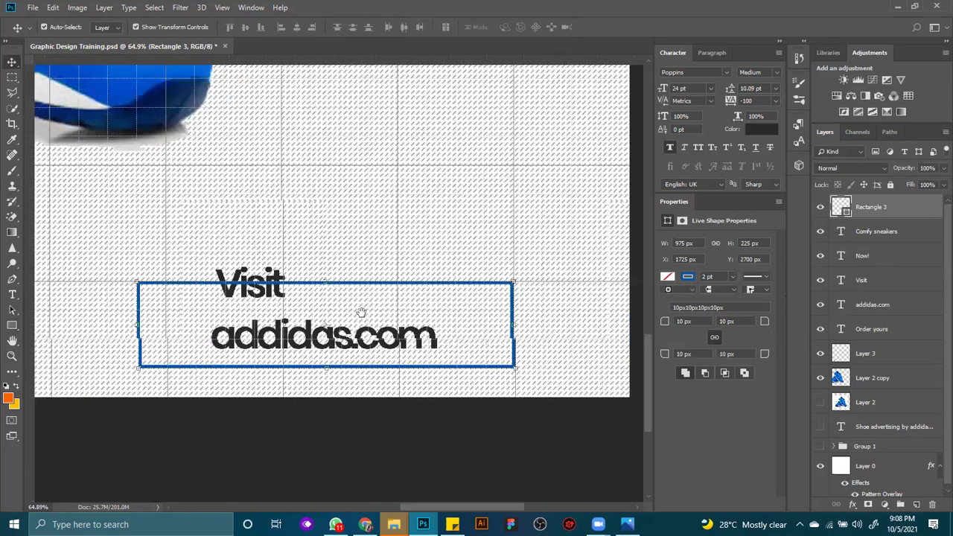
drag(492, 288, 490, 288)
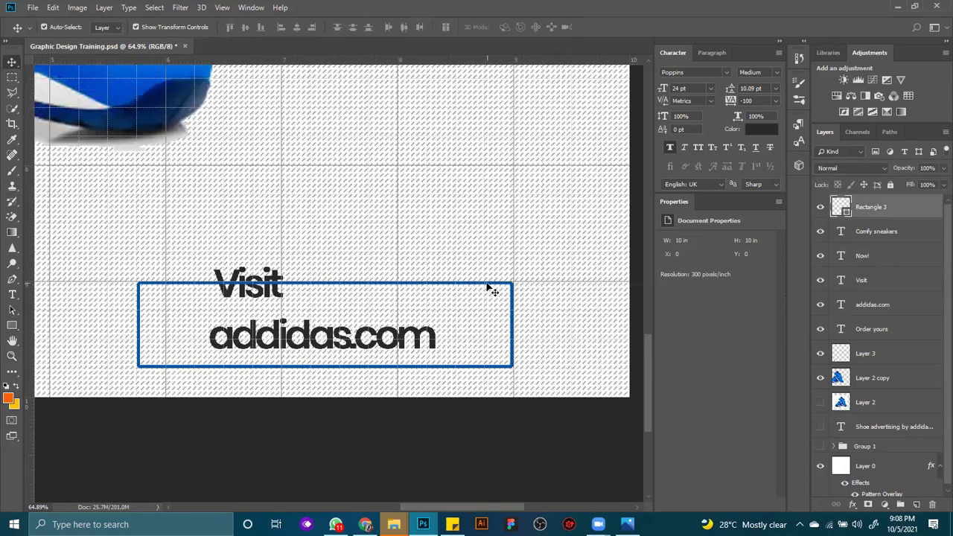
drag(662, 322, 682, 320)
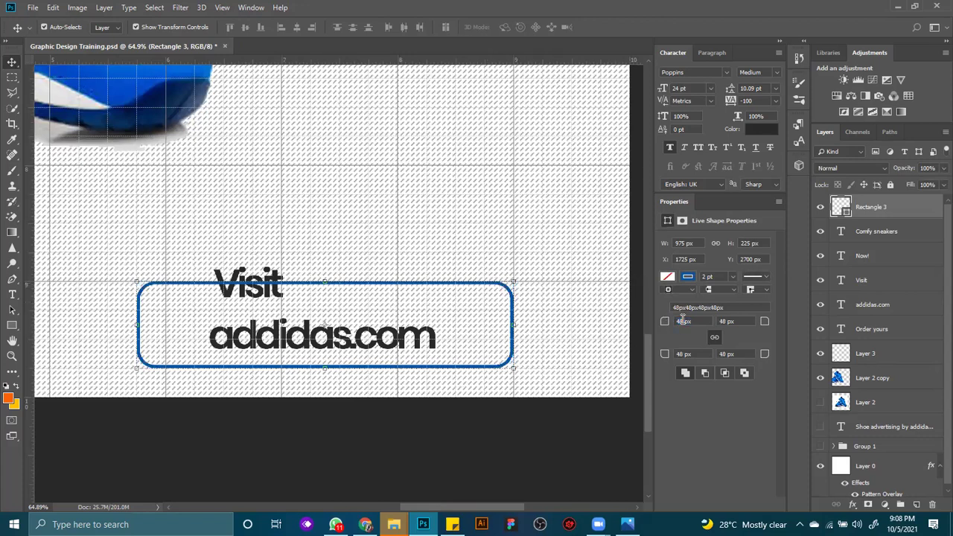
Reposition Visit above the box and raise addidas.com inside it.
click(434, 444)
drag(266, 291, 266, 252)
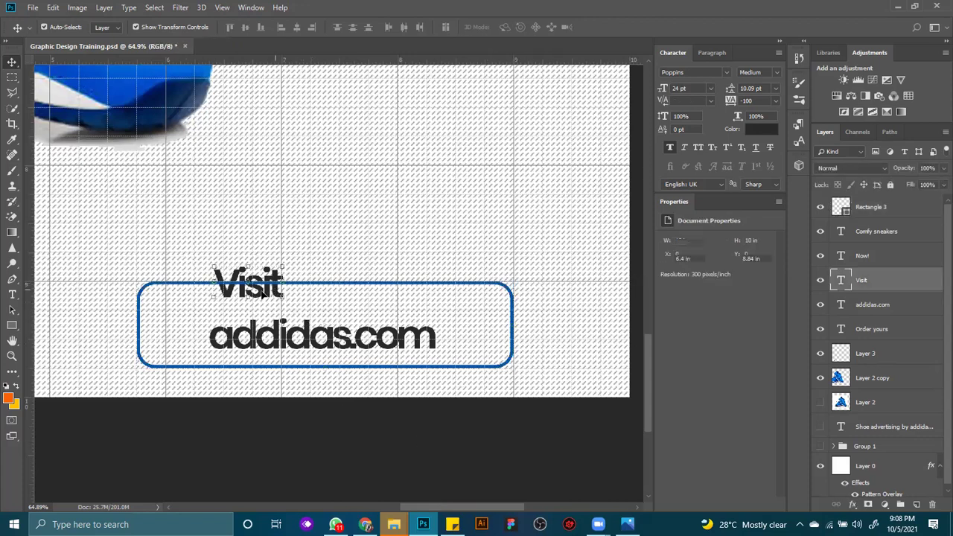
drag(318, 341, 319, 325)
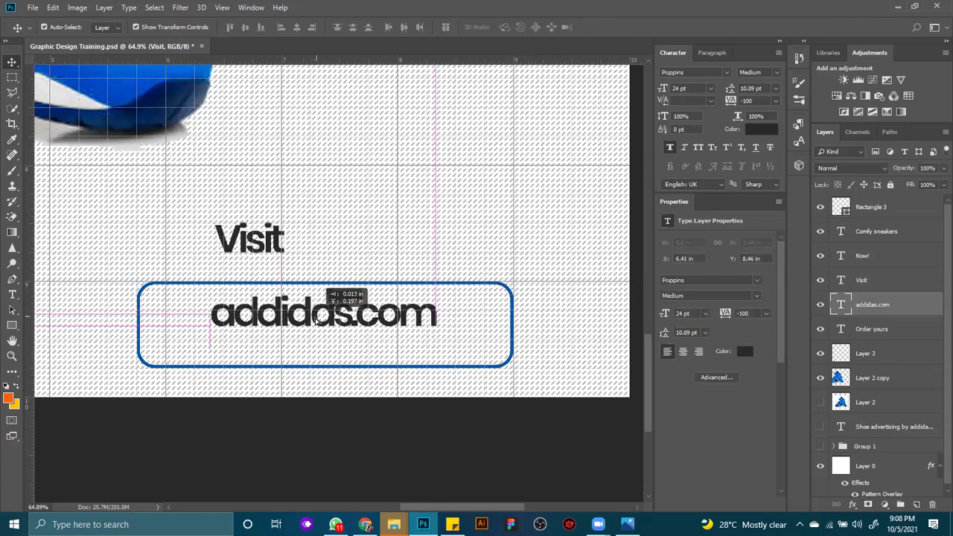
click(456, 286)
drag(275, 246, 276, 267)
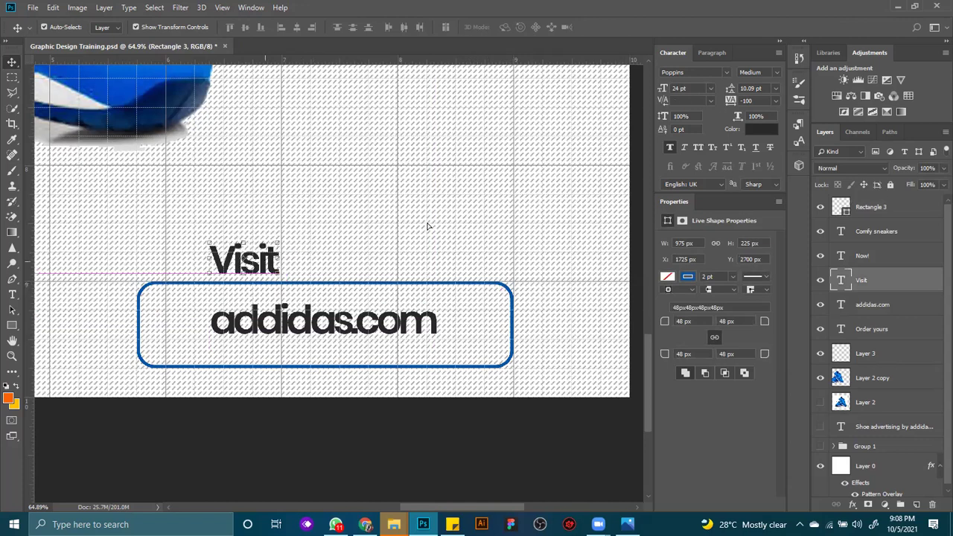
Set the Visit layer's letter spacing to -50.
click(746, 101)
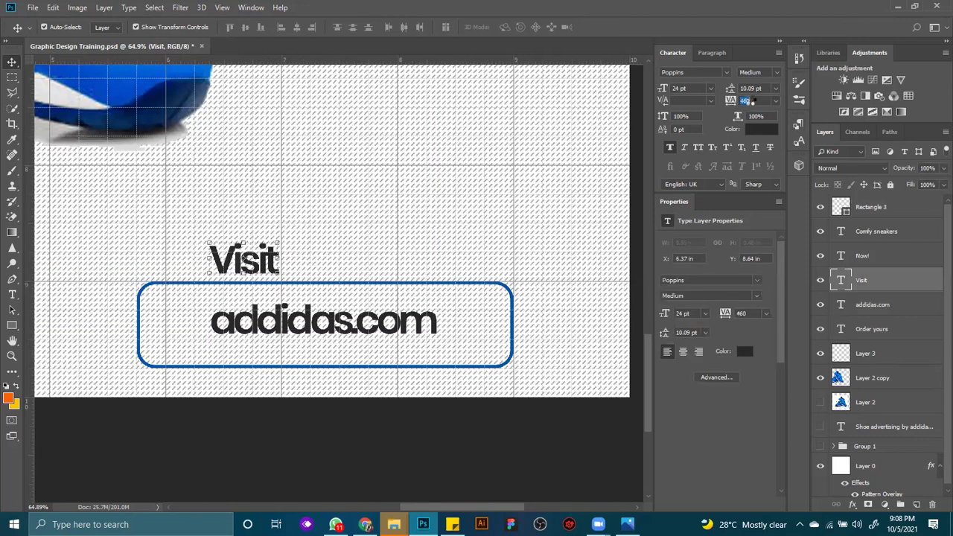
text(460)
key(Return)
text(0)
key(Return)
click(776, 100)
click(752, 172)
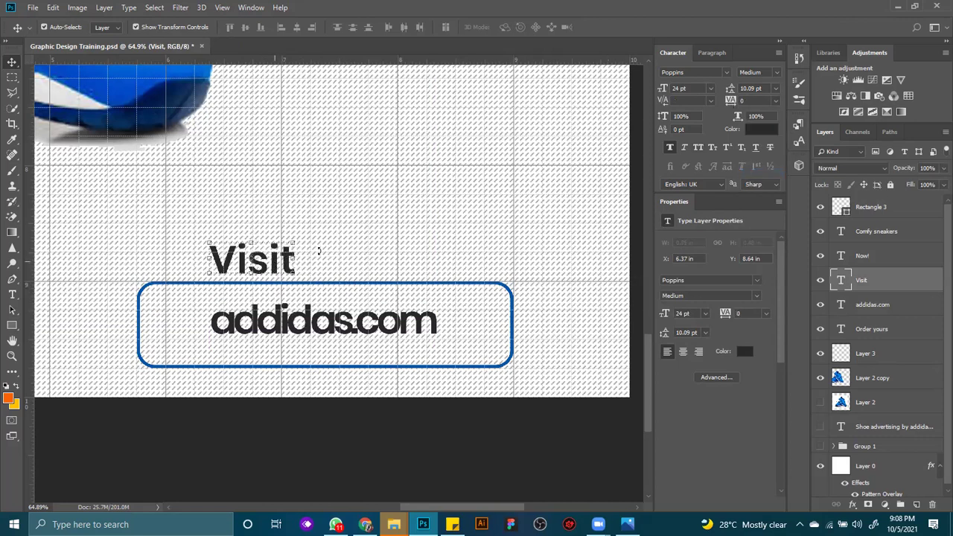
click(774, 102)
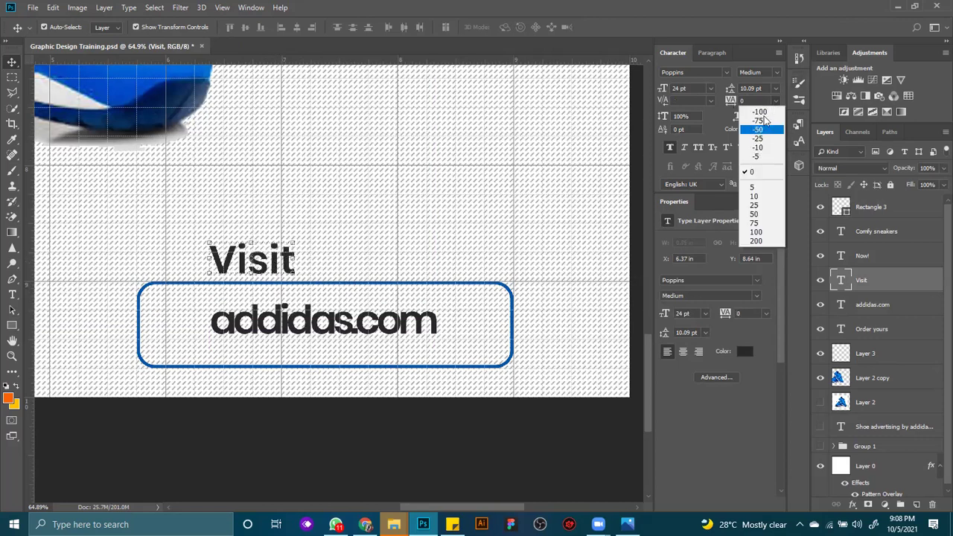
click(756, 130)
Centre Visit above the box and adjust addidas.com inside it.
drag(284, 262, 361, 262)
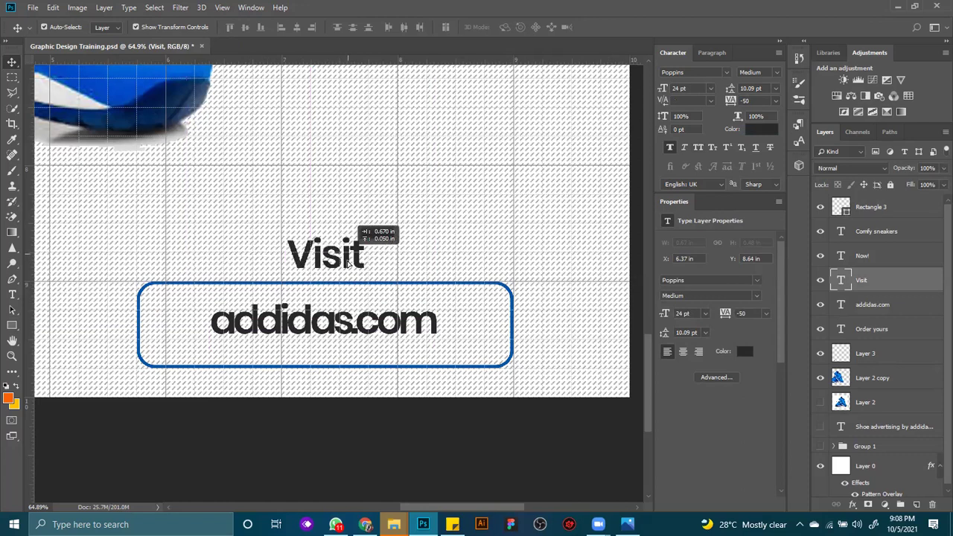
drag(217, 345, 216, 327)
mouse_move(306, 335)
mouse_down()
mouse_move(347, 335)
mouse_move(310, 335)
mouse_up()
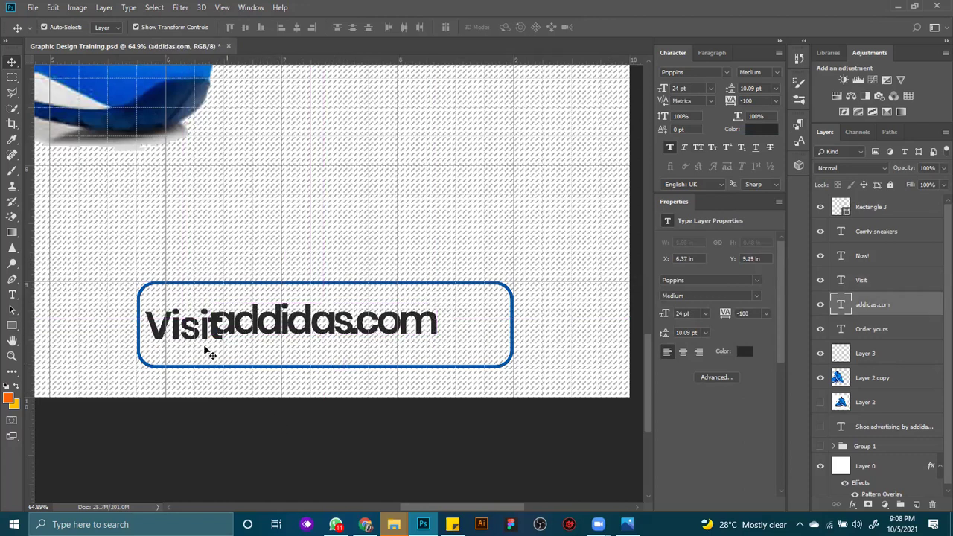
drag(206, 351, 206, 346)
drag(201, 271, 220, 202)
drag(318, 332, 307, 333)
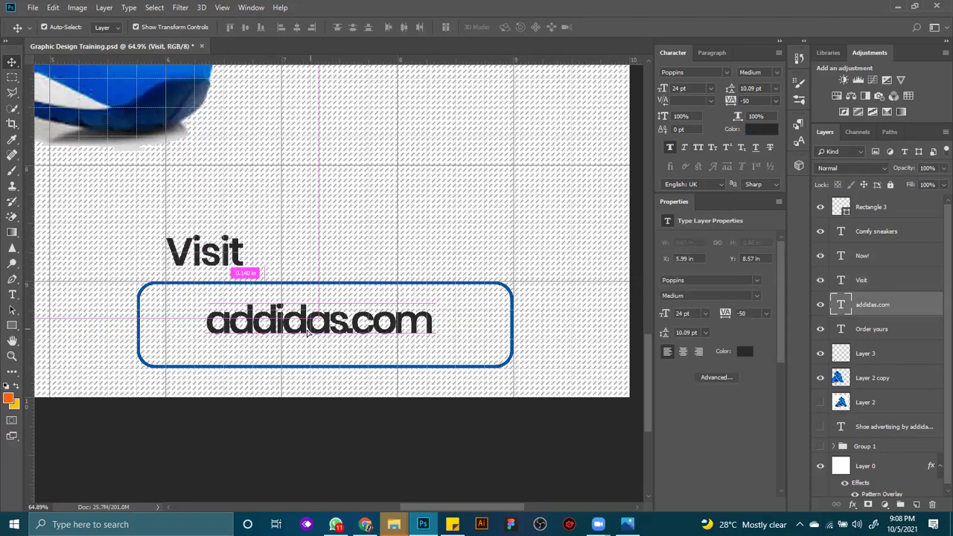
key(ctrl+0)
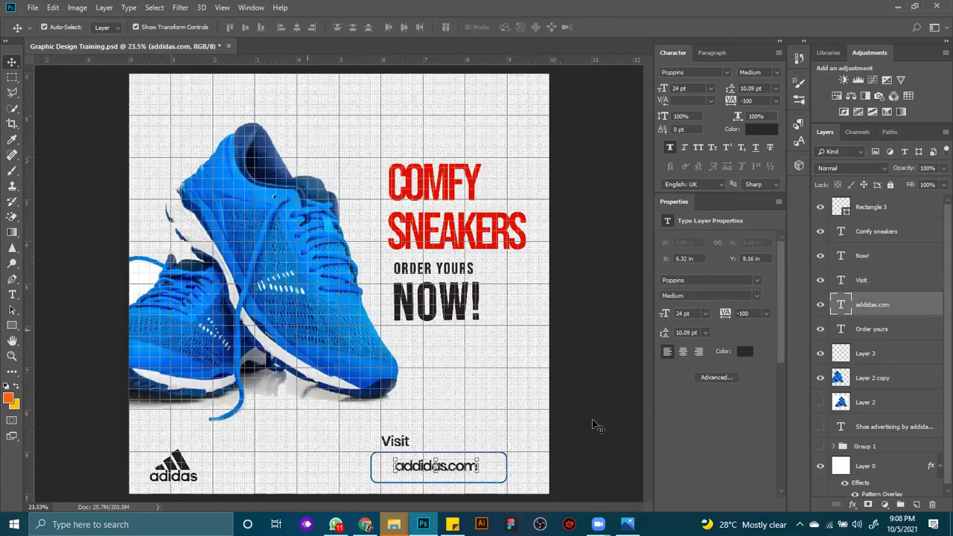
Shorten the rounded box from the bottom and re-align it with addidas.com.
click(488, 465)
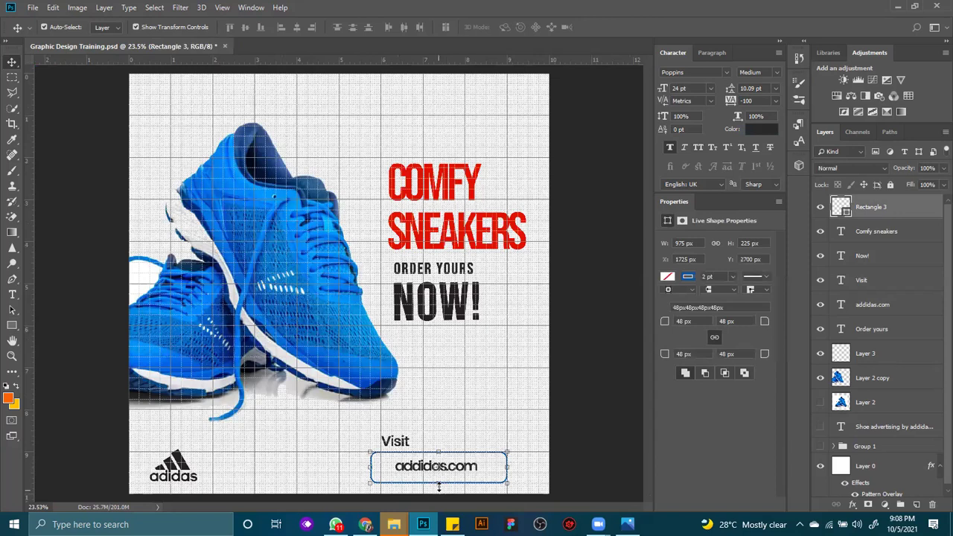
drag(439, 475, 439, 478)
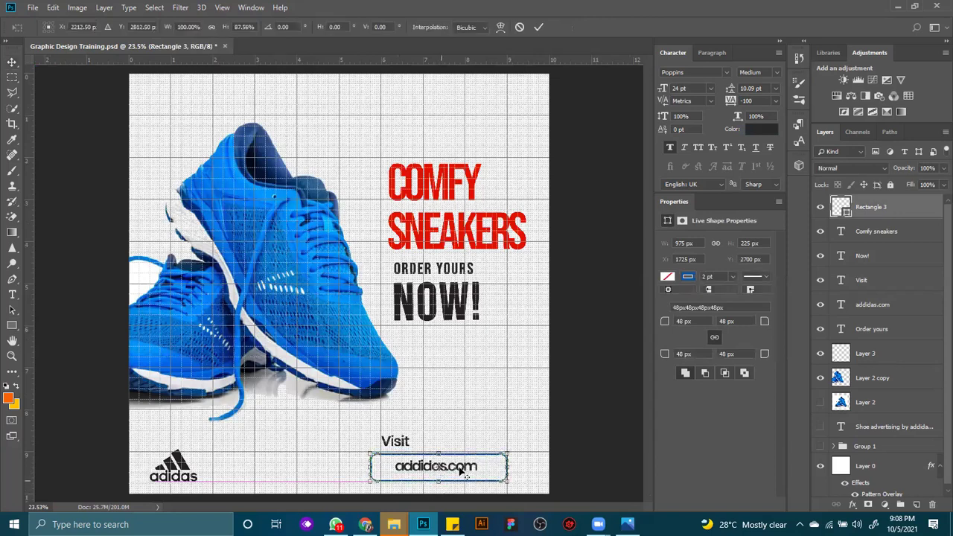
click(540, 29)
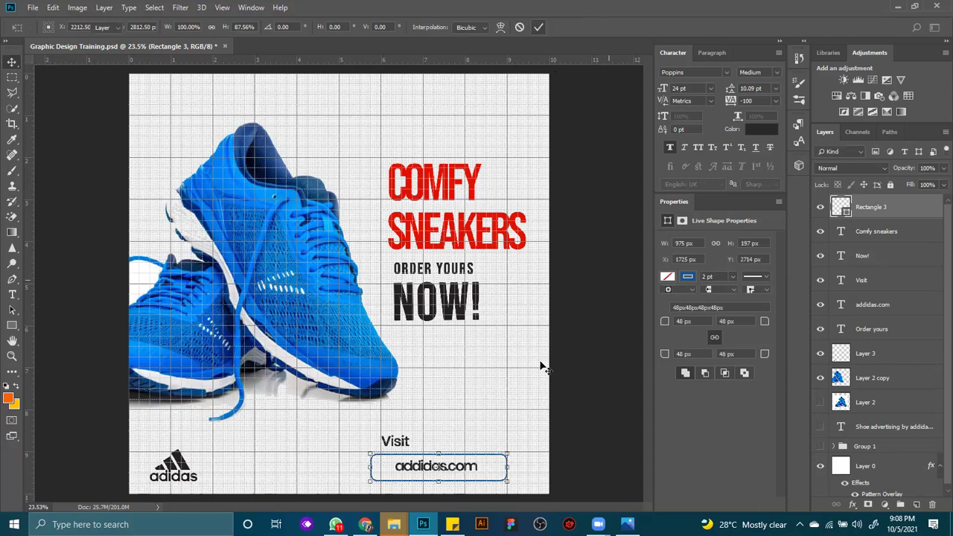
click(456, 459)
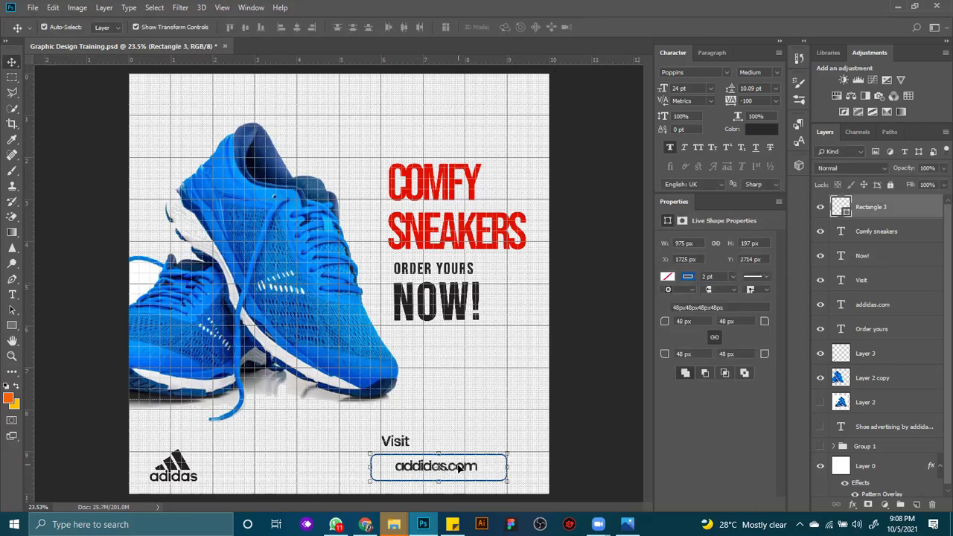
drag(465, 471, 470, 474)
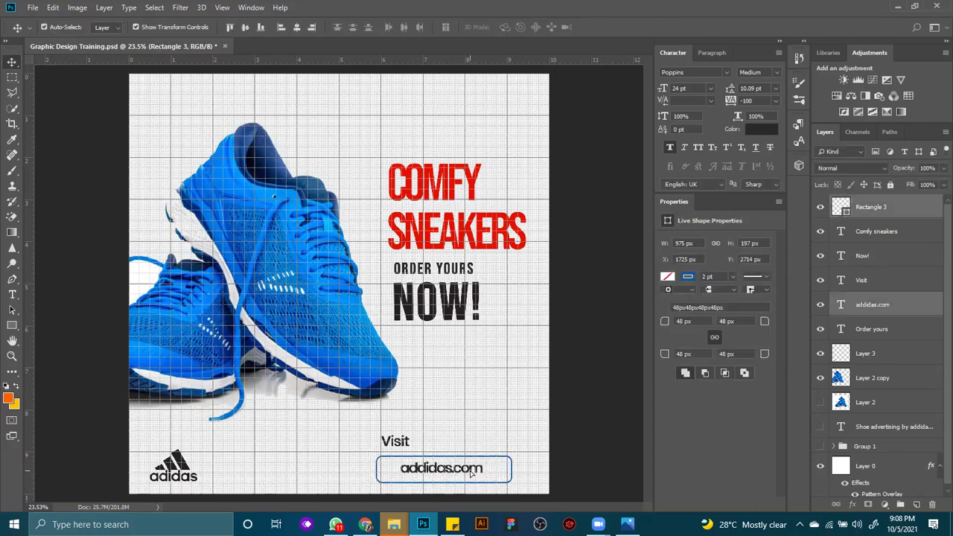
click(248, 27)
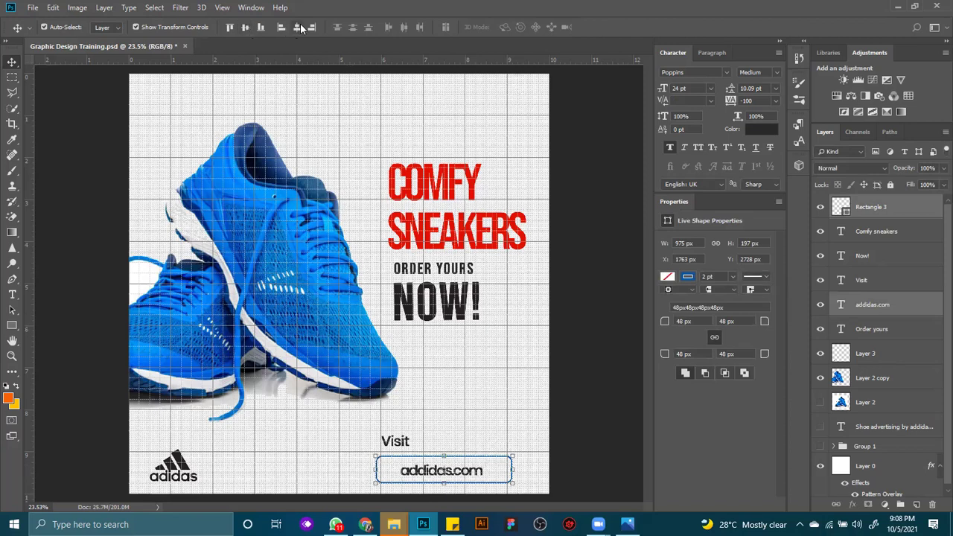
click(460, 464)
Lower the box's top edge and pull its left edge inward.
click(459, 462)
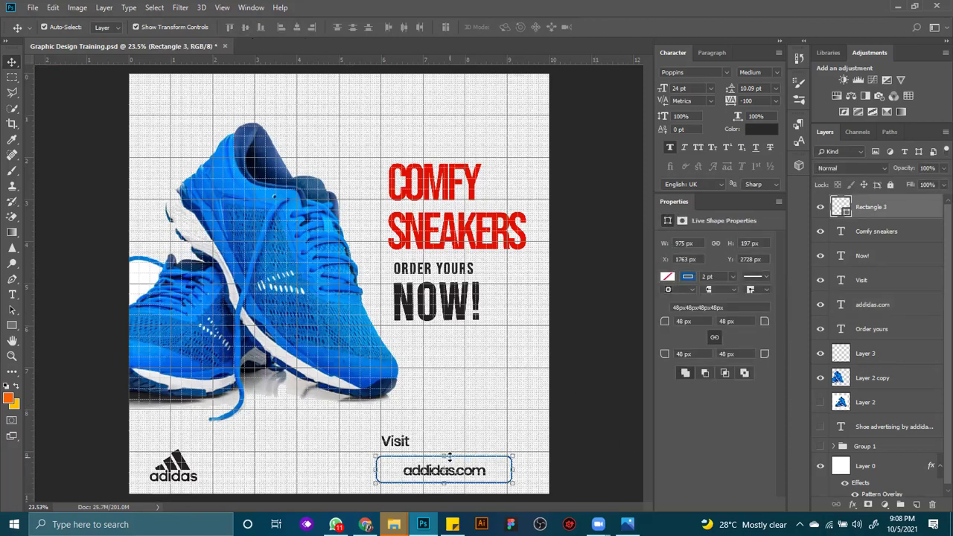
key(ctrl+t)
drag(444, 456, 446, 460)
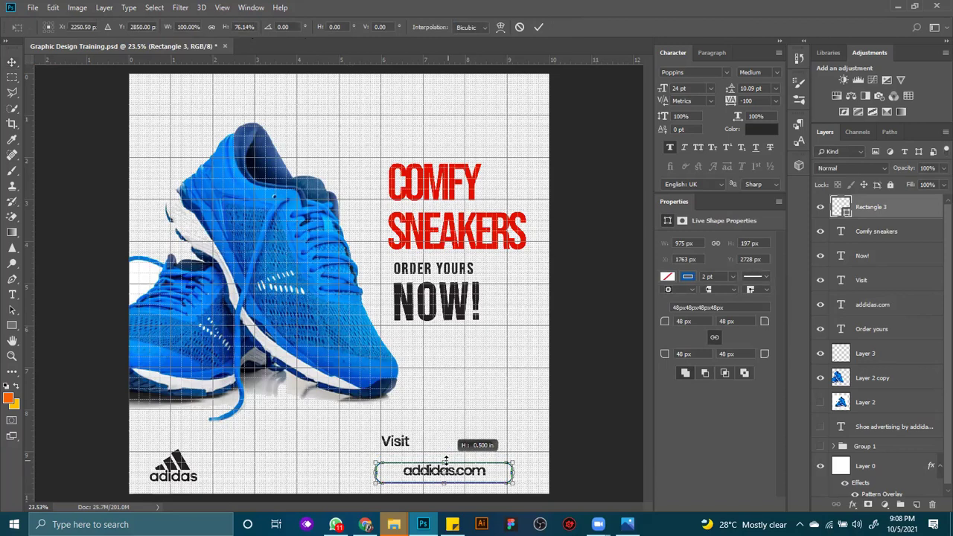
drag(376, 471, 386, 472)
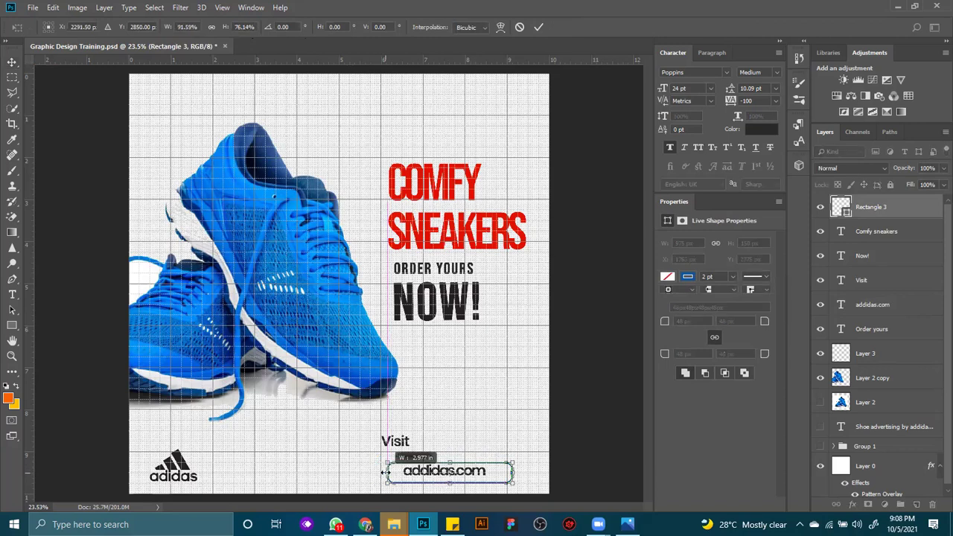
click(538, 27)
click(509, 482)
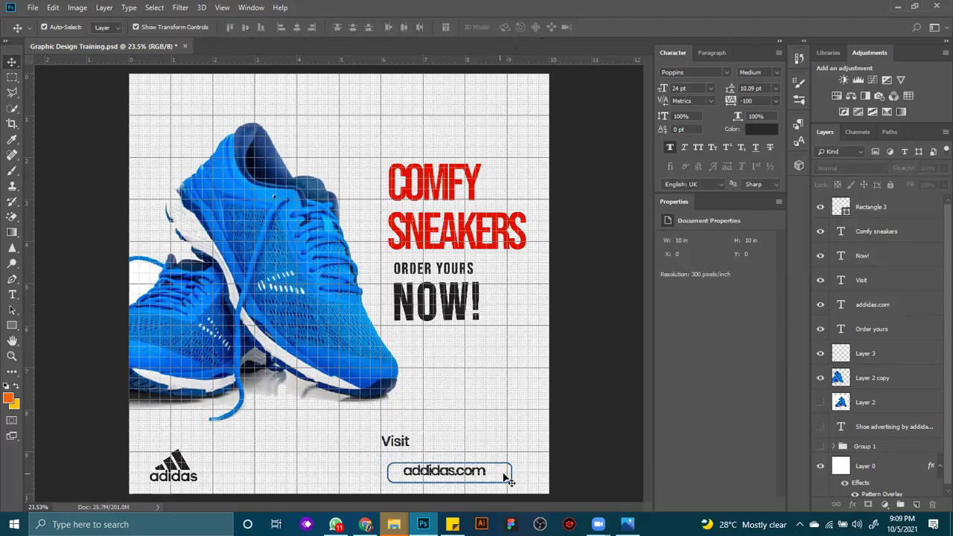
Pull the box's right edge in and re-centre addidas.com inside it.
click(507, 467)
key(ctrl+t)
drag(511, 471, 505, 471)
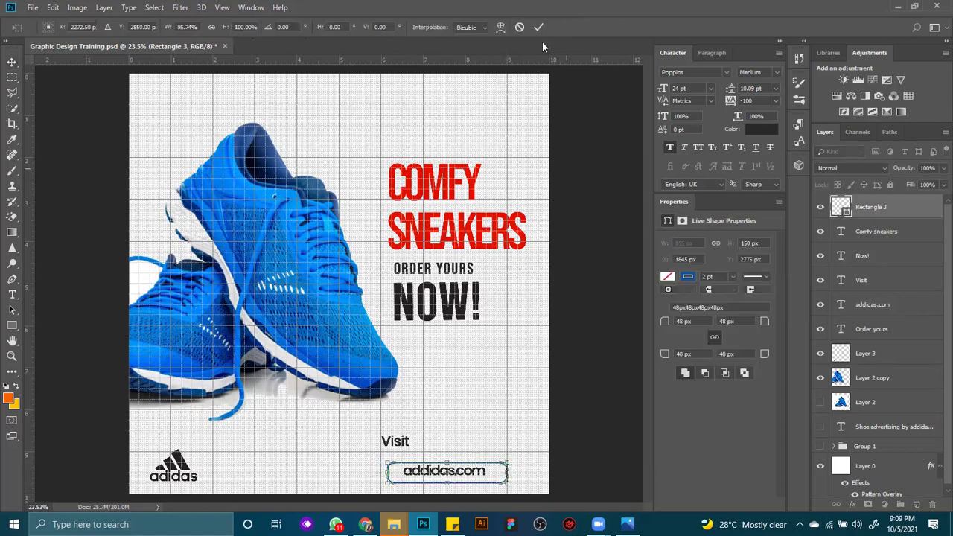
click(543, 423)
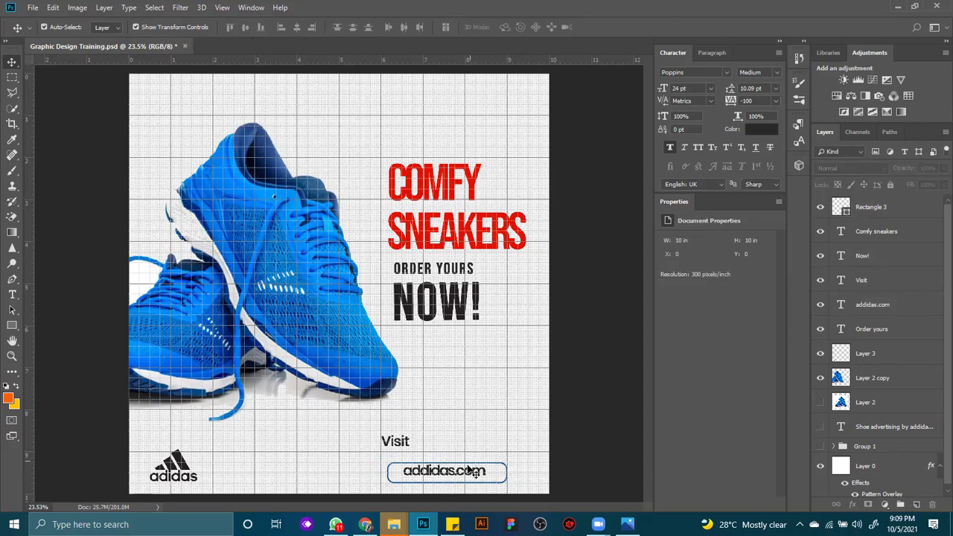
drag(471, 480, 499, 471)
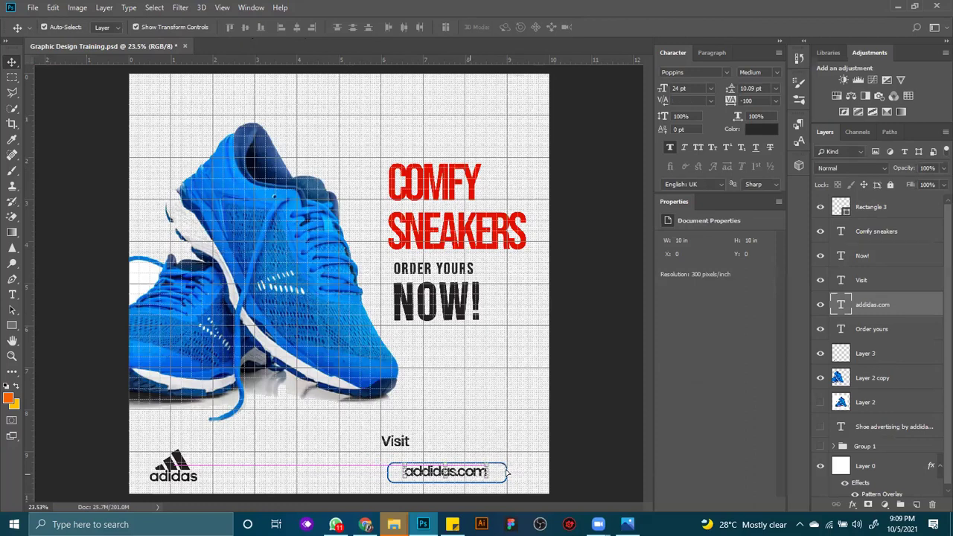
click(506, 471)
click(505, 472)
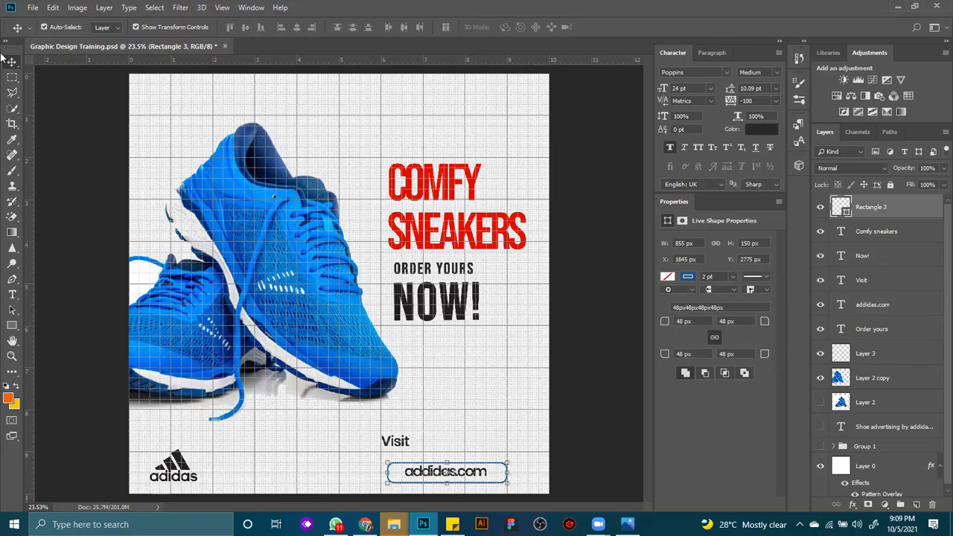
Change the addidas.com box's stroke to a dark swatch.
click(12, 325)
click(152, 28)
click(102, 89)
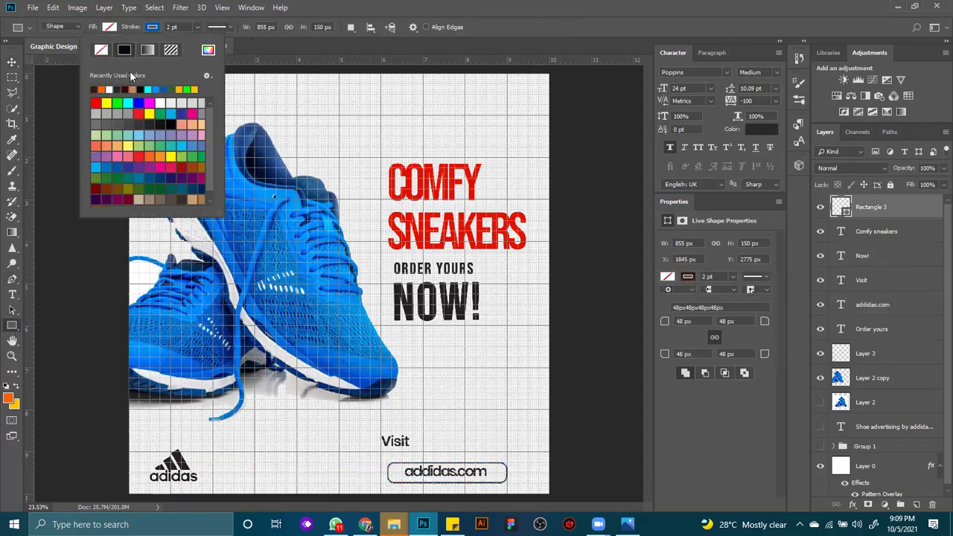
key(Escape)
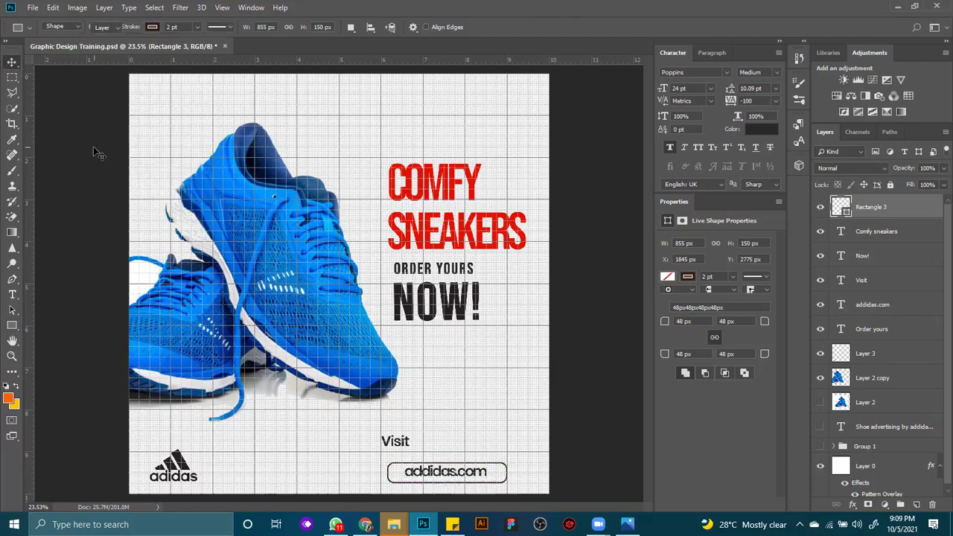
Nudge addidas.com and its box slightly down and right together.
key(v)
drag(454, 473, 456, 476)
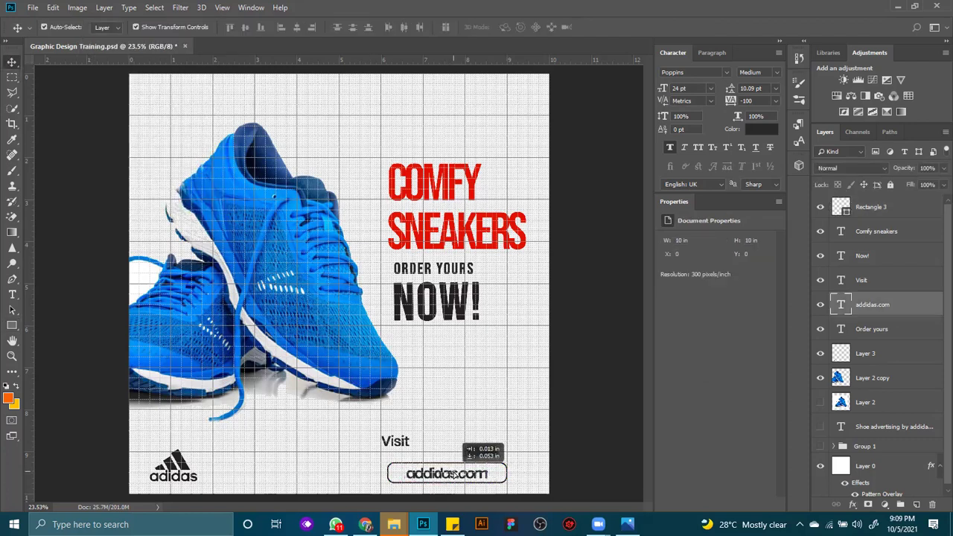
click(593, 457)
click(500, 470)
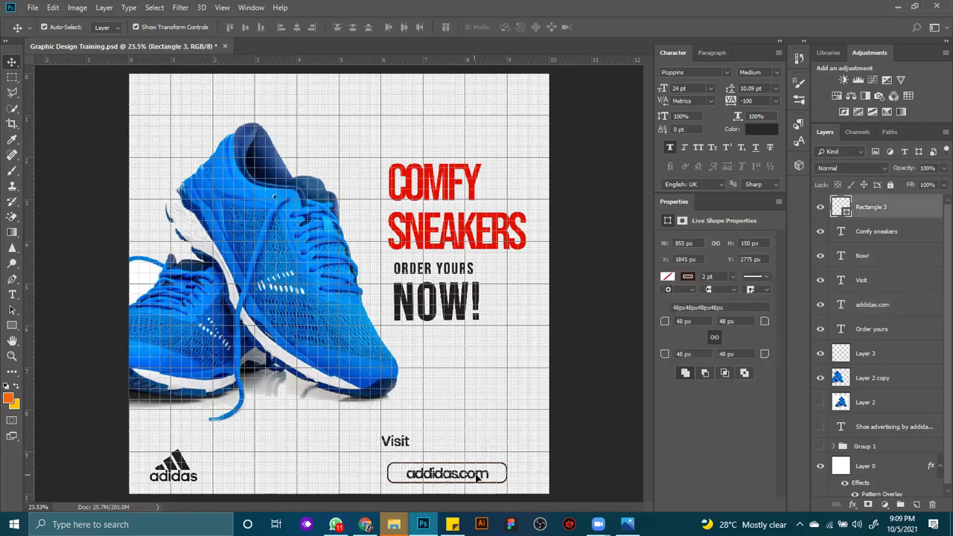
shift+click(475, 475)
drag(475, 475, 480, 476)
click(623, 458)
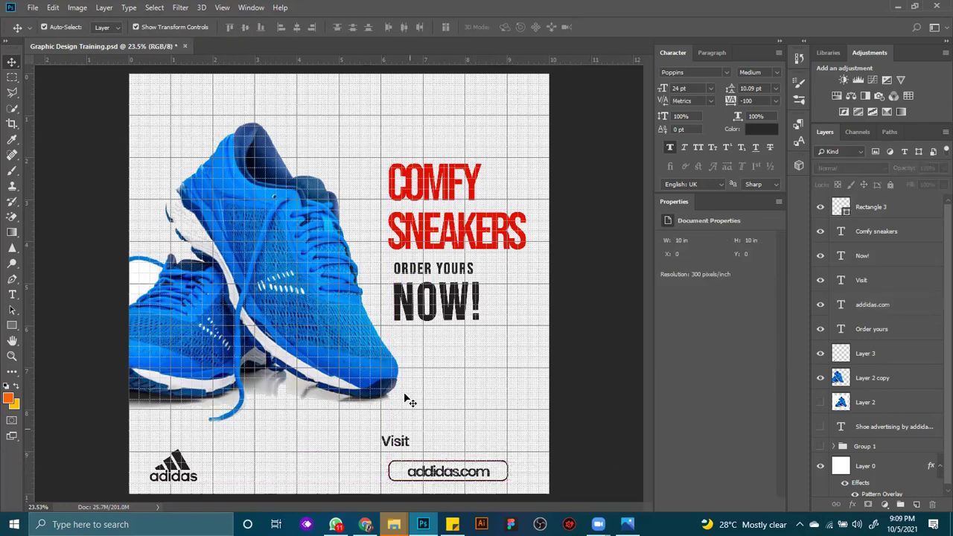
Set the box's corner radii to 0 px and fine-tune addidas.com inside it.
click(511, 464)
click(502, 465)
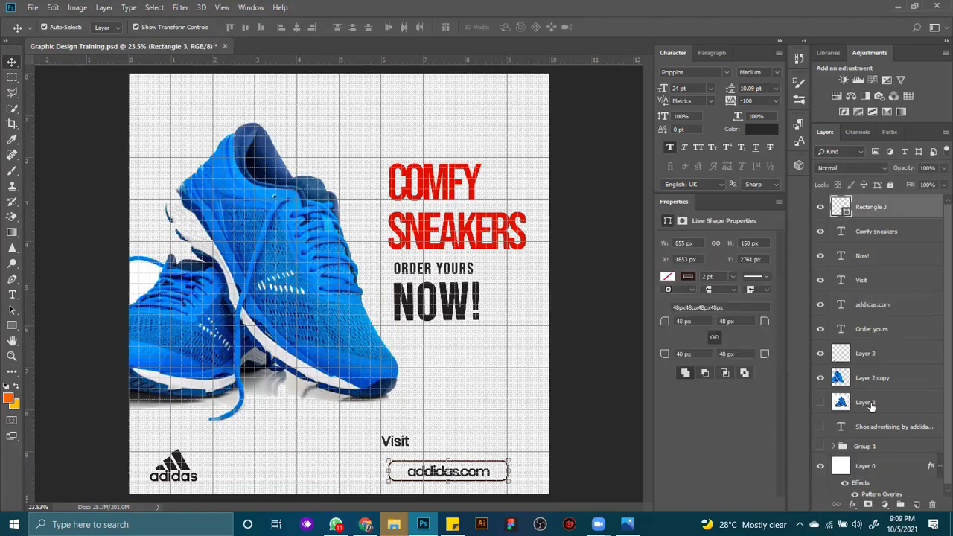
drag(666, 325, 485, 340)
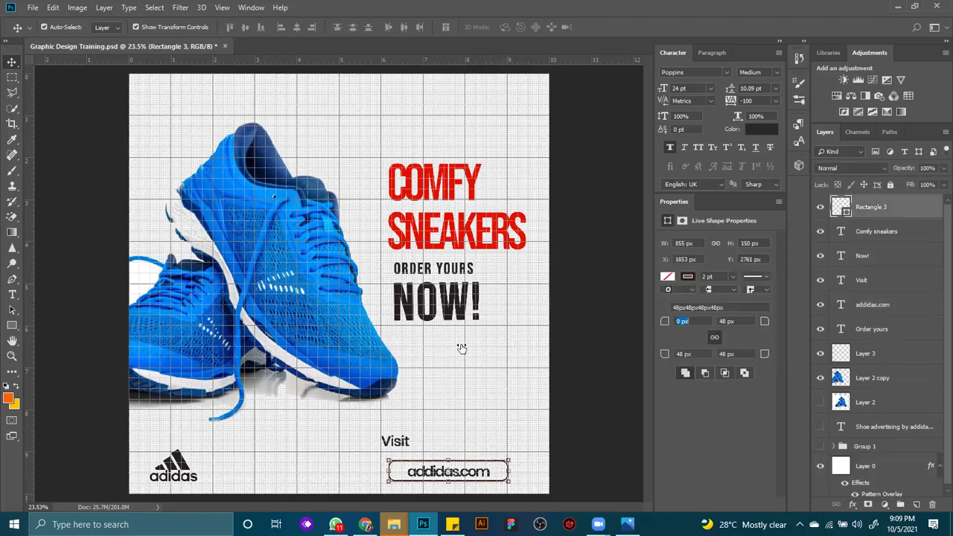
click(584, 349)
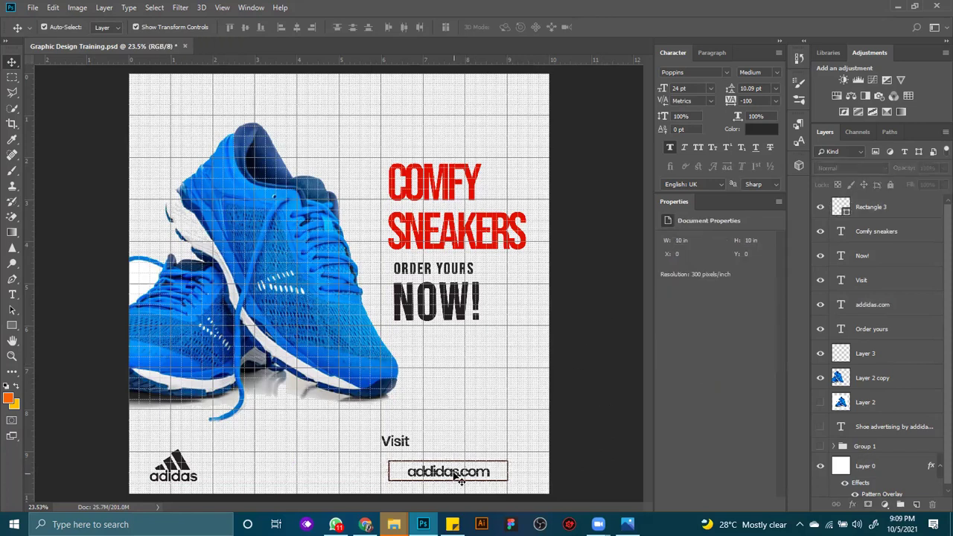
drag(458, 477, 457, 477)
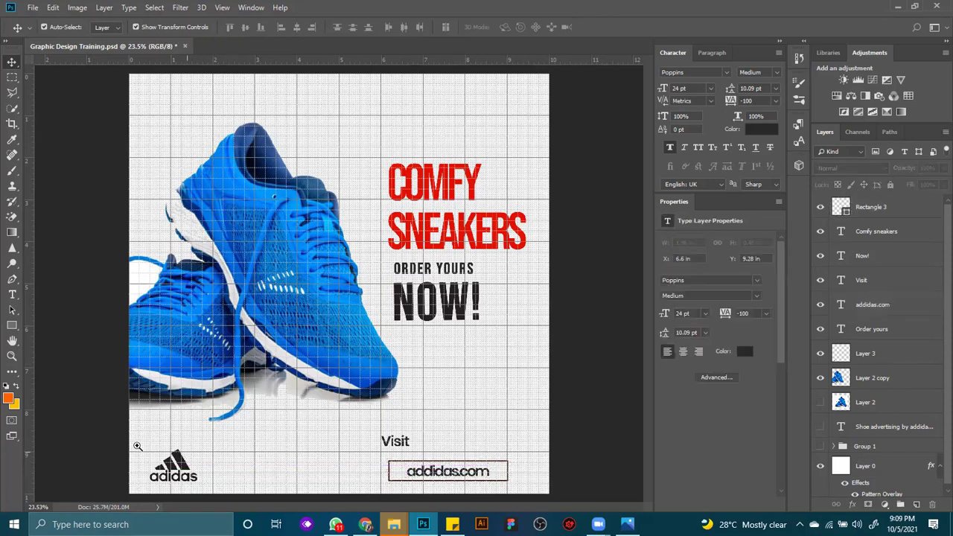
drag(137, 446, 238, 484)
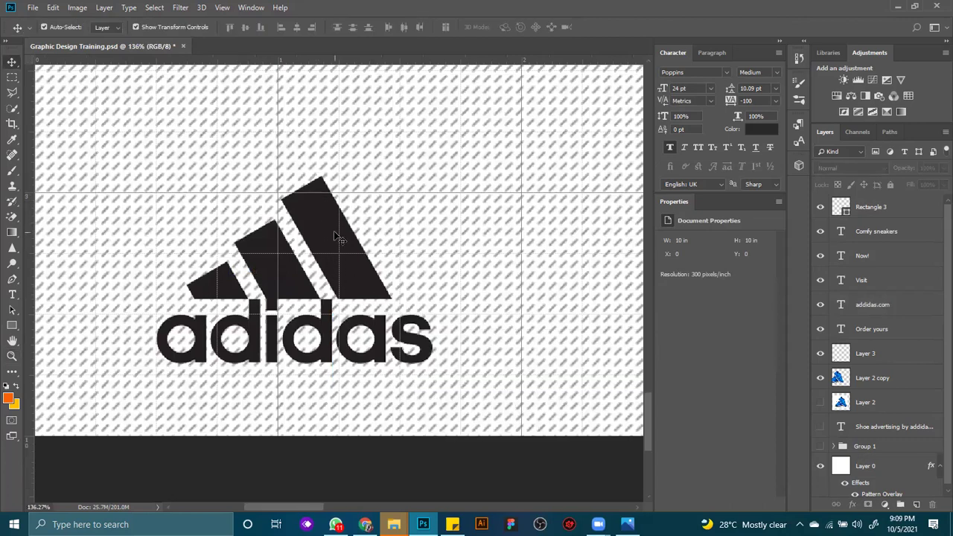
key(ctrl+0)
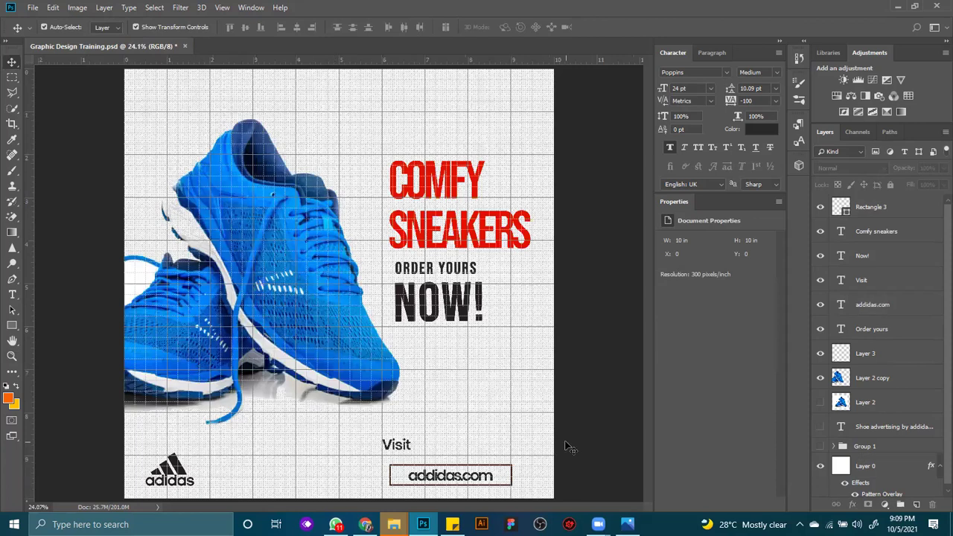
Nudge addidas.com up and set Rectangle 3's stroke to none.
drag(466, 479, 467, 481)
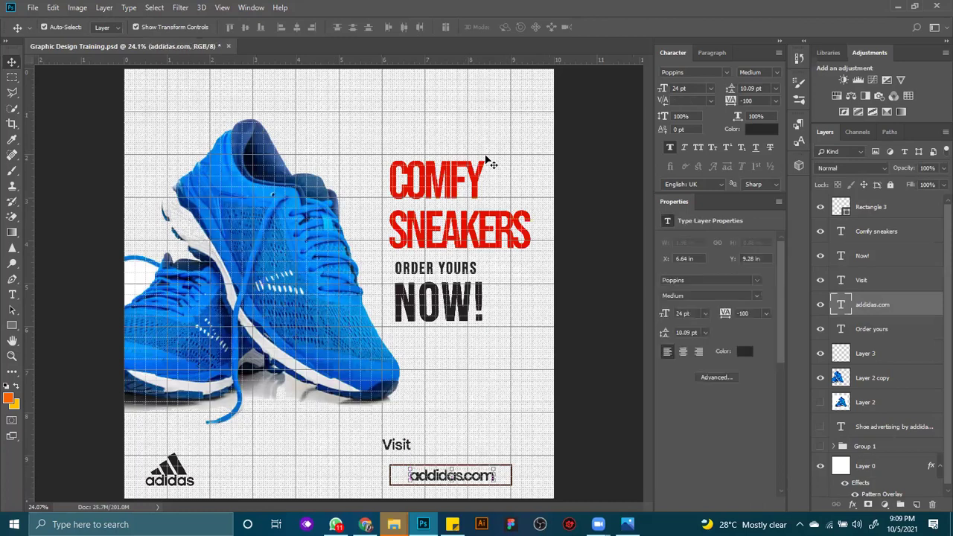
click(602, 293)
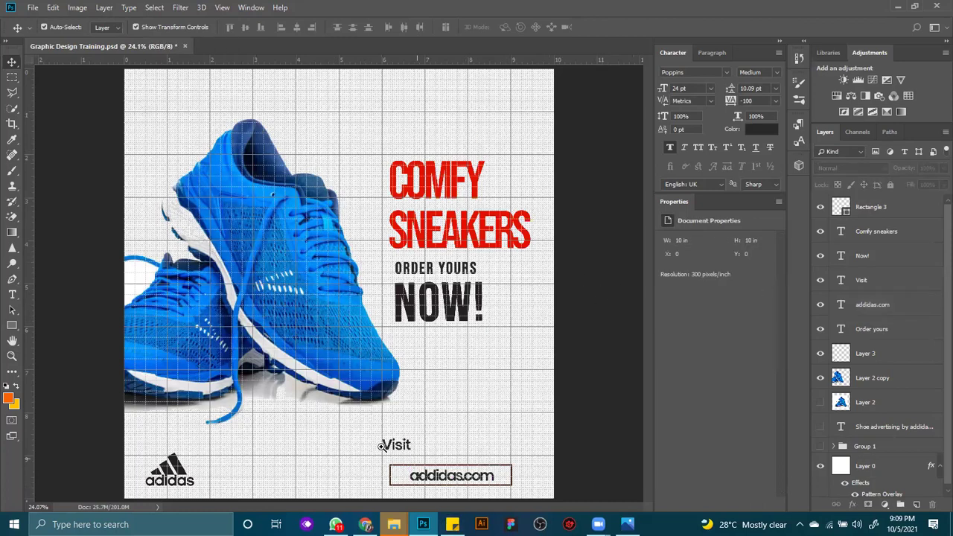
scroll(551, 484, up, 5)
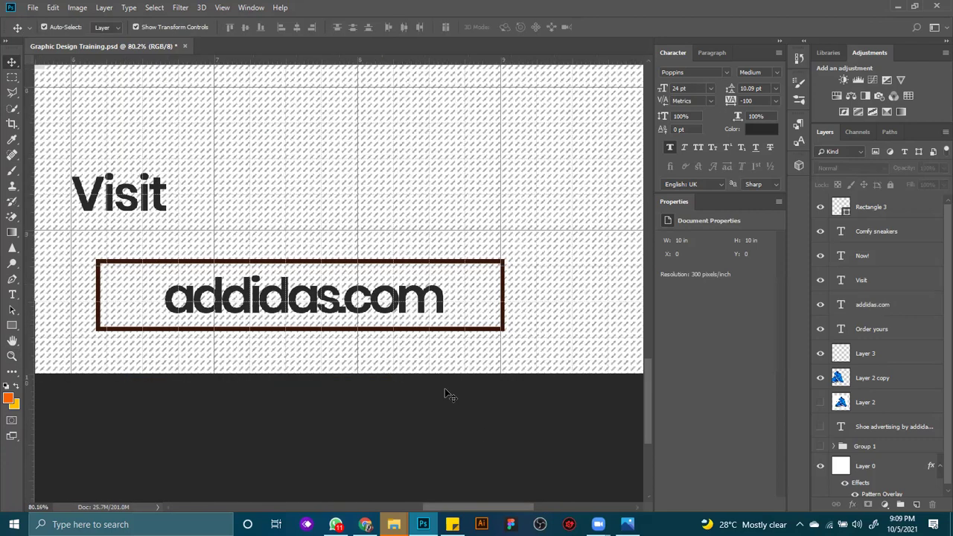
click(437, 264)
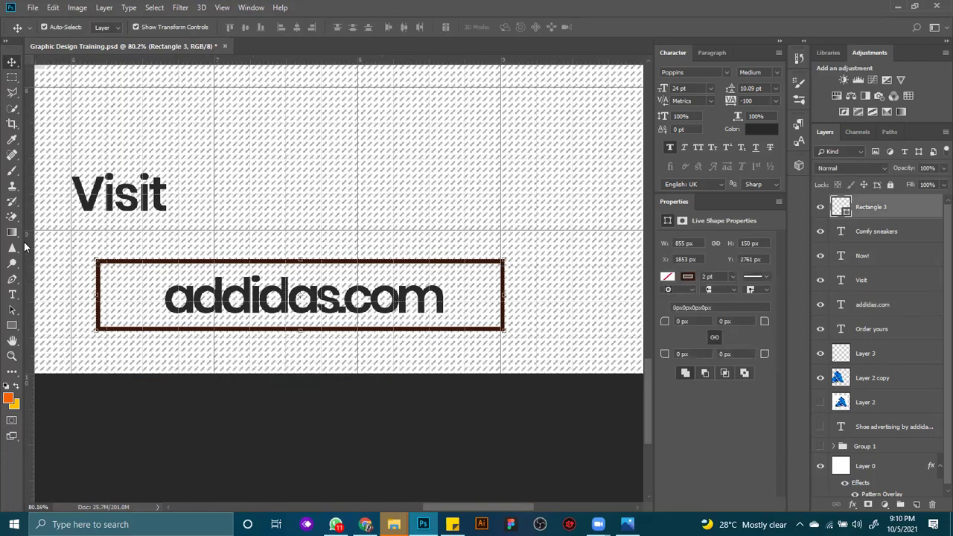
click(12, 325)
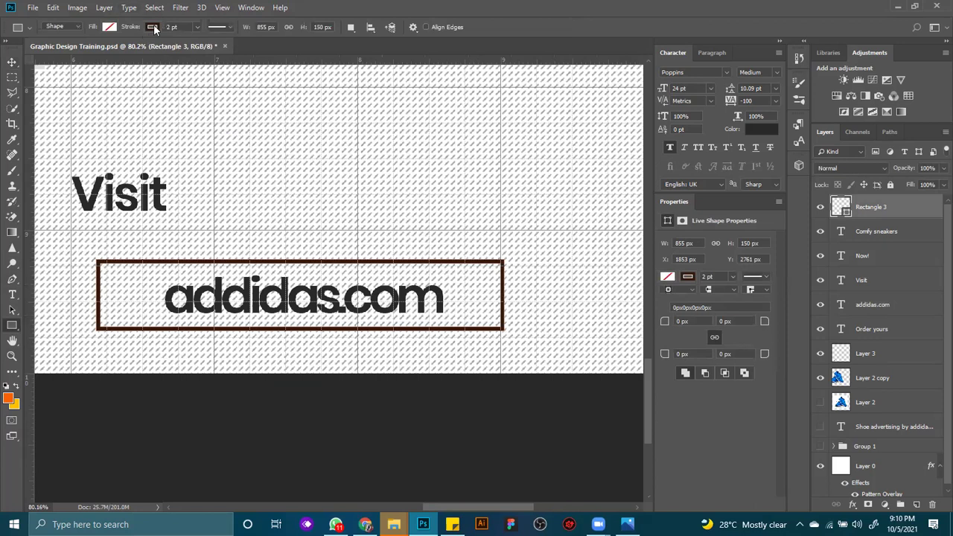
click(150, 28)
click(102, 50)
Fill Rectangle 3 with dark brown #3a180a.
click(109, 27)
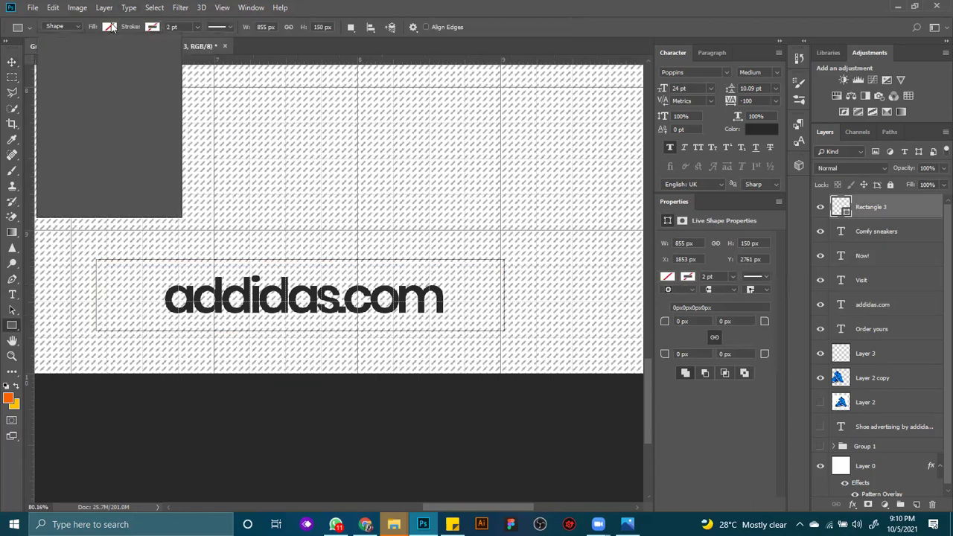
click(54, 86)
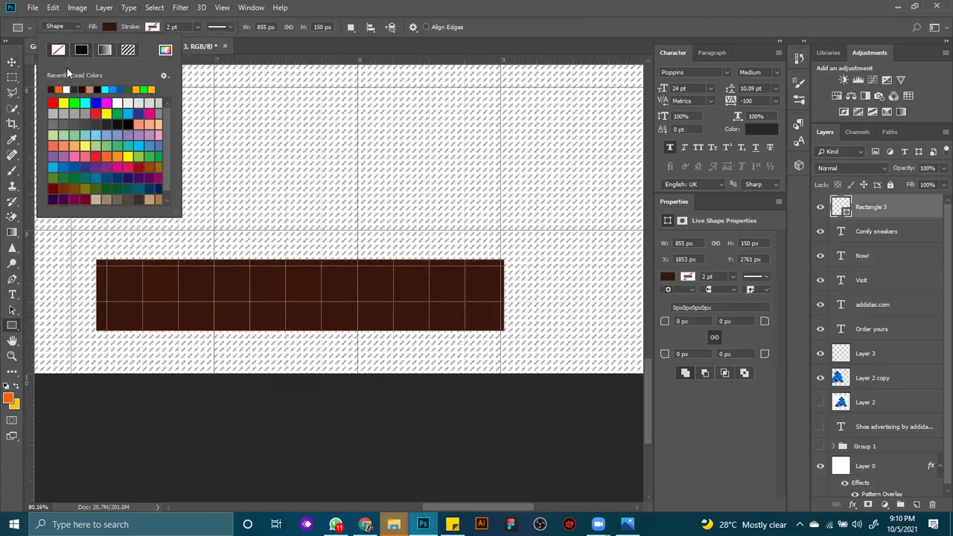
click(165, 49)
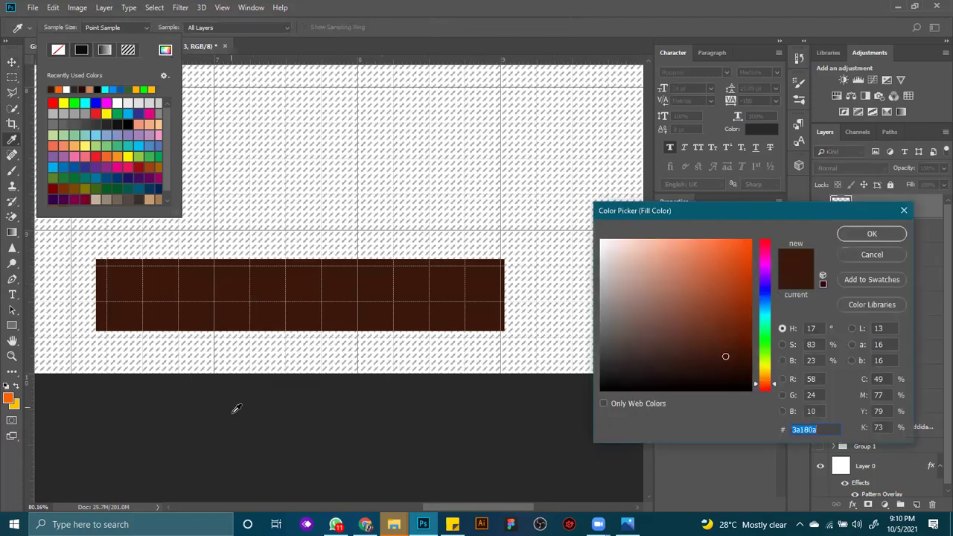
click(854, 233)
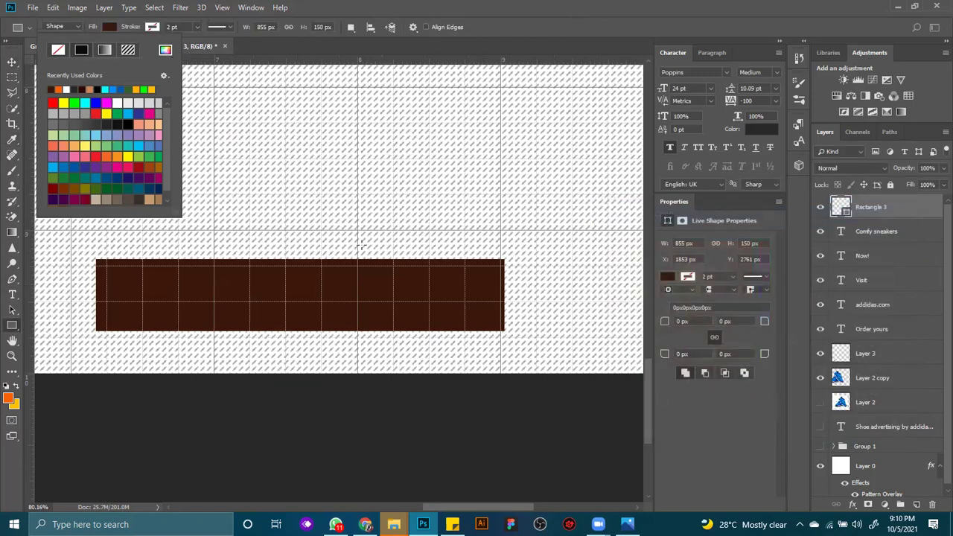
click(12, 63)
click(12, 63)
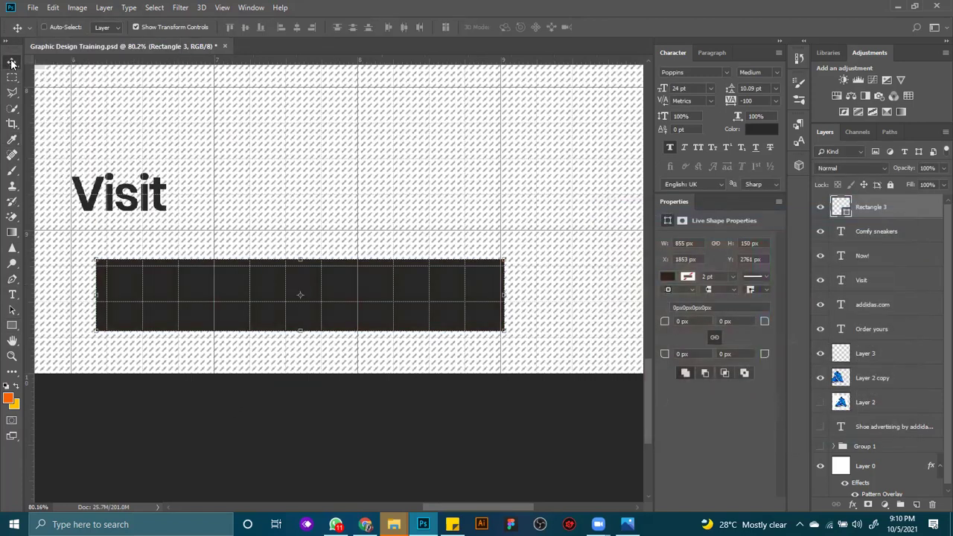
key(ctrl+0)
Shift Visit, move addidas.com above Rectangle 3, and color it white #ffffff.
click(379, 471)
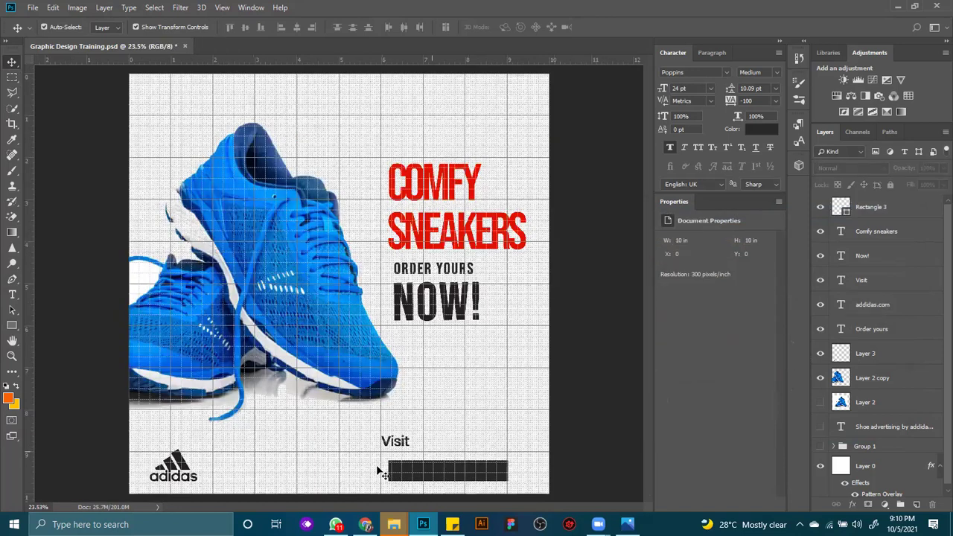
drag(403, 442, 411, 450)
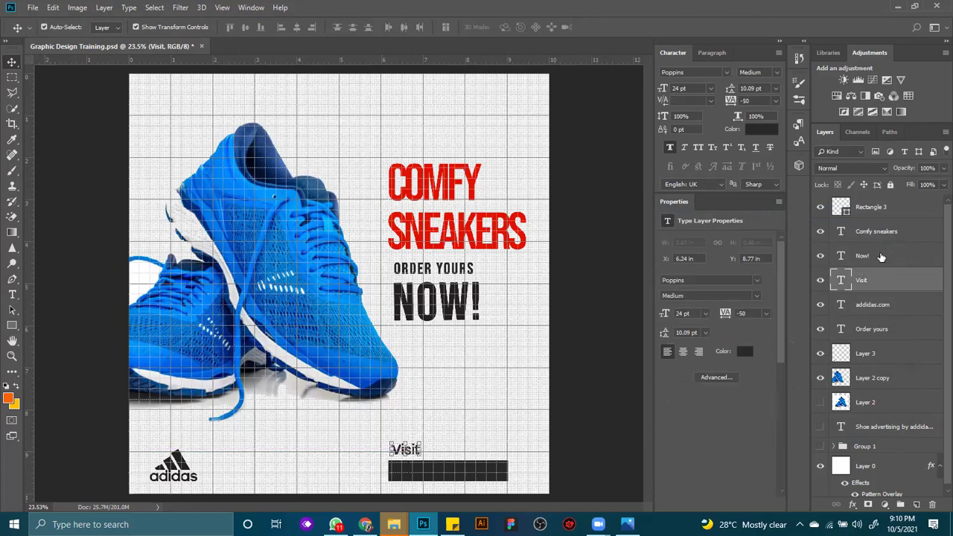
drag(882, 316, 887, 199)
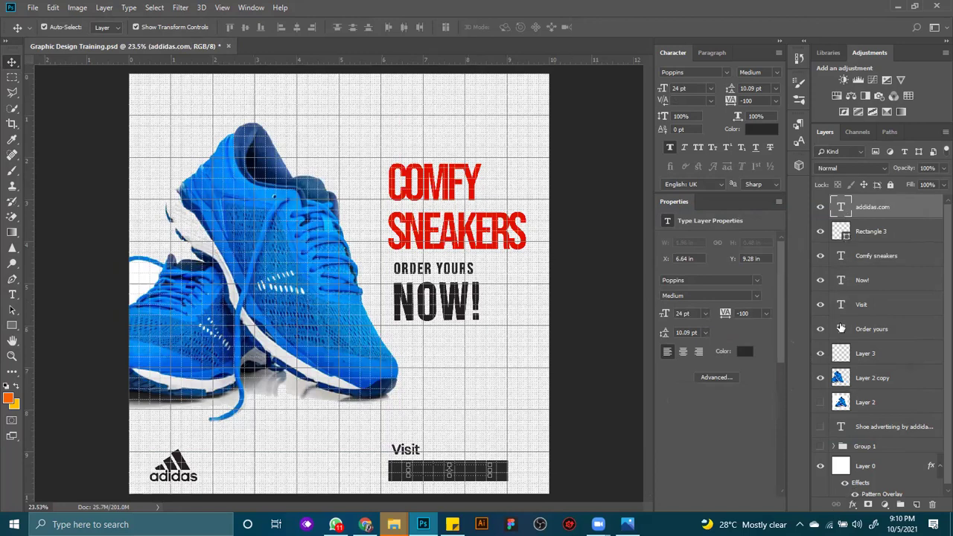
click(746, 353)
click(525, 183)
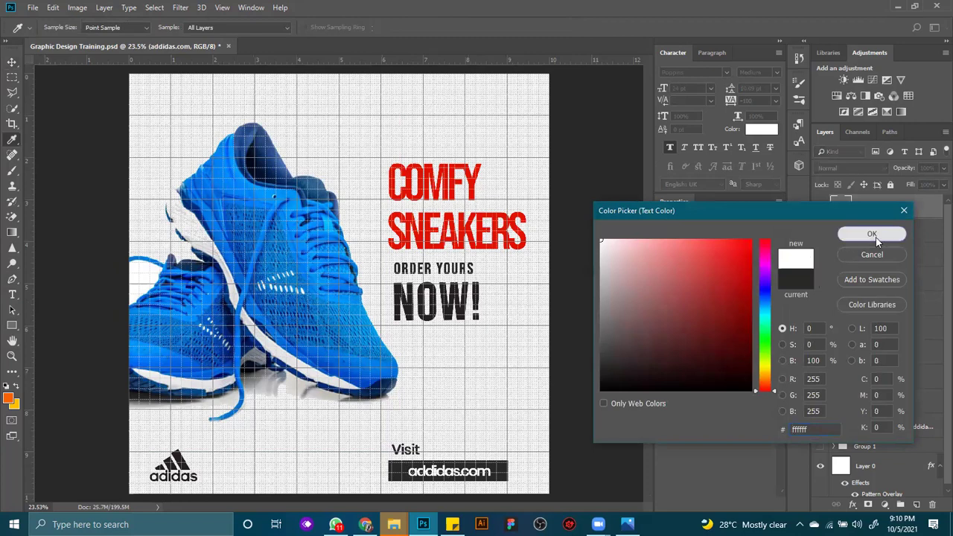
click(873, 235)
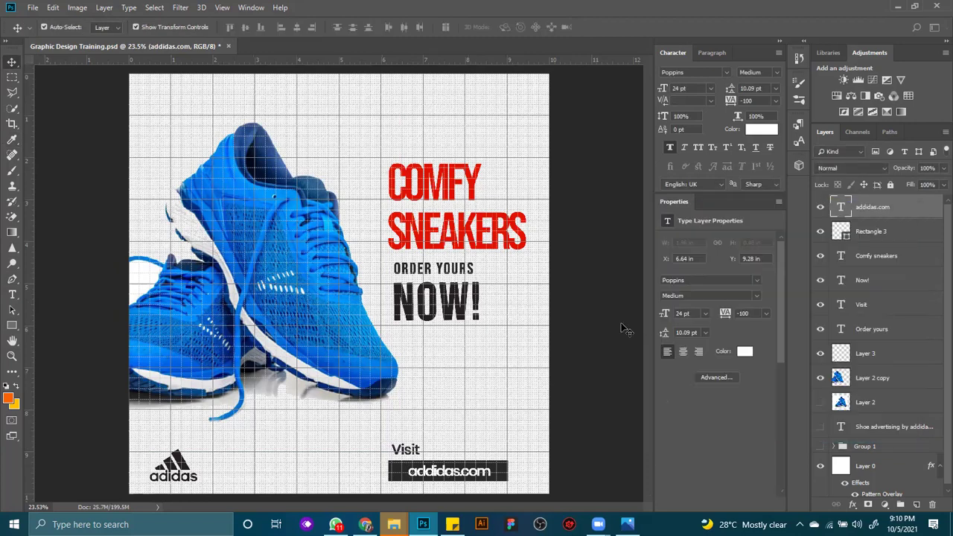
Color the Visit text red #e21101, sampled from COMFY, and nudge it right.
click(412, 452)
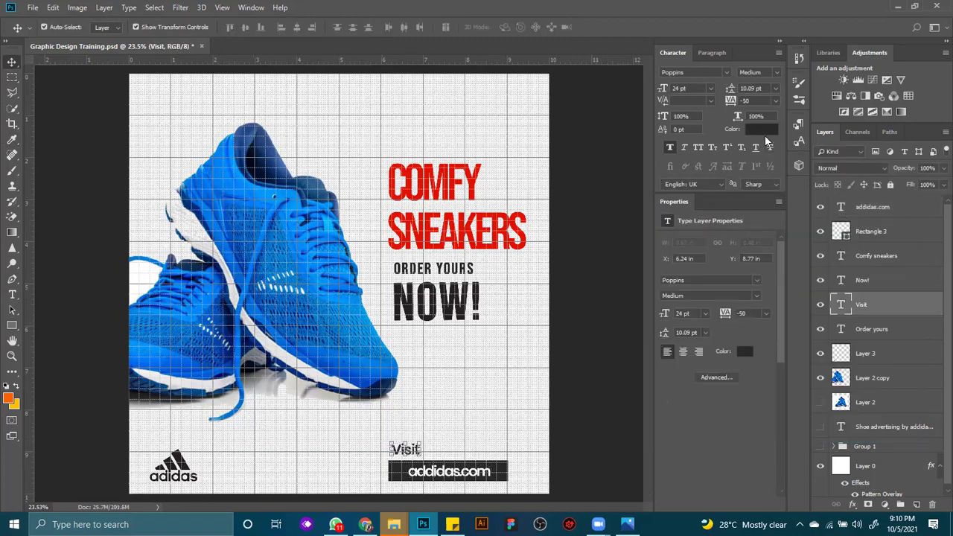
click(764, 131)
click(478, 181)
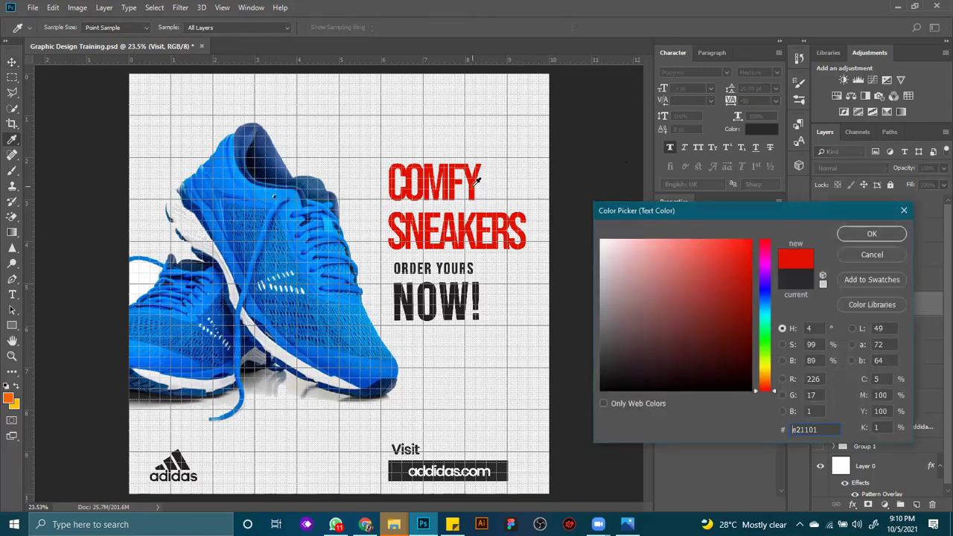
click(872, 235)
key(v)
drag(408, 451, 411, 452)
click(579, 448)
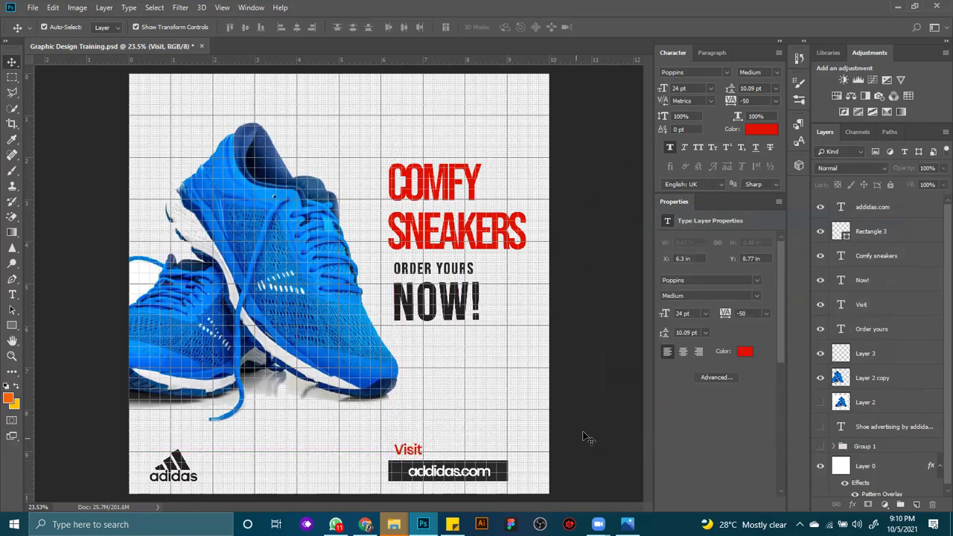
click(412, 454)
click(603, 445)
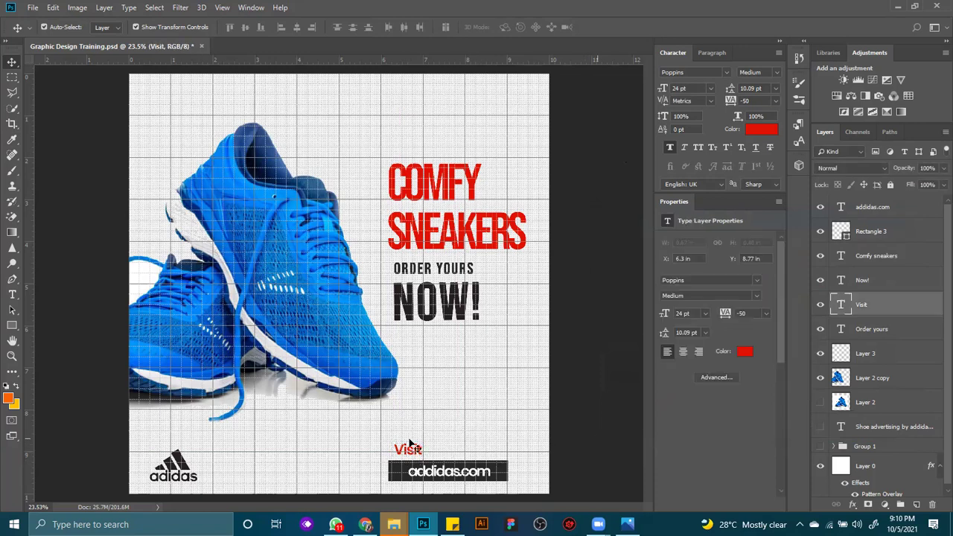
click(12, 325)
drag(429, 449, 505, 450)
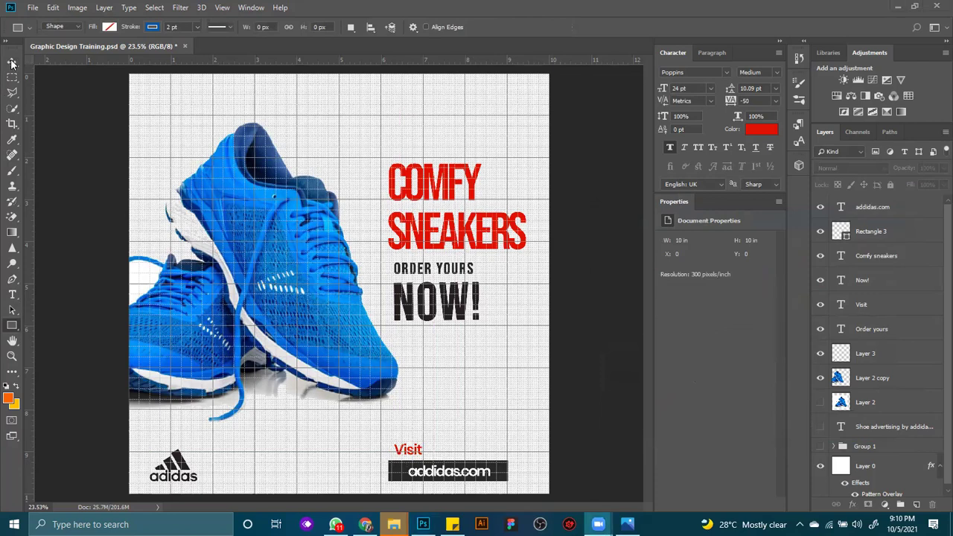
click(386, 145)
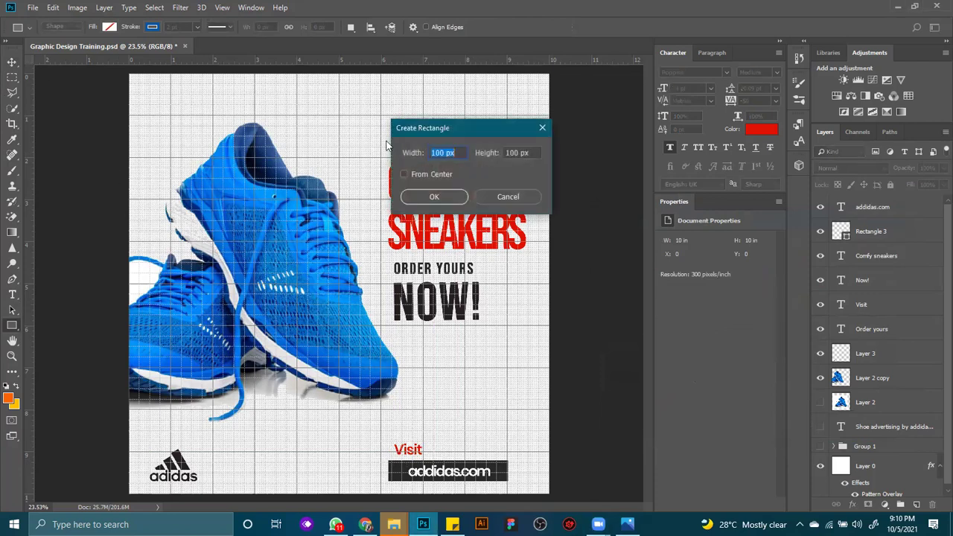
click(509, 197)
click(9, 63)
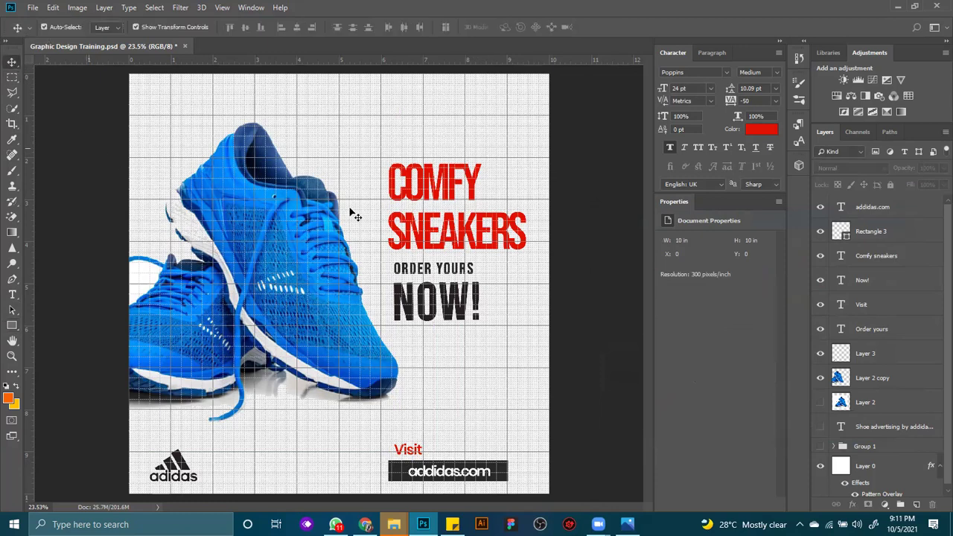
click(295, 239)
click(572, 248)
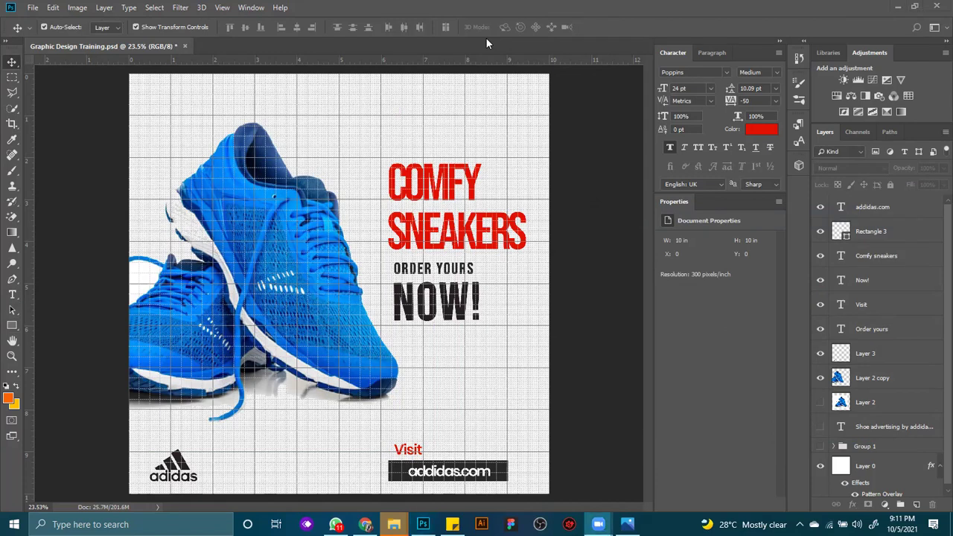
Switch to the browser and load istockphoto.com in a new tab.
key(alt+Tab)
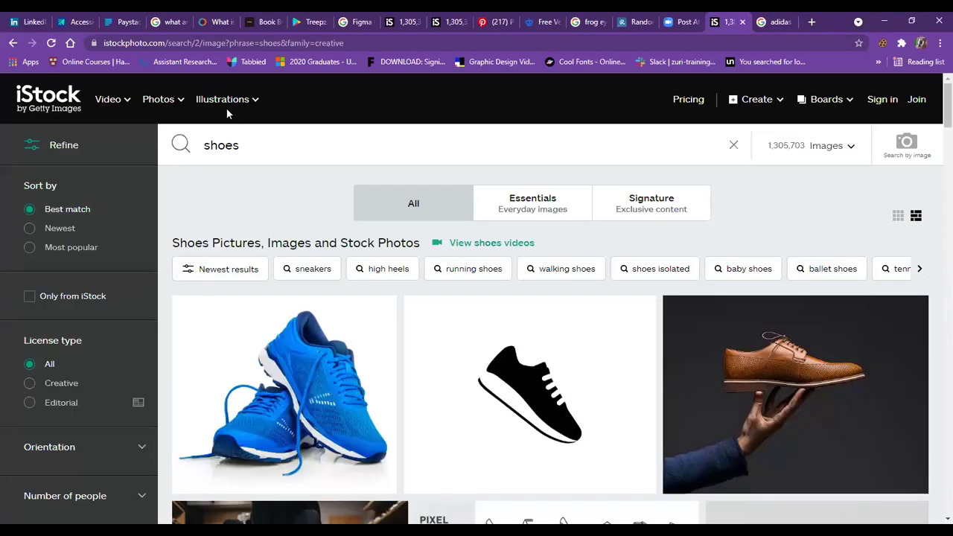
click(260, 146)
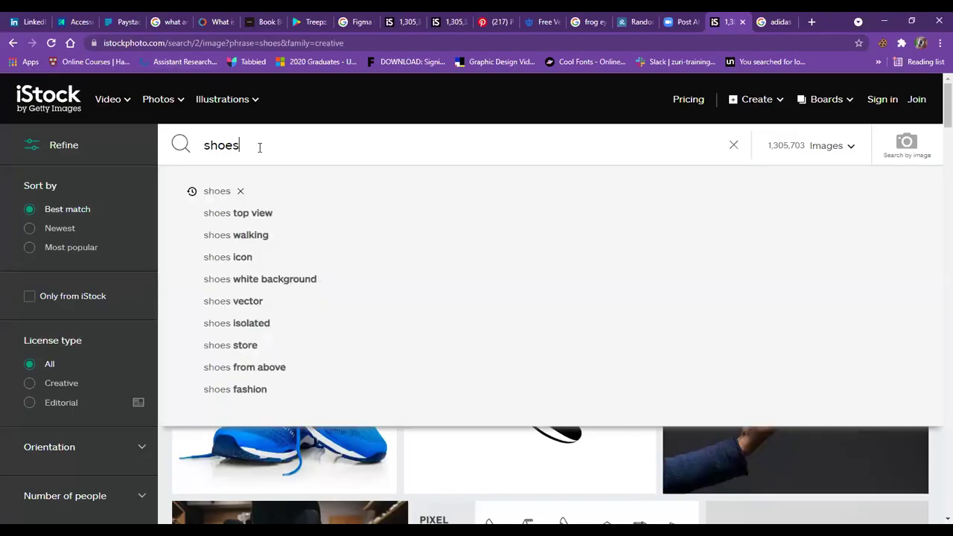
double_click(260, 147)
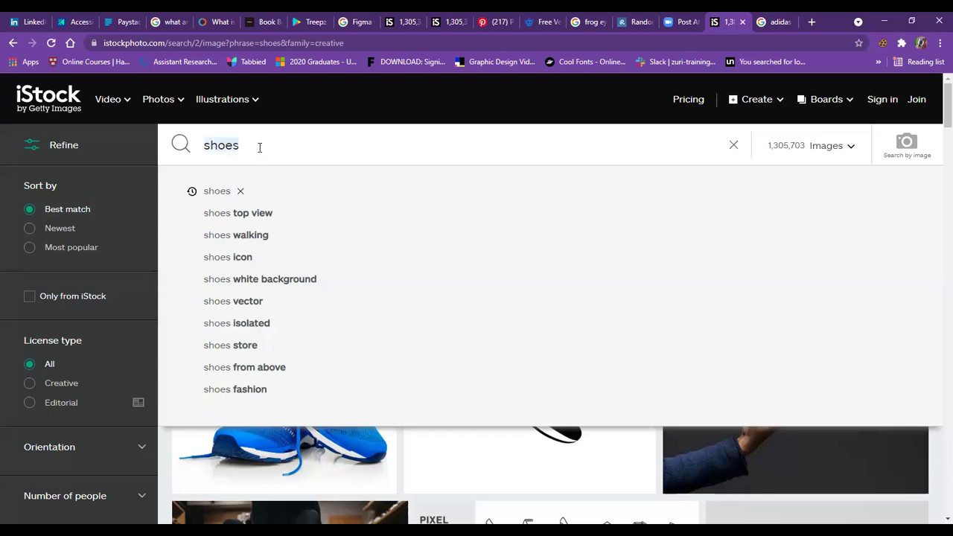
key(BackSpace)
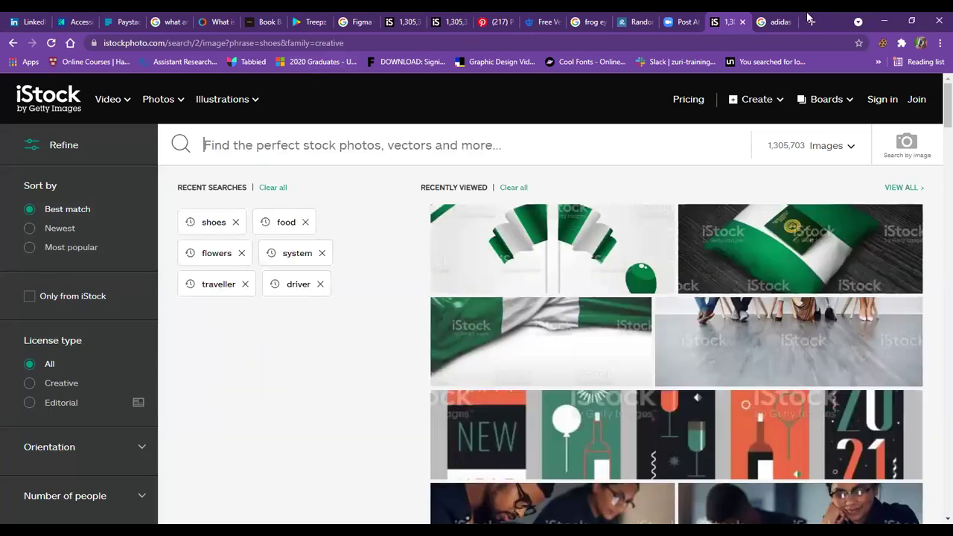
click(802, 25)
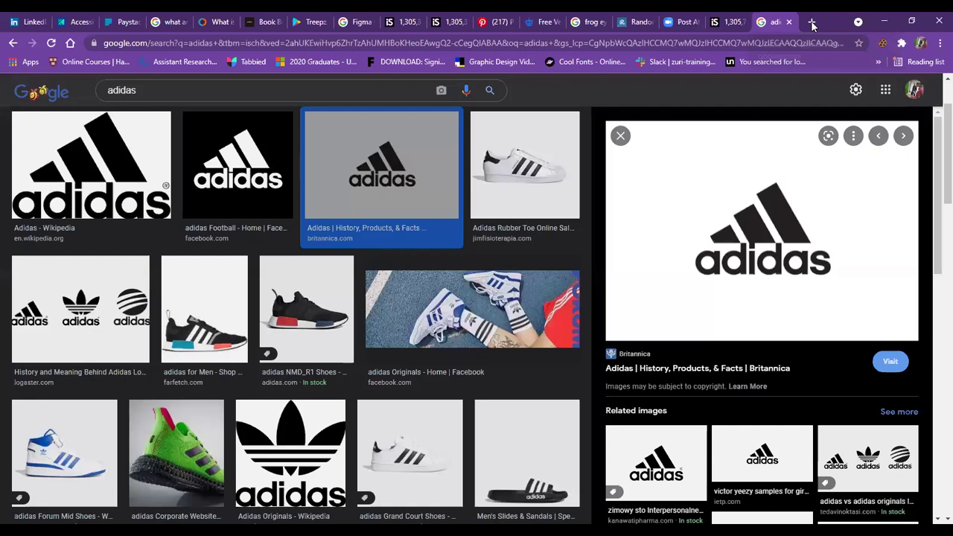
click(812, 22)
text(istock)
key(Right)
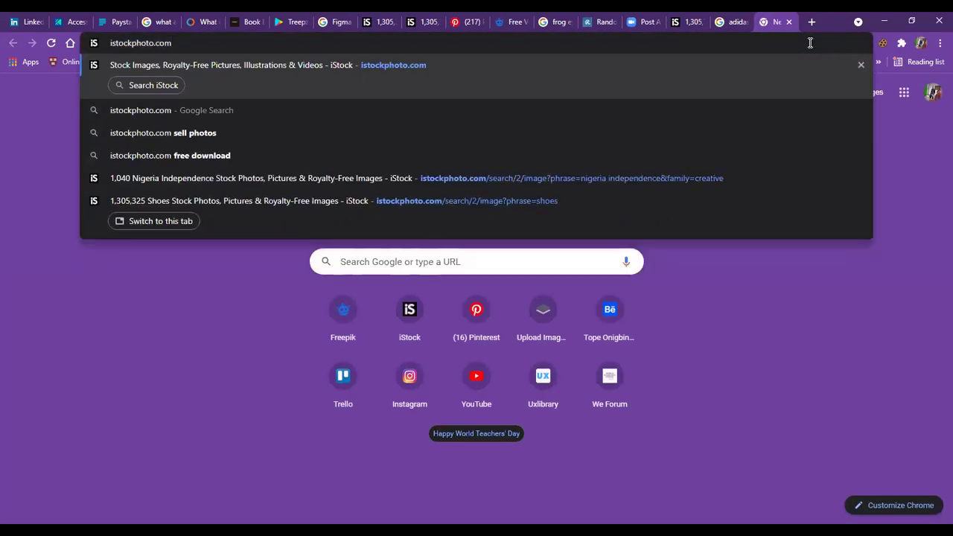
key(Return)
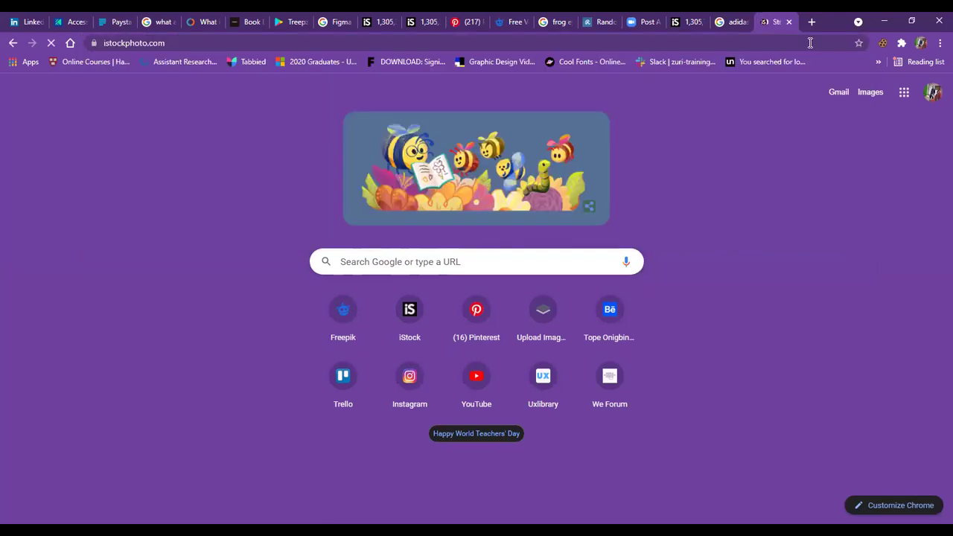
Search iStock for 'shoes' and copy the blue running-shoe photo.
scroll(624, 315, down, 3)
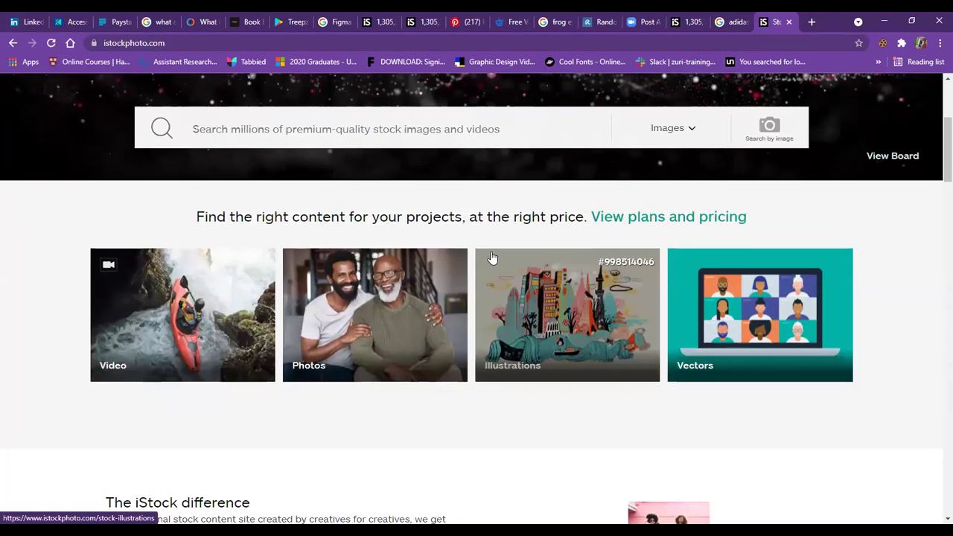
scroll(441, 282, up, 3)
click(441, 282)
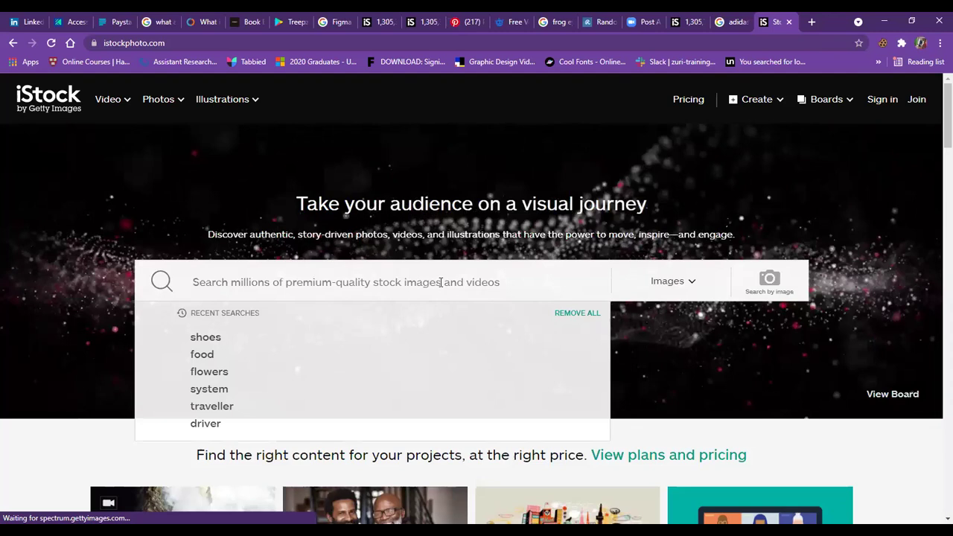
text(shoes)
key(Return)
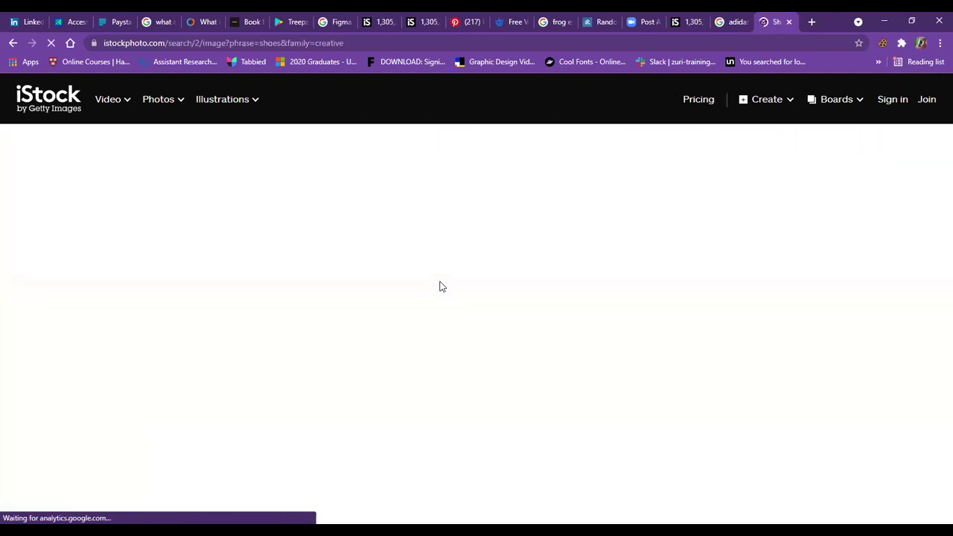
scroll(490, 334, down, 2)
scroll(606, 329, down, 5)
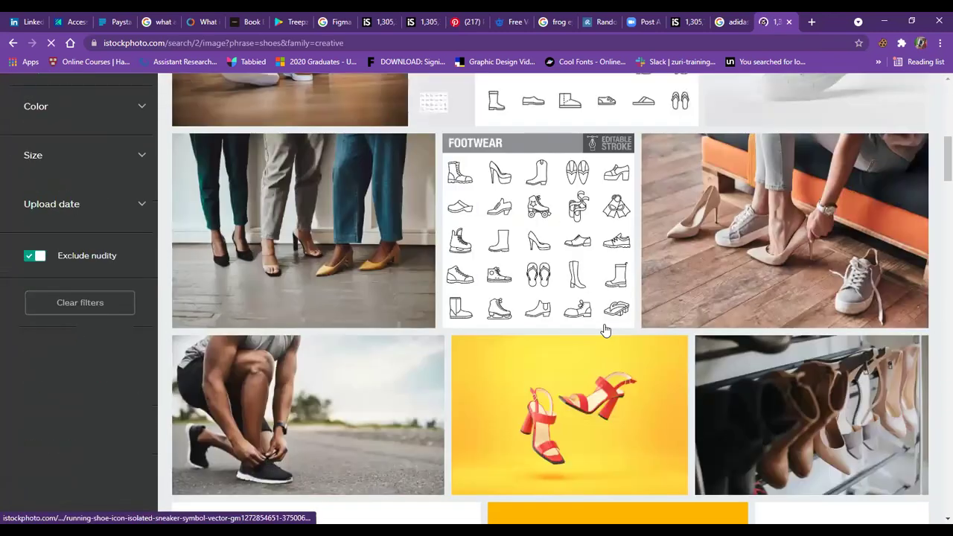
scroll(605, 329, down, 5)
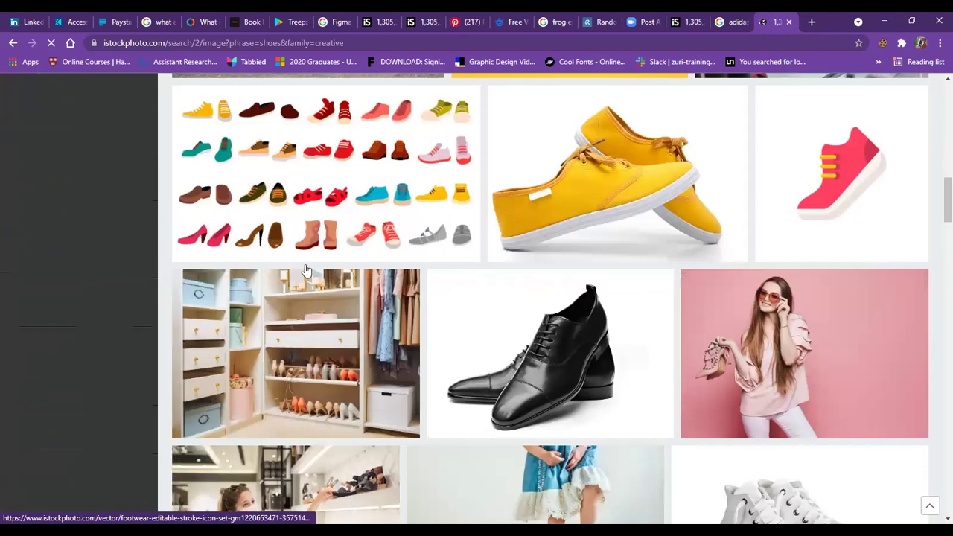
right_click(365, 420)
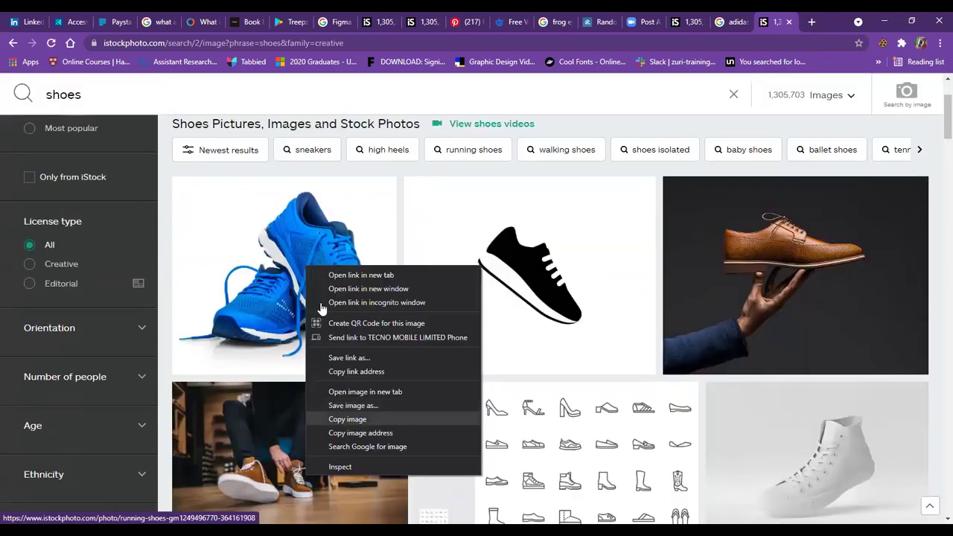
right_click(281, 273)
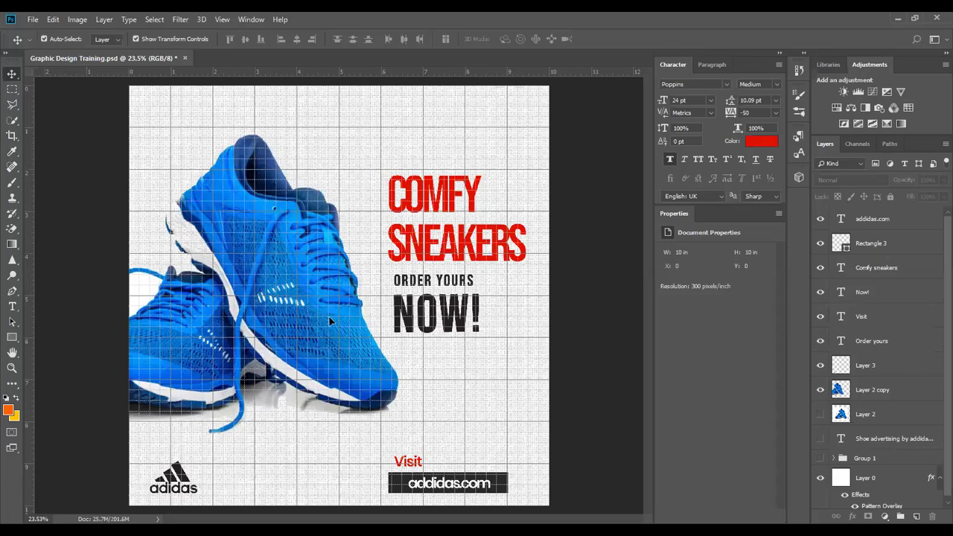
Paste the shoe photo and remove its white background with the Magic Eraser.
key(ctrl+v)
mouse_move(365, 322)
mouse_down()
mouse_move(376, 337)
mouse_move(318, 261)
mouse_up()
key(z)
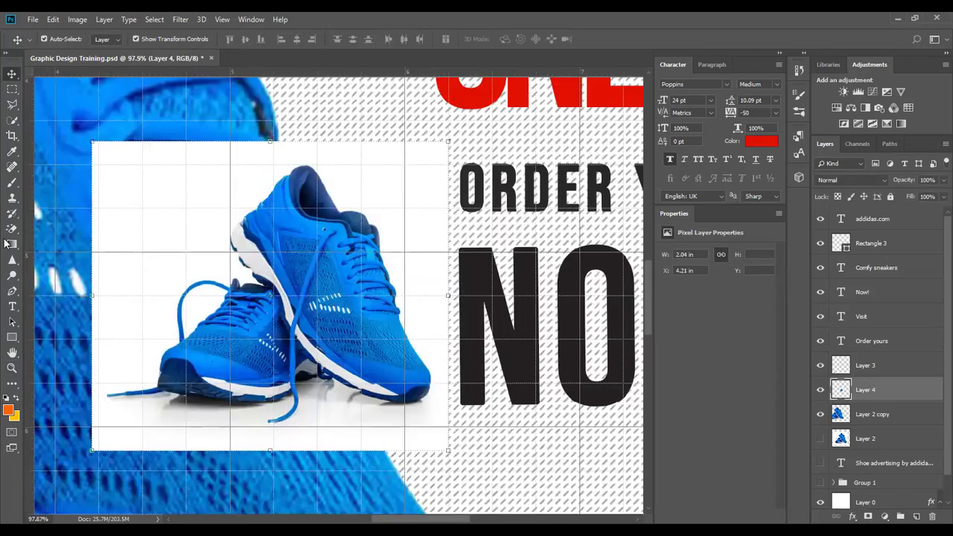
key(e)
click(204, 198)
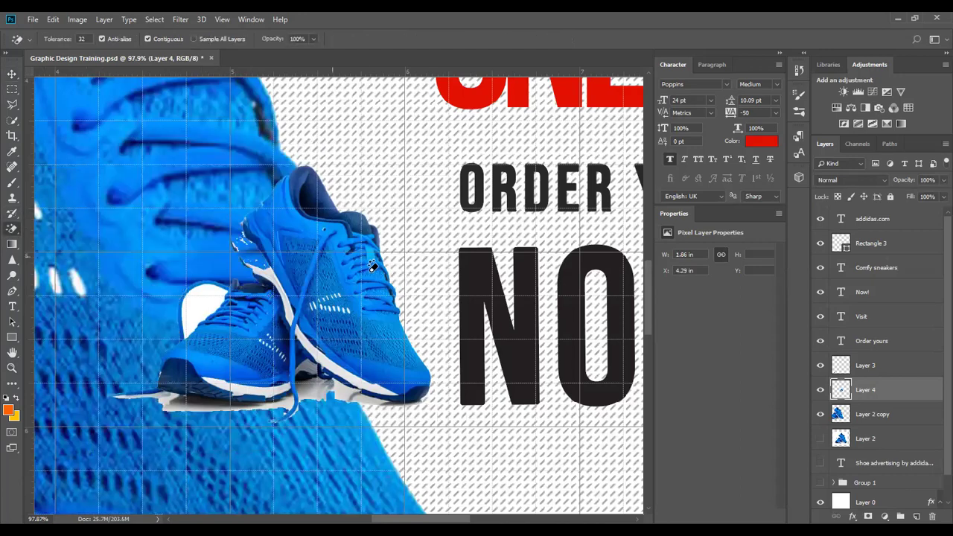
click(13, 74)
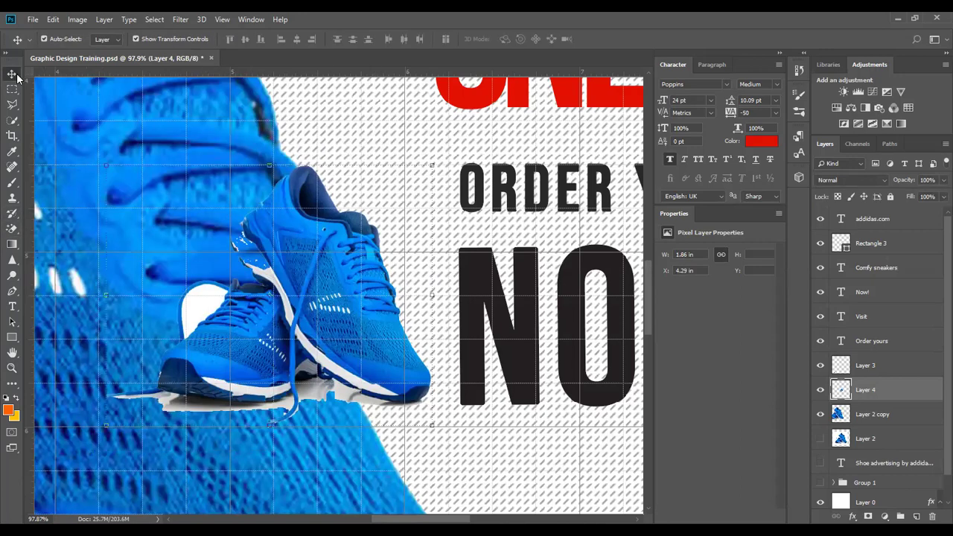
key(ctrl+0)
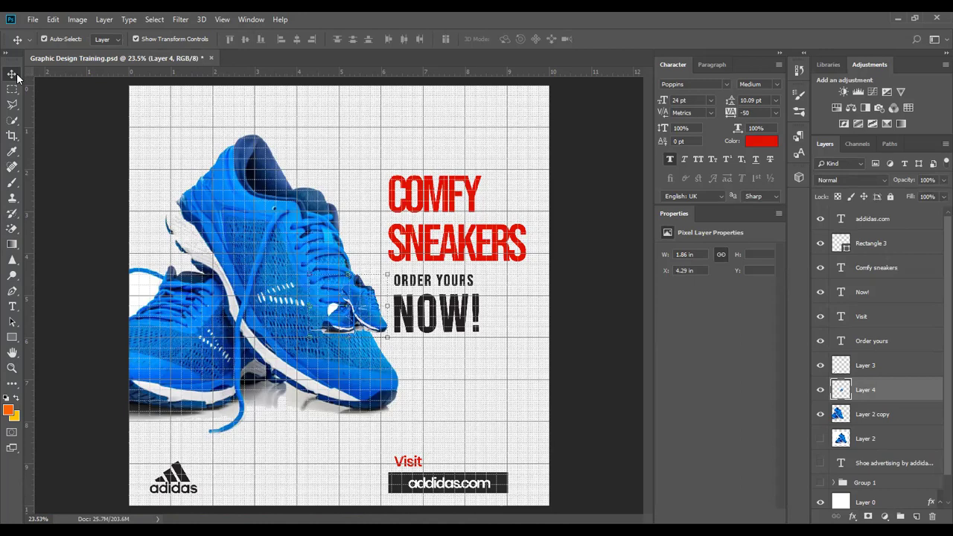
Move the small shoe toward NOW! and nudge COMFY SNEAKERS left.
key(ctrl+t)
drag(364, 305, 401, 328)
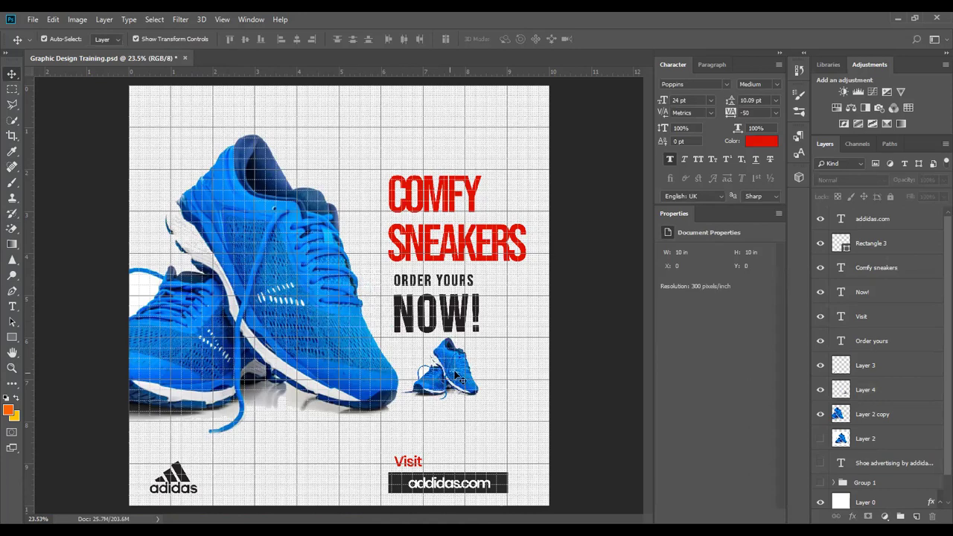
click(460, 378)
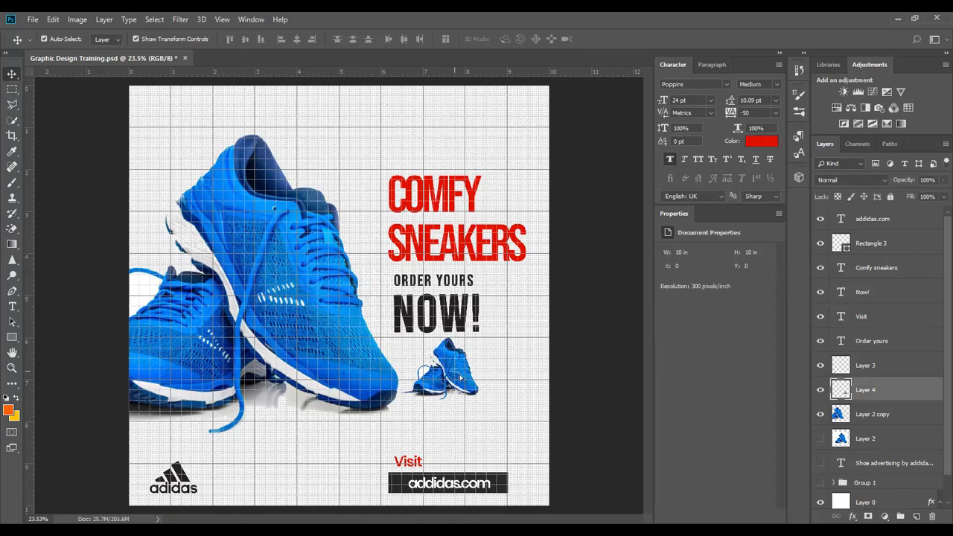
key(ctrl+t)
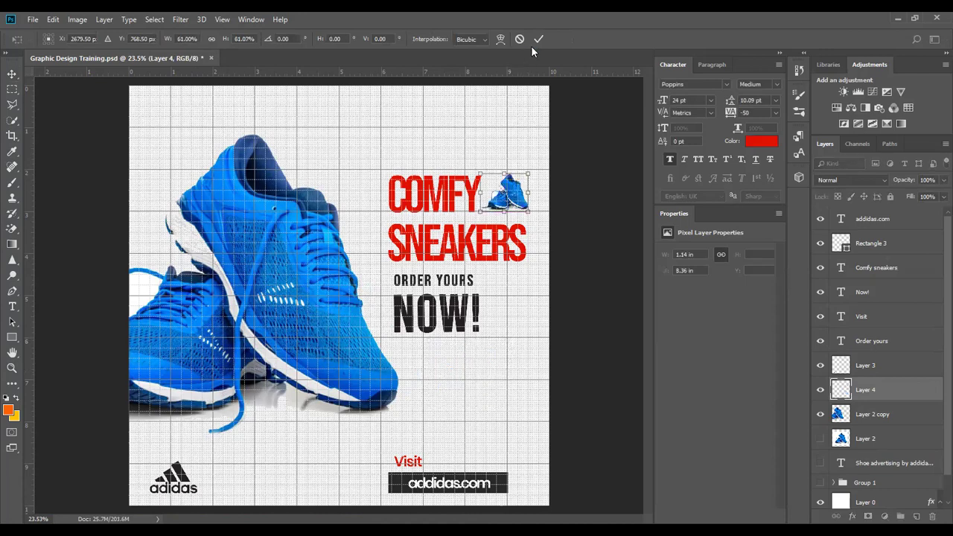
key(Return)
click(877, 267)
key(shift+Left)
key(shift+Left)
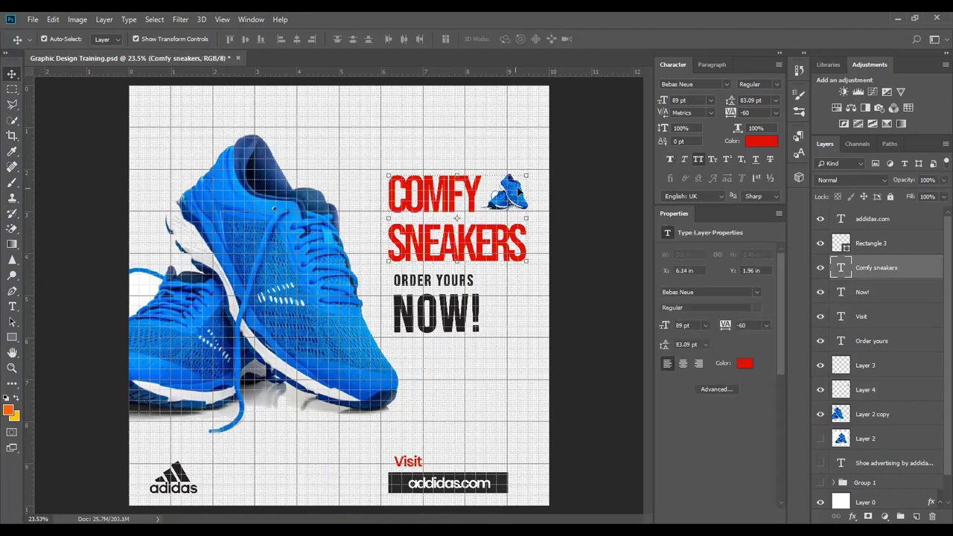
Inspect the shoe layers by toggling Layer 2 and the big shoe's visibility.
click(871, 243)
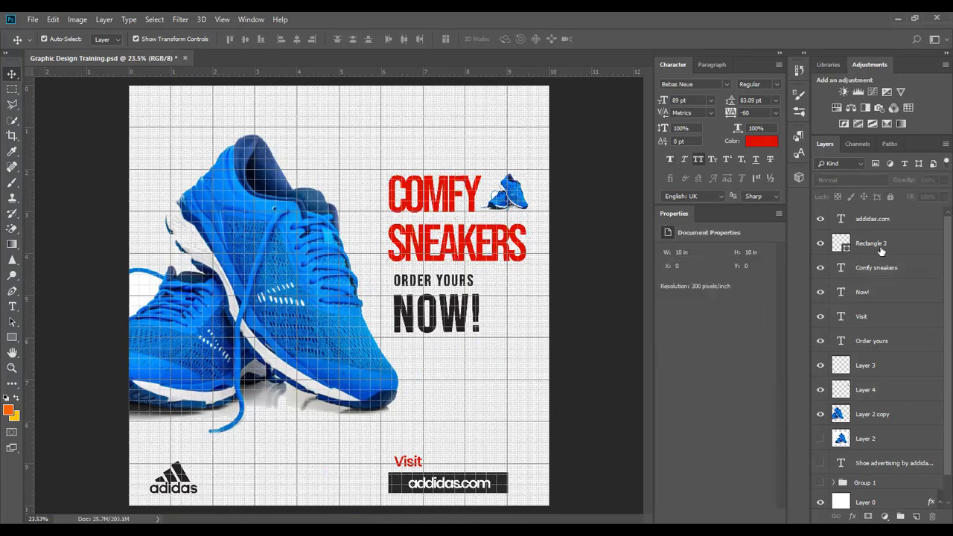
click(887, 442)
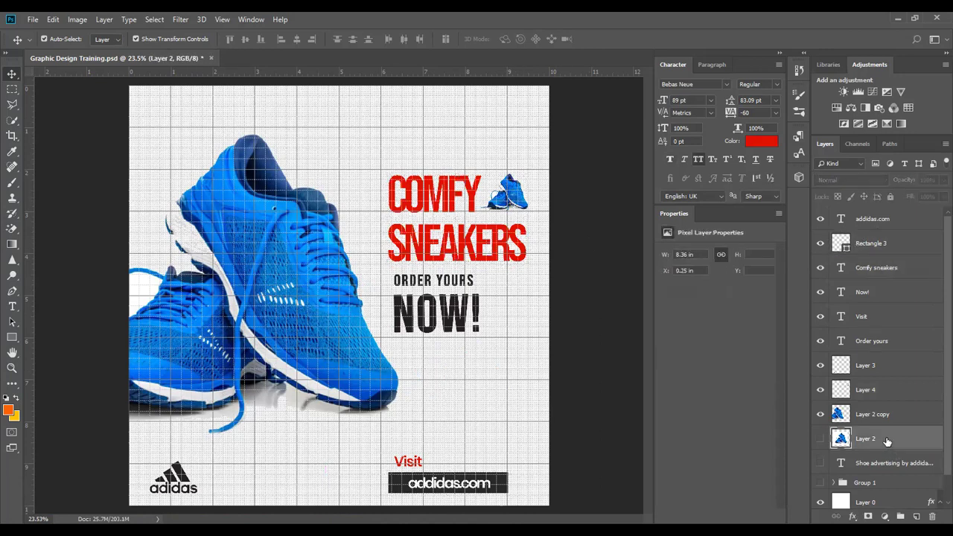
click(820, 441)
click(820, 441)
click(525, 214)
click(513, 200)
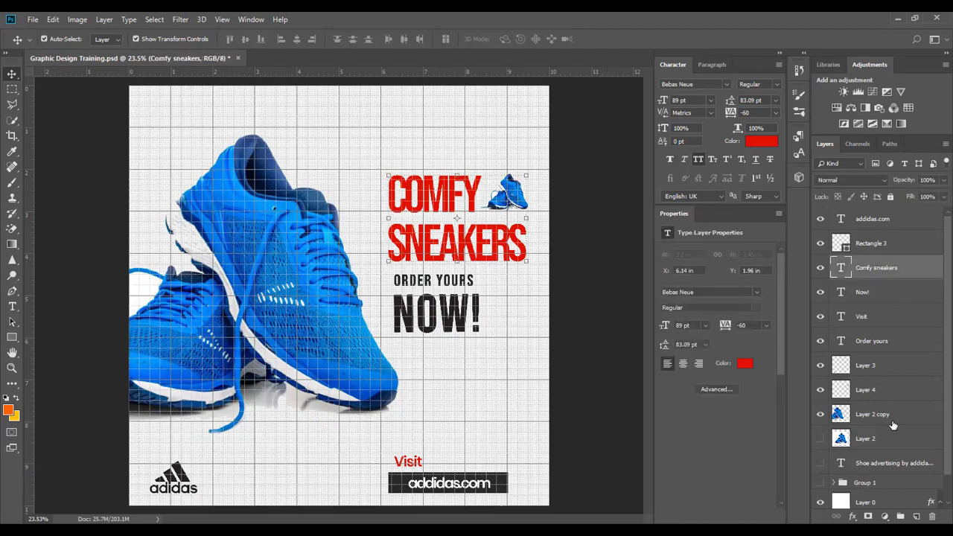
click(820, 414)
click(820, 414)
scroll(819, 414, down, 1)
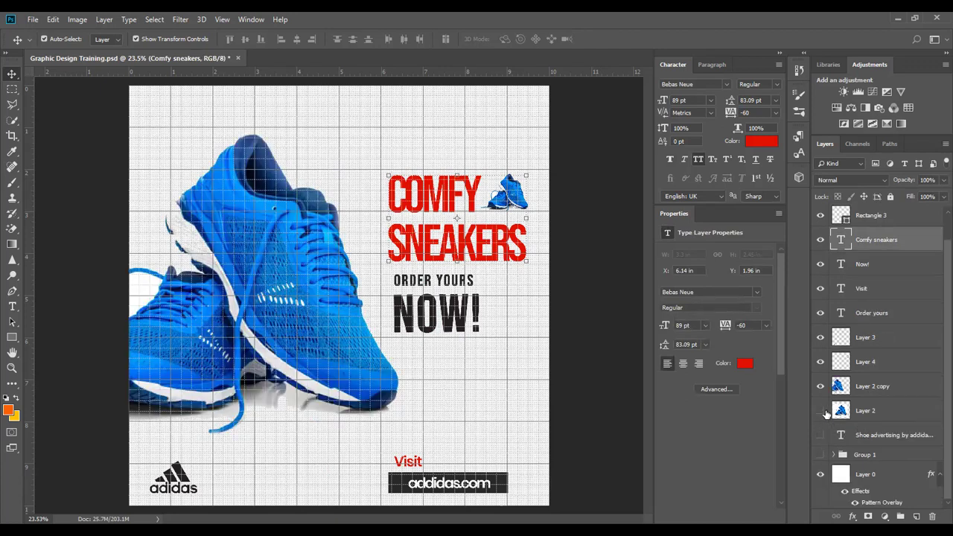
click(885, 416)
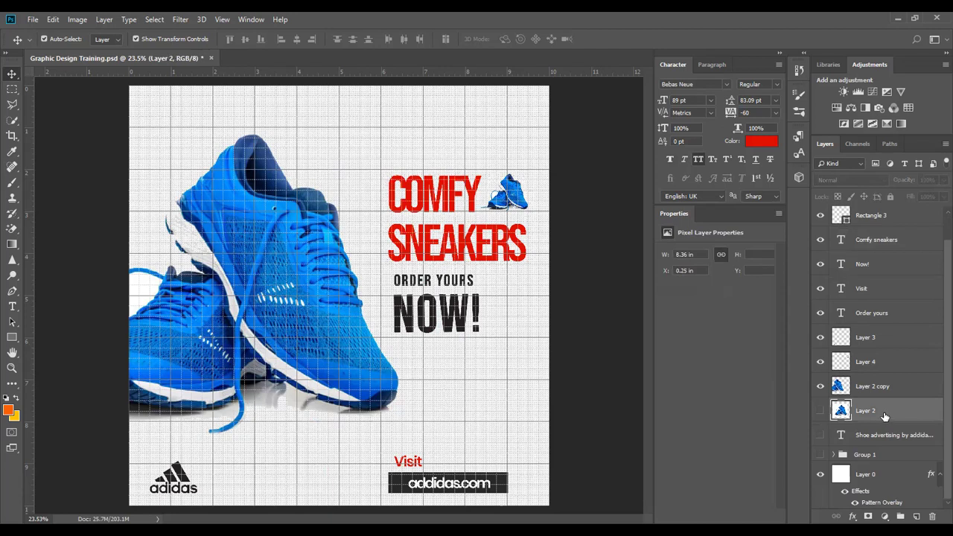
scroll(884, 416, up, 1)
Move the small shoe's layer above COMFY SNEAKERS and place it beside NOW!
click(820, 268)
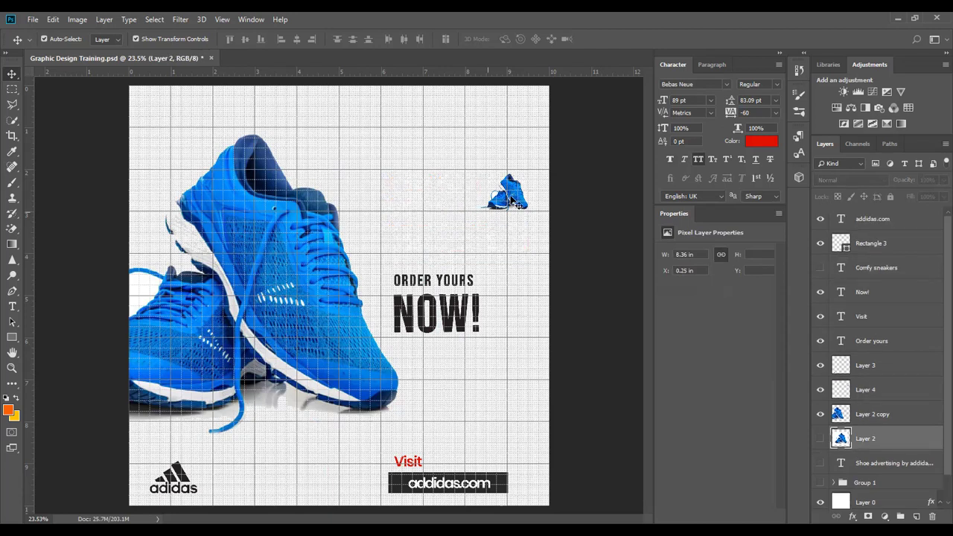
click(514, 202)
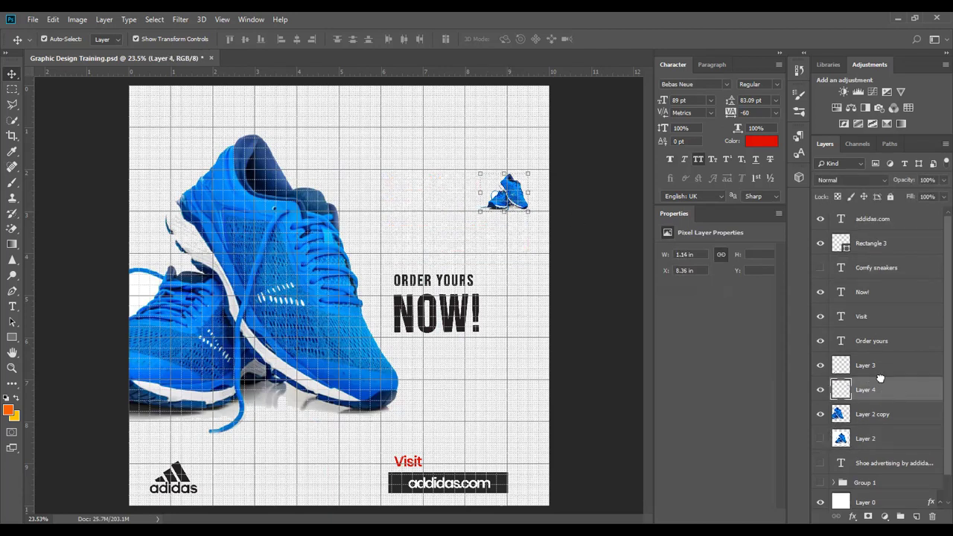
drag(876, 254, 877, 256)
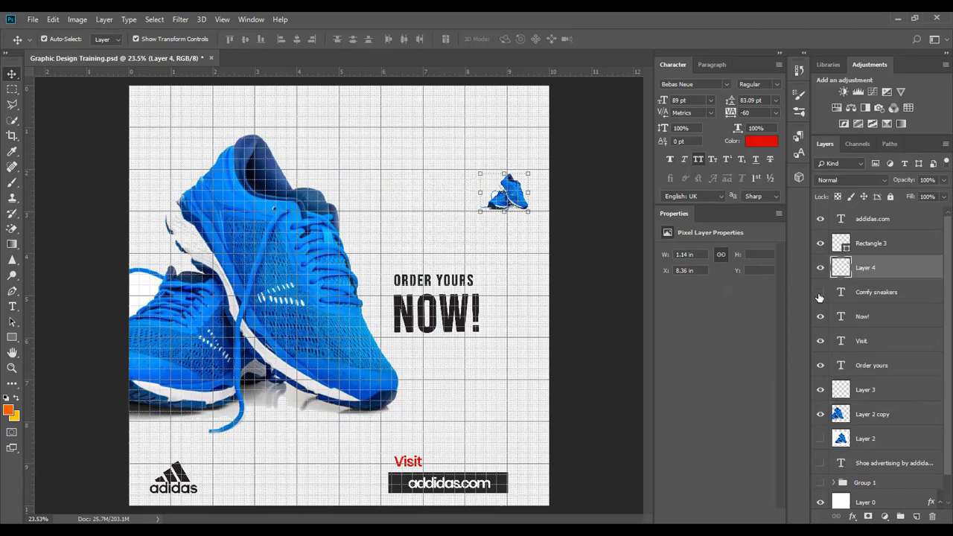
click(820, 292)
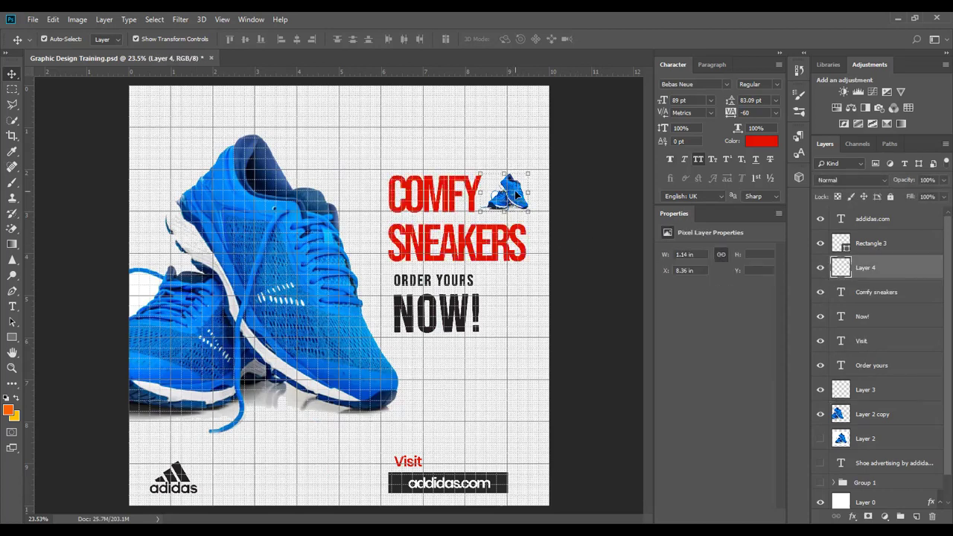
drag(512, 195, 501, 226)
click(574, 228)
click(503, 215)
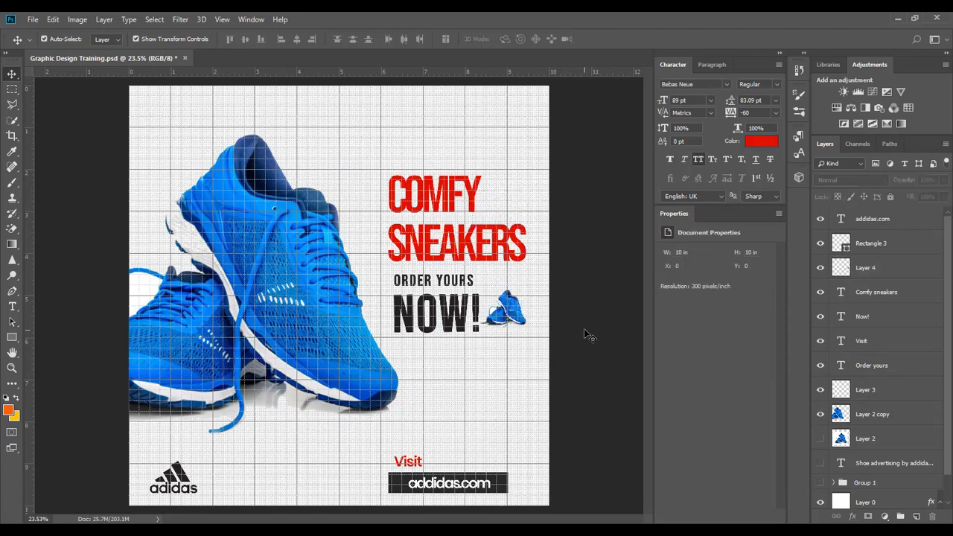
Scale the small shoe down to about 73% with Free Transform.
click(512, 315)
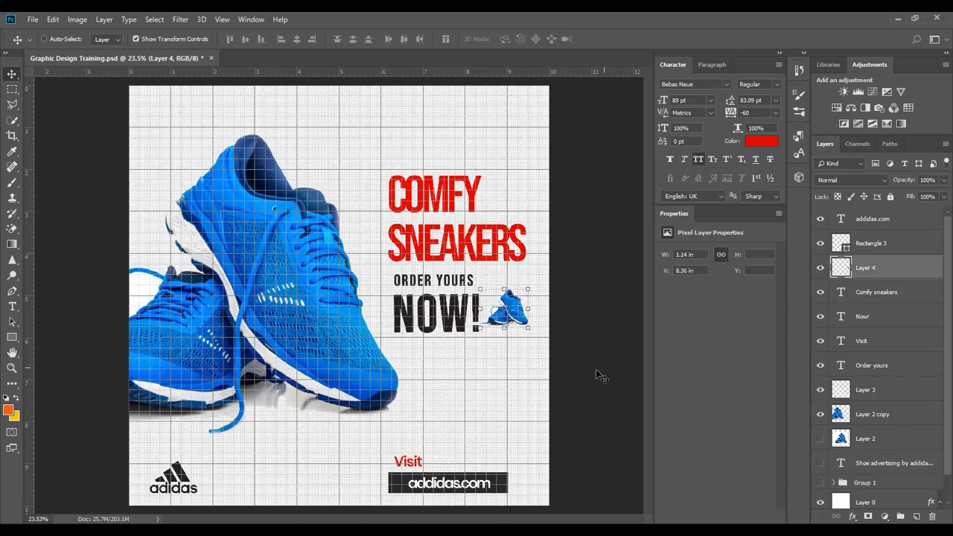
key(ctrl+t)
drag(531, 289, 528, 290)
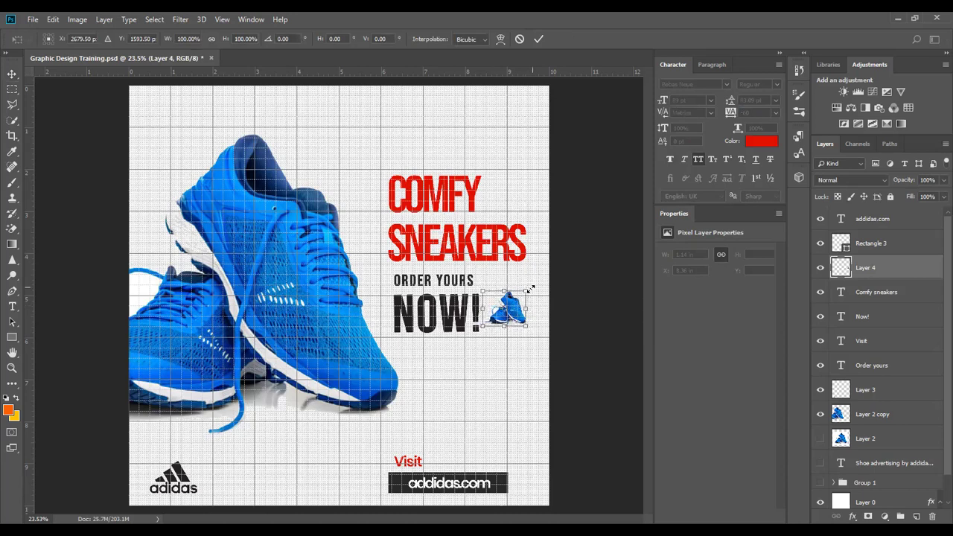
click(537, 38)
click(592, 251)
click(509, 311)
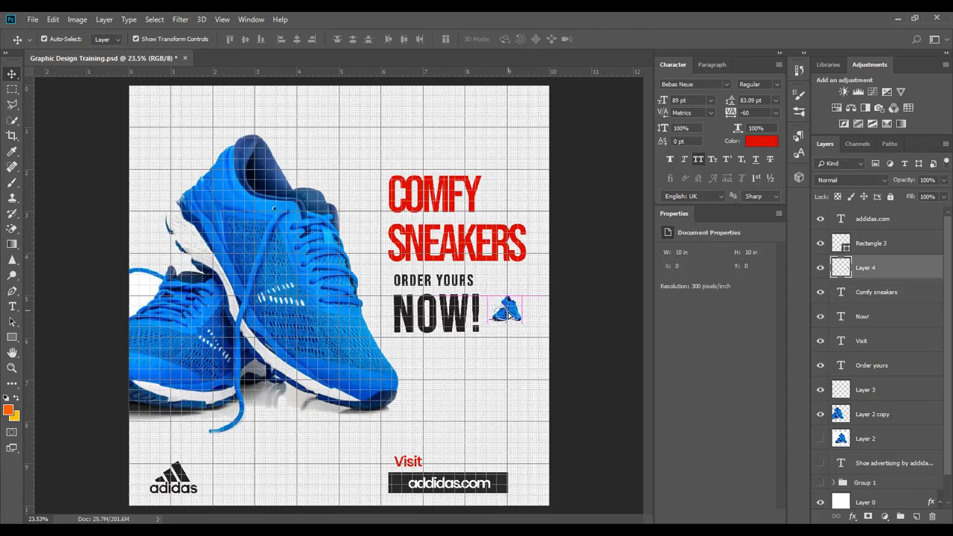
click(594, 315)
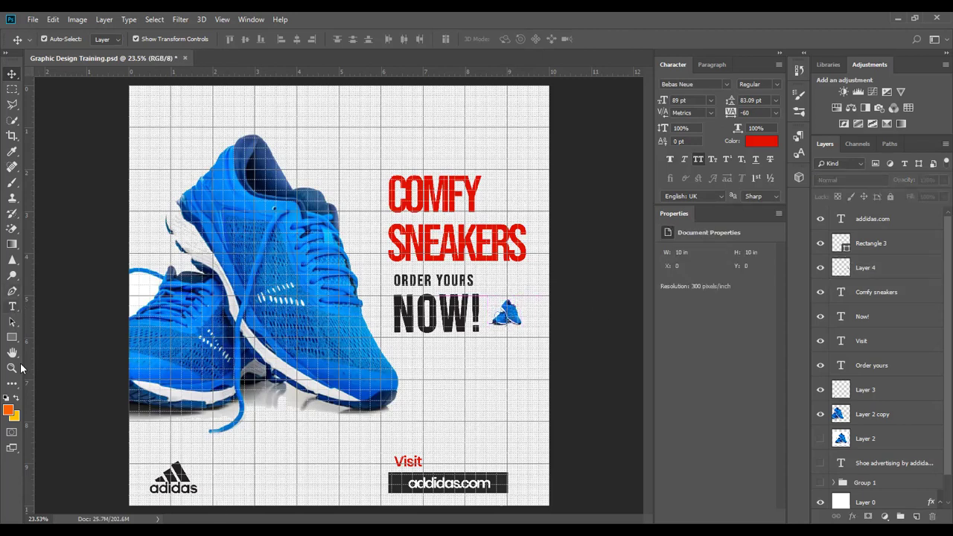
click(12, 337)
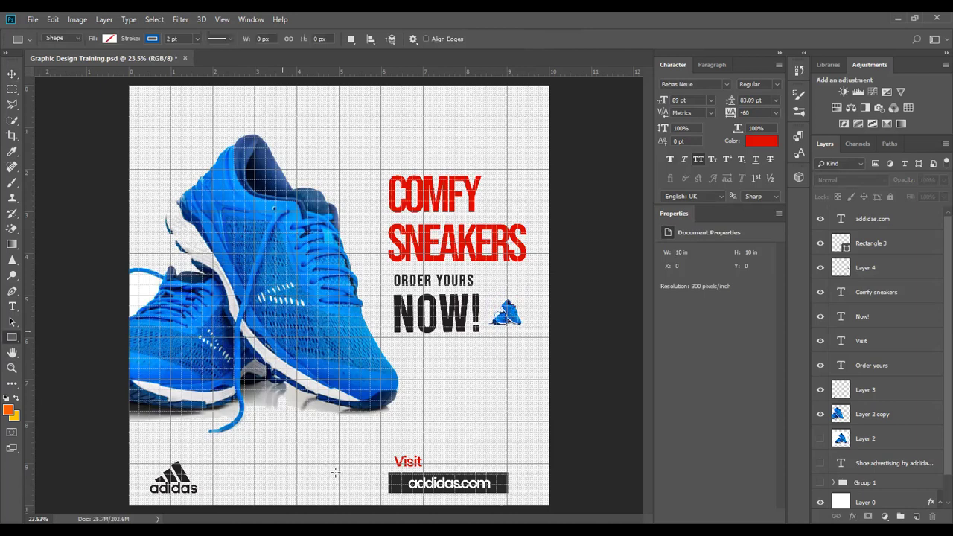
Draw a tall dark grey 375 × 1050 px rectangle beside COMFY SNEAKERS.
drag(340, 474, 286, 326)
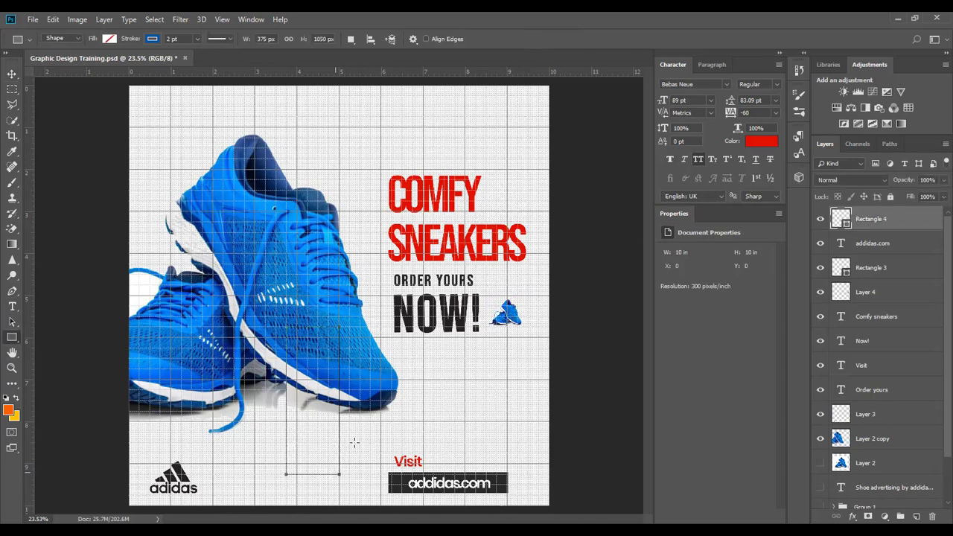
click(105, 42)
click(50, 100)
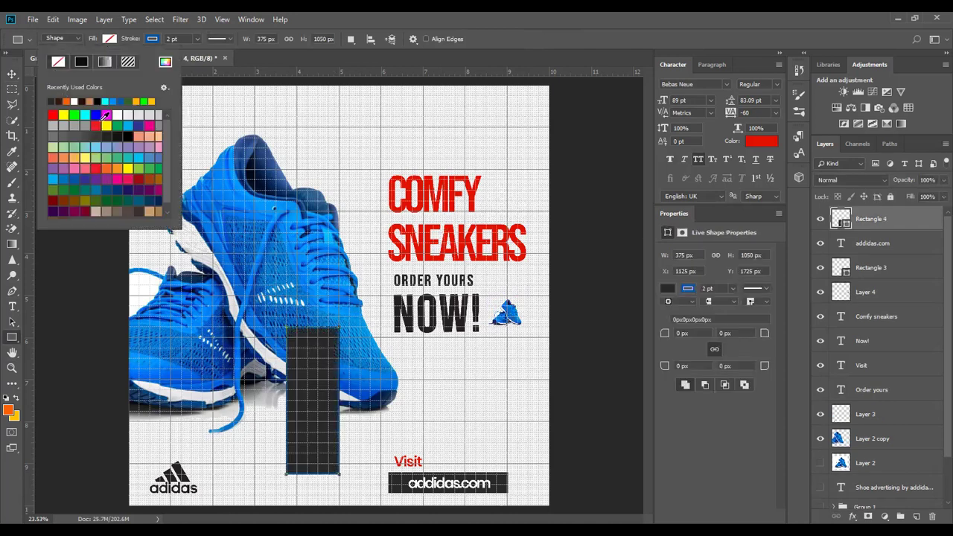
click(12, 74)
drag(320, 365, 390, 362)
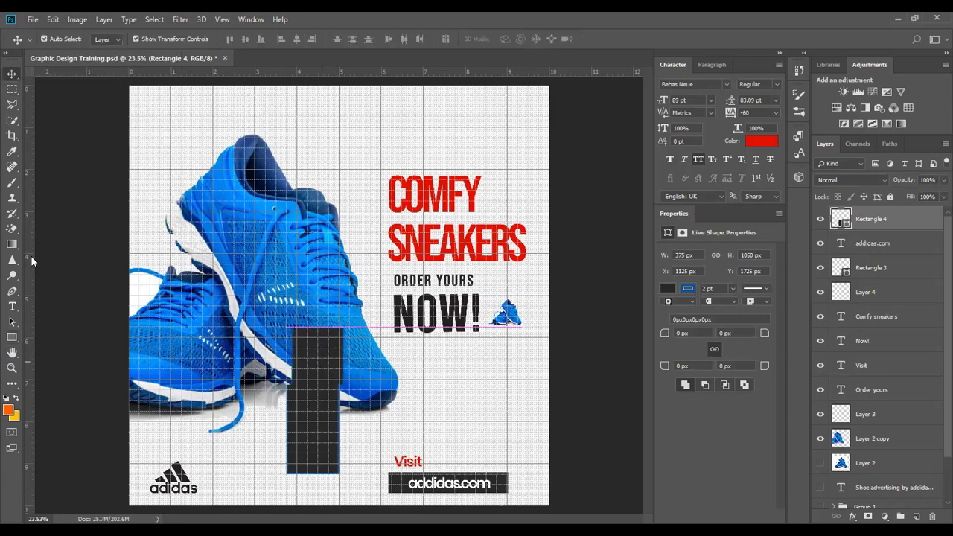
Set the new rectangle's stroke to none.
click(12, 338)
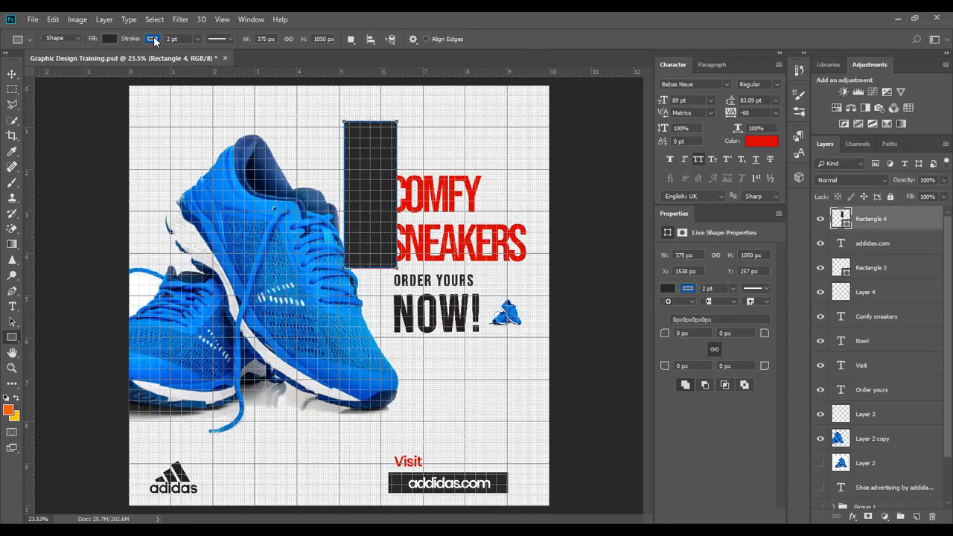
click(154, 39)
click(101, 62)
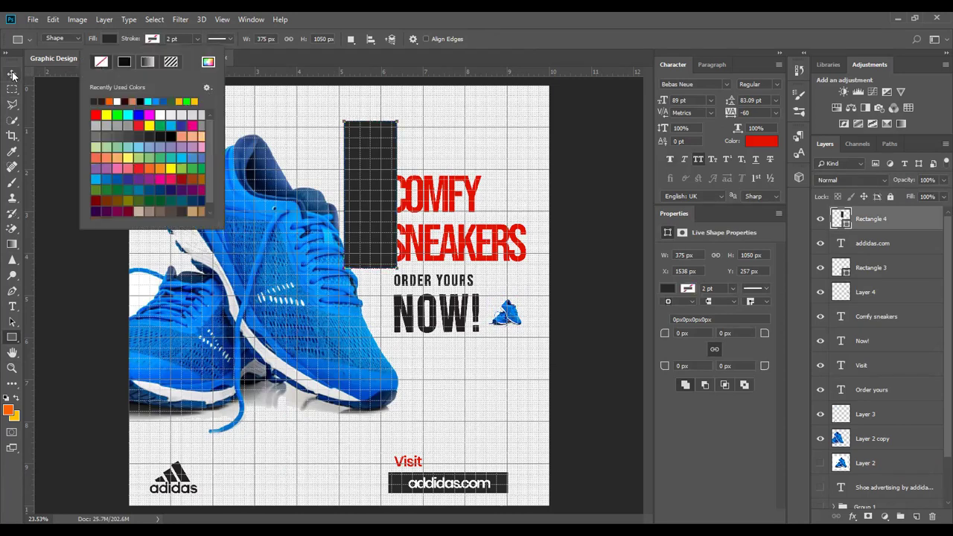
click(12, 75)
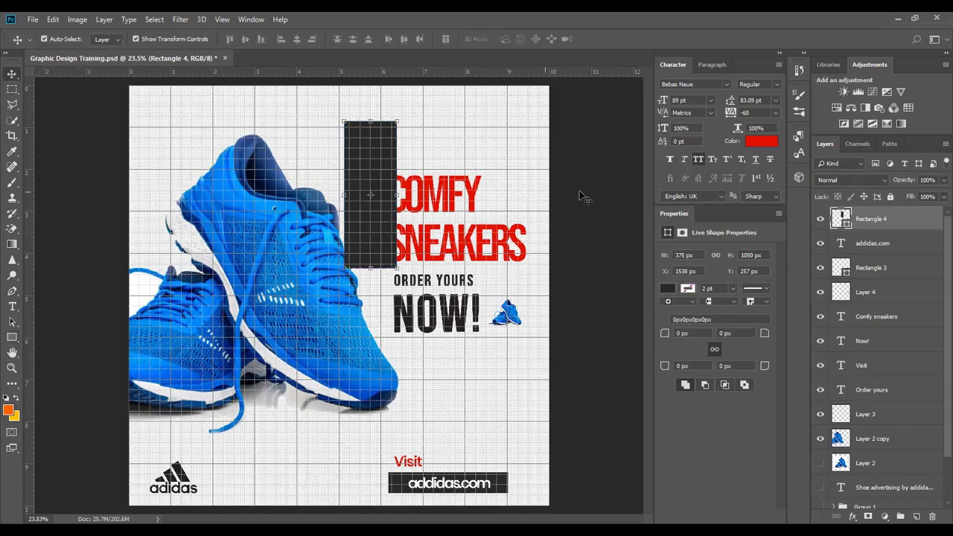
Skew the dark rectangle into a slanted shape.
key(ctrl+t)
right_click(387, 161)
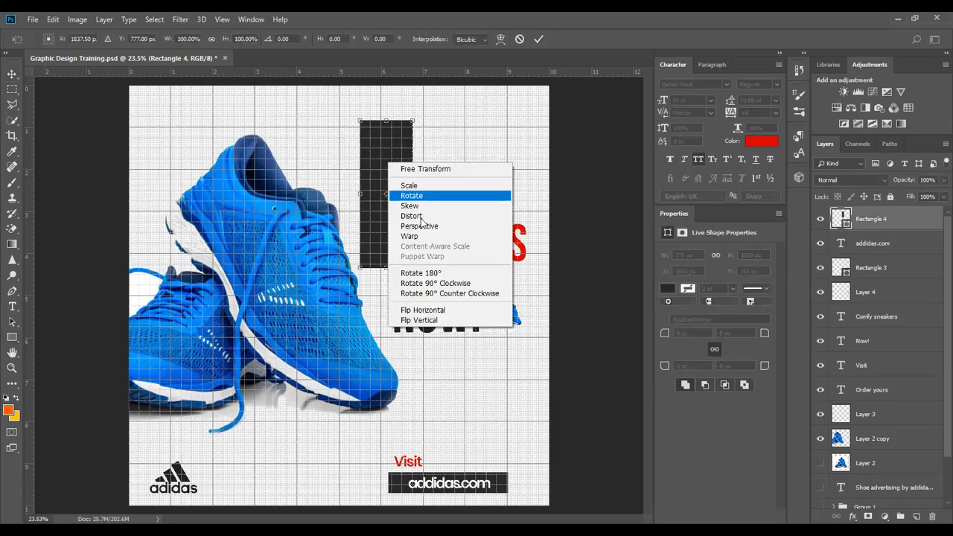
click(421, 221)
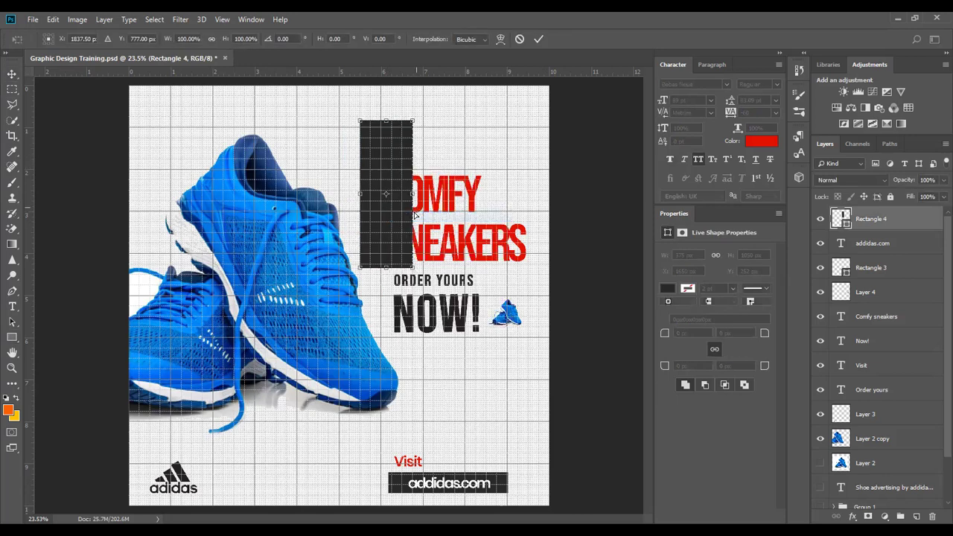
right_click(388, 158)
click(418, 214)
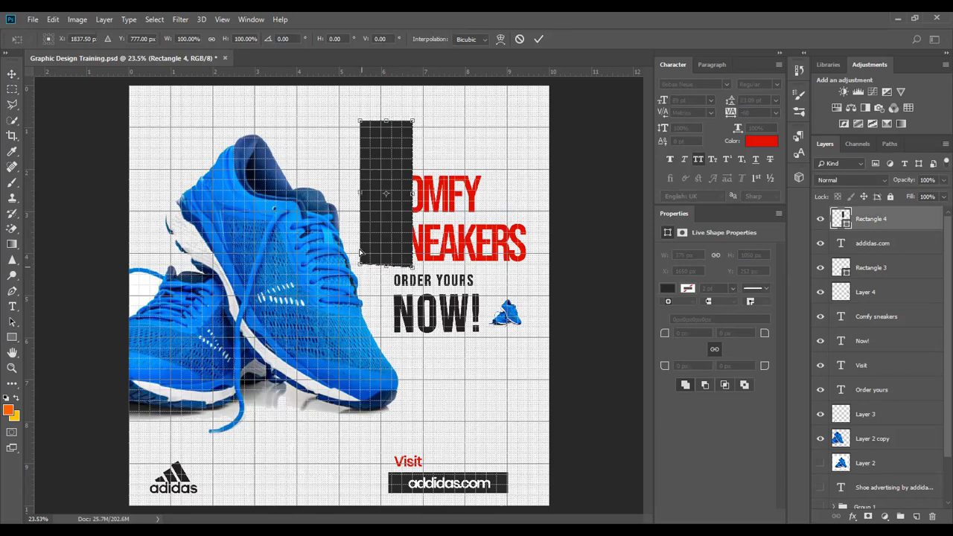
drag(360, 253, 360, 237)
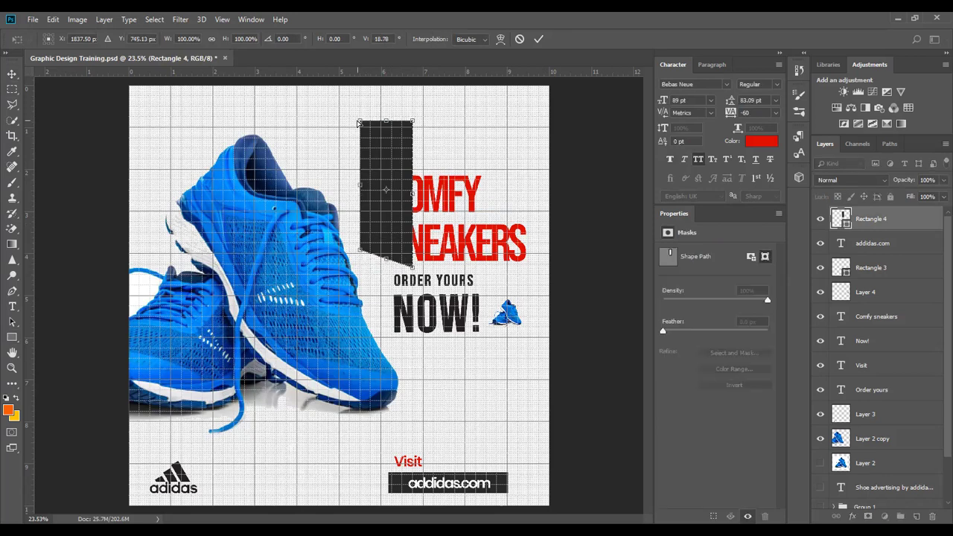
drag(359, 132, 360, 142)
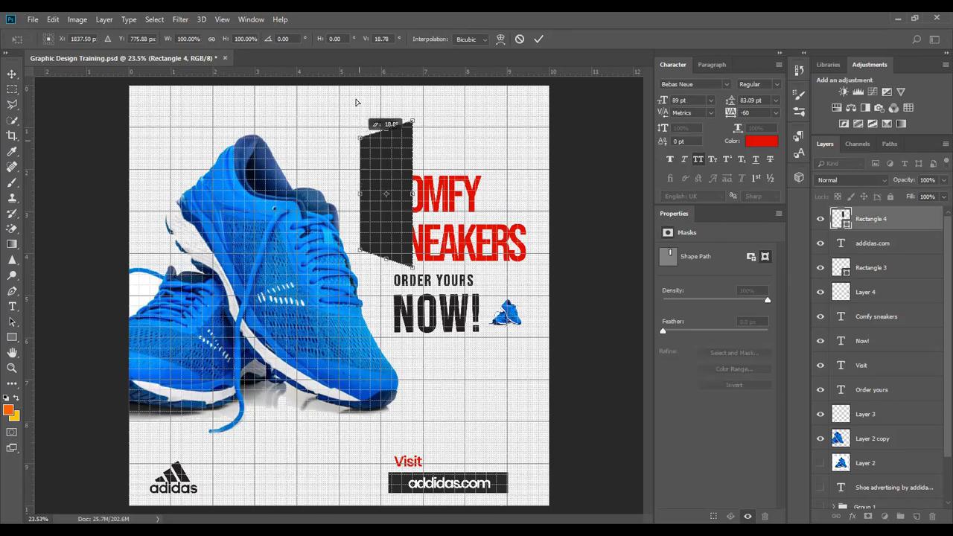
drag(356, 102, 357, 100)
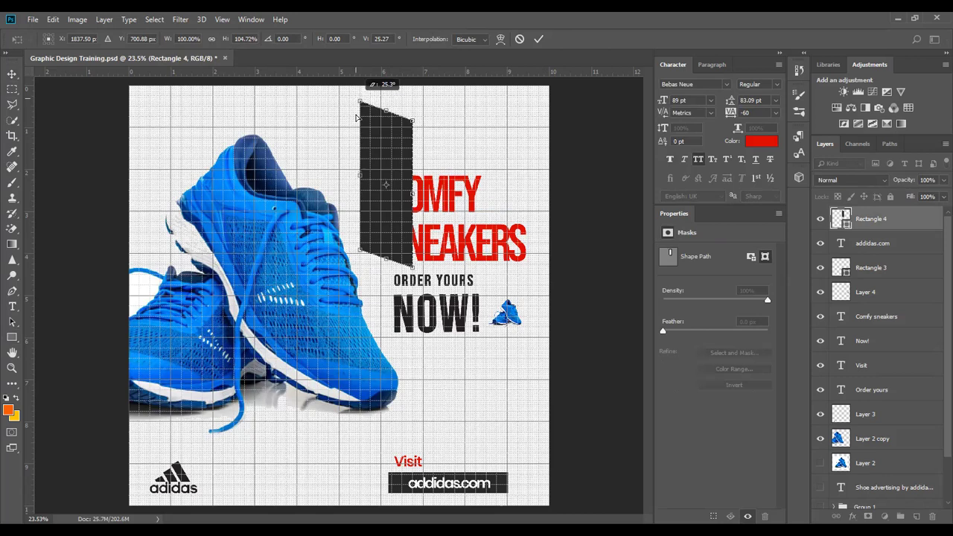
key(ctrl+z)
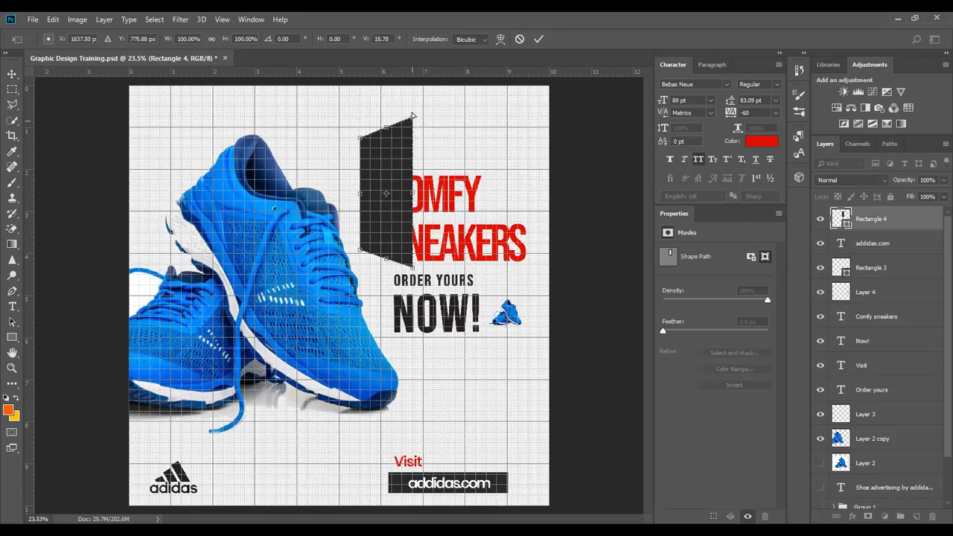
drag(412, 109, 413, 107)
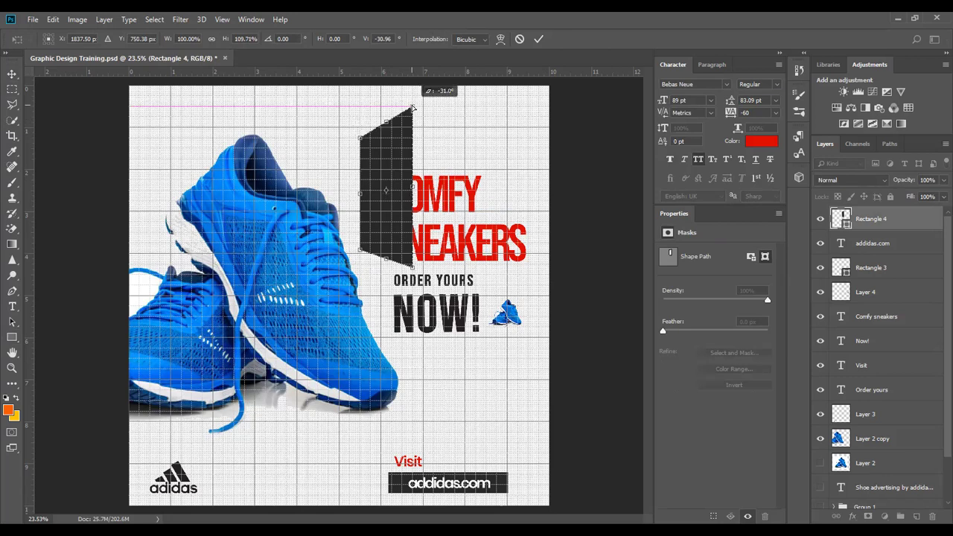
drag(359, 196, 371, 198)
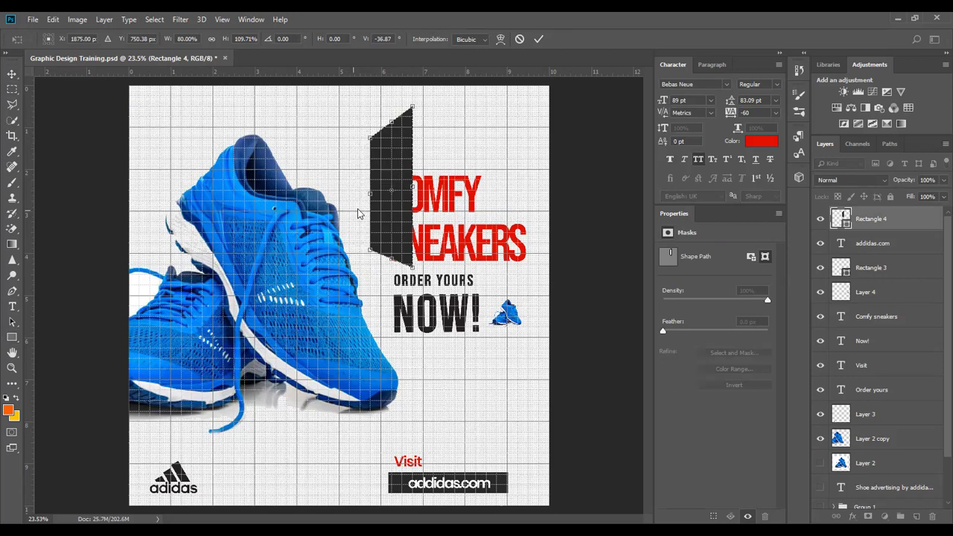
click(539, 39)
Move the slanted shape below NOW! and rotate it -15°.
drag(407, 155, 423, 362)
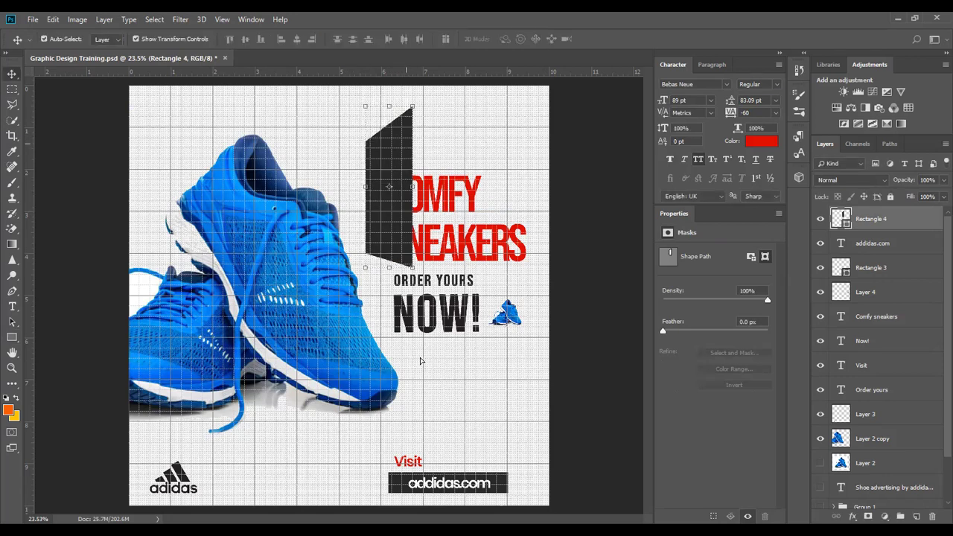
key(ctrl+t)
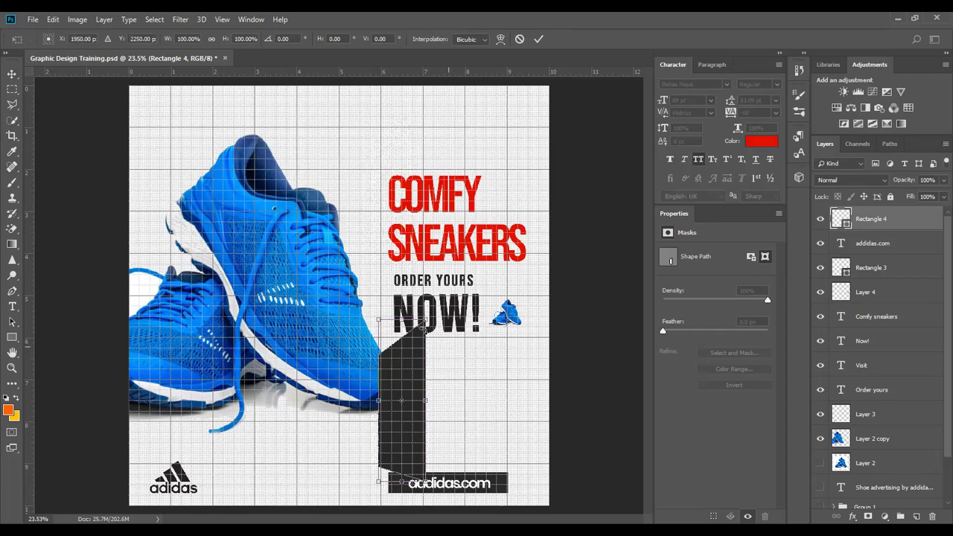
drag(427, 333, 440, 316)
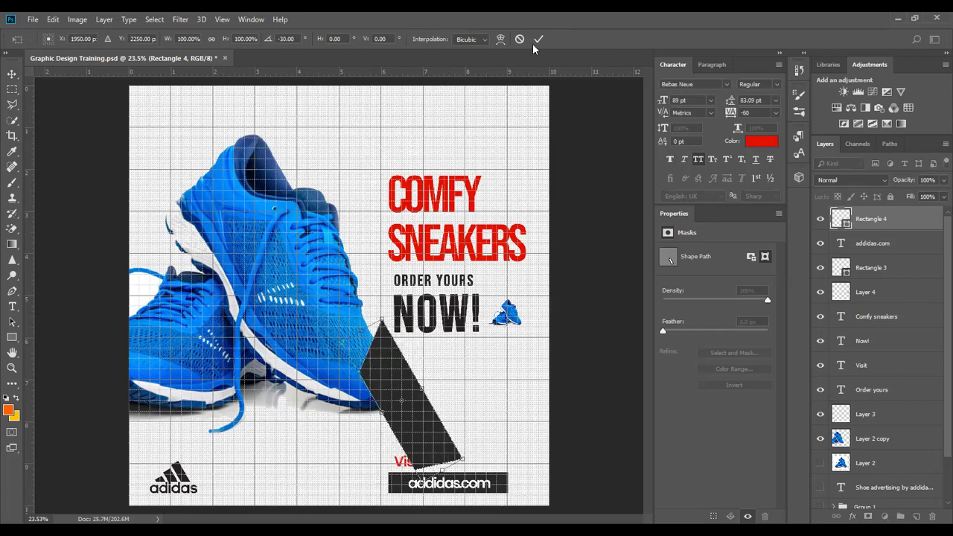
key(Return)
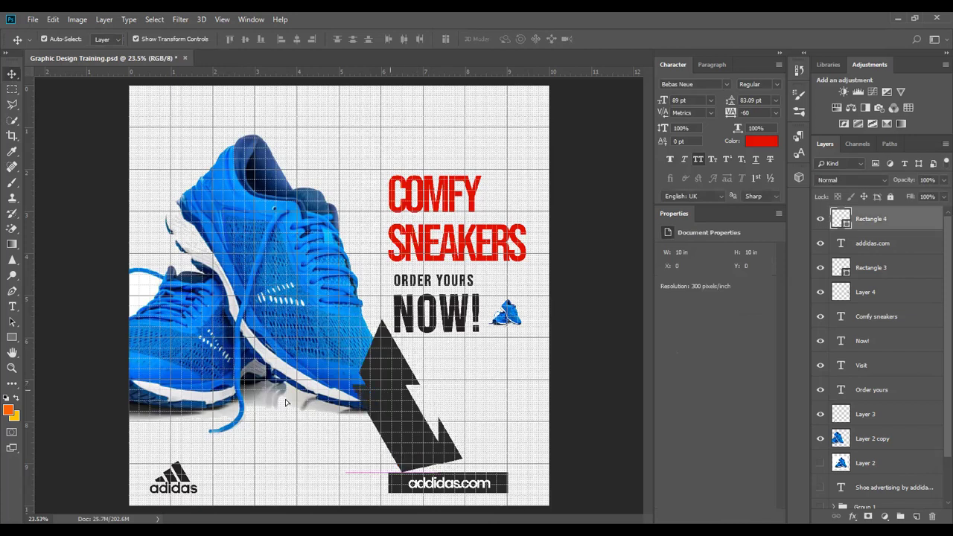
Shrink the Rectangle 4 shape to about 41% and move it toward the adidas logo.
scroll(269, 382, up, 5)
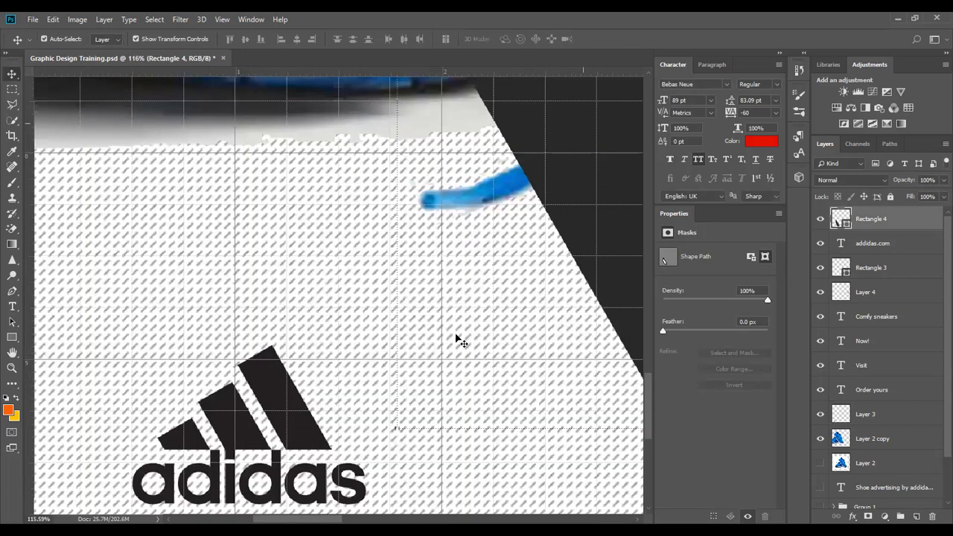
key(ctrl+t)
key(ctrl+minus)
key(ctrl+minus)
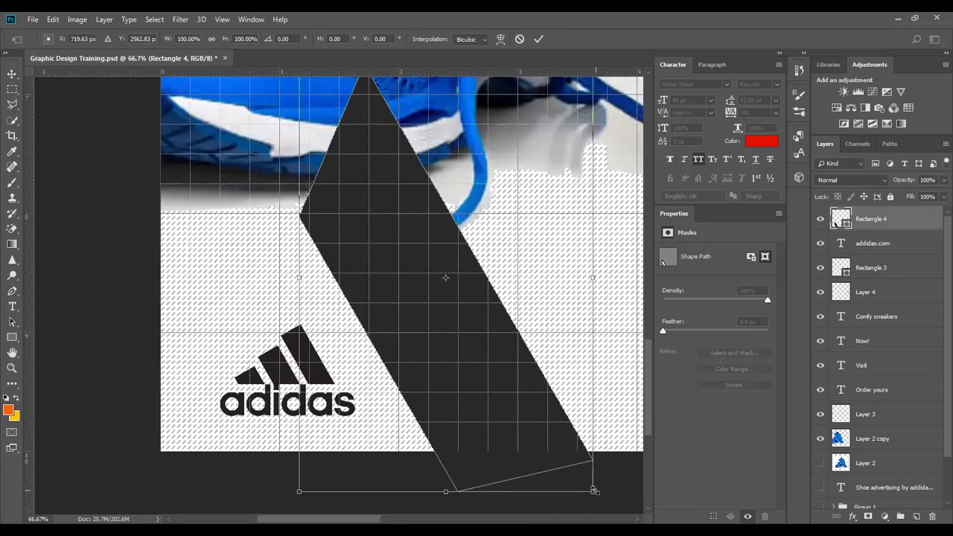
drag(594, 490, 506, 364)
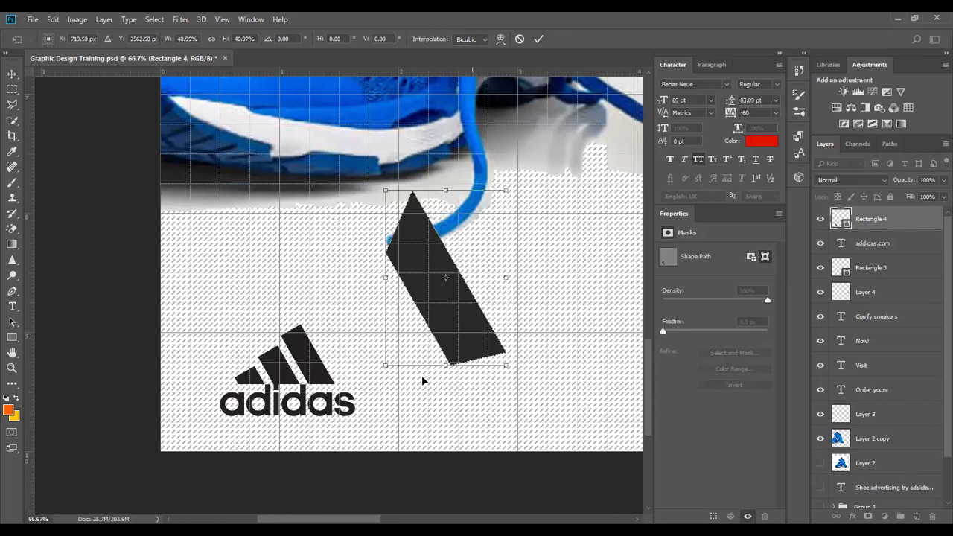
drag(426, 362, 380, 408)
Distort the stripe's corners and commit it as a slanted stripe beside the logo.
right_click(428, 364)
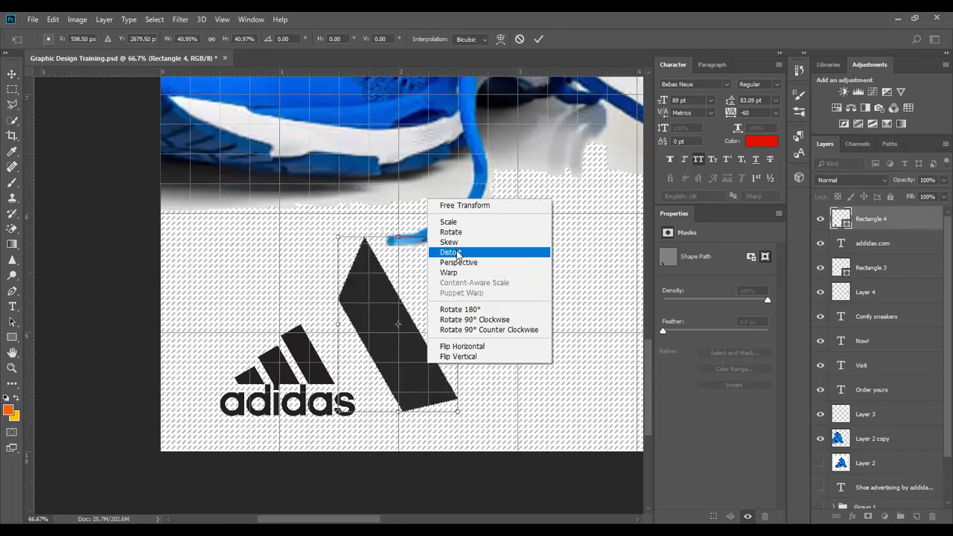
click(457, 254)
drag(456, 240, 463, 286)
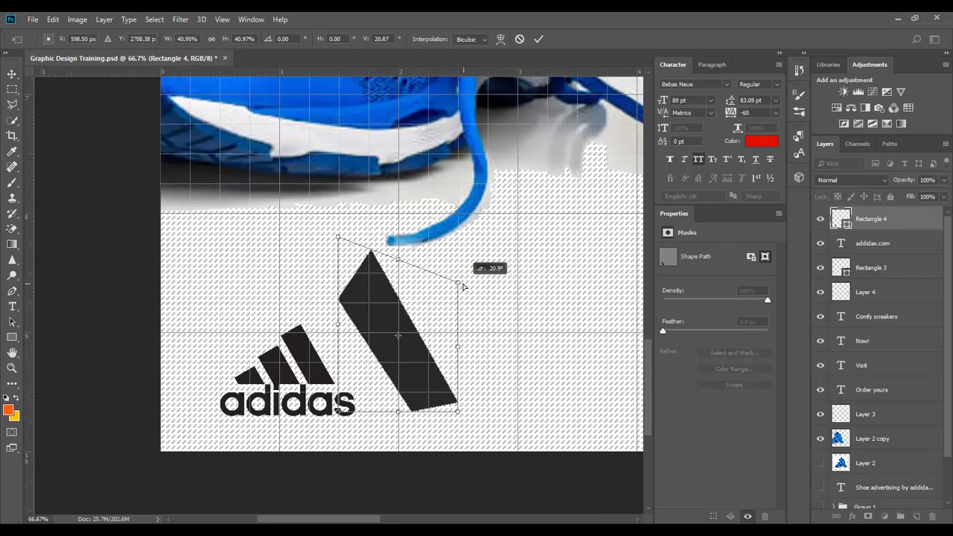
key(ctrl+z)
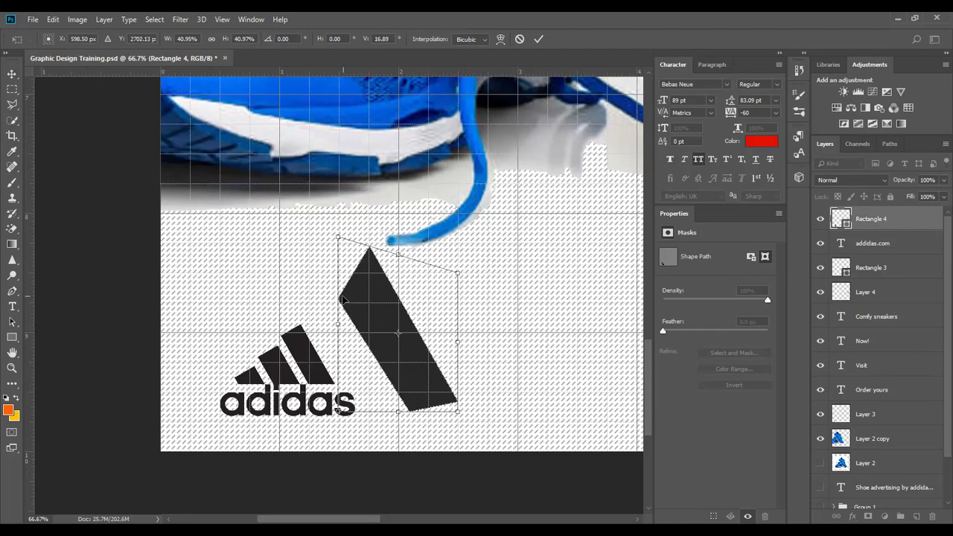
drag(362, 304, 395, 305)
click(539, 39)
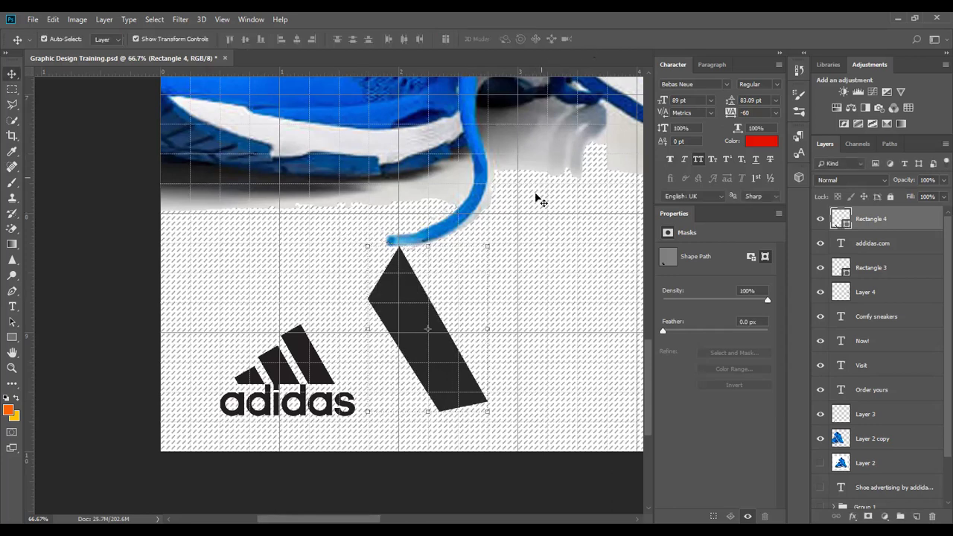
key(ctrl+0)
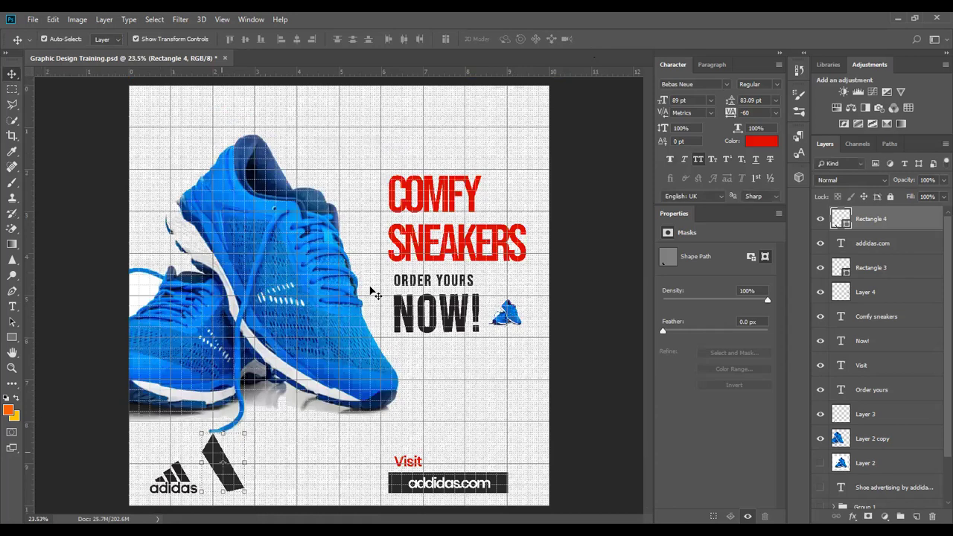
Enlarge the stripe and place it at the top right beside COMFY SNEAKERS.
key(ctrl+t)
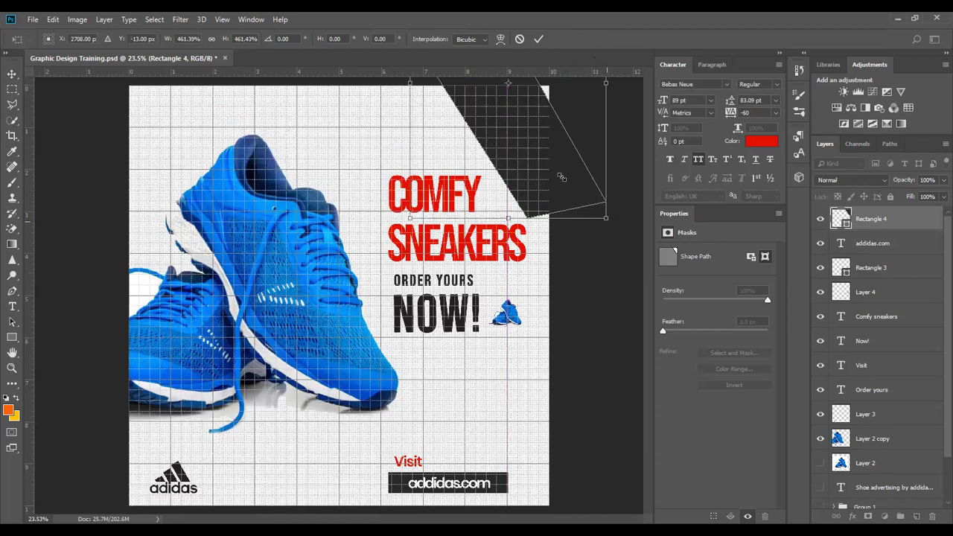
key(ctrl+z)
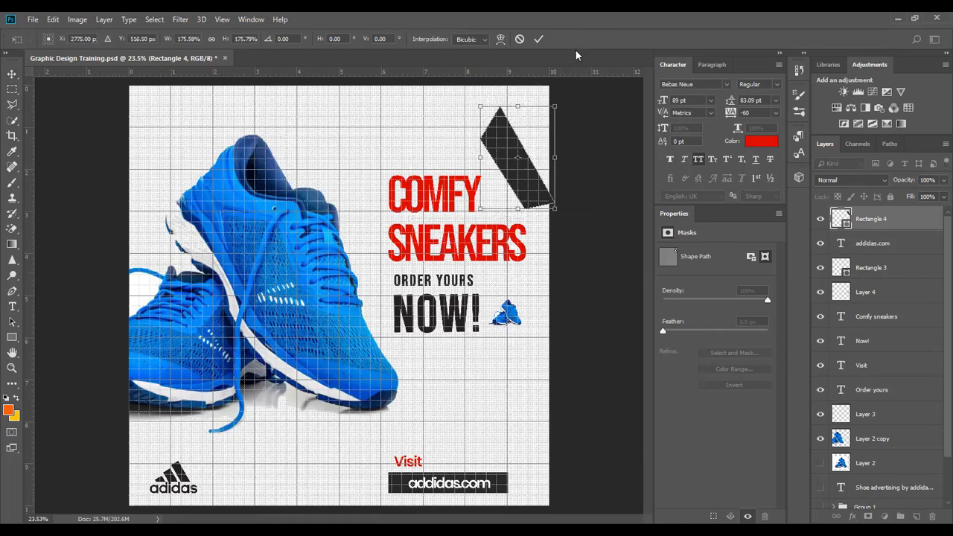
click(539, 39)
Remove the stripe's fill with the Rectangle tool's Fill set to none.
click(17, 338)
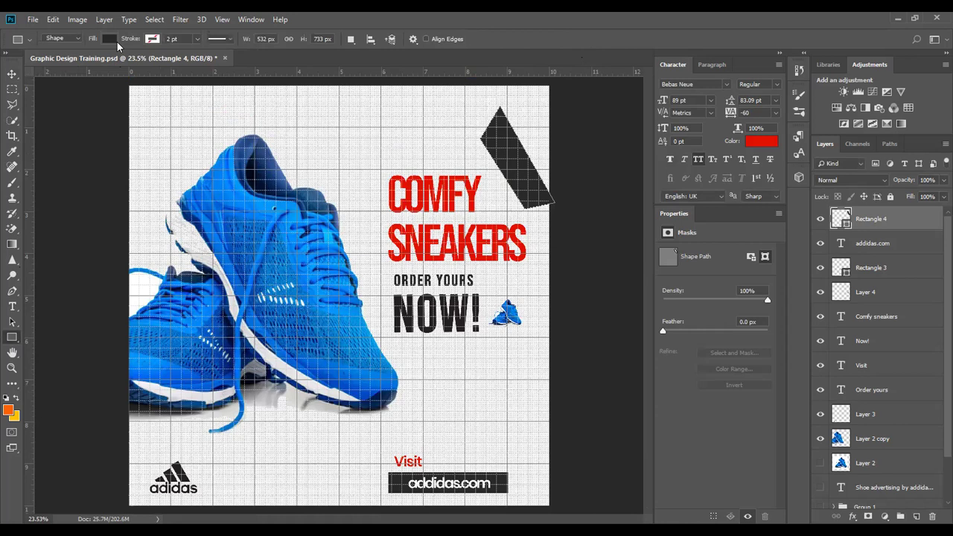
click(109, 38)
click(56, 62)
click(152, 38)
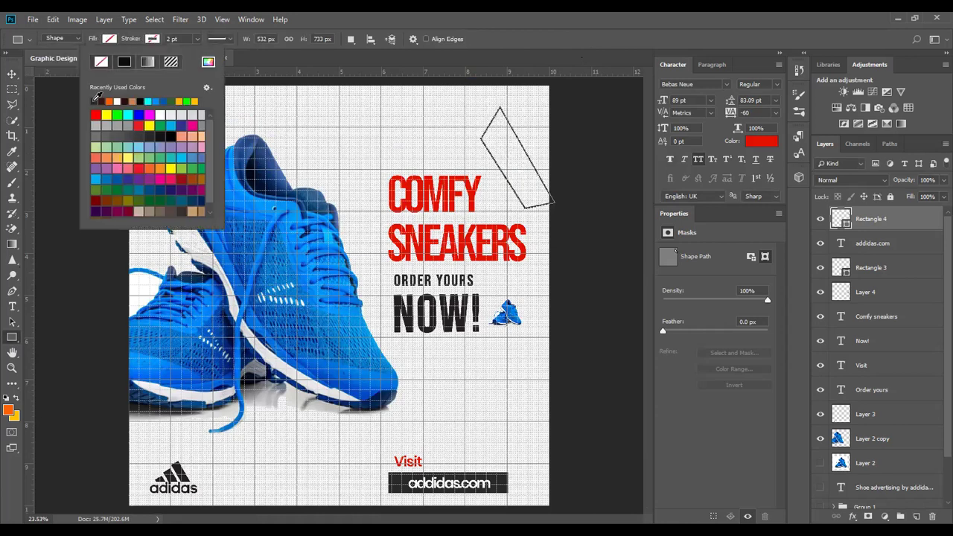
Move the Rectangle 4 outline down to frame ORDER YOURS NOW! and hide the grid.
click(12, 74)
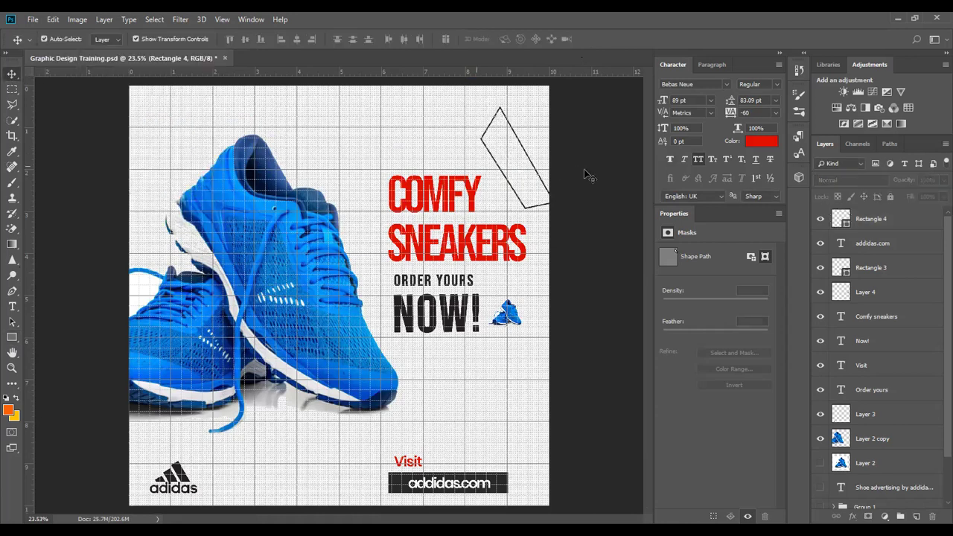
click(867, 221)
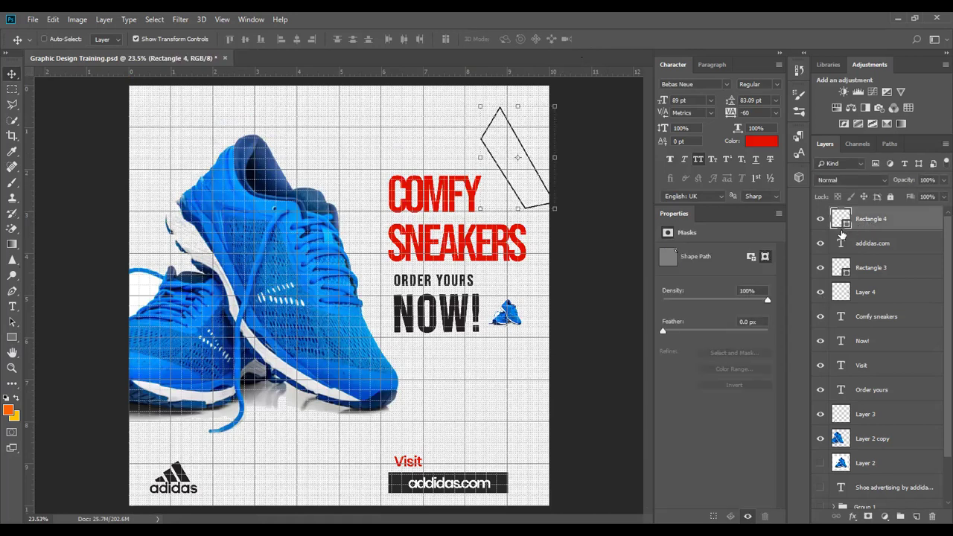
key(ctrl+t)
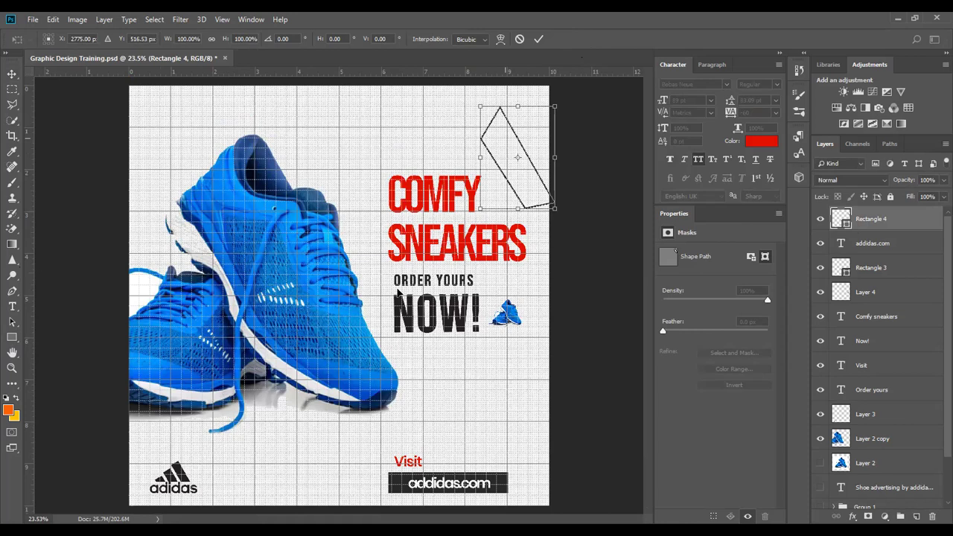
drag(517, 157, 411, 306)
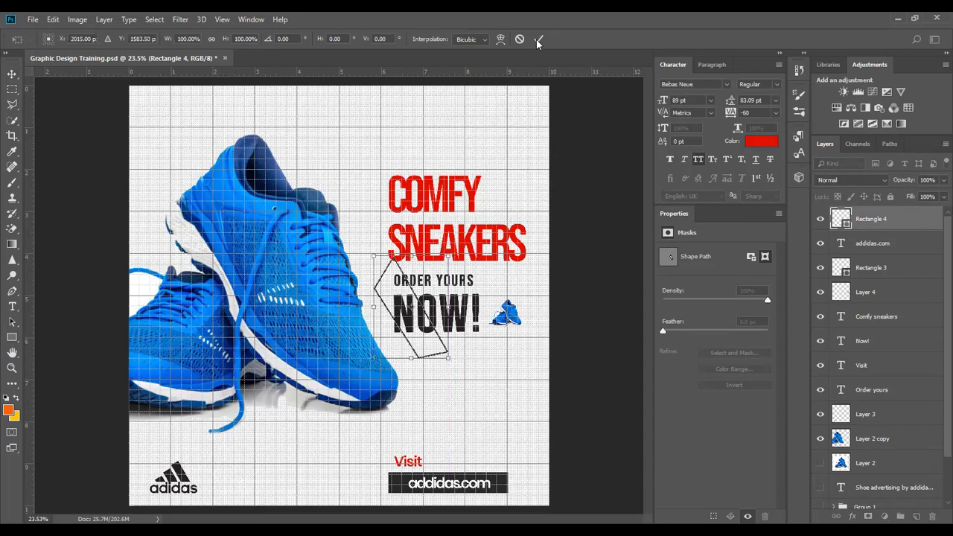
click(625, 215)
key(ctrl+apostrophe)
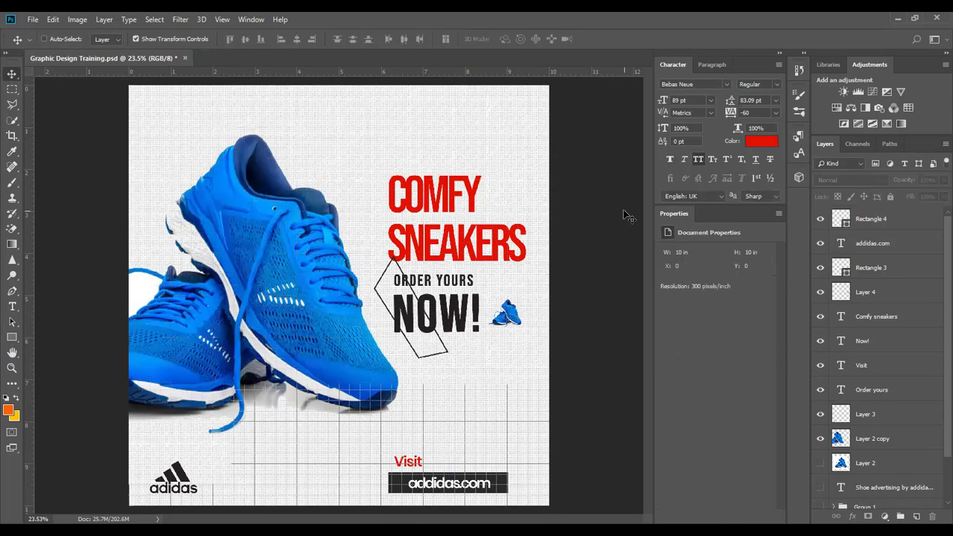
click(876, 221)
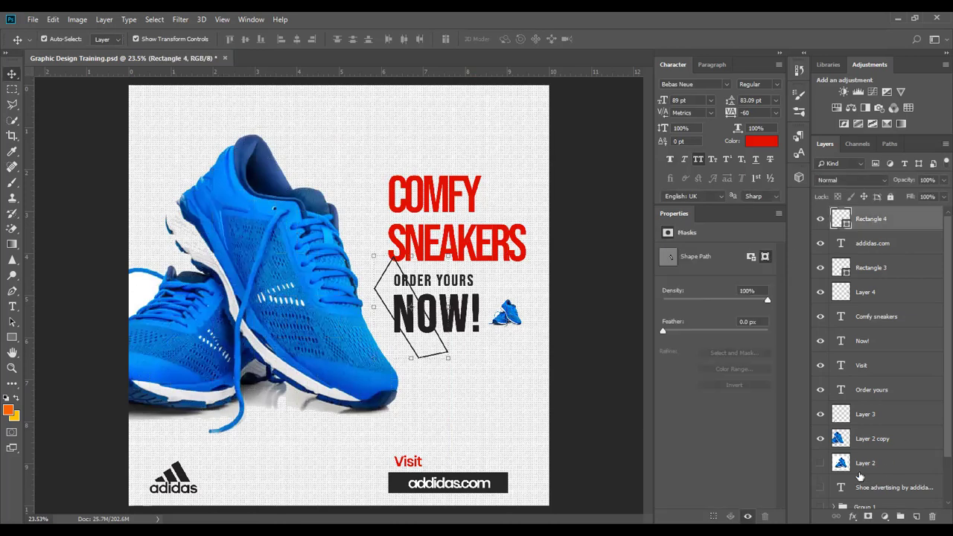
click(859, 517)
click(877, 473)
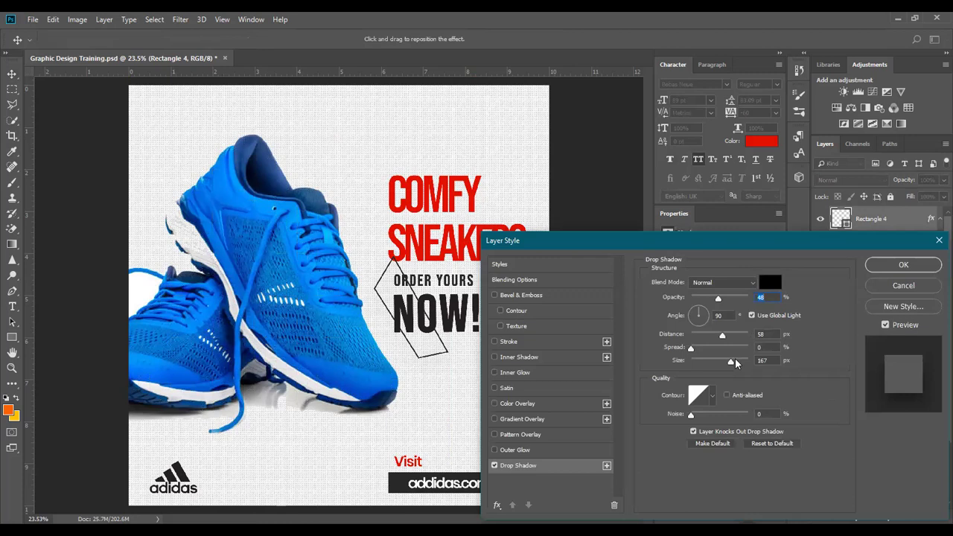
mouse_move(691, 349)
mouse_down()
mouse_move(710, 350)
mouse_move(705, 341)
mouse_up()
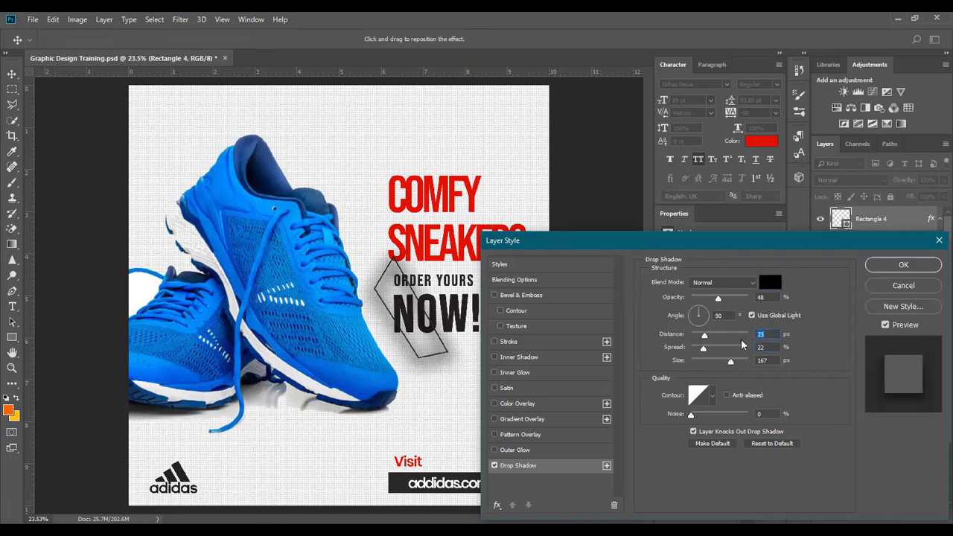
drag(714, 255, 736, 294)
drag(740, 337, 727, 341)
key(Escape)
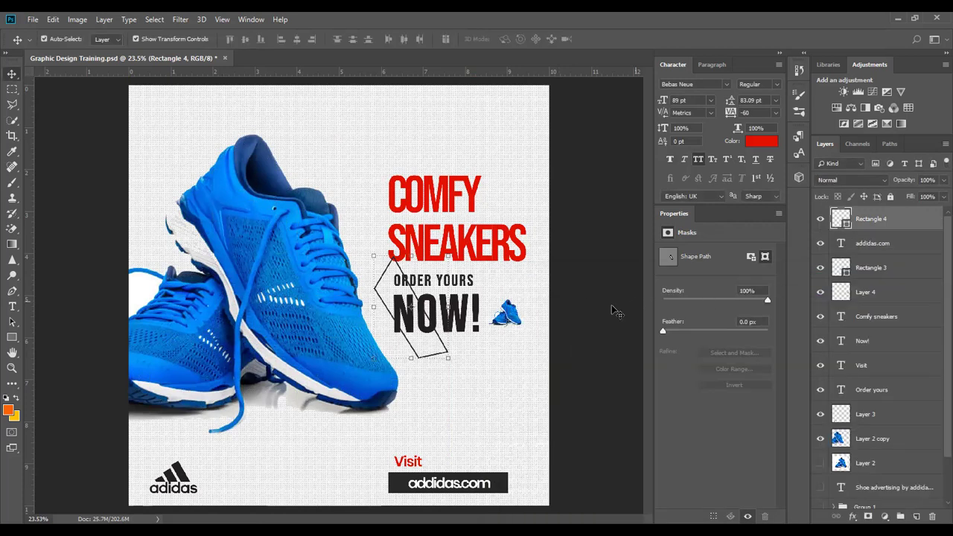
key(ctrl+t)
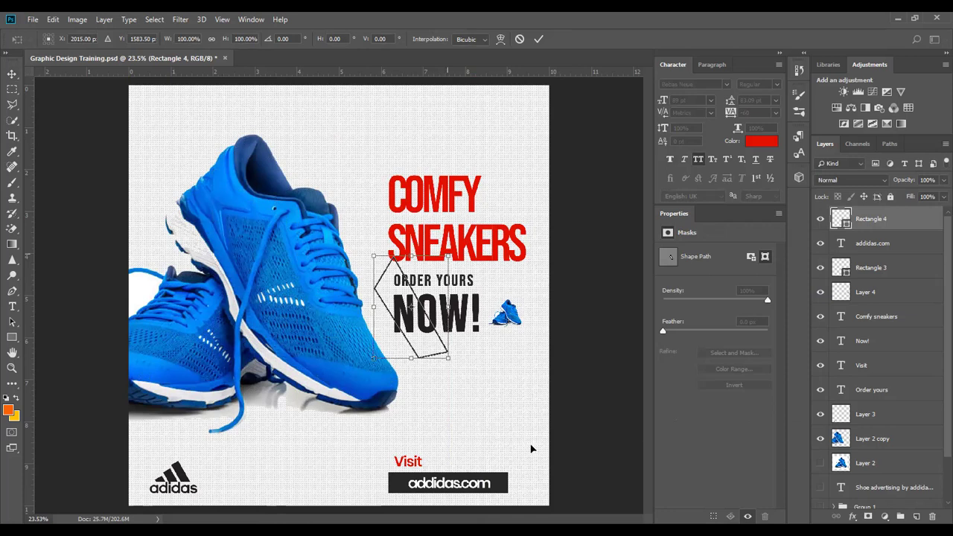
drag(538, 383, 633, 521)
key(Escape)
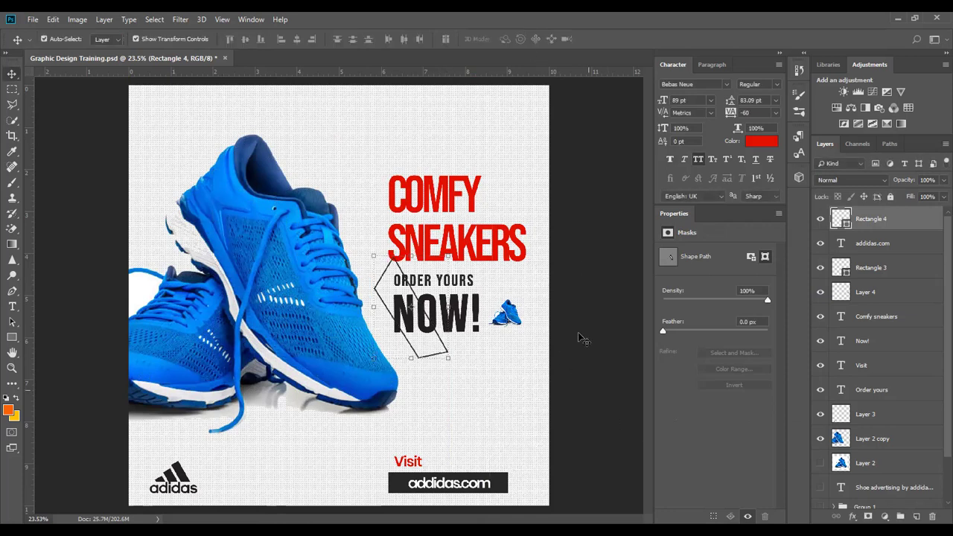
Hide the Rectangle 4 outline and zoom in on the addidas.com bar.
click(819, 219)
key(z)
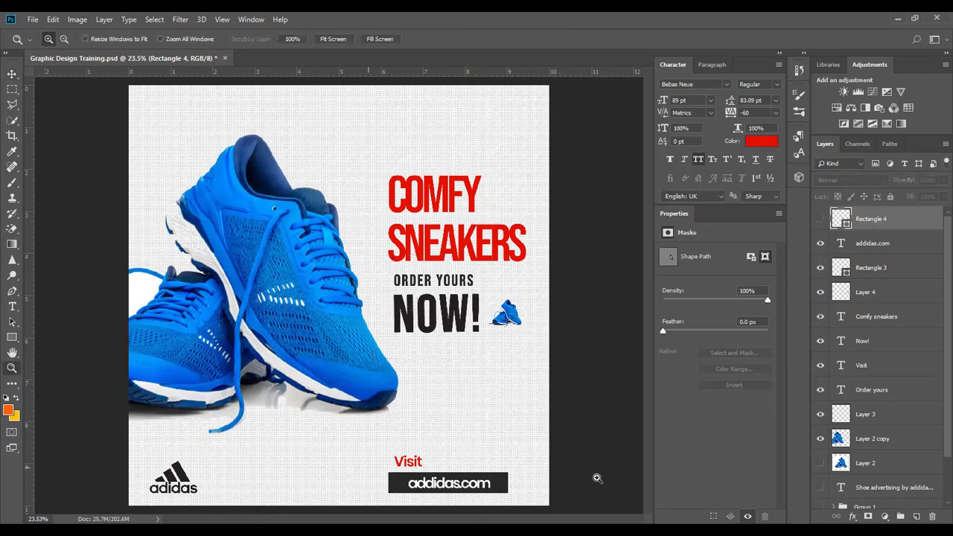
key(ctrl+1)
drag(277, 283, 372, 283)
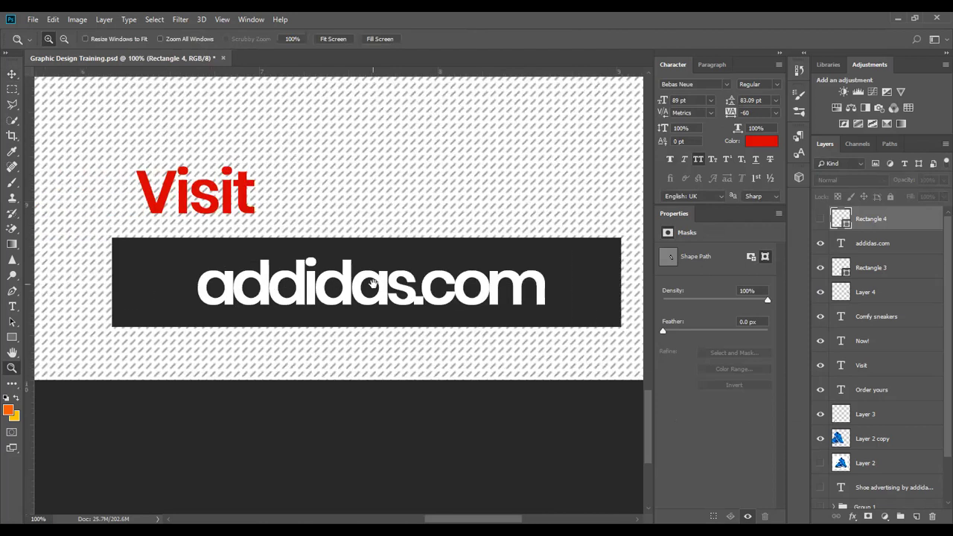
Skew the Rectangle 3 bar by shifting its bottom edge left, then fit the poster in view.
click(12, 73)
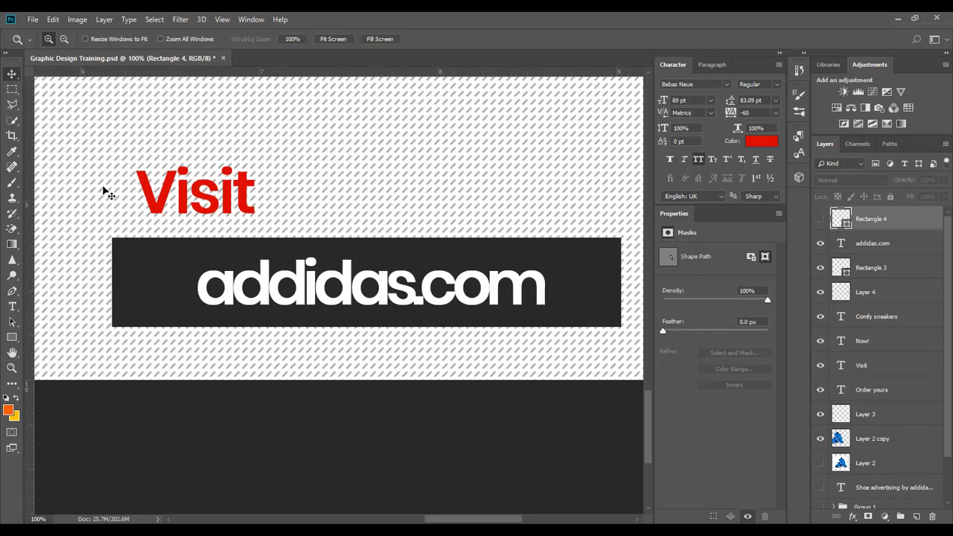
click(144, 285)
key(ctrl+t)
right_click(146, 265)
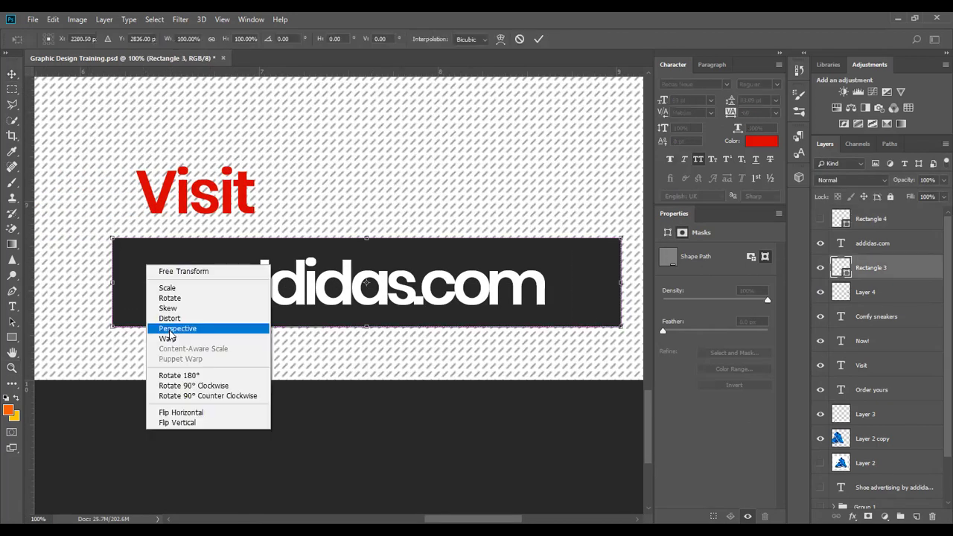
click(131, 331)
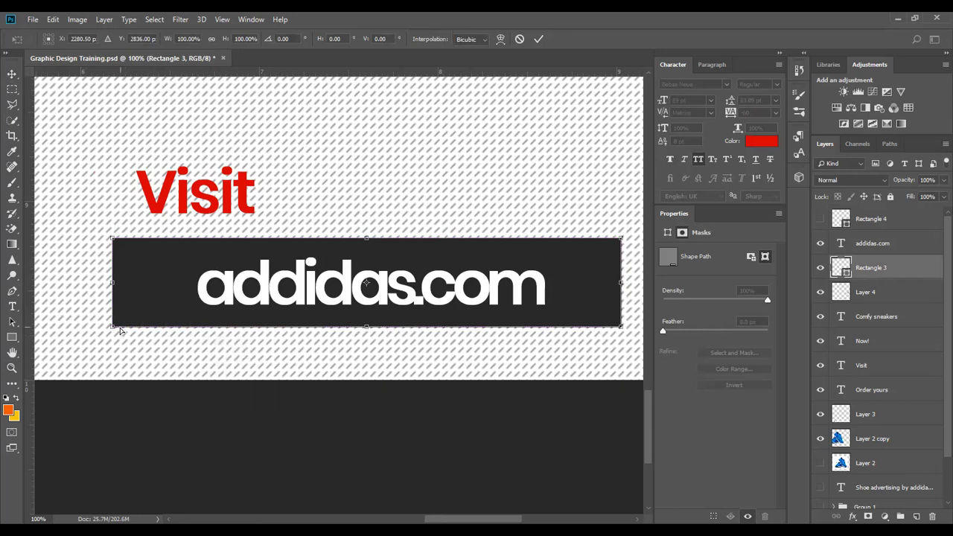
scroll(186, 313, right, 3)
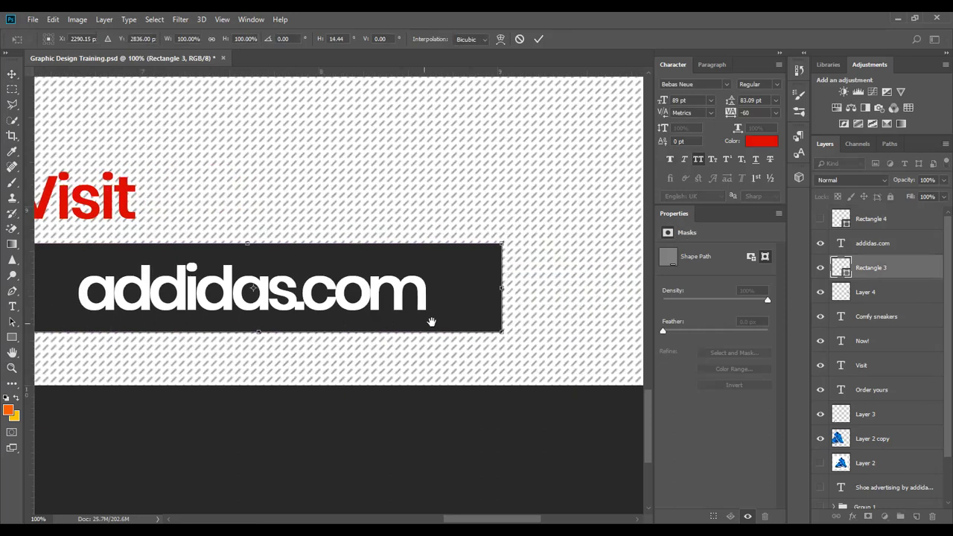
drag(494, 327, 462, 334)
click(537, 38)
key(ctrl+0)
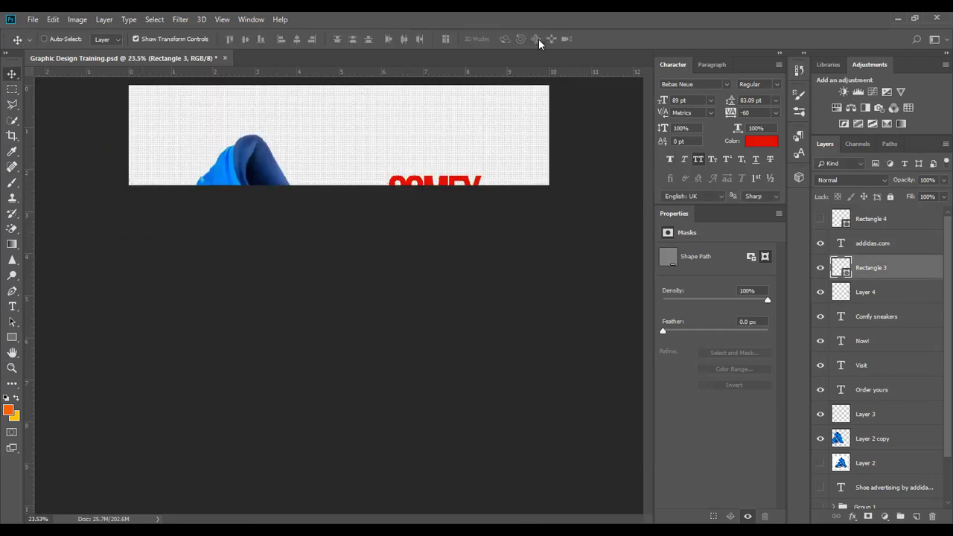
click(602, 326)
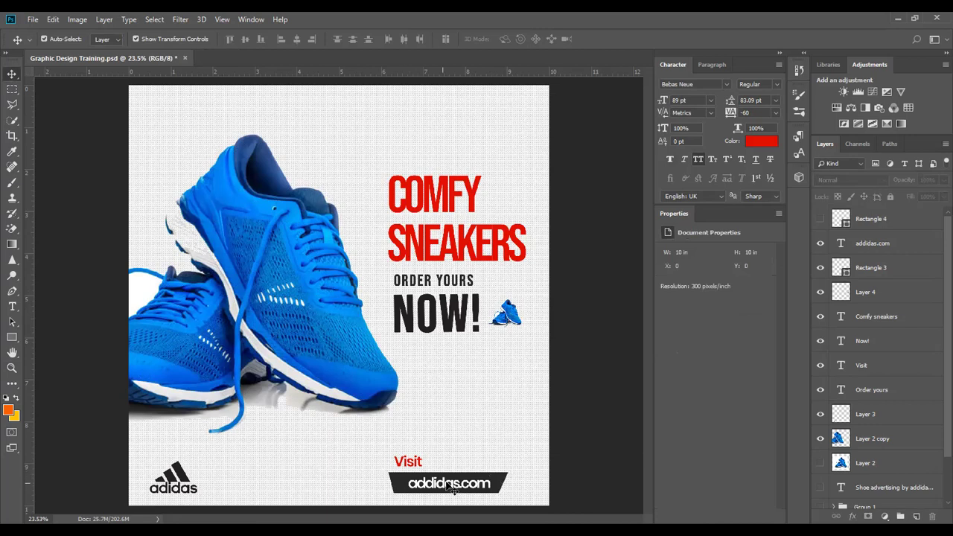
Lower the large blue shoe (Layer 2 copy) slightly.
click(443, 319)
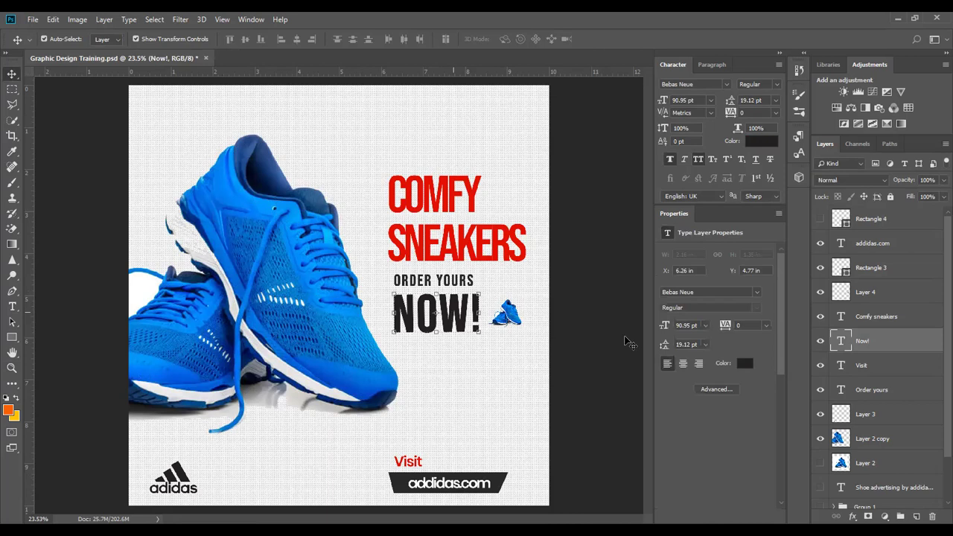
click(507, 316)
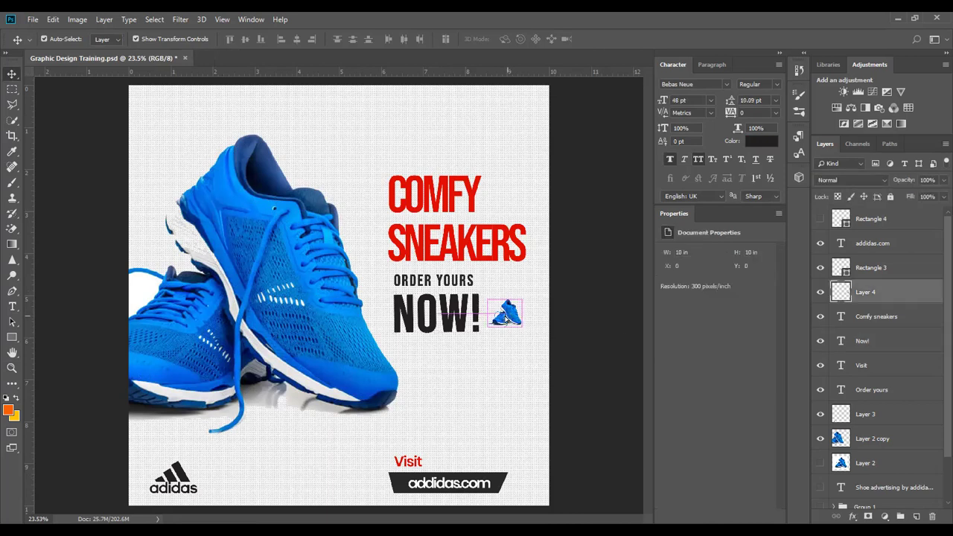
click(607, 308)
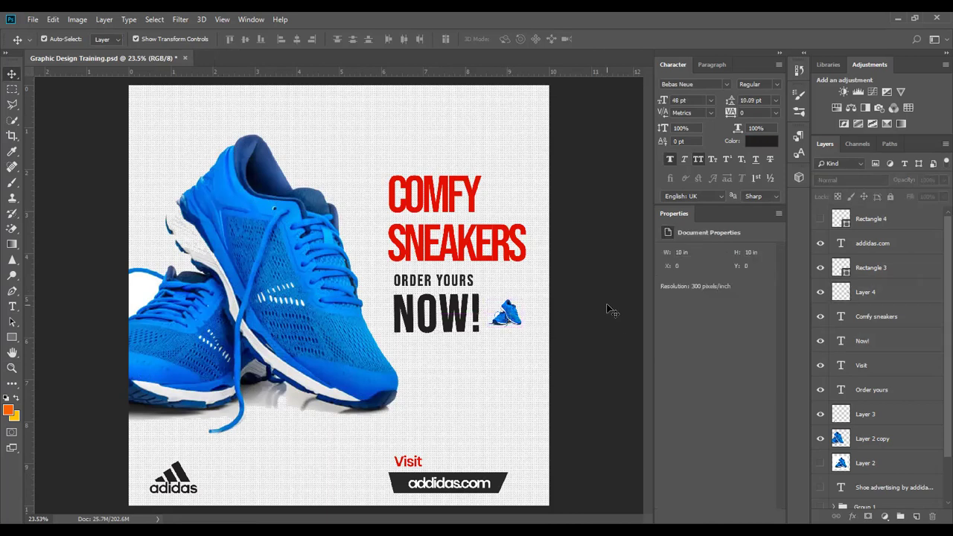
click(290, 311)
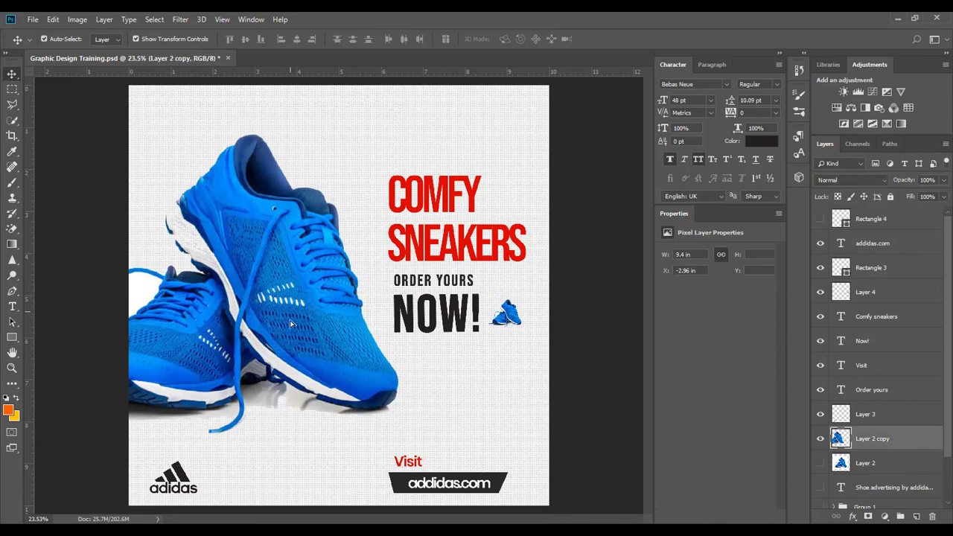
drag(426, 267, 427, 275)
Nudge the COMFY SNEAKERS heading slightly left and down.
click(446, 192)
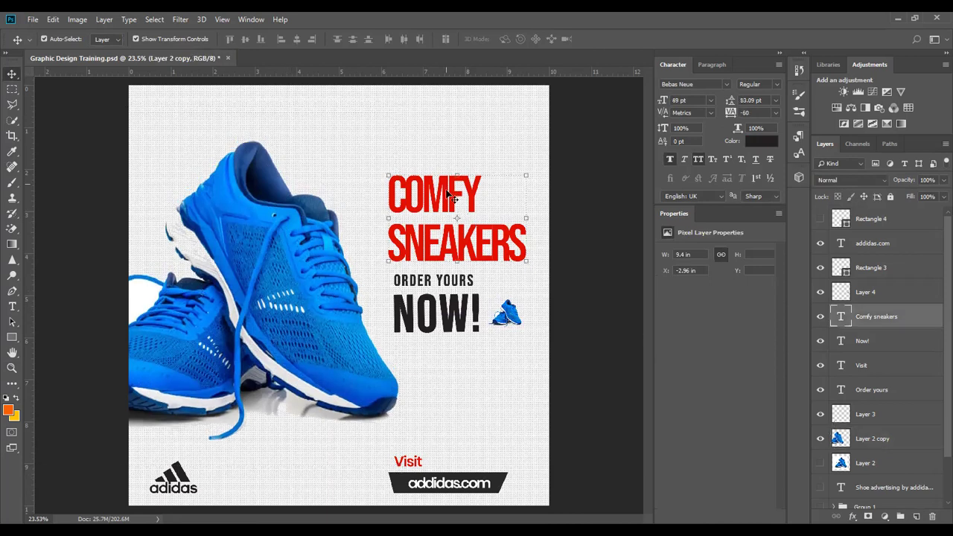
drag(445, 196, 441, 198)
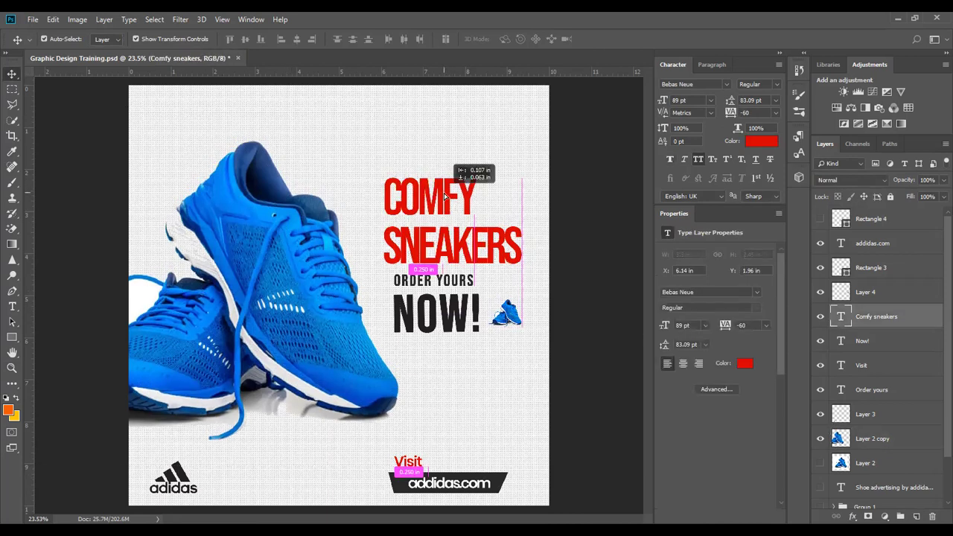
click(609, 273)
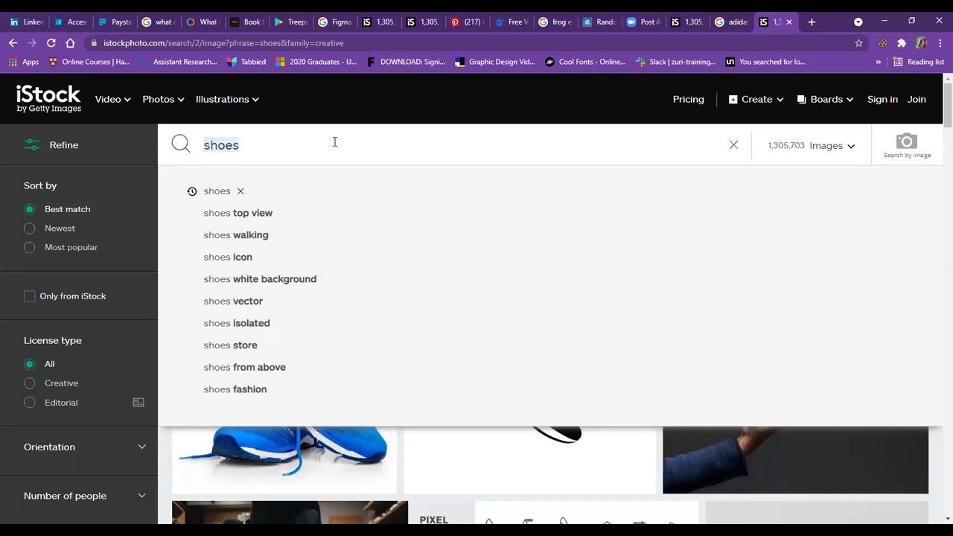
Search iStock for 'sport men' and browse the results.
text(sport )
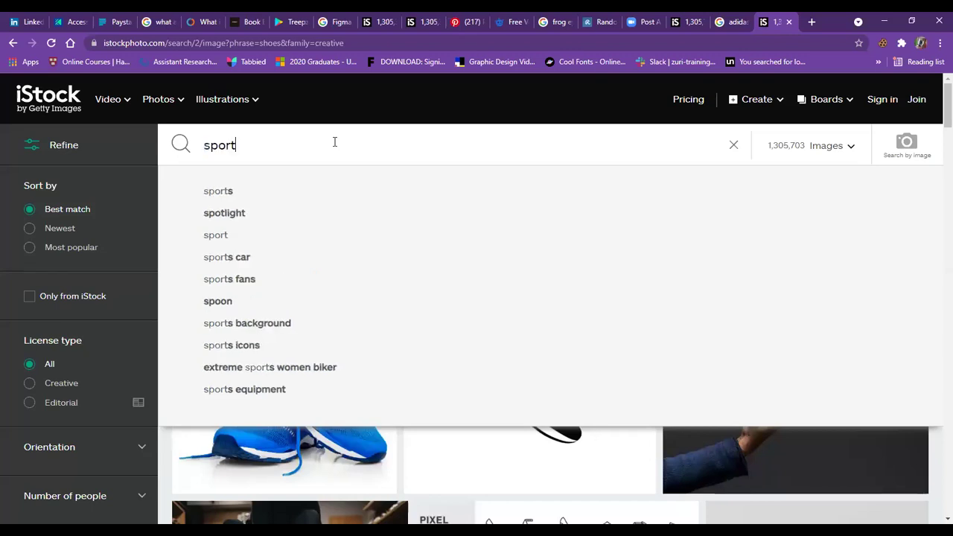
text(men)
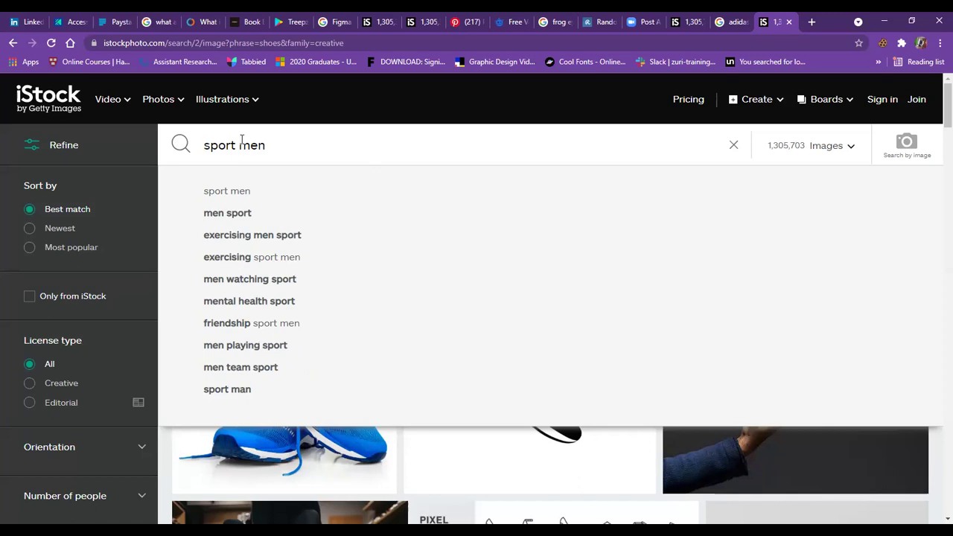
key(Return)
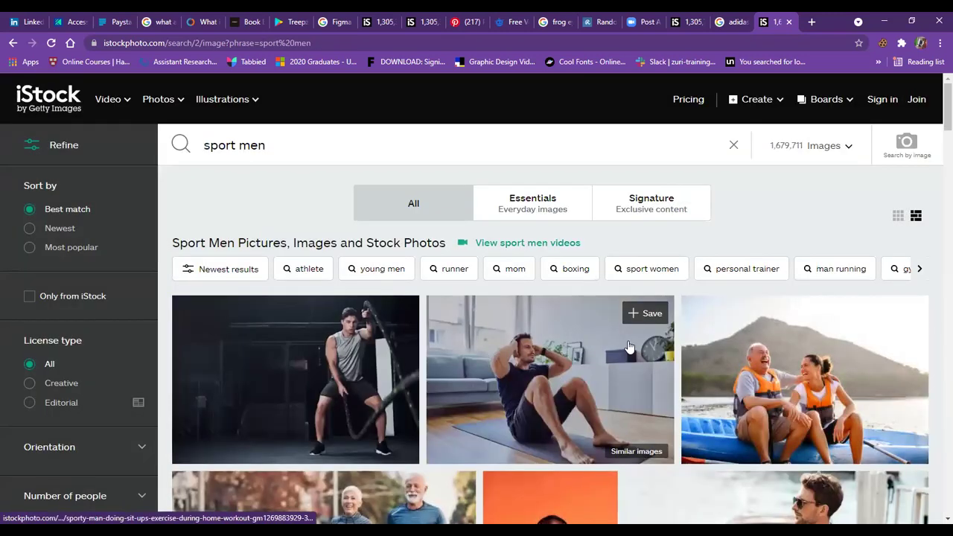
scroll(485, 372, down, 4)
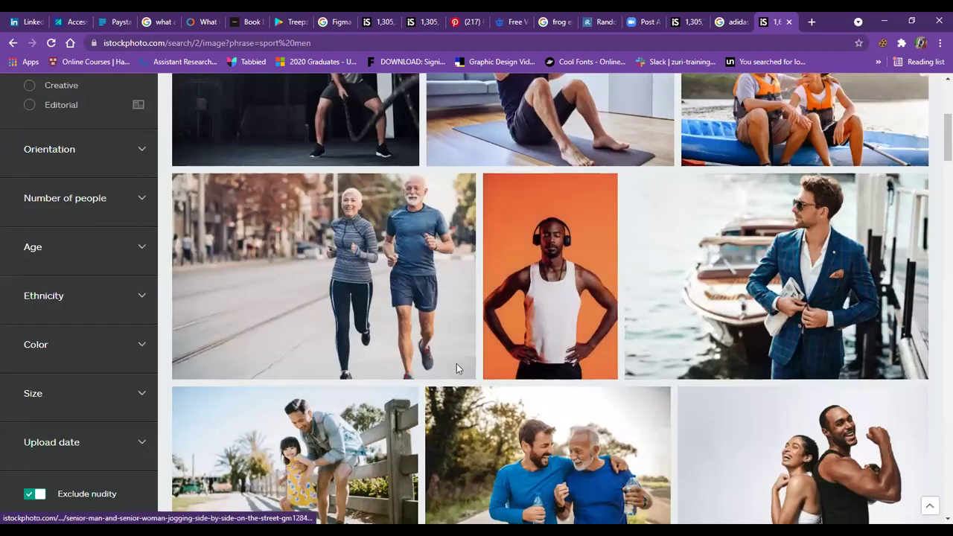
scroll(457, 370, down, 4)
scroll(436, 362, up, 5)
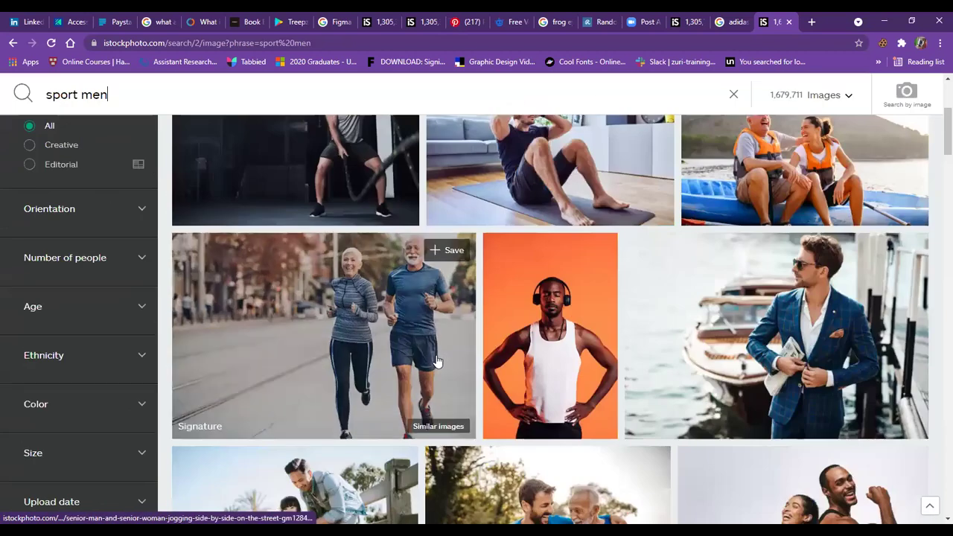
scroll(434, 361, down, 8)
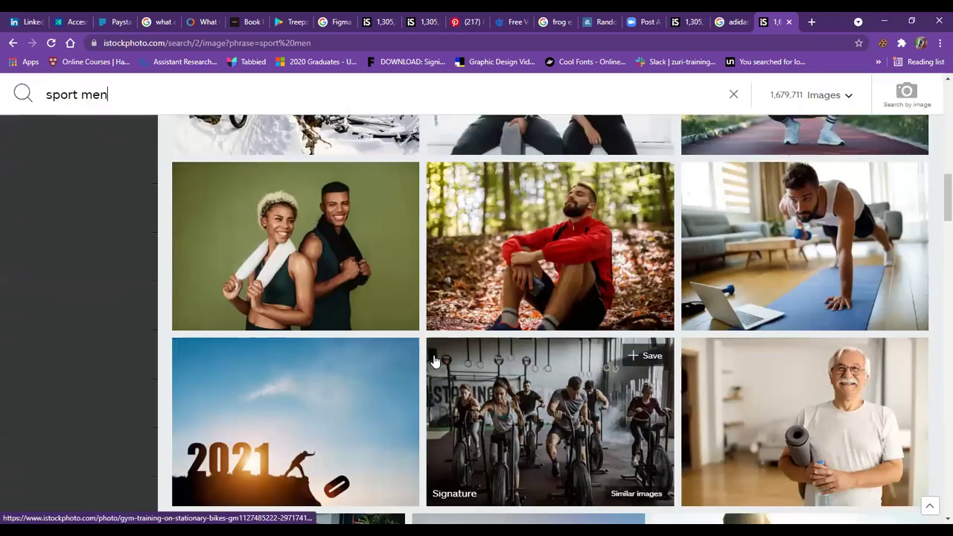
scroll(435, 362, up, 4)
Copy the image of the sportsman crouching on a track drinking water.
click(109, 95)
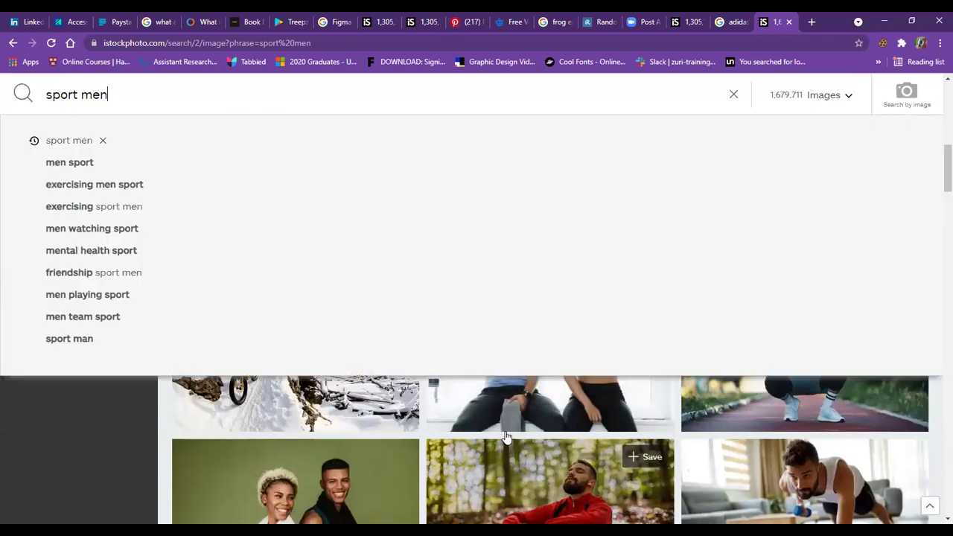
click(733, 96)
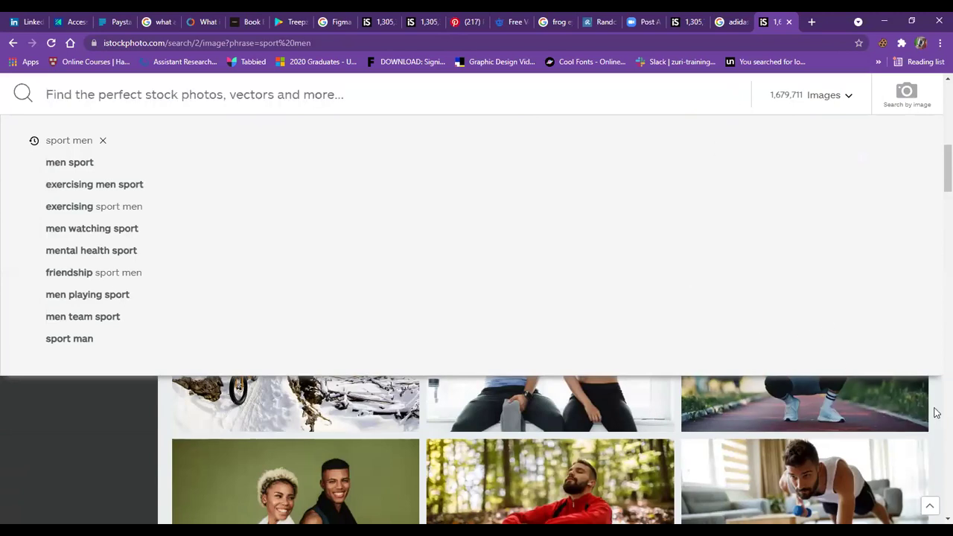
scroll(916, 410, down, 5)
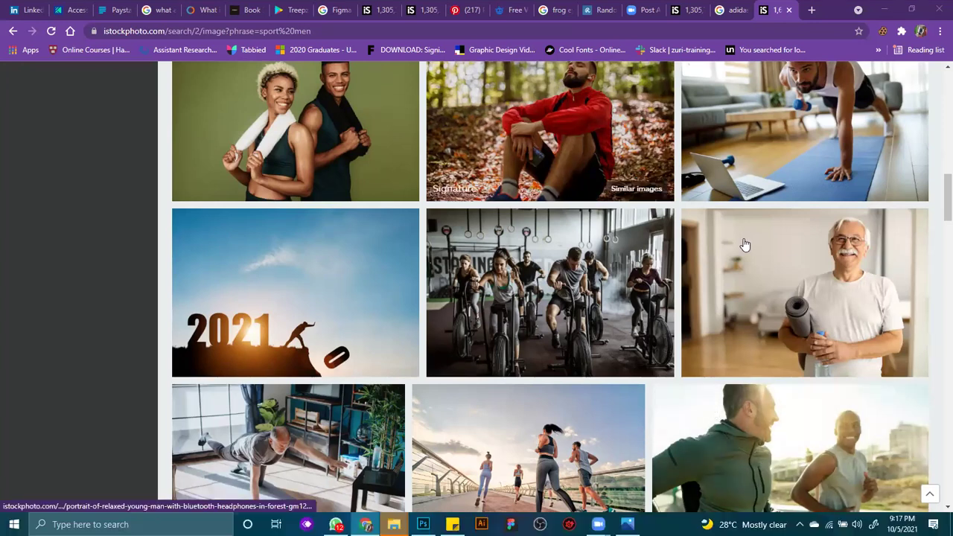
scroll(745, 244, up, 3)
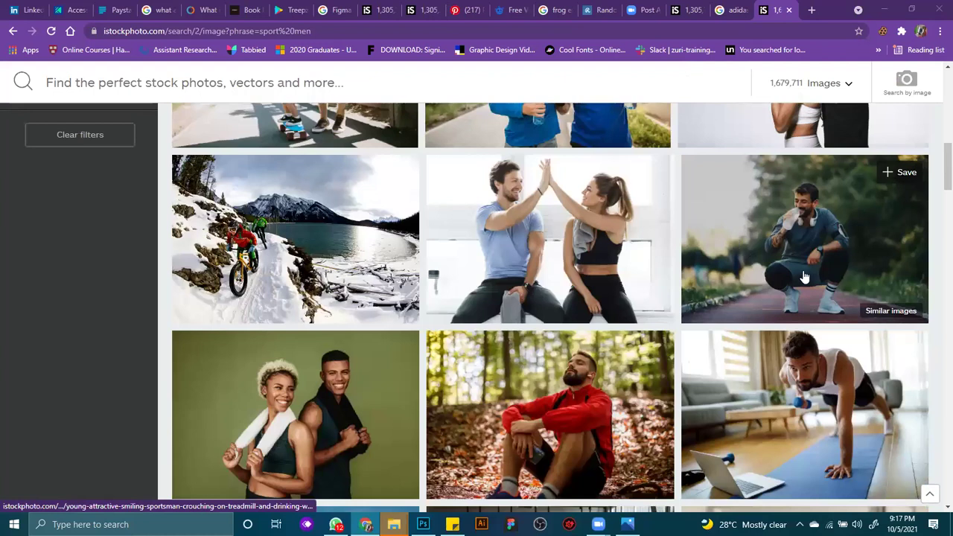
right_click(809, 237)
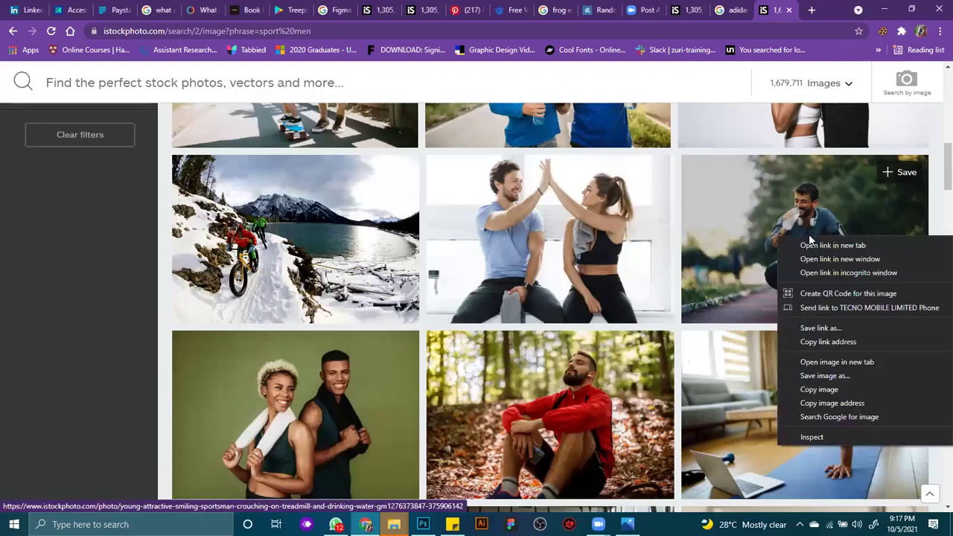
click(830, 393)
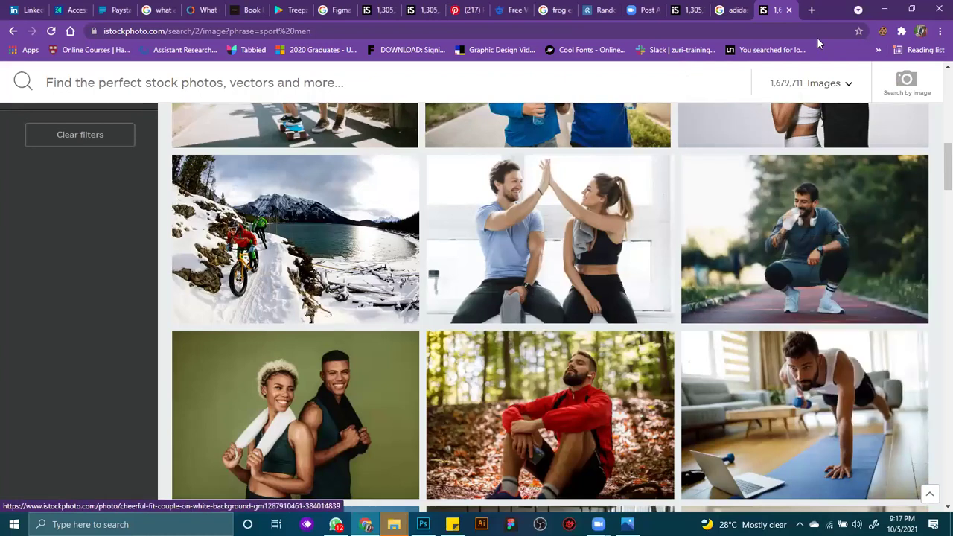
click(812, 10)
Drop the sportsman photo onto remove.bg/upload and download the background-free PNG.
text(r)
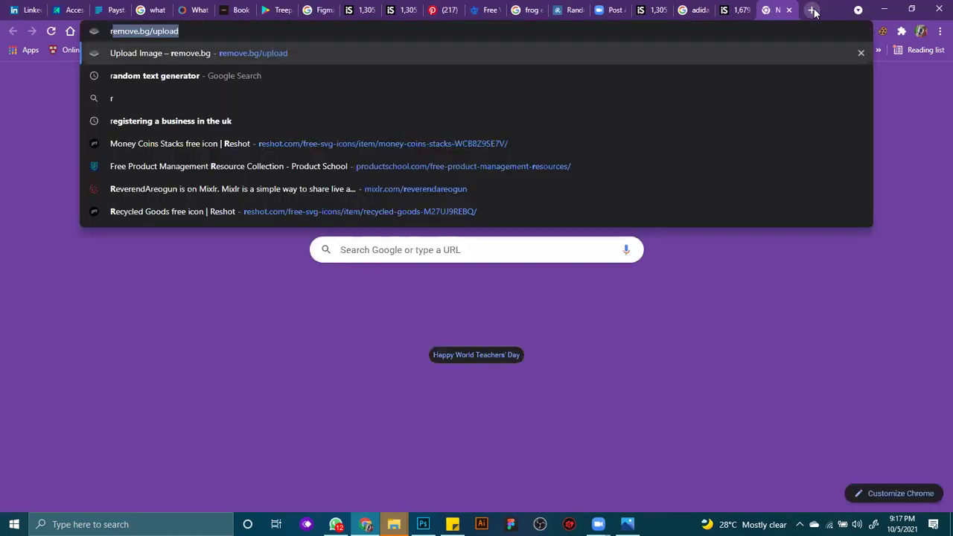
text(emove.bg/upload)
key(Return)
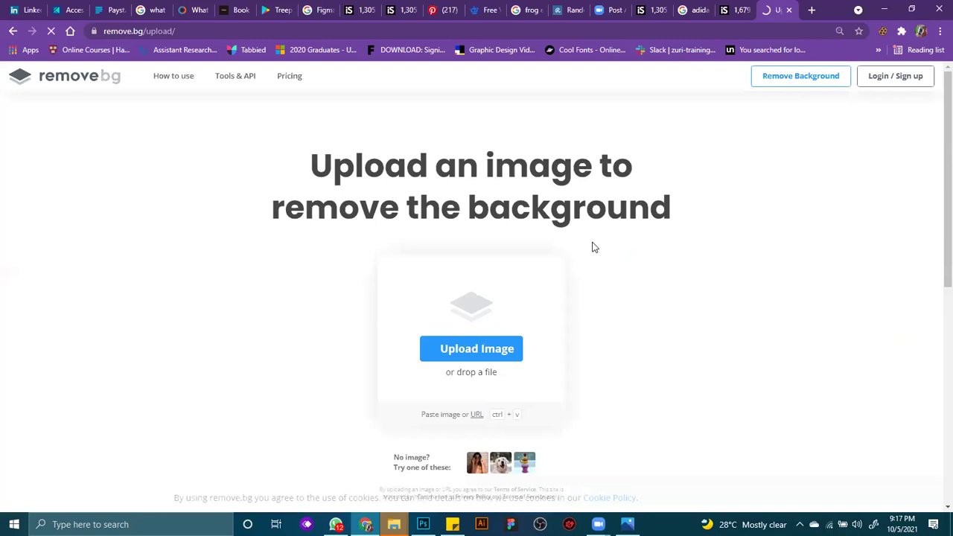
drag(774, 10, 795, 6)
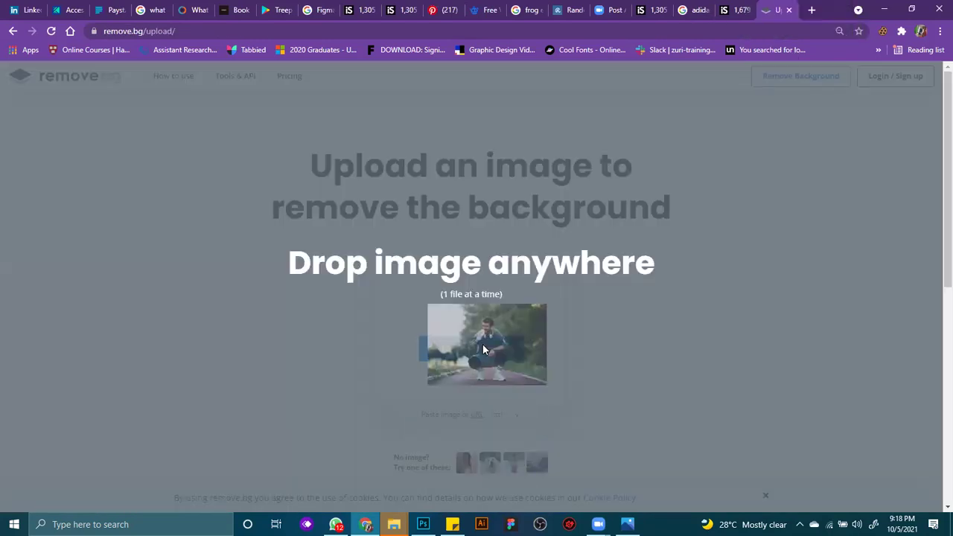
drag(795, 6, 482, 349)
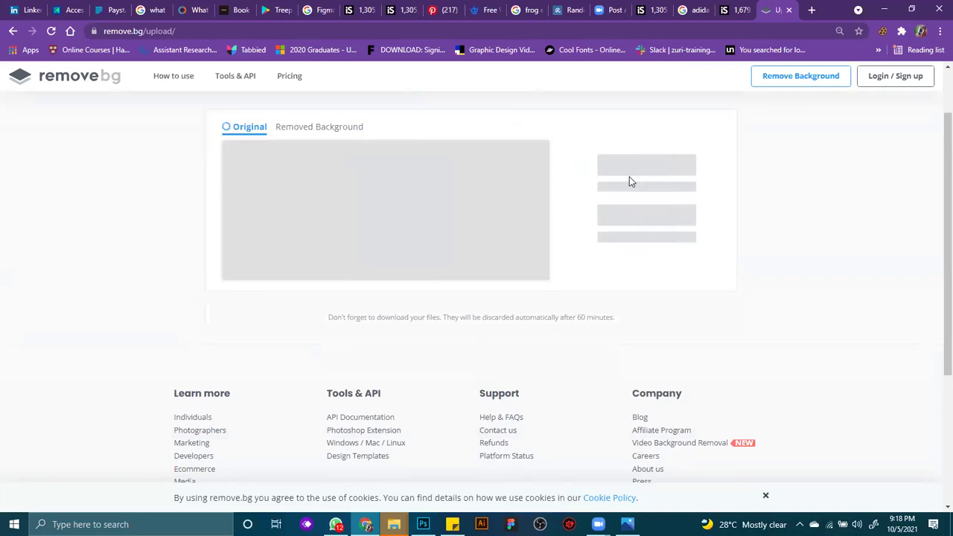
click(646, 179)
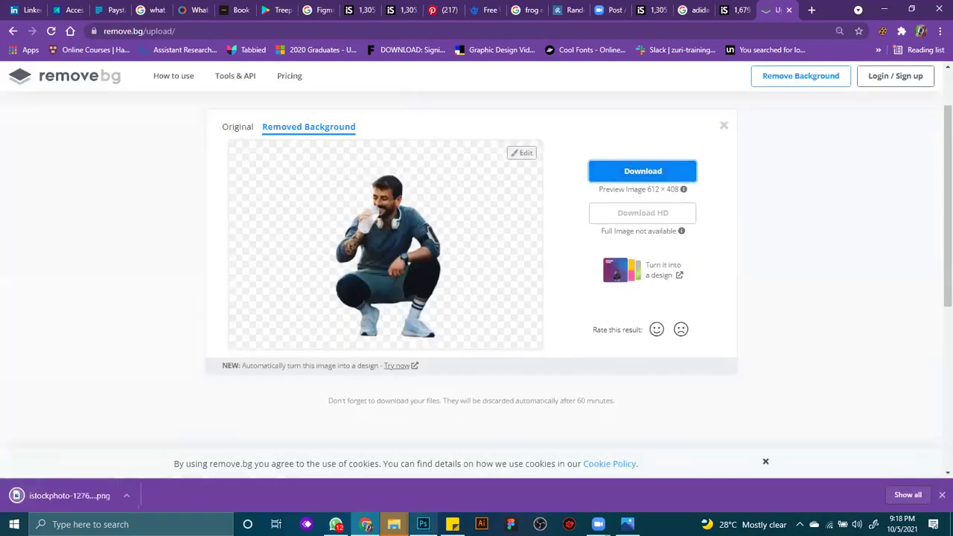
Place the removebg PNG from Downloads onto the ad just below NOW!
click(423, 525)
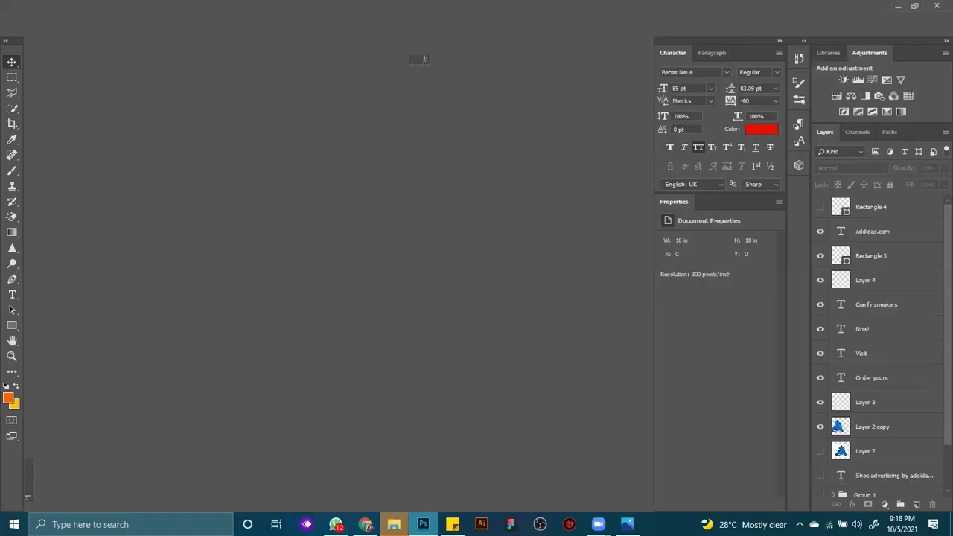
mouse_move(394, 524)
click(370, 486)
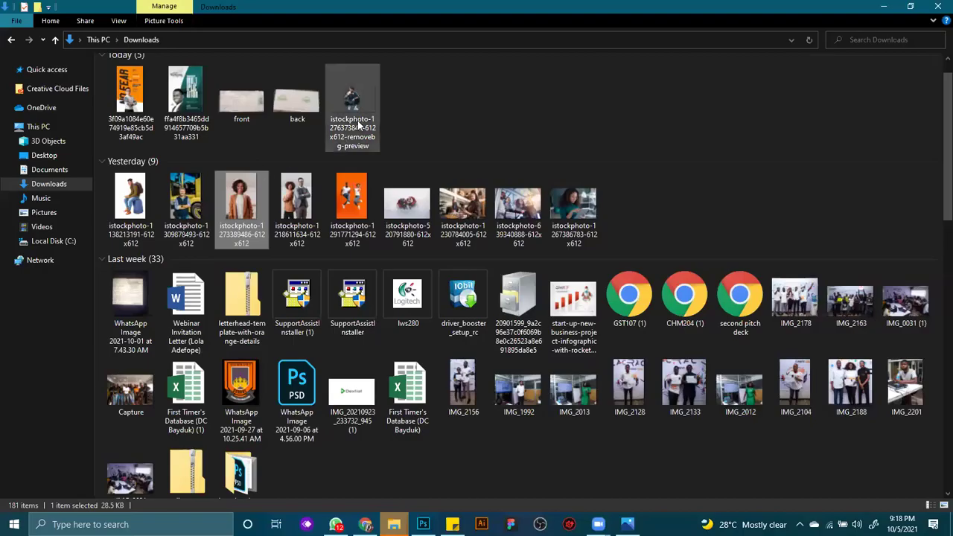
drag(430, 425, 423, 521)
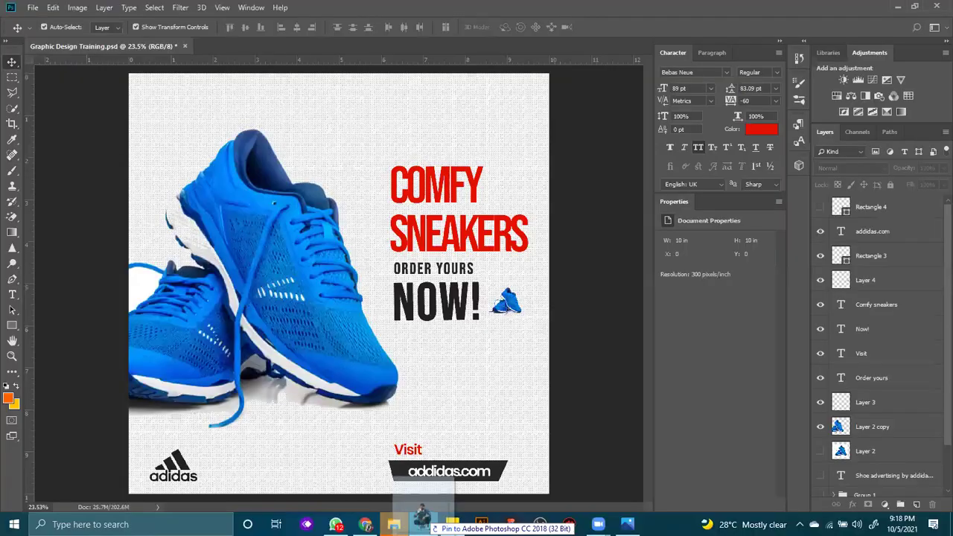
drag(423, 521, 411, 351)
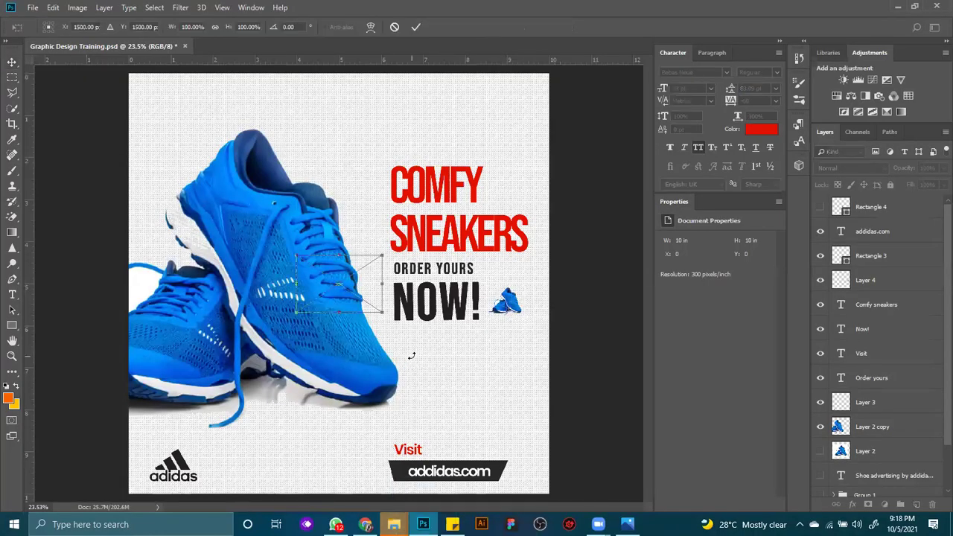
drag(345, 301, 438, 369)
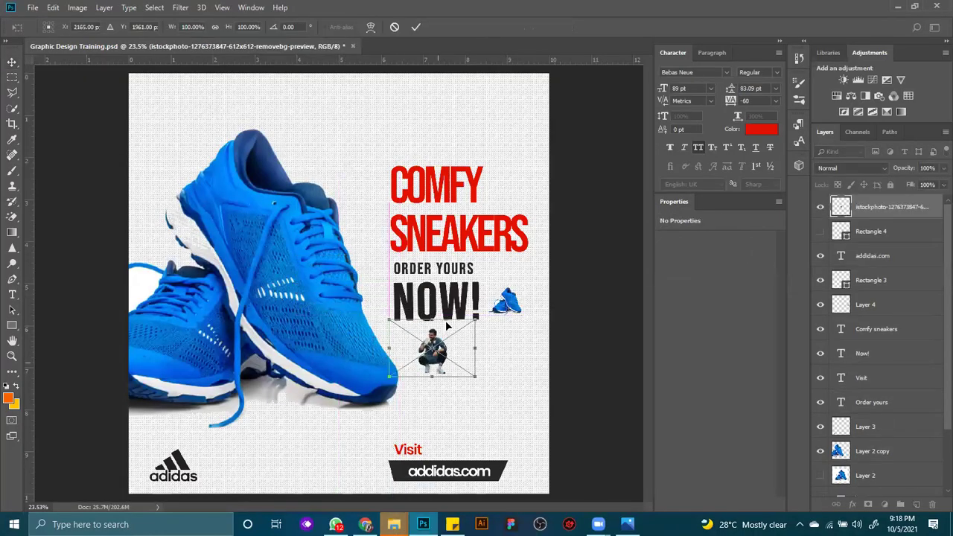
key(Return)
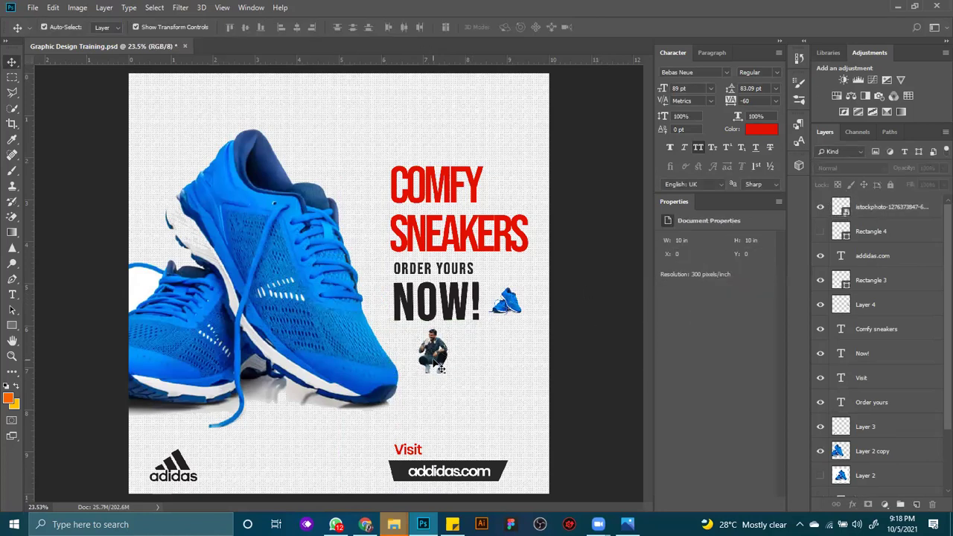
Enlarge the sportsman across the lower part of the ad, then hide its layer.
key(ctrl+t)
mouse_move(447, 373)
mouse_down()
mouse_move(545, 445)
mouse_move(634, 407)
mouse_move(308, 458)
mouse_move(300, 496)
mouse_up()
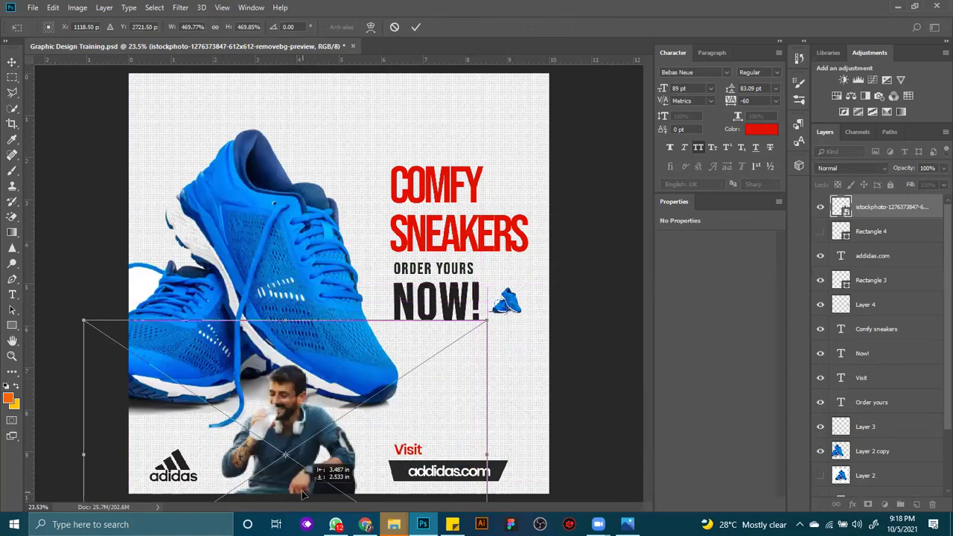
click(417, 28)
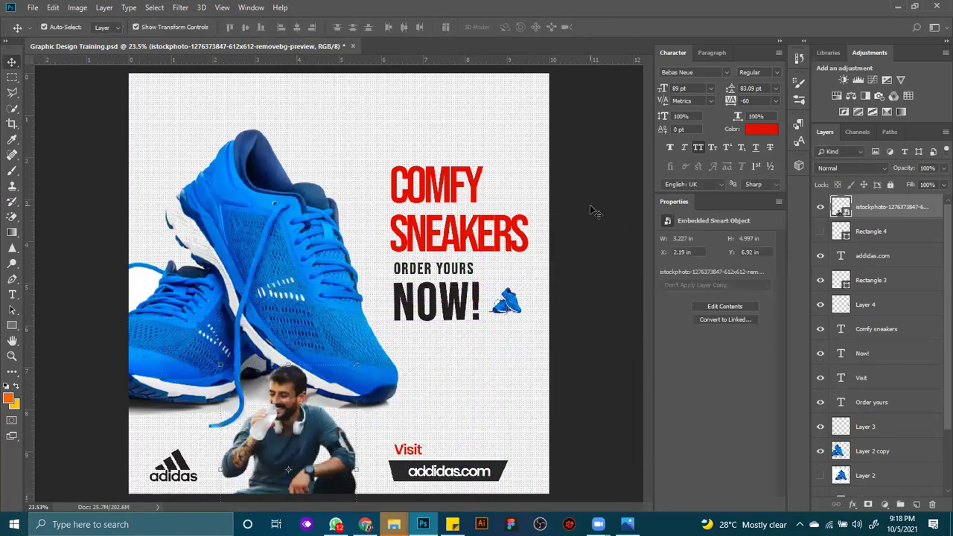
click(820, 207)
click(628, 378)
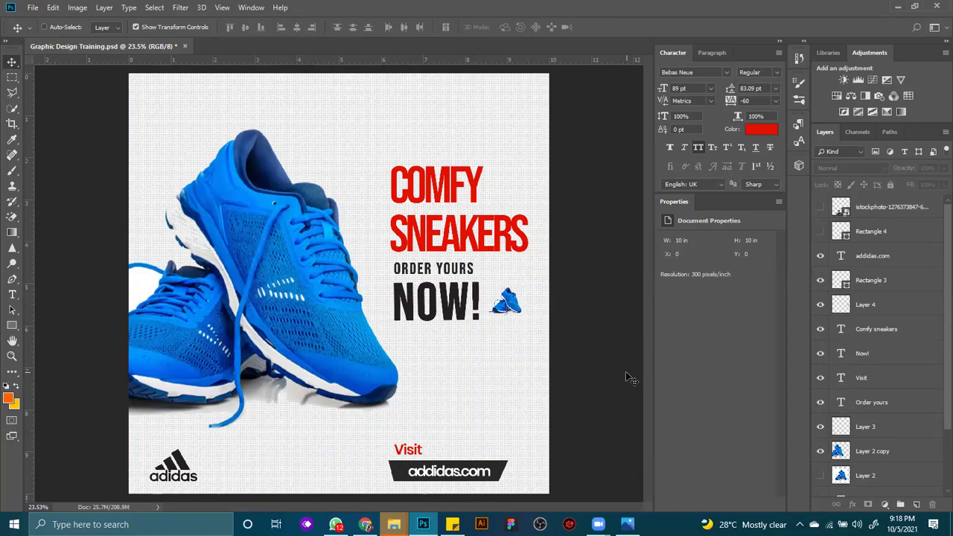
Set up Save As as a JPEG in the Downloads folder and select the file name for renaming.
key(ctrl+shift+s)
click(203, 239)
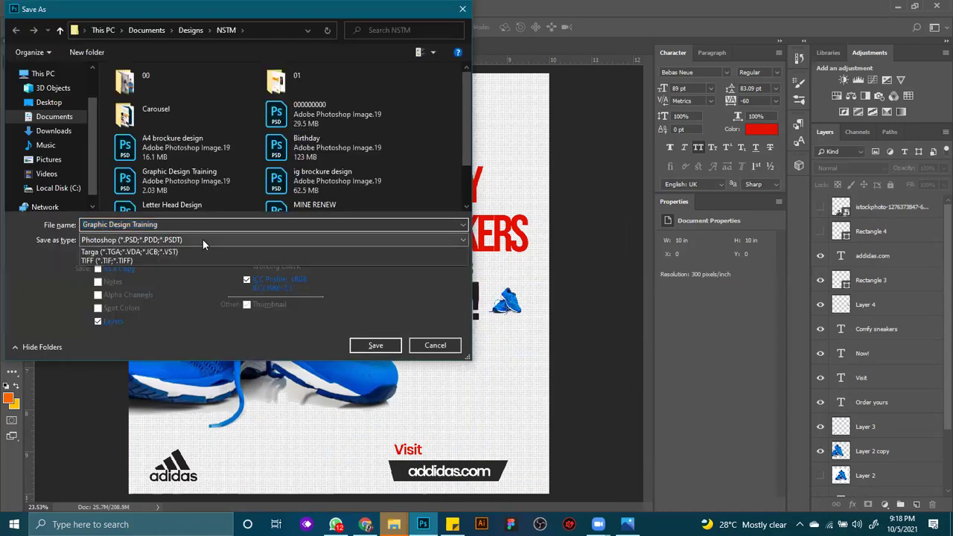
click(137, 331)
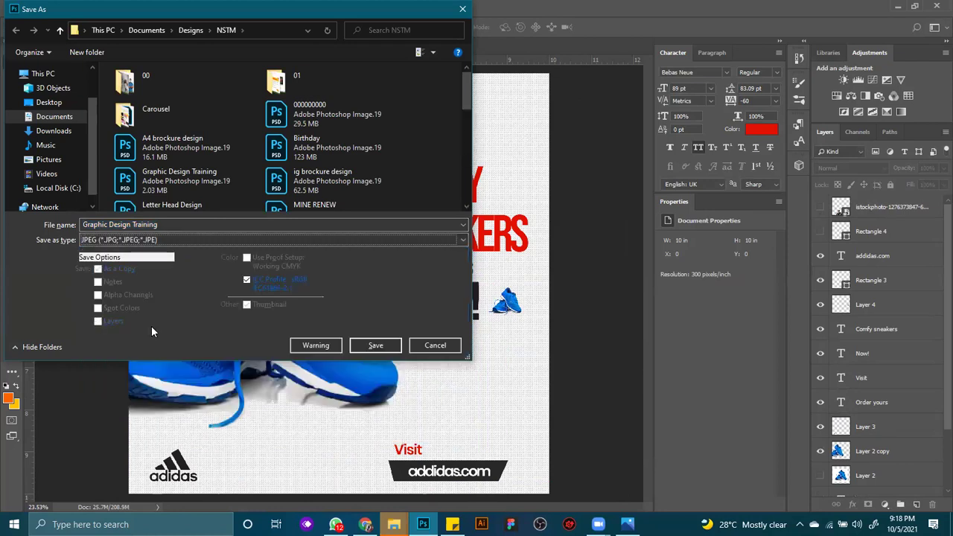
click(51, 103)
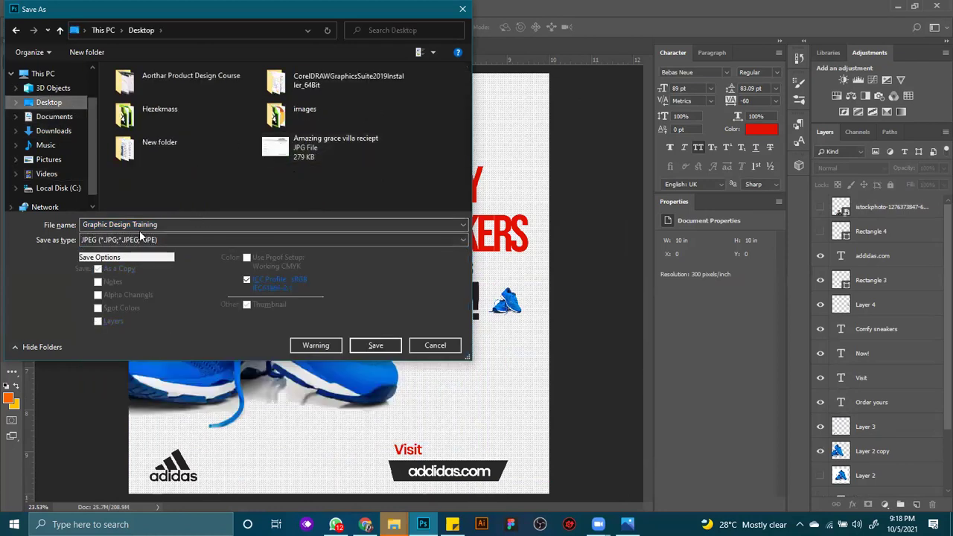
click(50, 89)
click(54, 134)
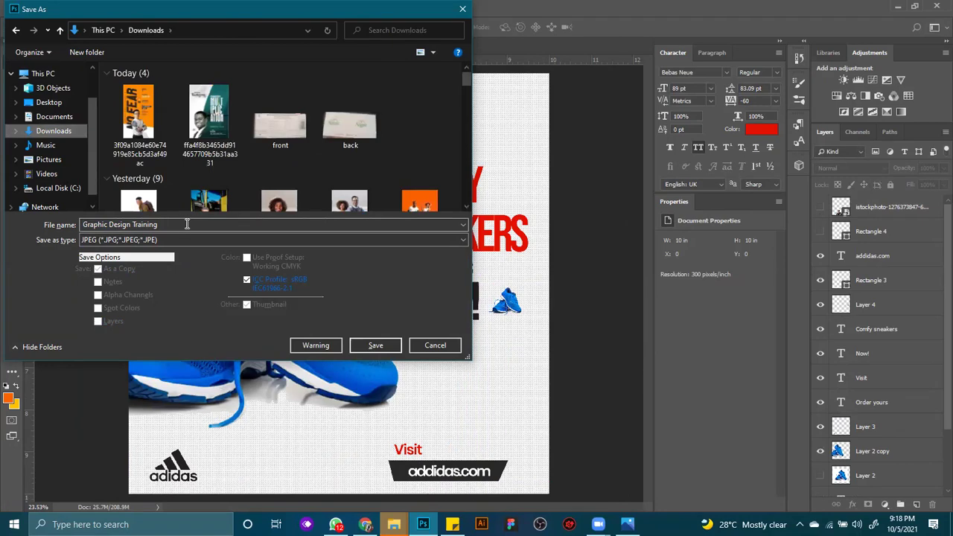
click(187, 225)
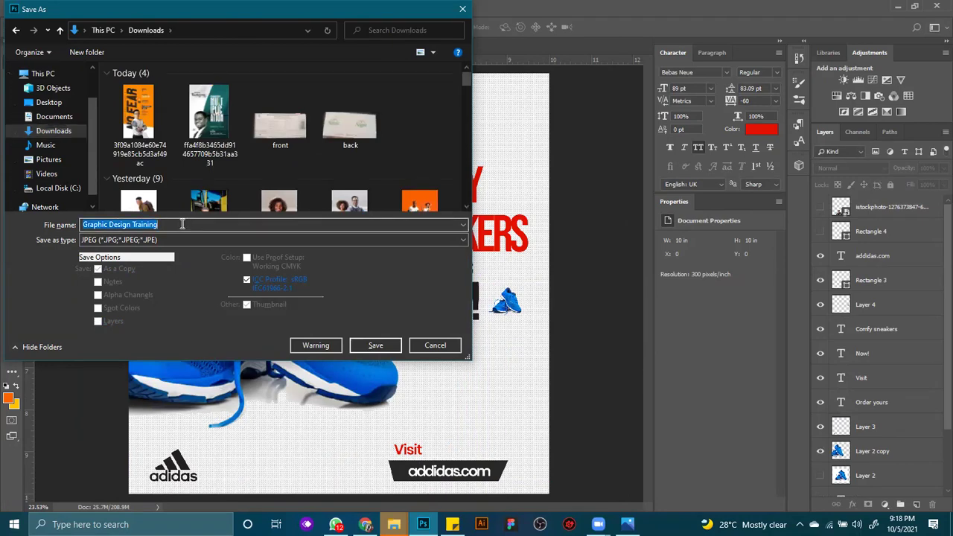
click(182, 225)
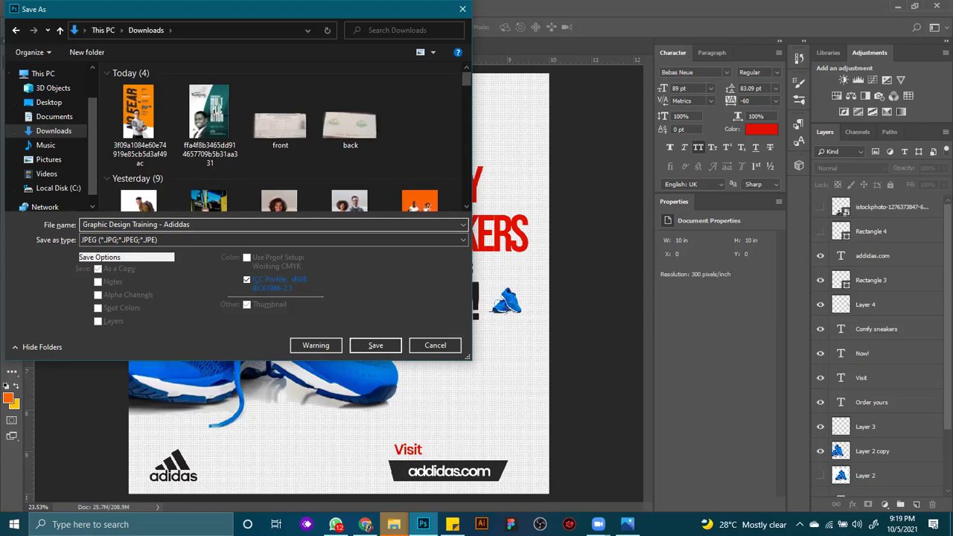
Save the JPEG, then type the header 'GRAPHIC DESIGN TRAINING' near the canvas top.
click(377, 346)
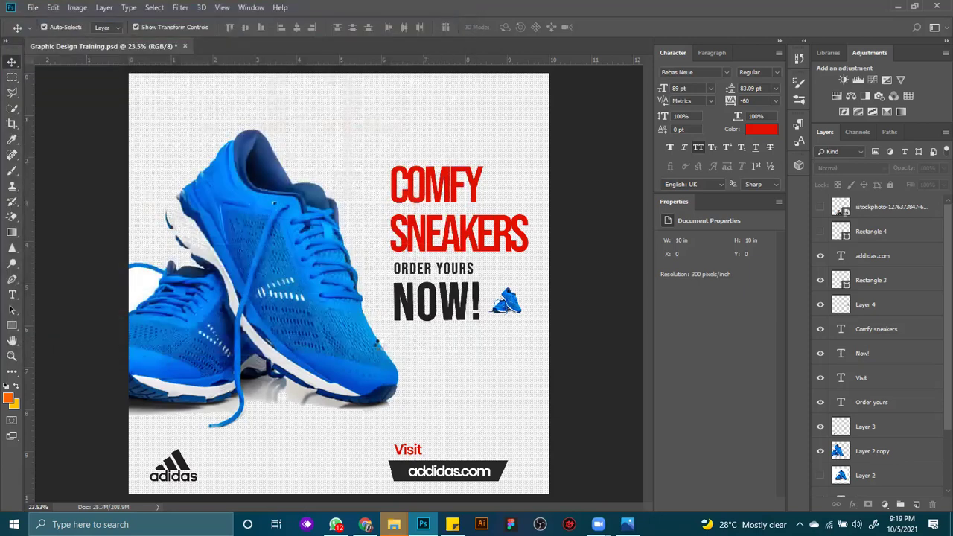
click(539, 121)
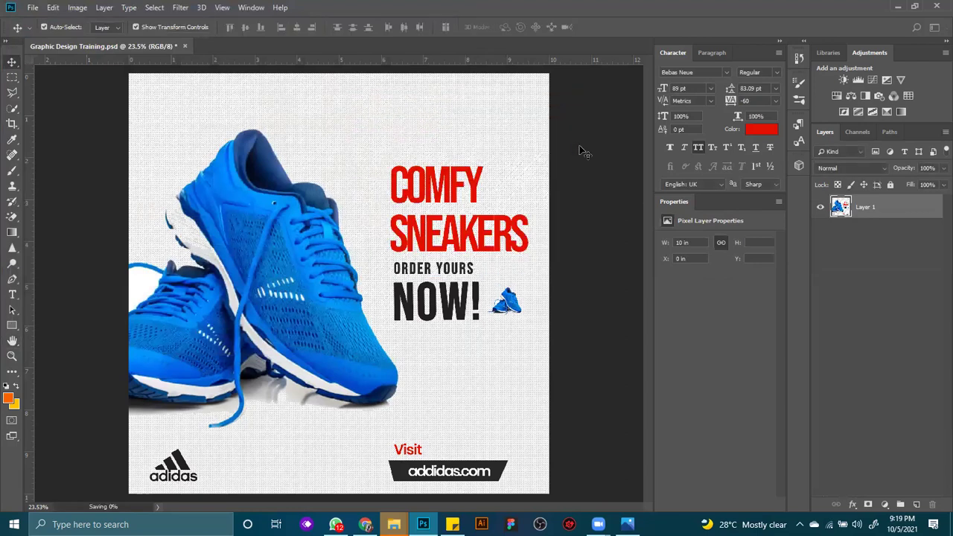
click(12, 295)
click(202, 107)
text(DES)
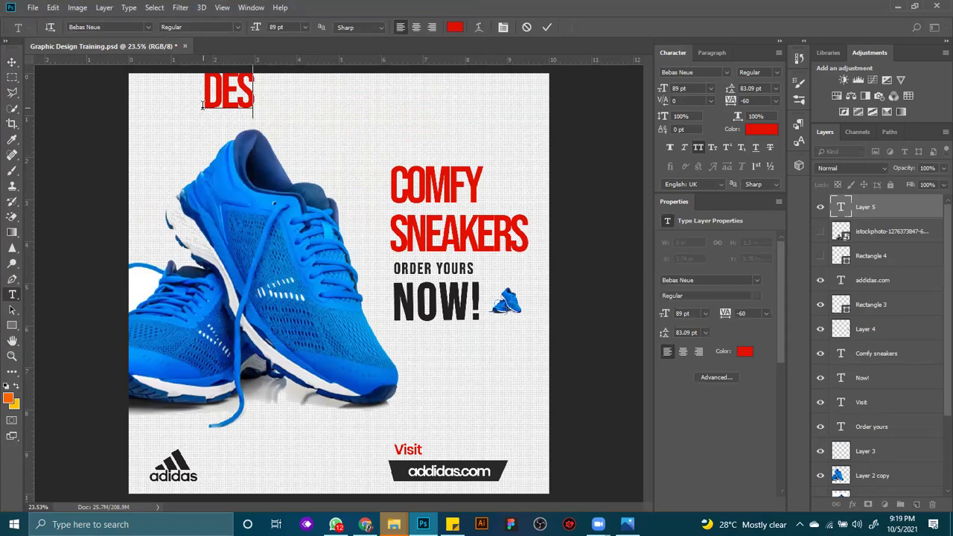
text(IGN TR)
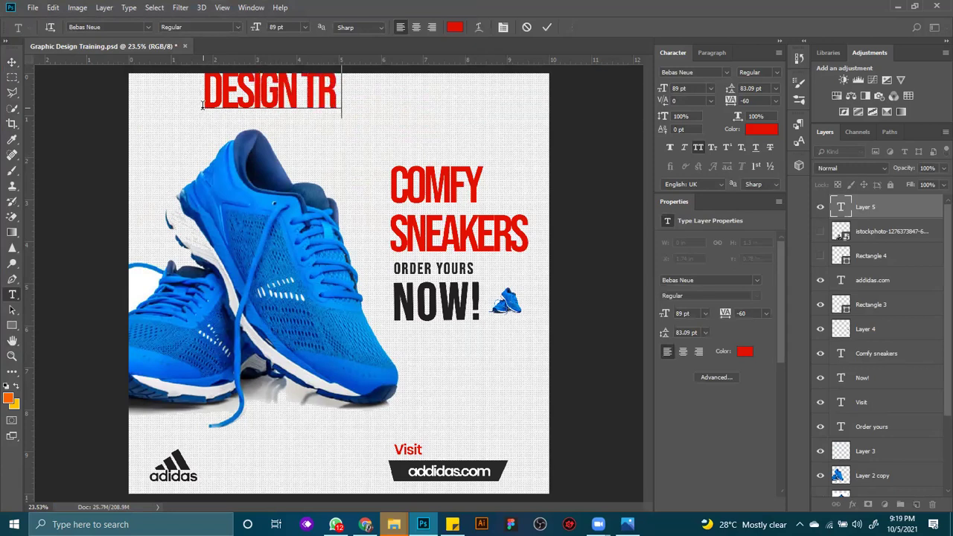
text(AININ)
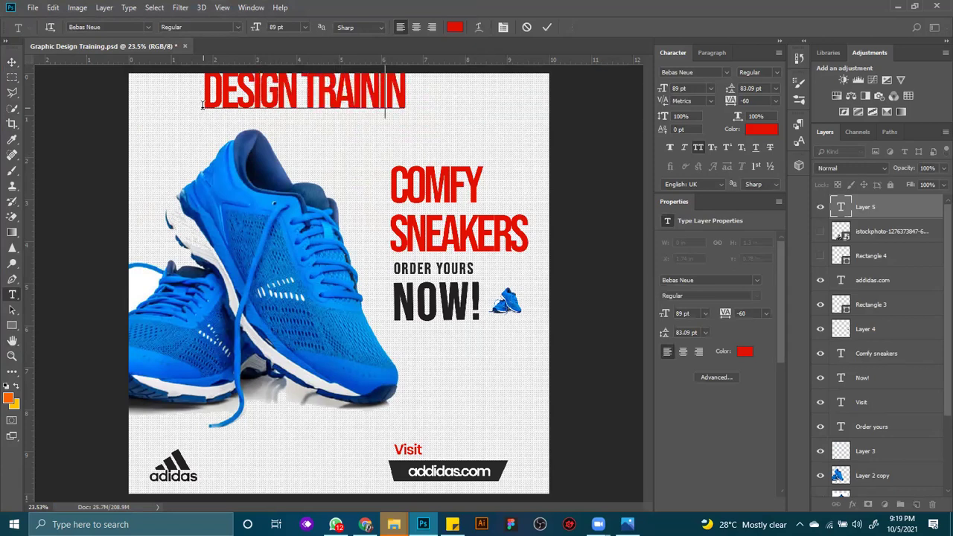
key(Left)
key(Left)
key(Left)
key(Left)
key(Left)
key(Left)
key(Left)
key(Left)
key(Left)
text(GRAPHI)
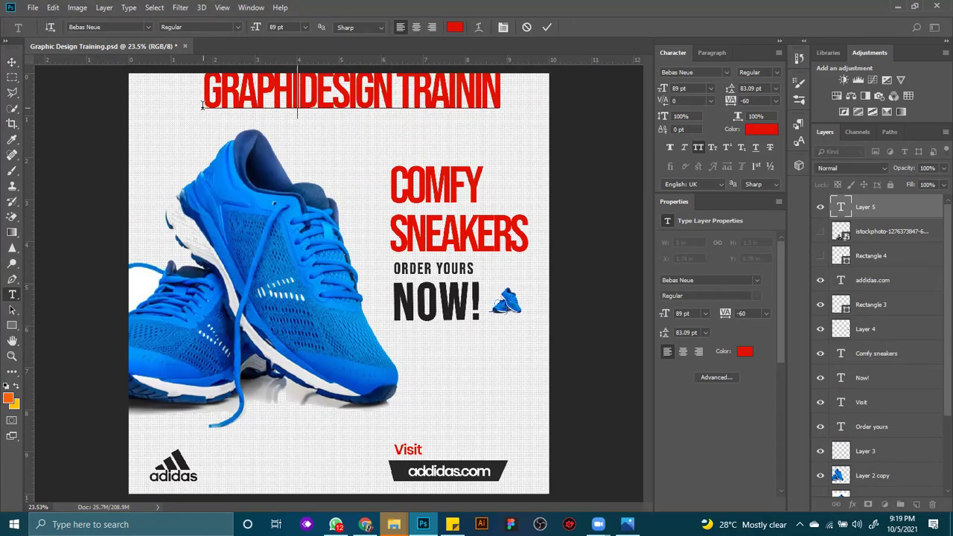
key(BackSpace)
text(C)
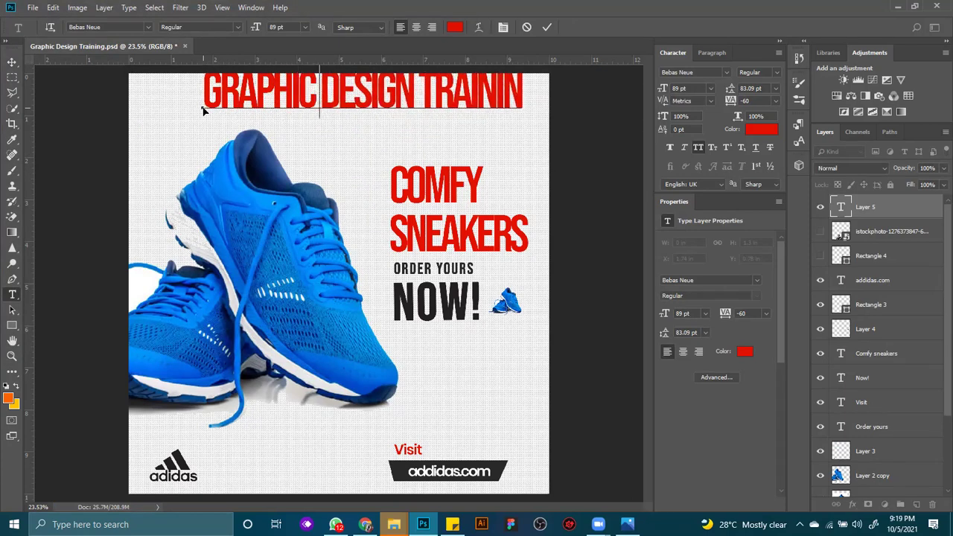
key(ctrl+a)
key(End)
text(G)
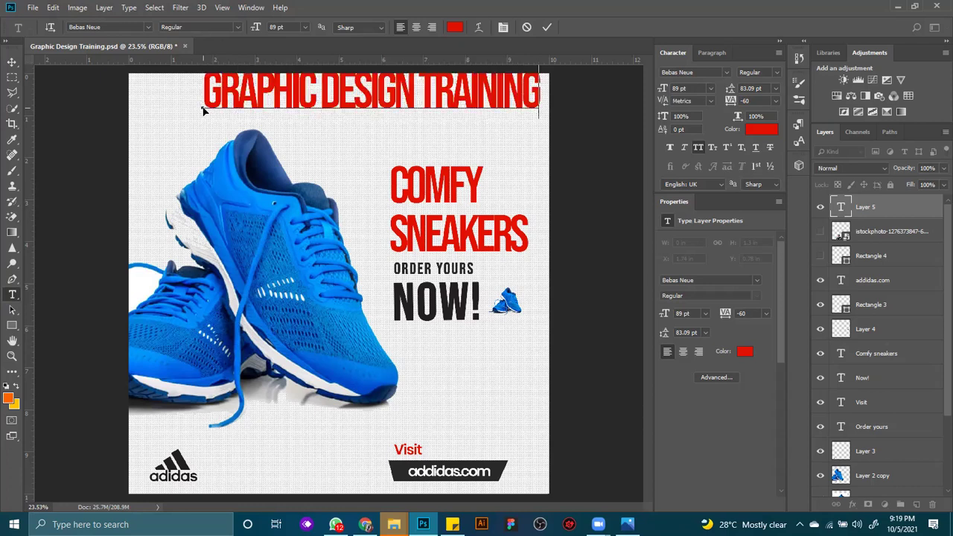
key(ctrl+a)
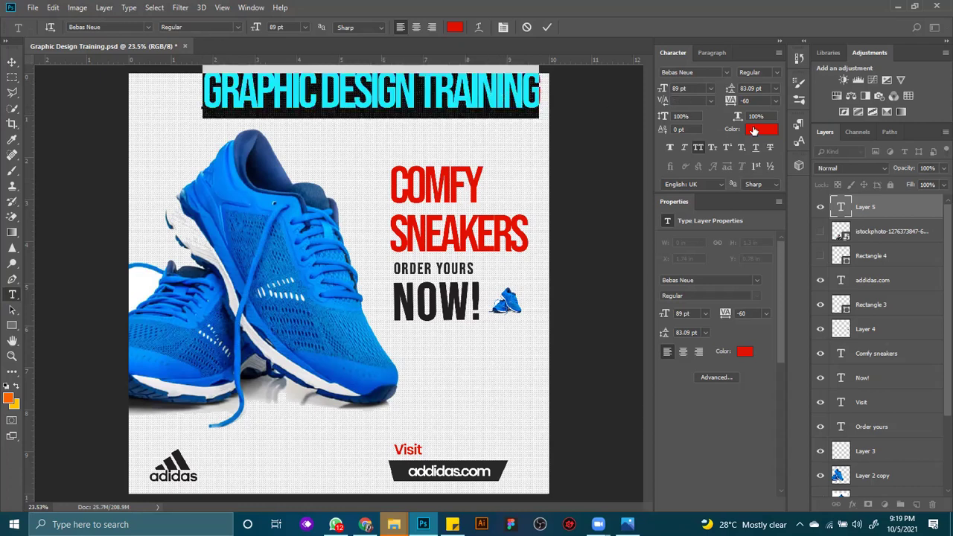
Colour the header dark grey and set its font size to 25 pt.
click(753, 130)
click(685, 177)
click(878, 237)
drag(663, 87, 624, 101)
click(547, 26)
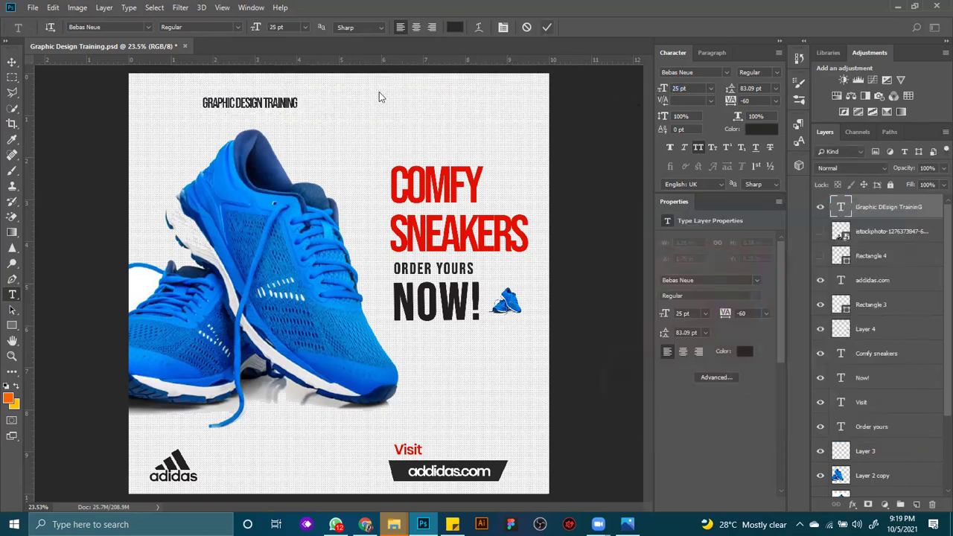
Move the header text to the top-left corner of the canvas.
click(12, 62)
drag(288, 103, 231, 97)
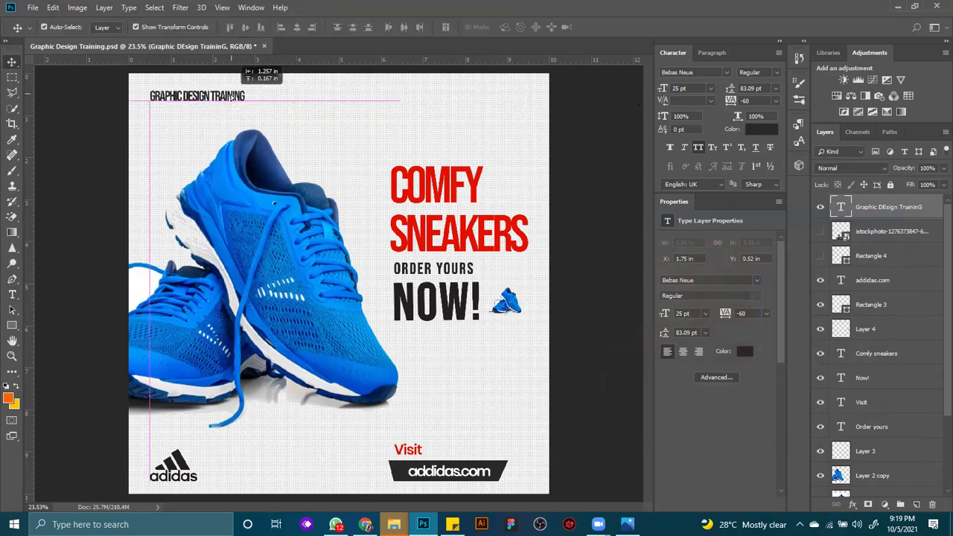
click(587, 188)
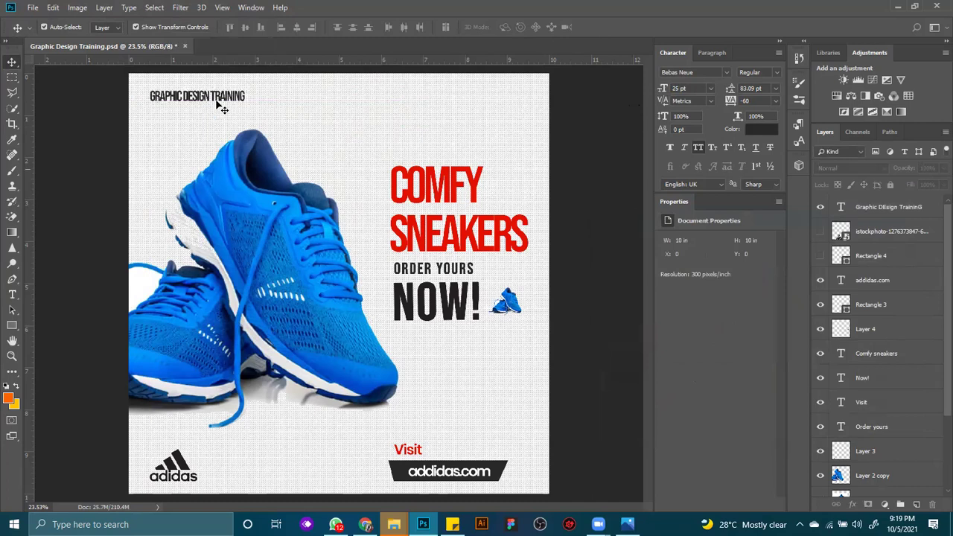
drag(203, 101, 203, 104)
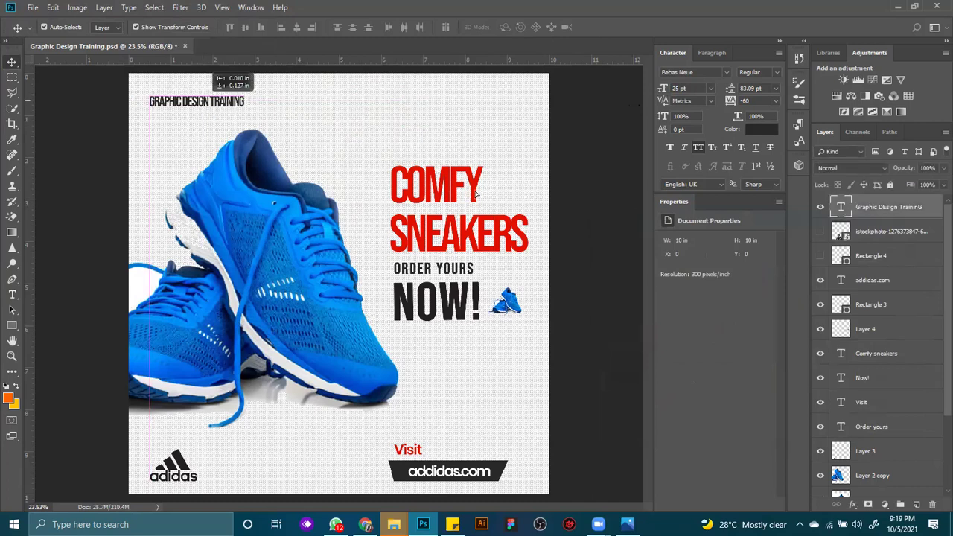
click(580, 194)
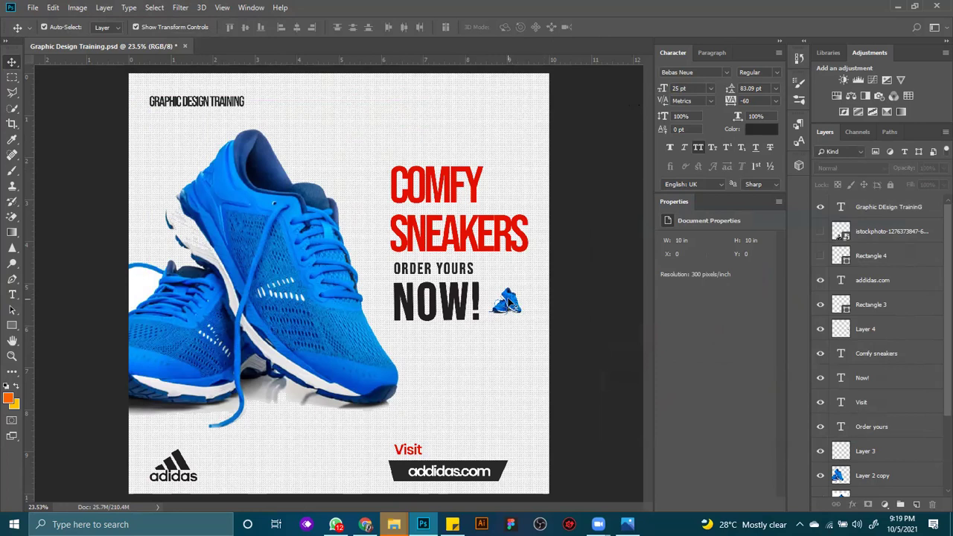
click(506, 302)
Try a drop shadow on the small shoe, undo it, and delete the shoe layer.
click(856, 505)
click(863, 499)
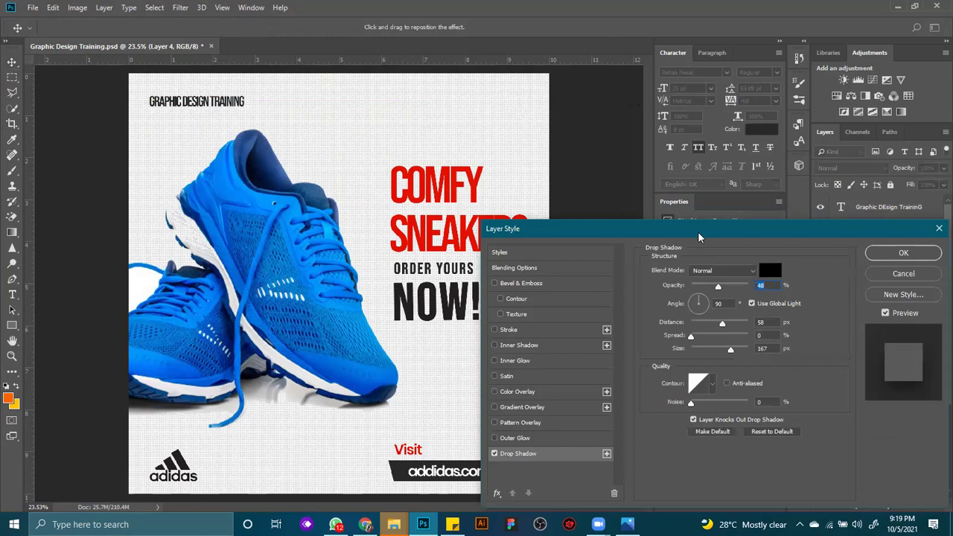
drag(698, 237, 834, 372)
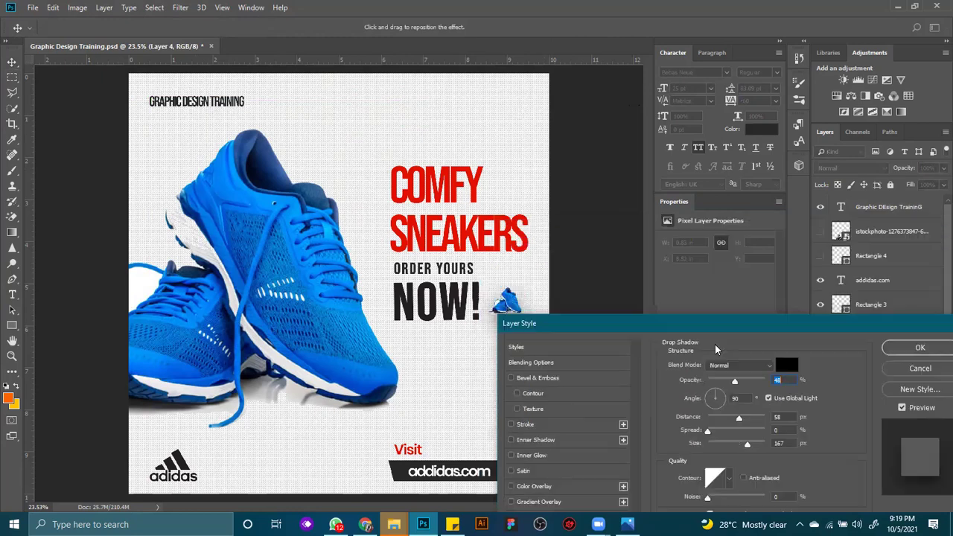
click(910, 347)
key(ctrl+z)
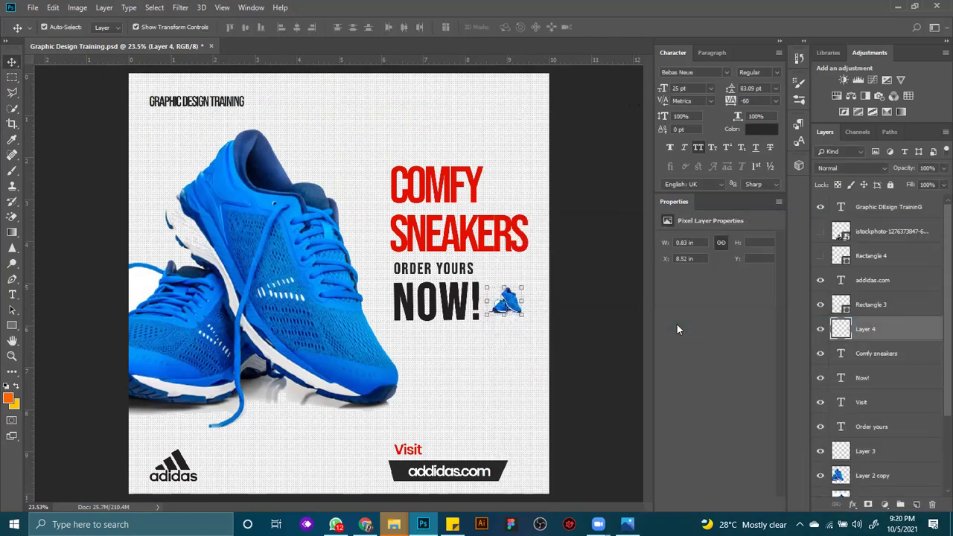
key(Delete)
Give the NOW! text a smaller, tighter black drop shadow.
click(470, 302)
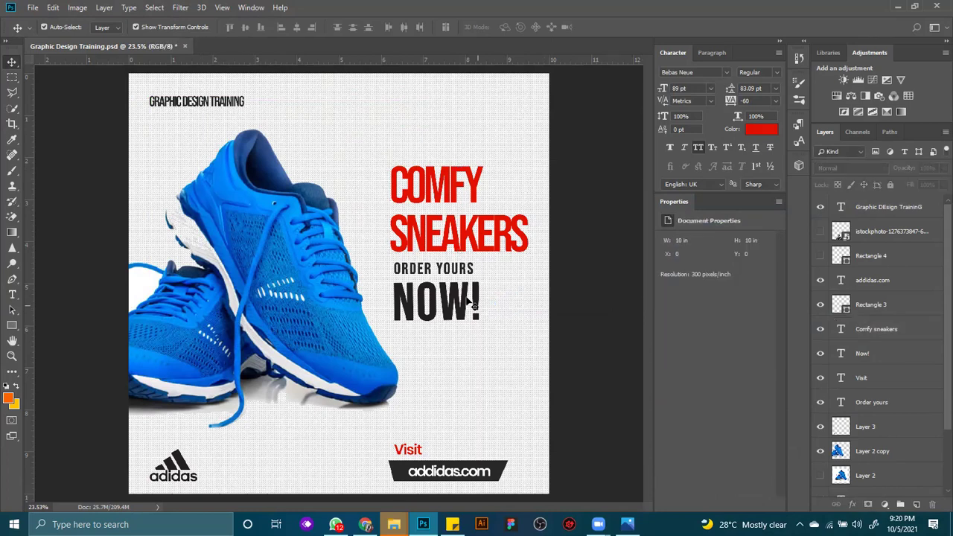
click(471, 302)
click(853, 504)
click(856, 495)
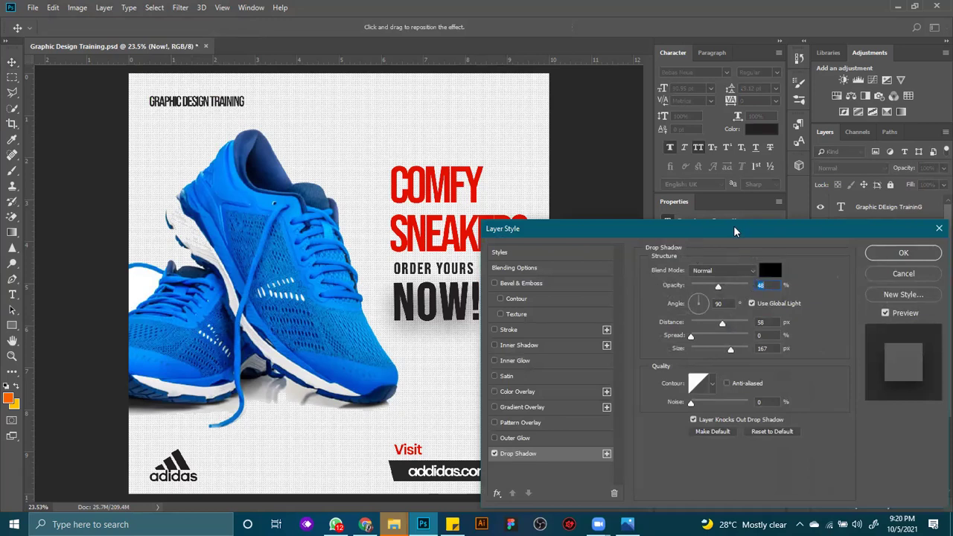
drag(734, 232, 874, 289)
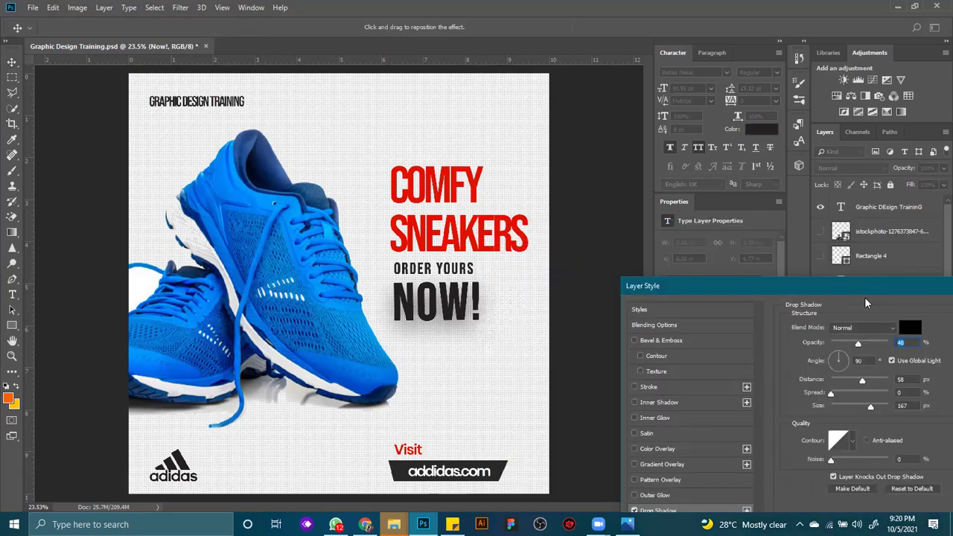
mouse_move(871, 408)
mouse_down()
mouse_move(850, 409)
mouse_move(835, 394)
mouse_up()
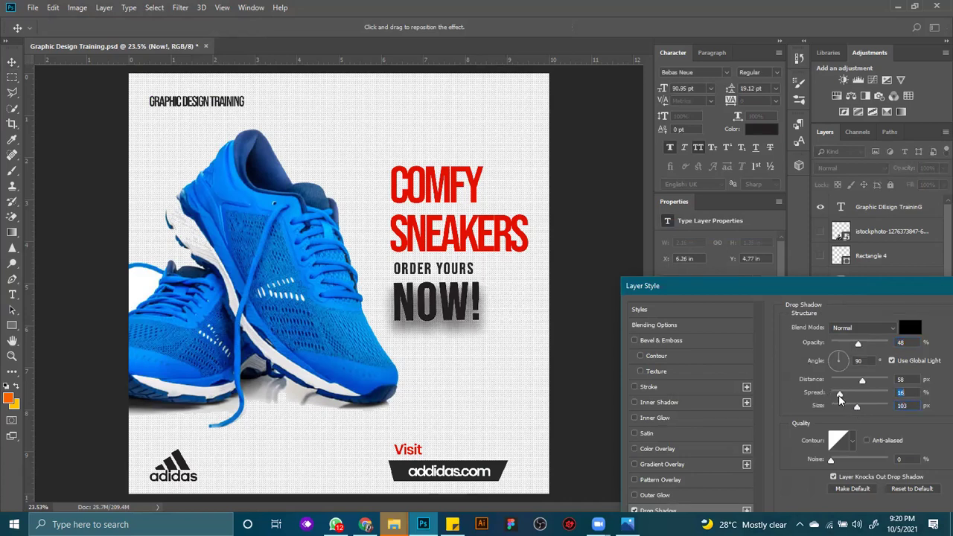
click(909, 328)
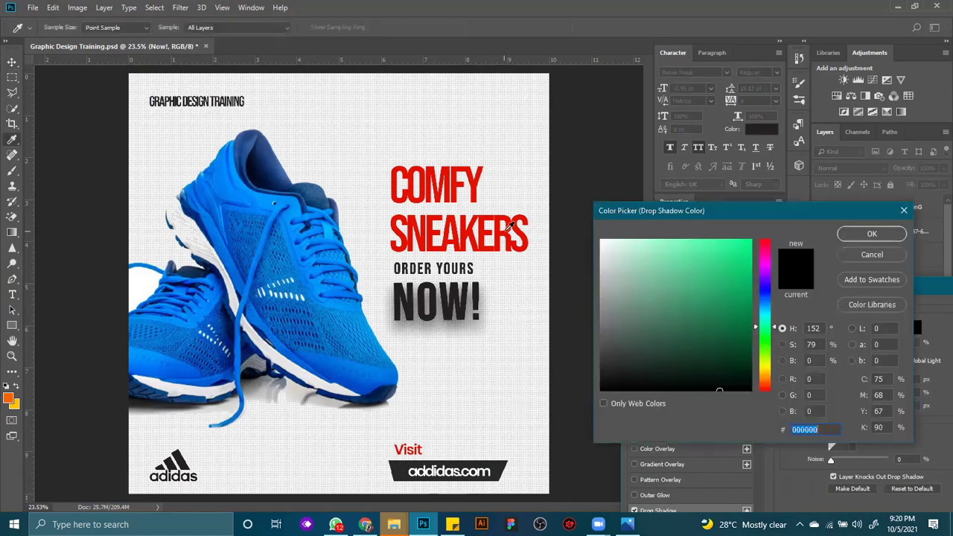
click(511, 227)
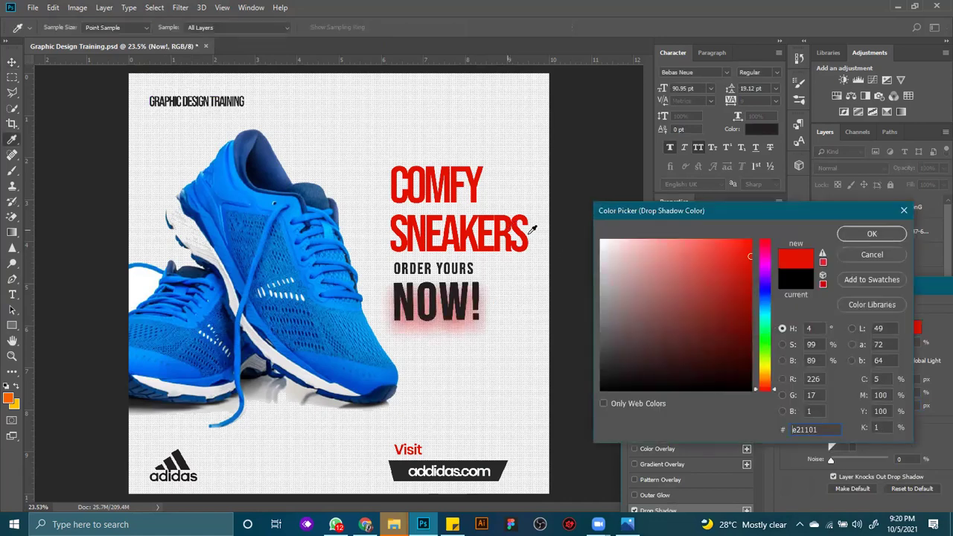
click(873, 253)
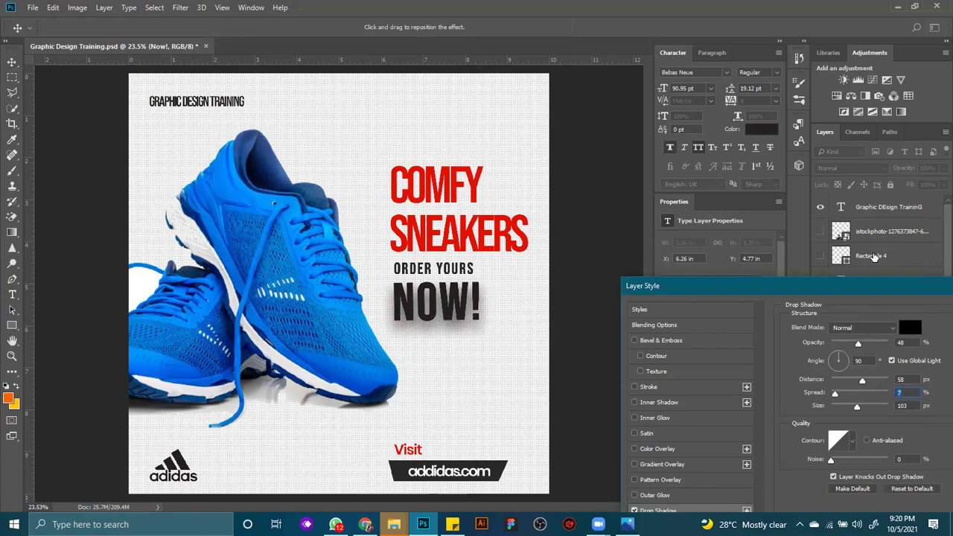
drag(860, 288, 705, 297)
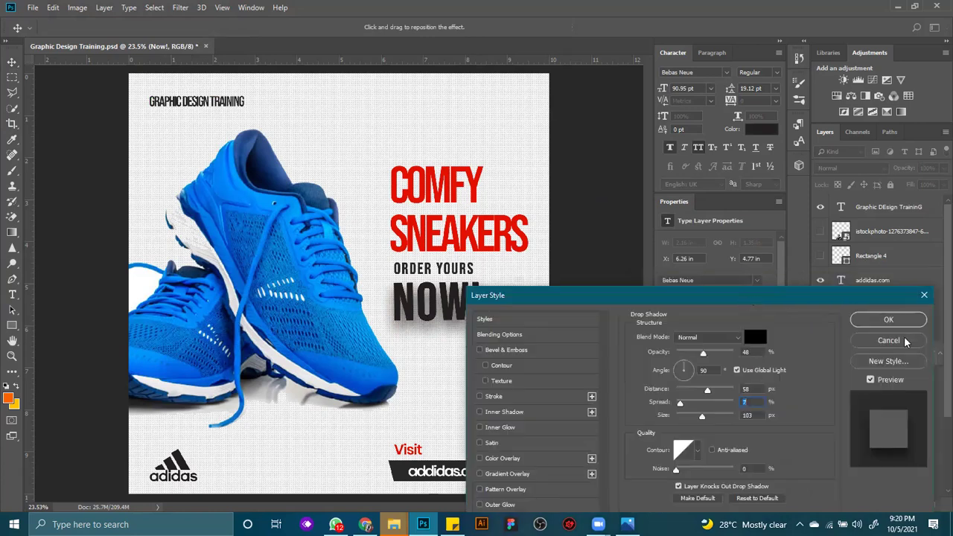
key(Return)
Nudge NOW! slightly left and tuck ORDER YOURS closer above it.
drag(434, 306, 432, 309)
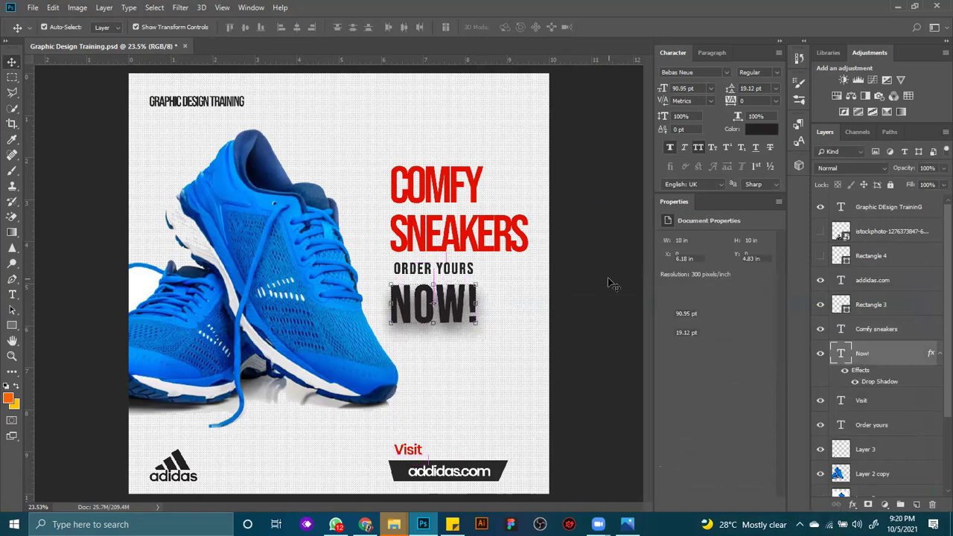
click(452, 278)
drag(453, 278, 452, 273)
click(898, 356)
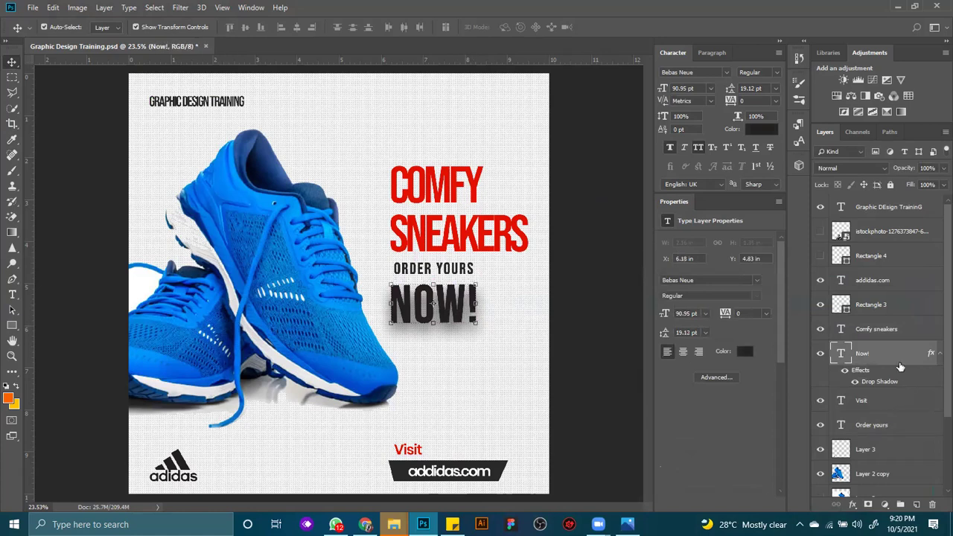
click(588, 353)
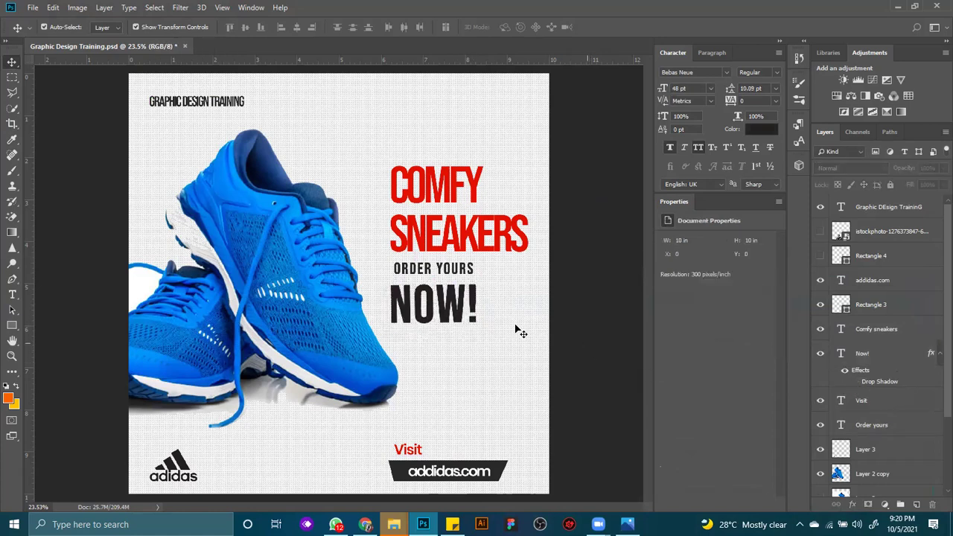
drag(466, 270, 463, 274)
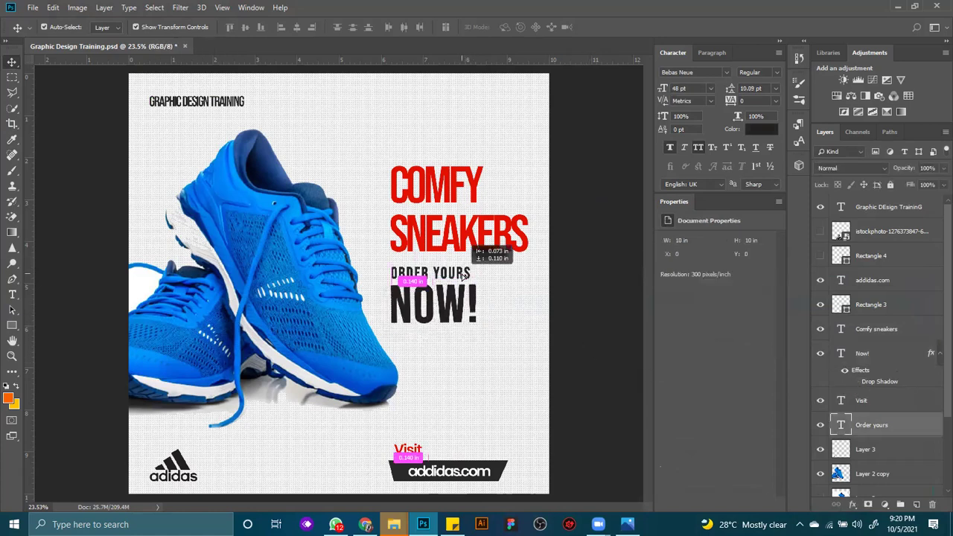
click(595, 304)
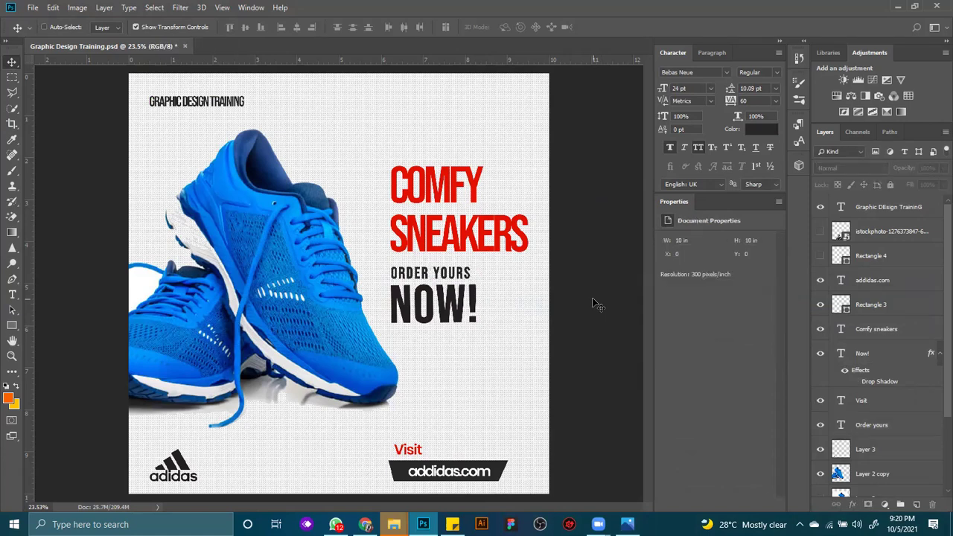
Save the ad as PSD 'Graphic Design Training' in Downloads, confirming format options.
key(ctrl+shift+s)
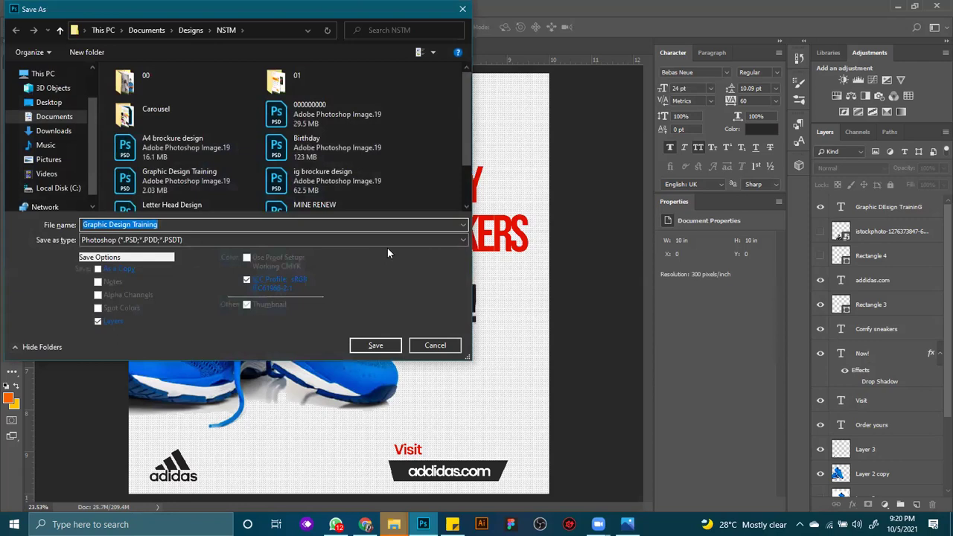
scroll(385, 204, down, 2)
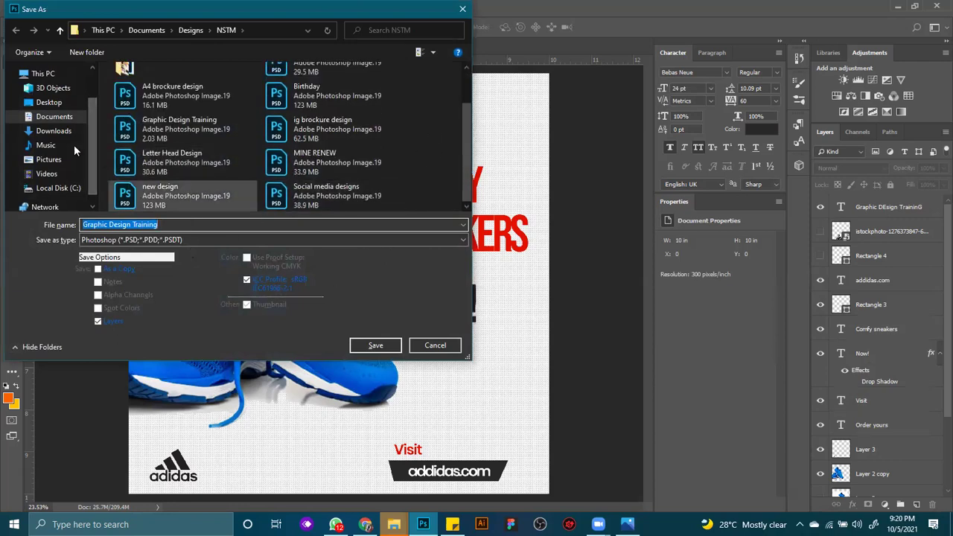
click(54, 131)
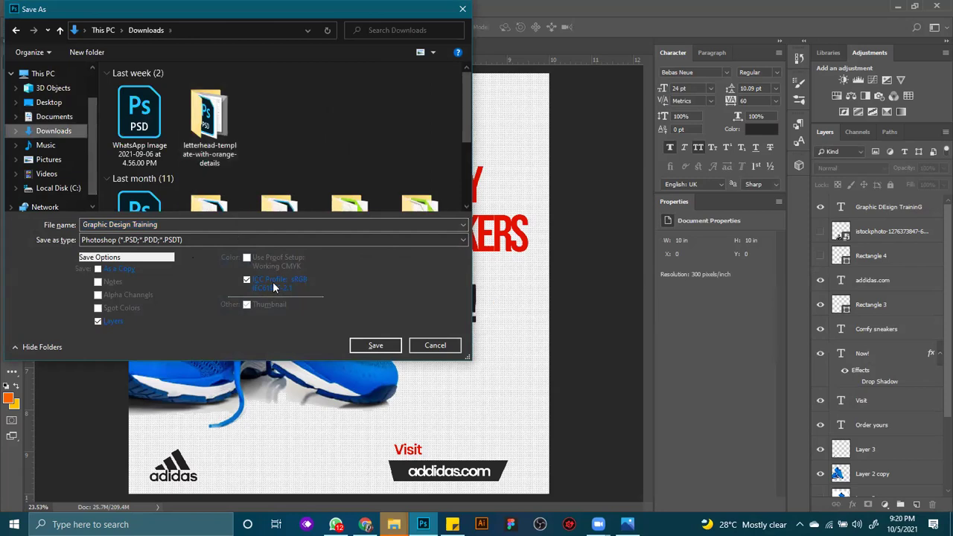
click(376, 347)
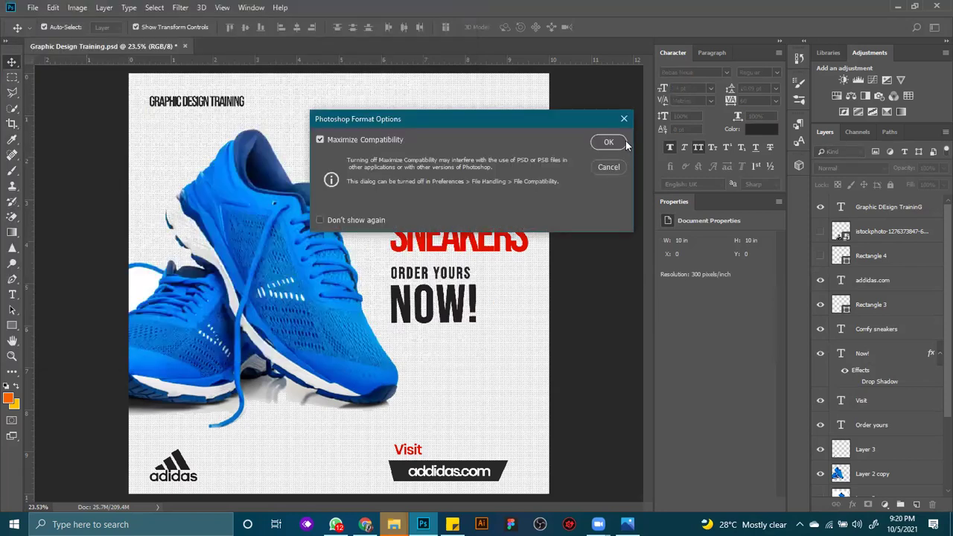
click(607, 142)
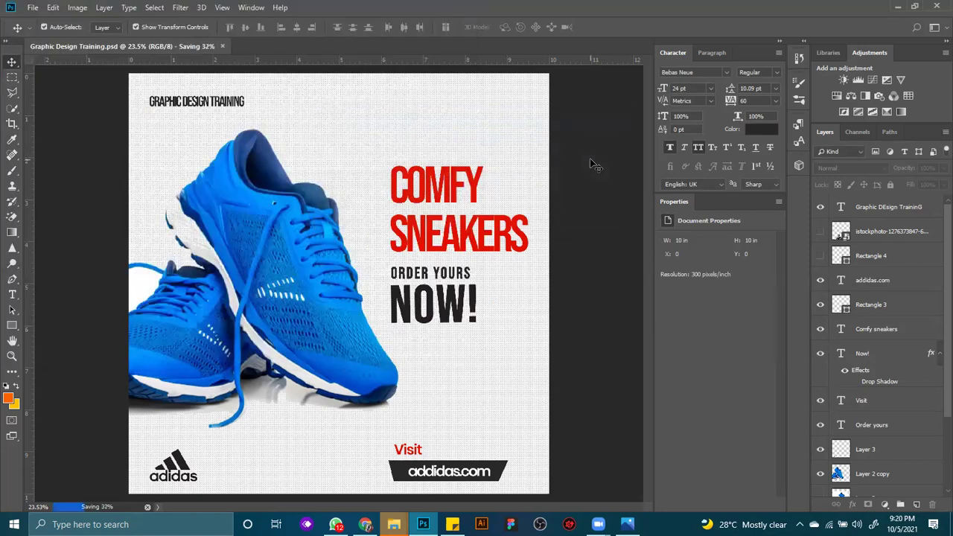